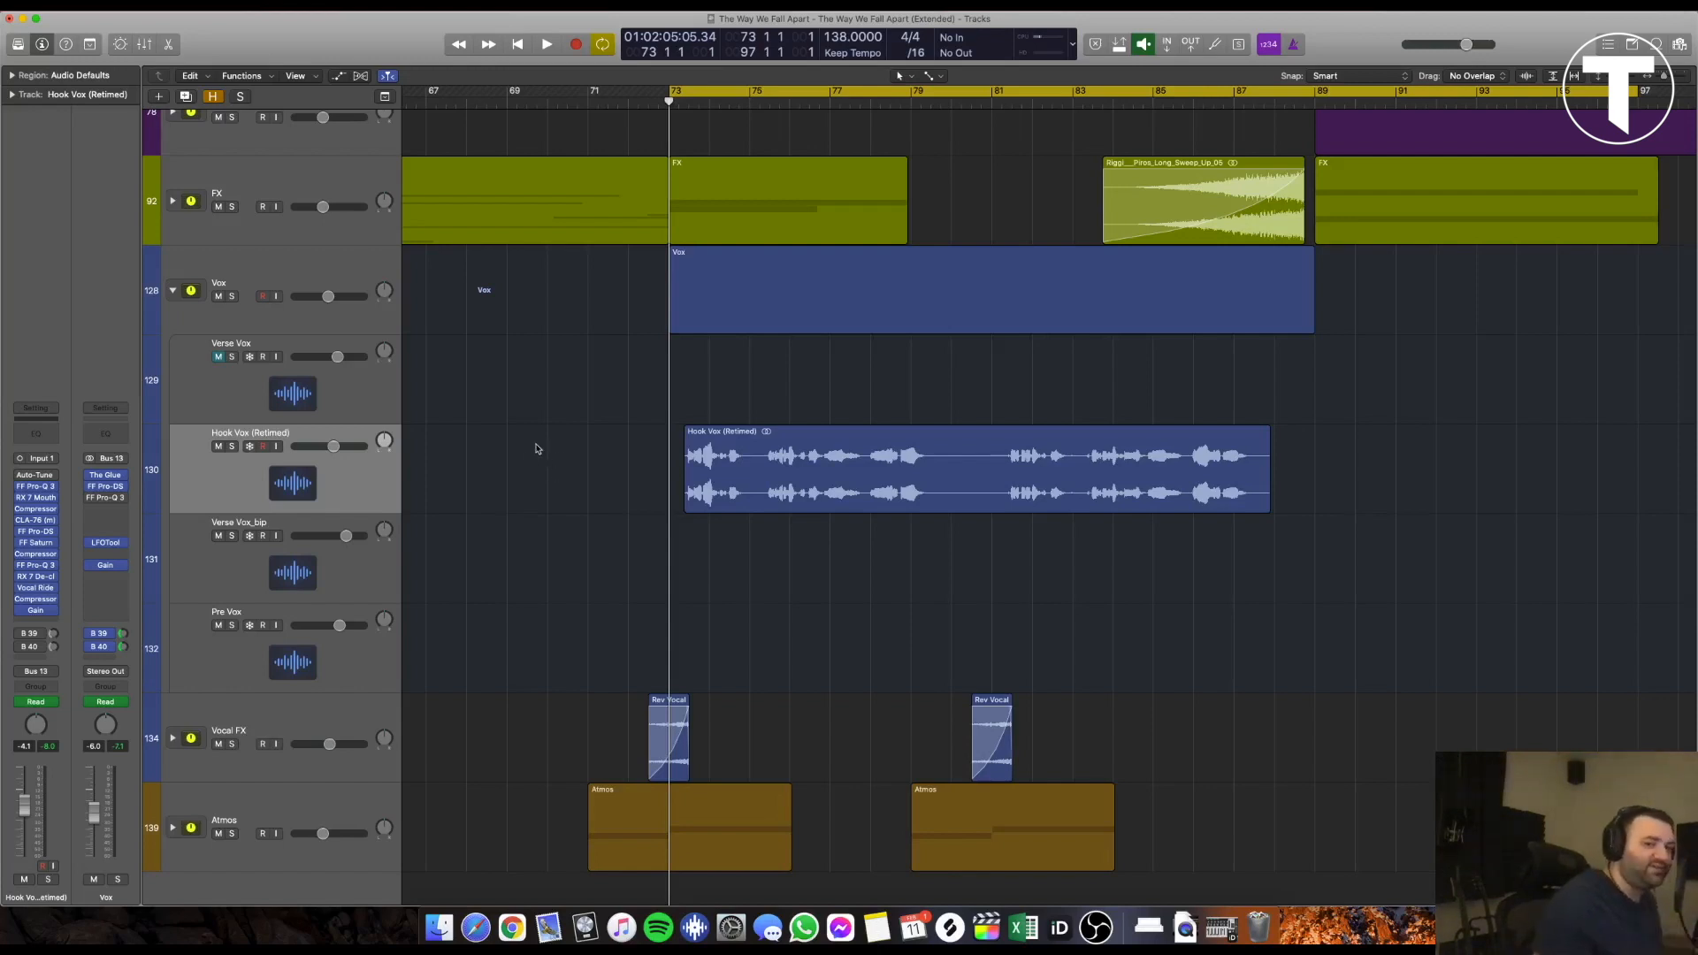
Play the hook section of the full mix from bar 73 to hear the vocal in context
key(space)
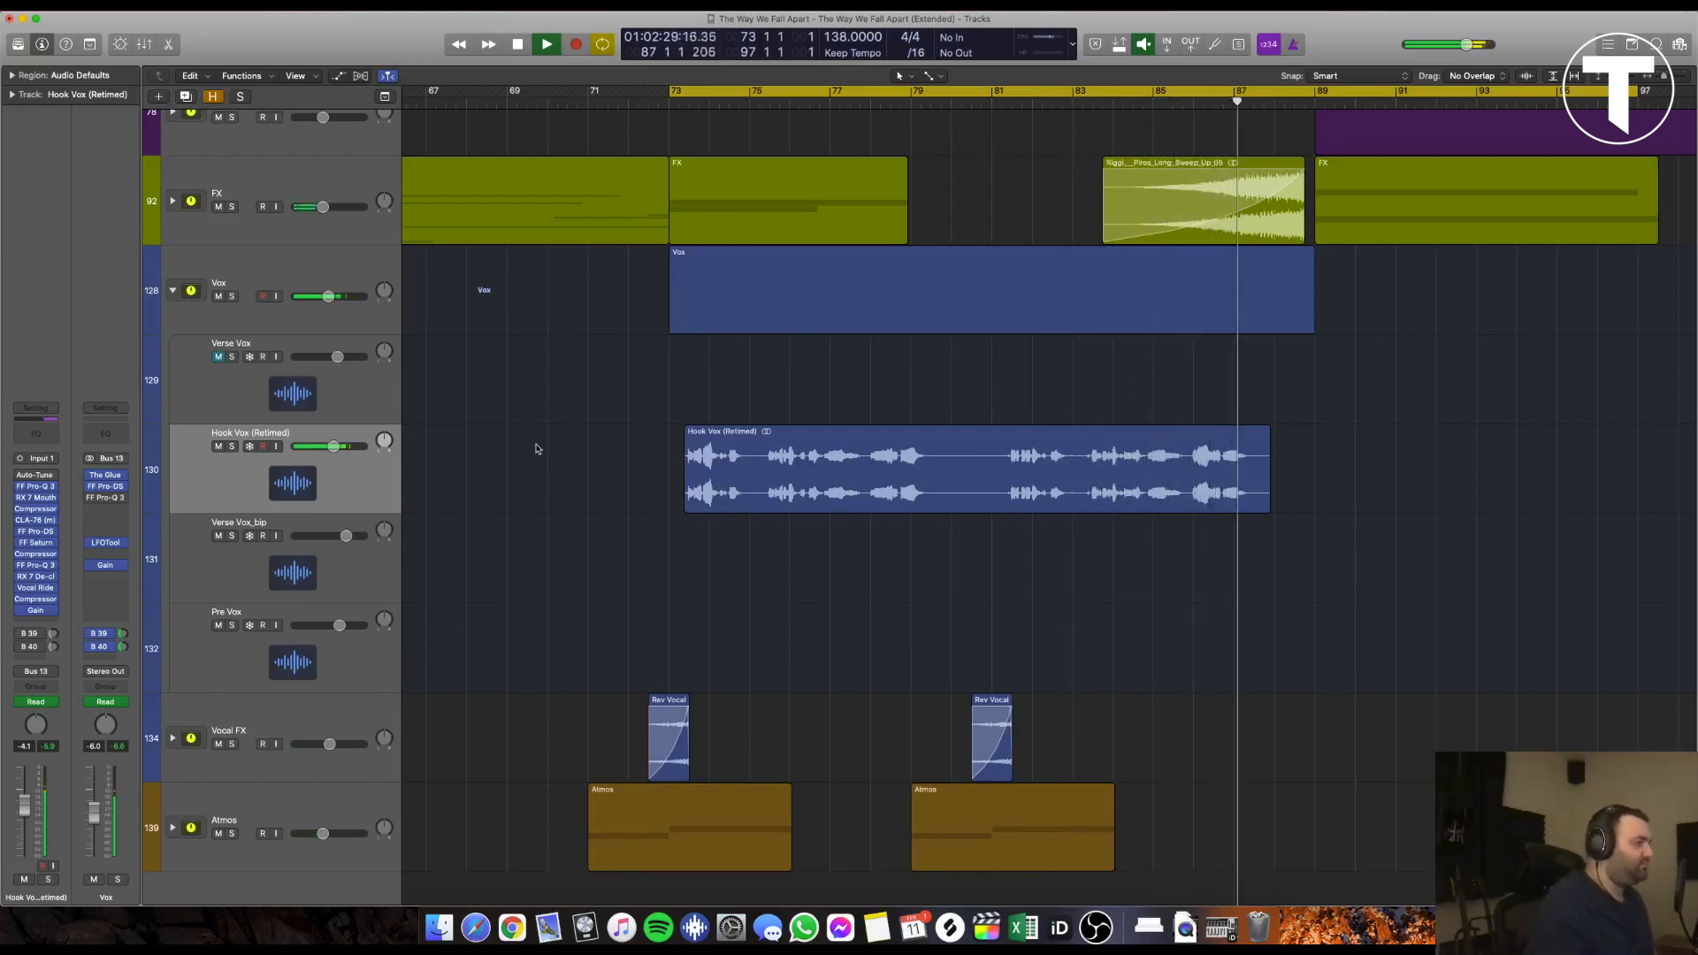
key(space)
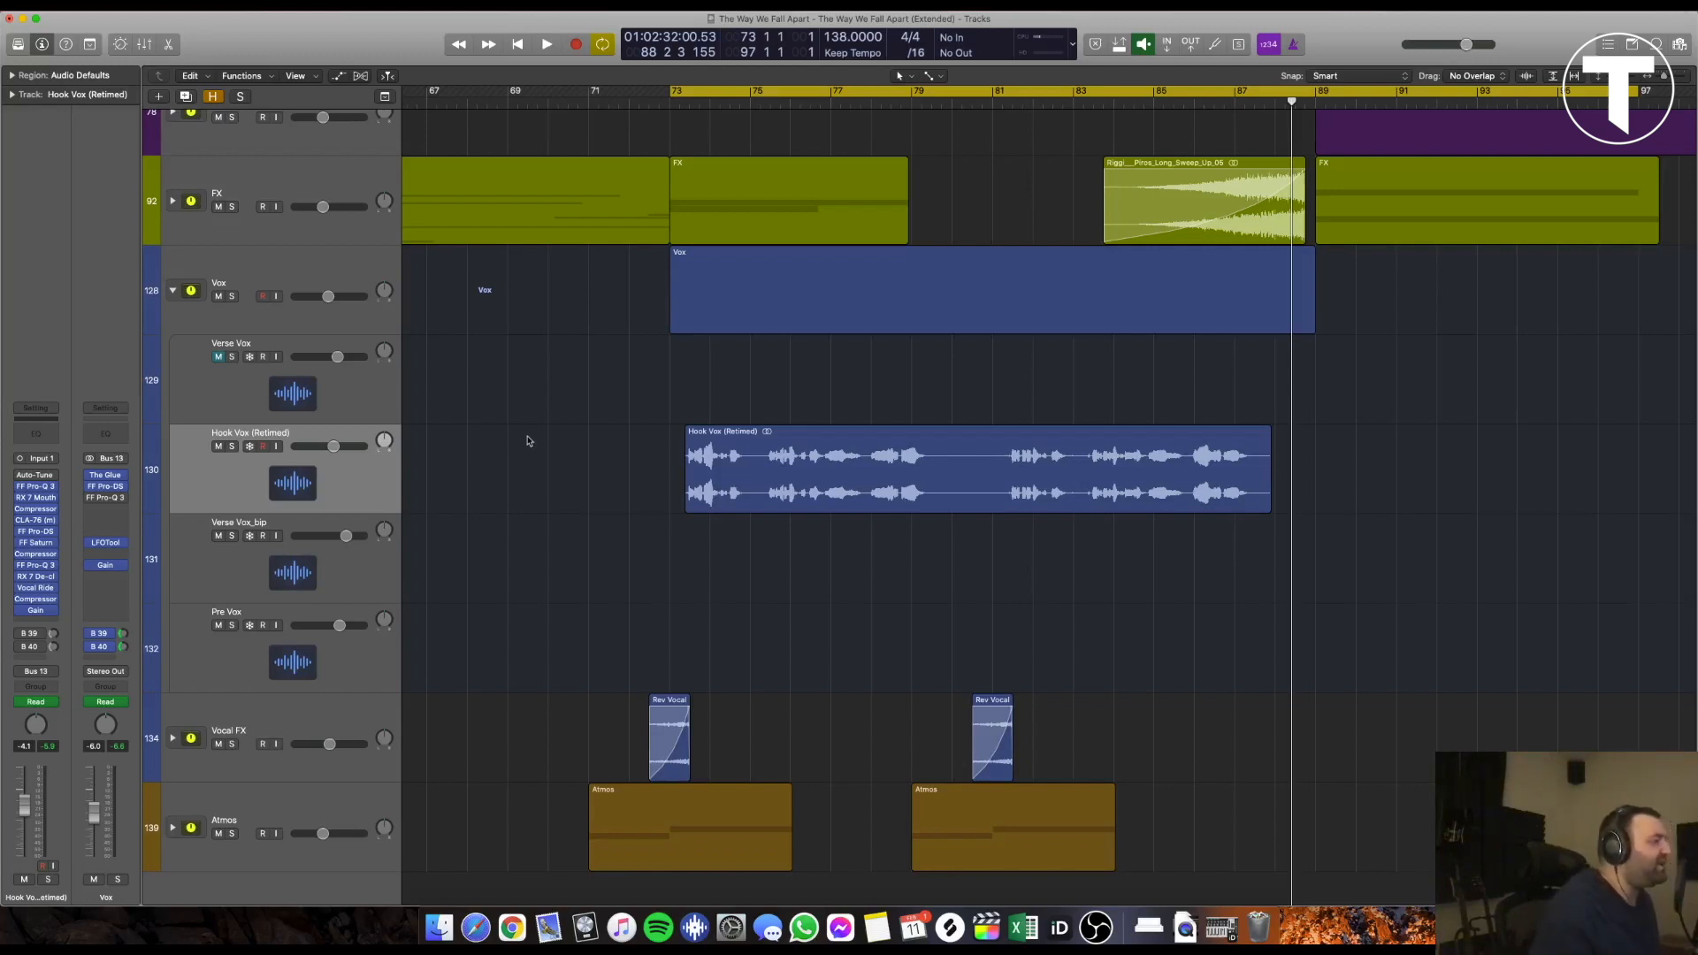
Remove FF Pro-Q 3 from the Vox bus and bypass the remaining inserts on the Hook Vox (Retimed) and Vox channel strips
click(329, 486)
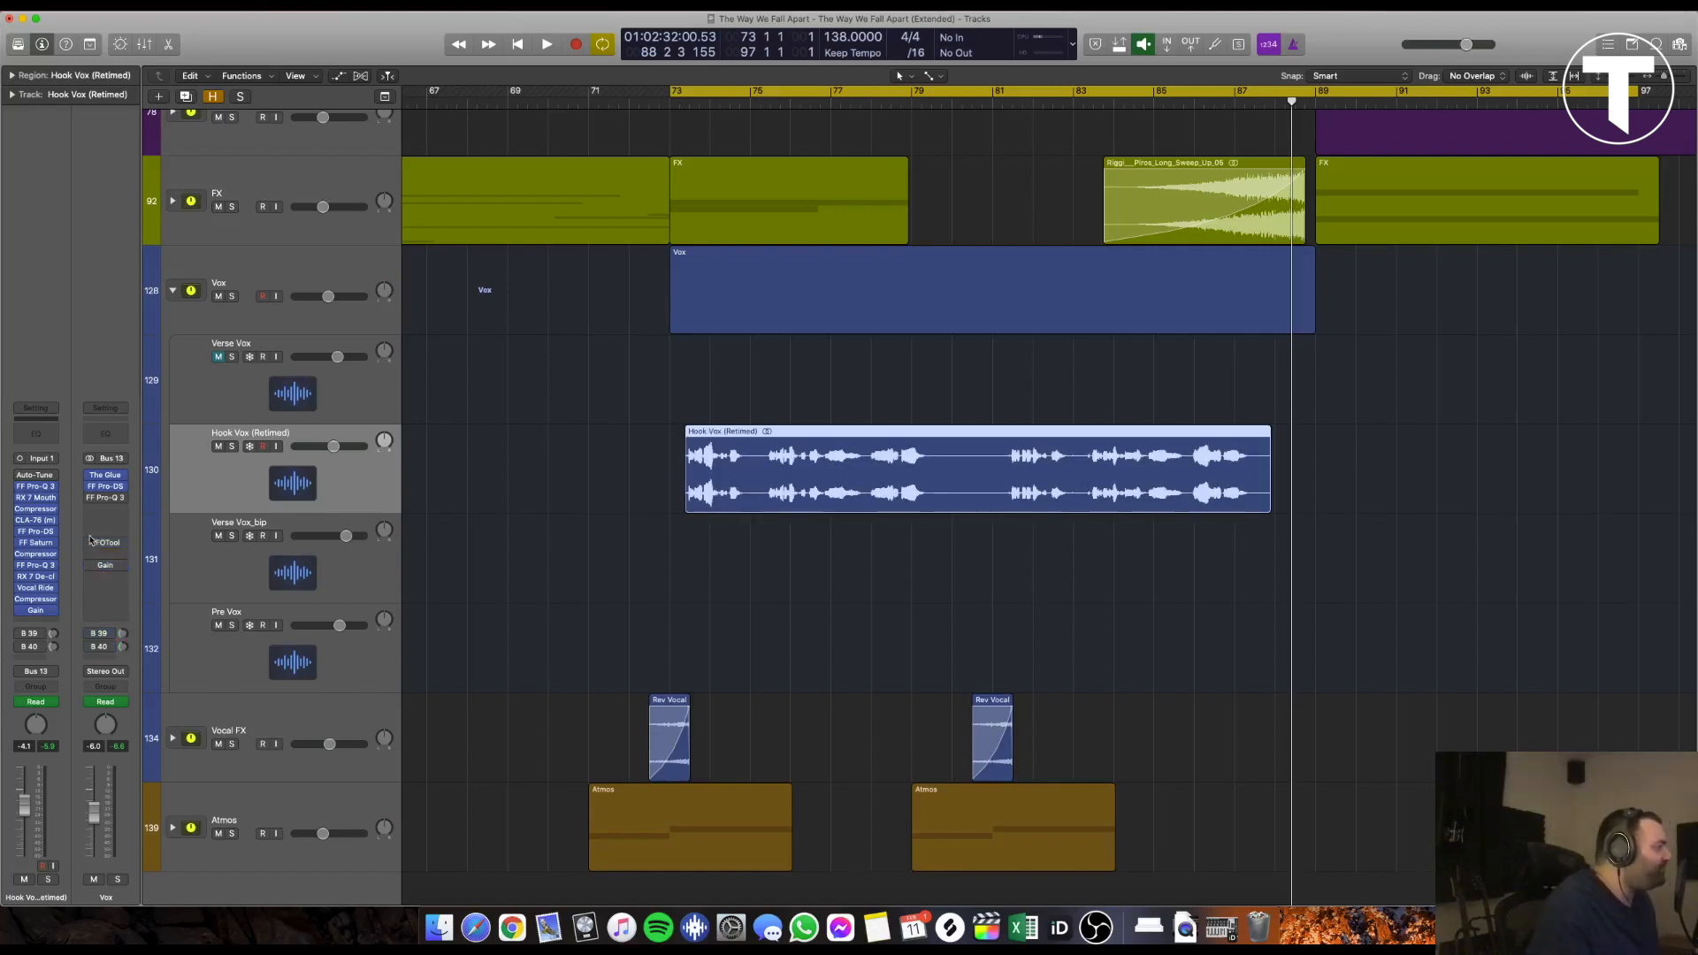
click(116, 498)
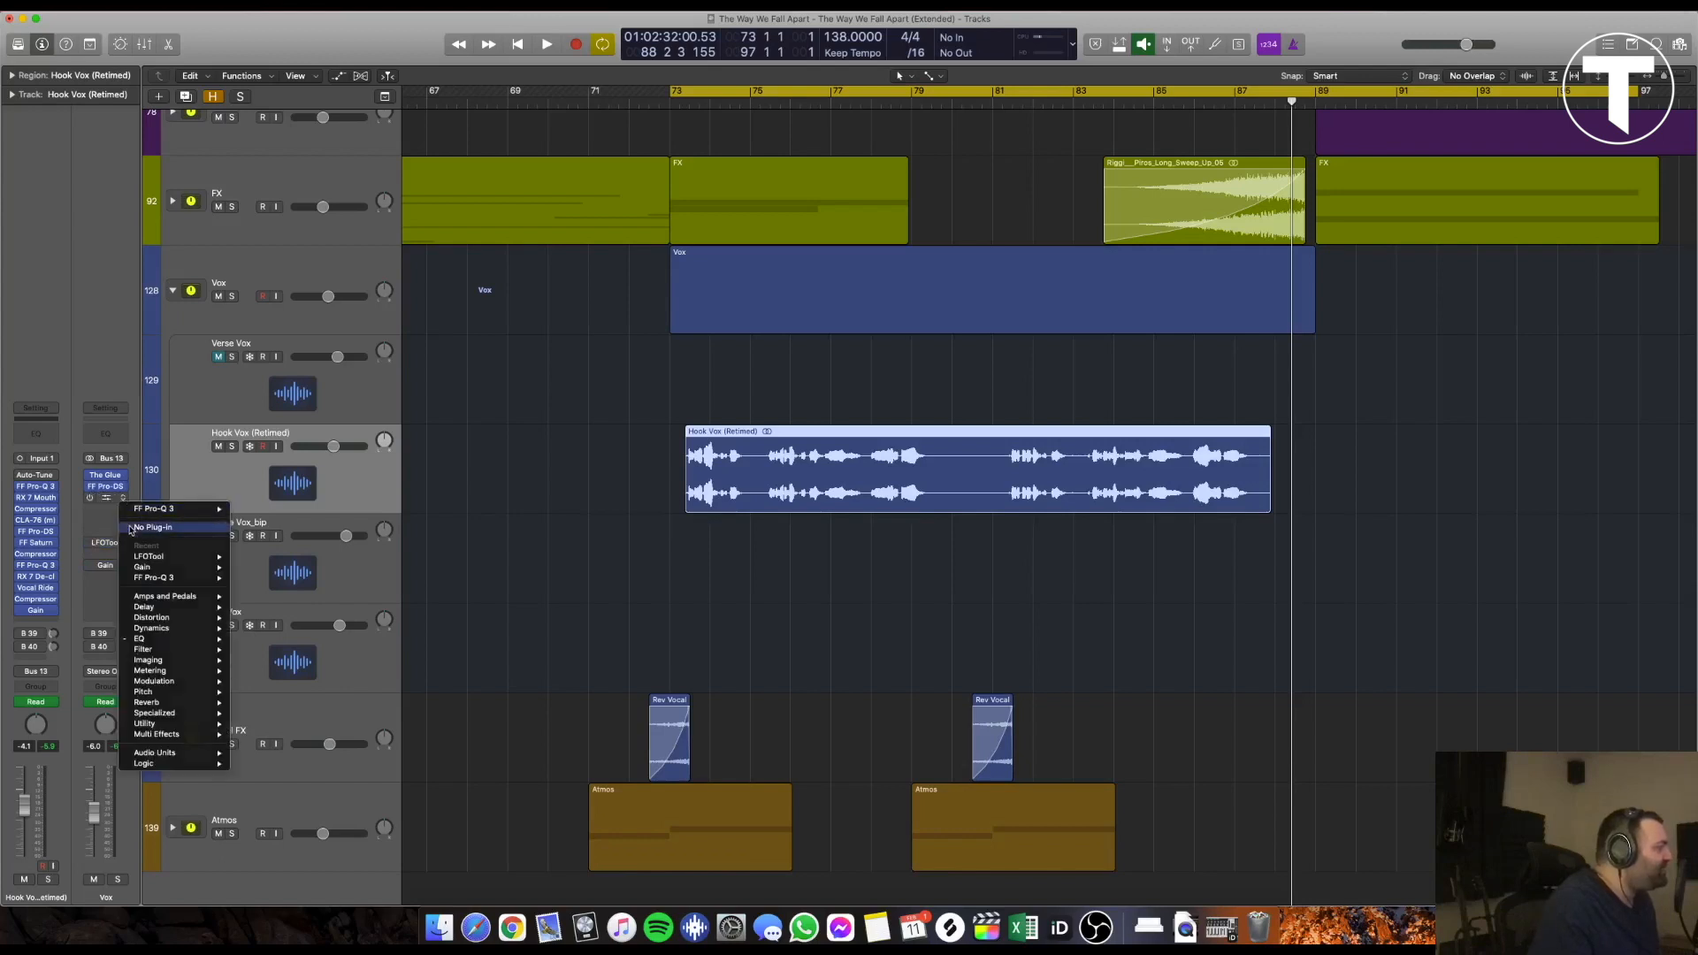
click(87, 489)
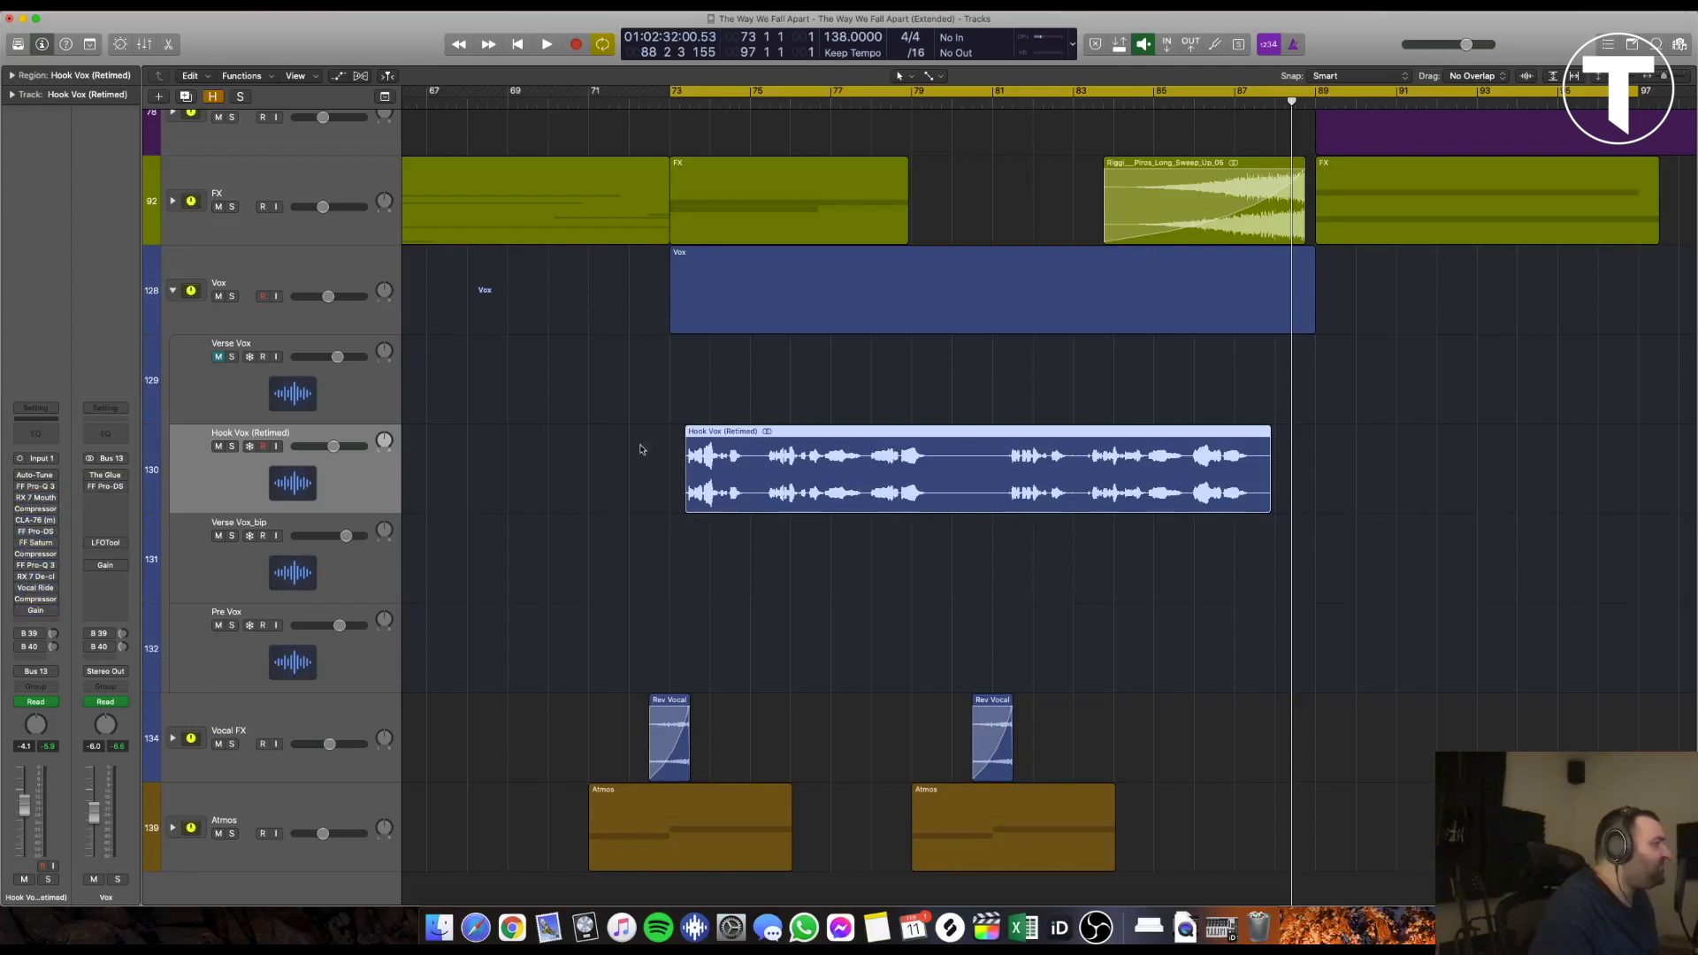
Solo the Hook Vox (Retimed) track and play the unprocessed vocal, leaving the track name as it is
key(s)
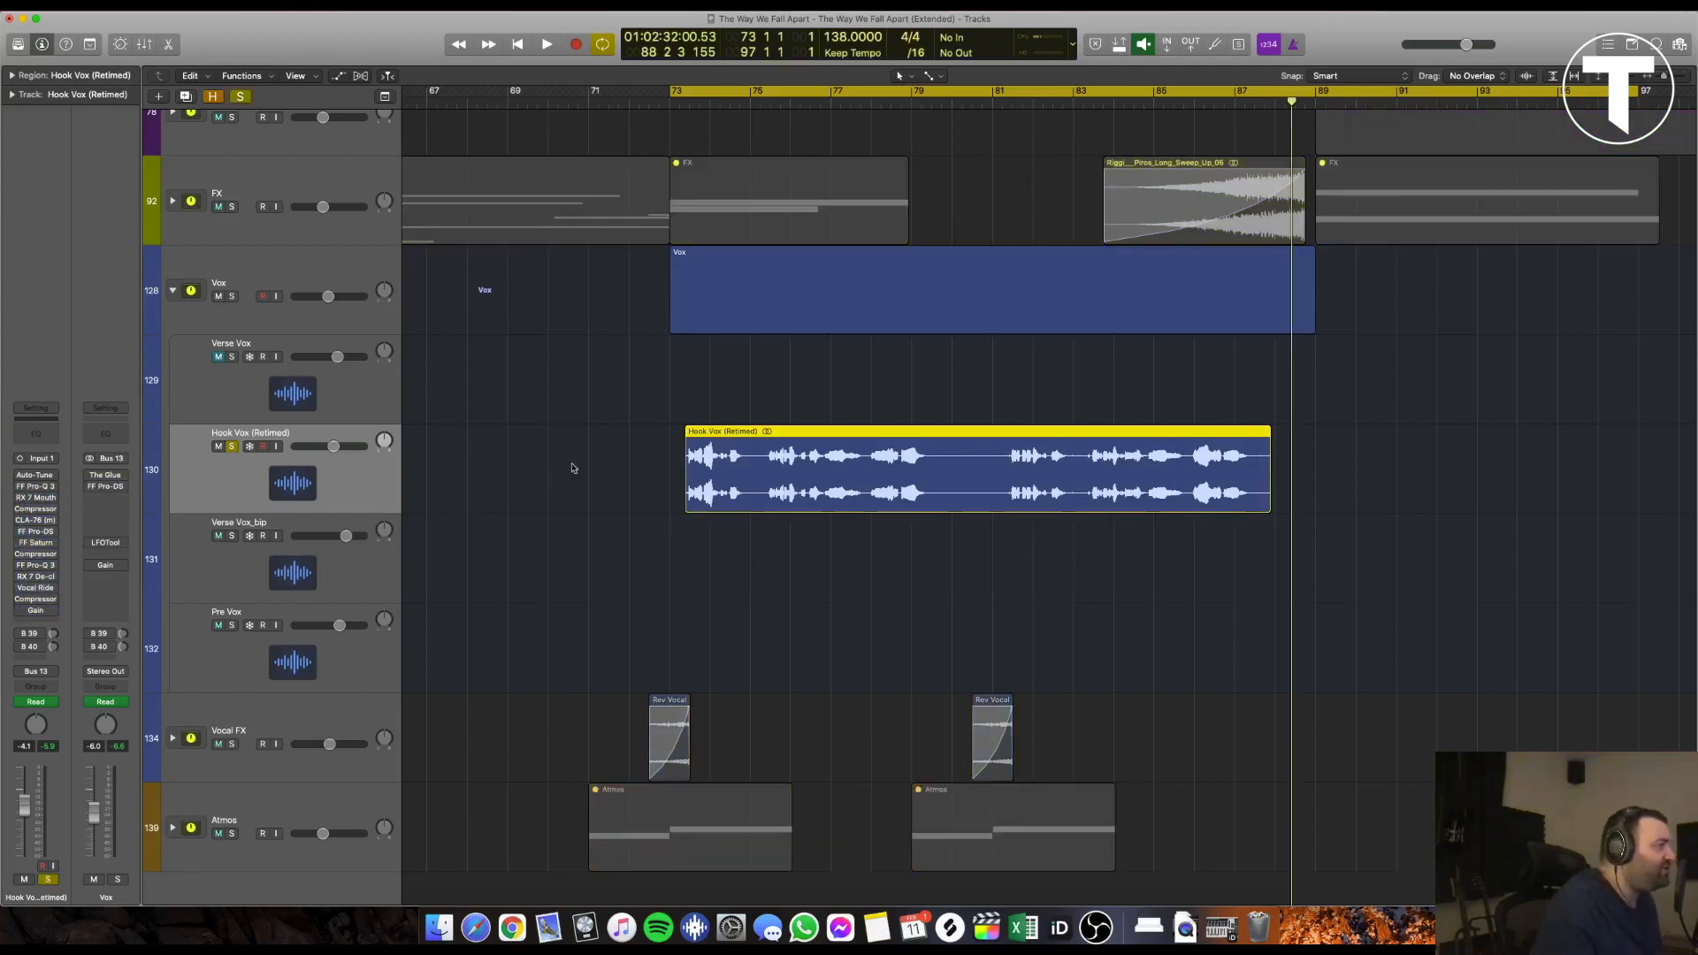
key(space)
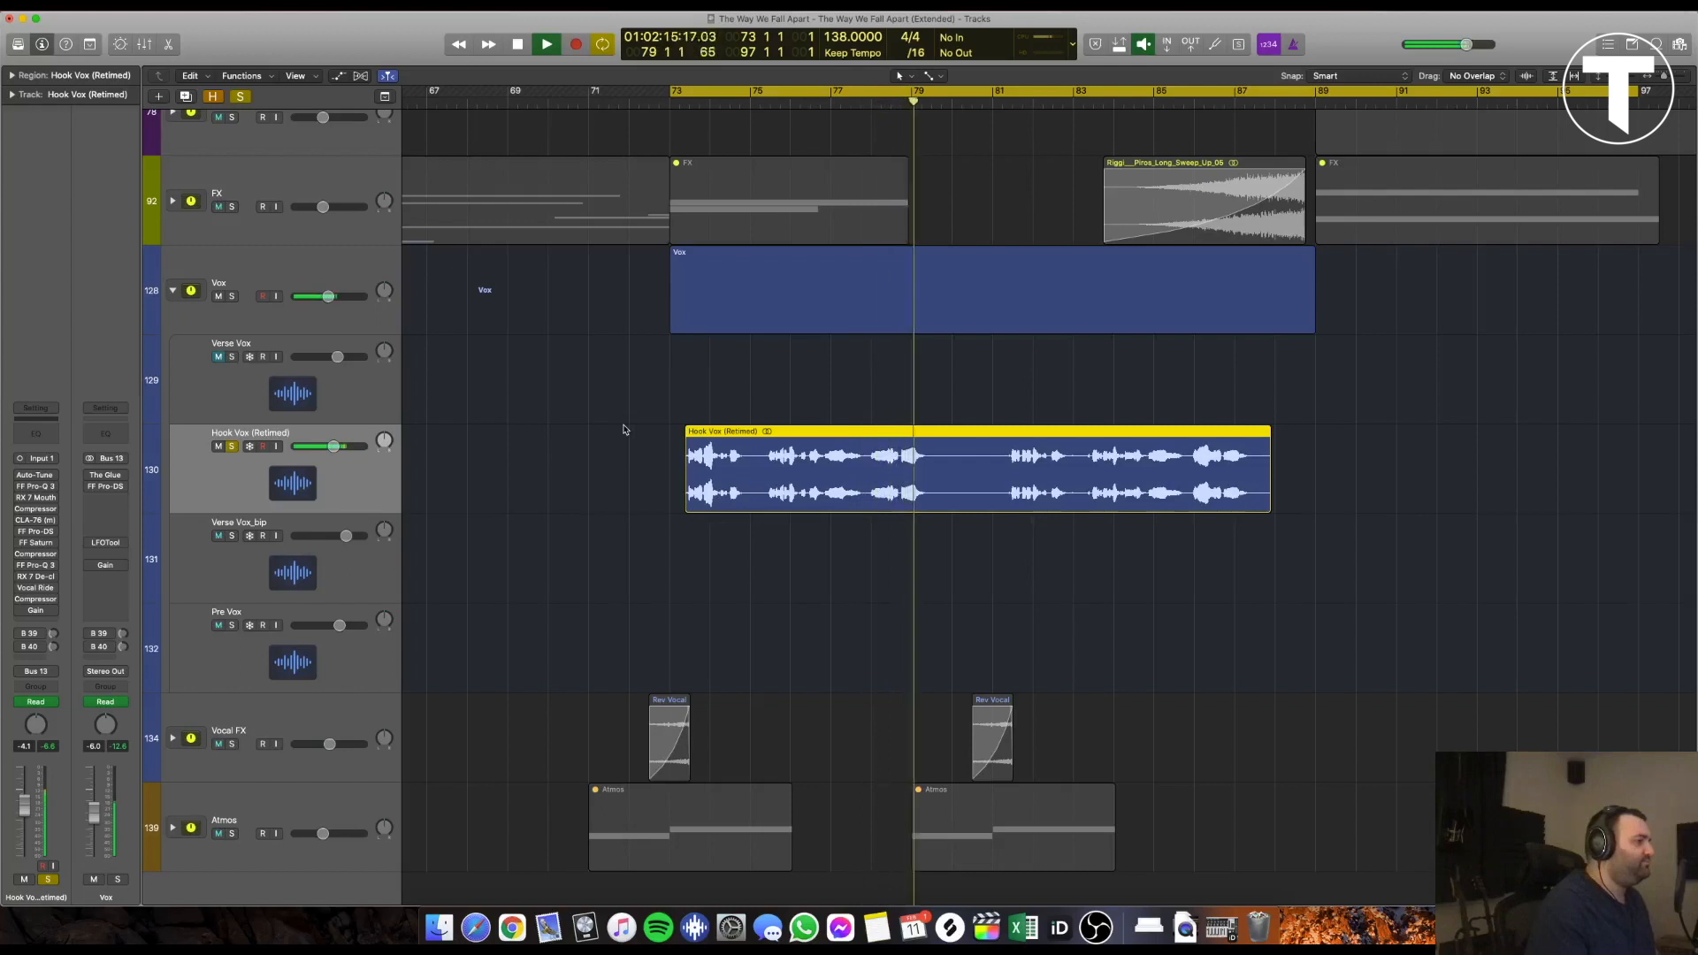
key(space)
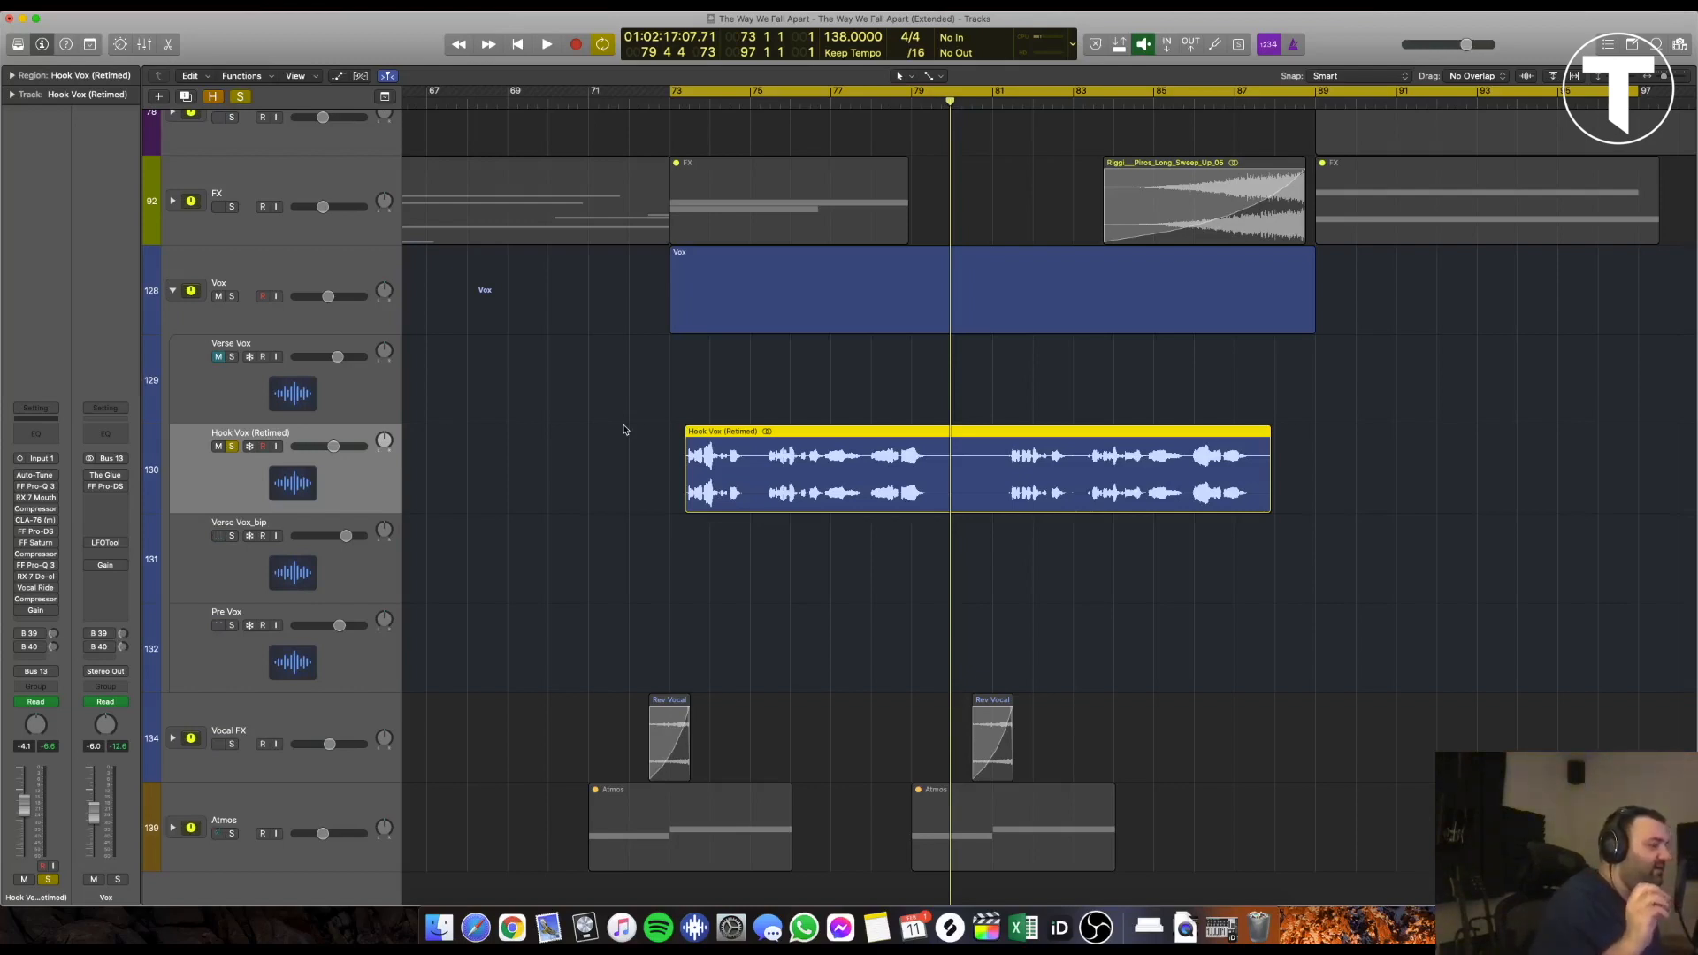
double_click(255, 434)
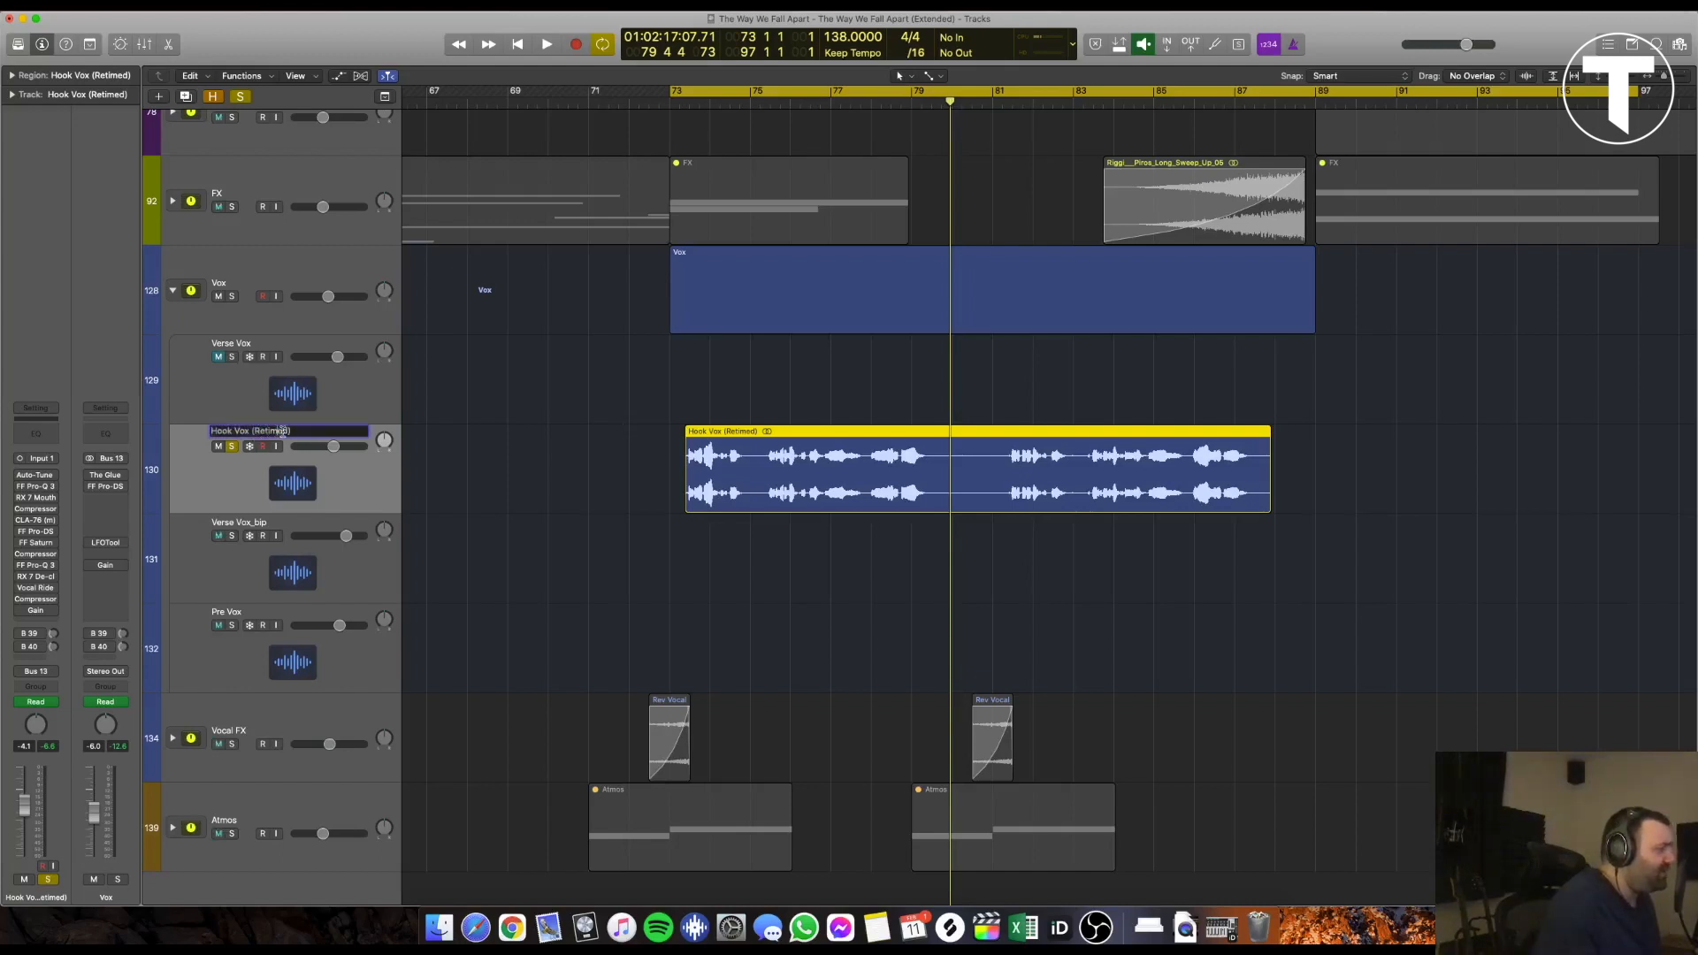
click(516, 444)
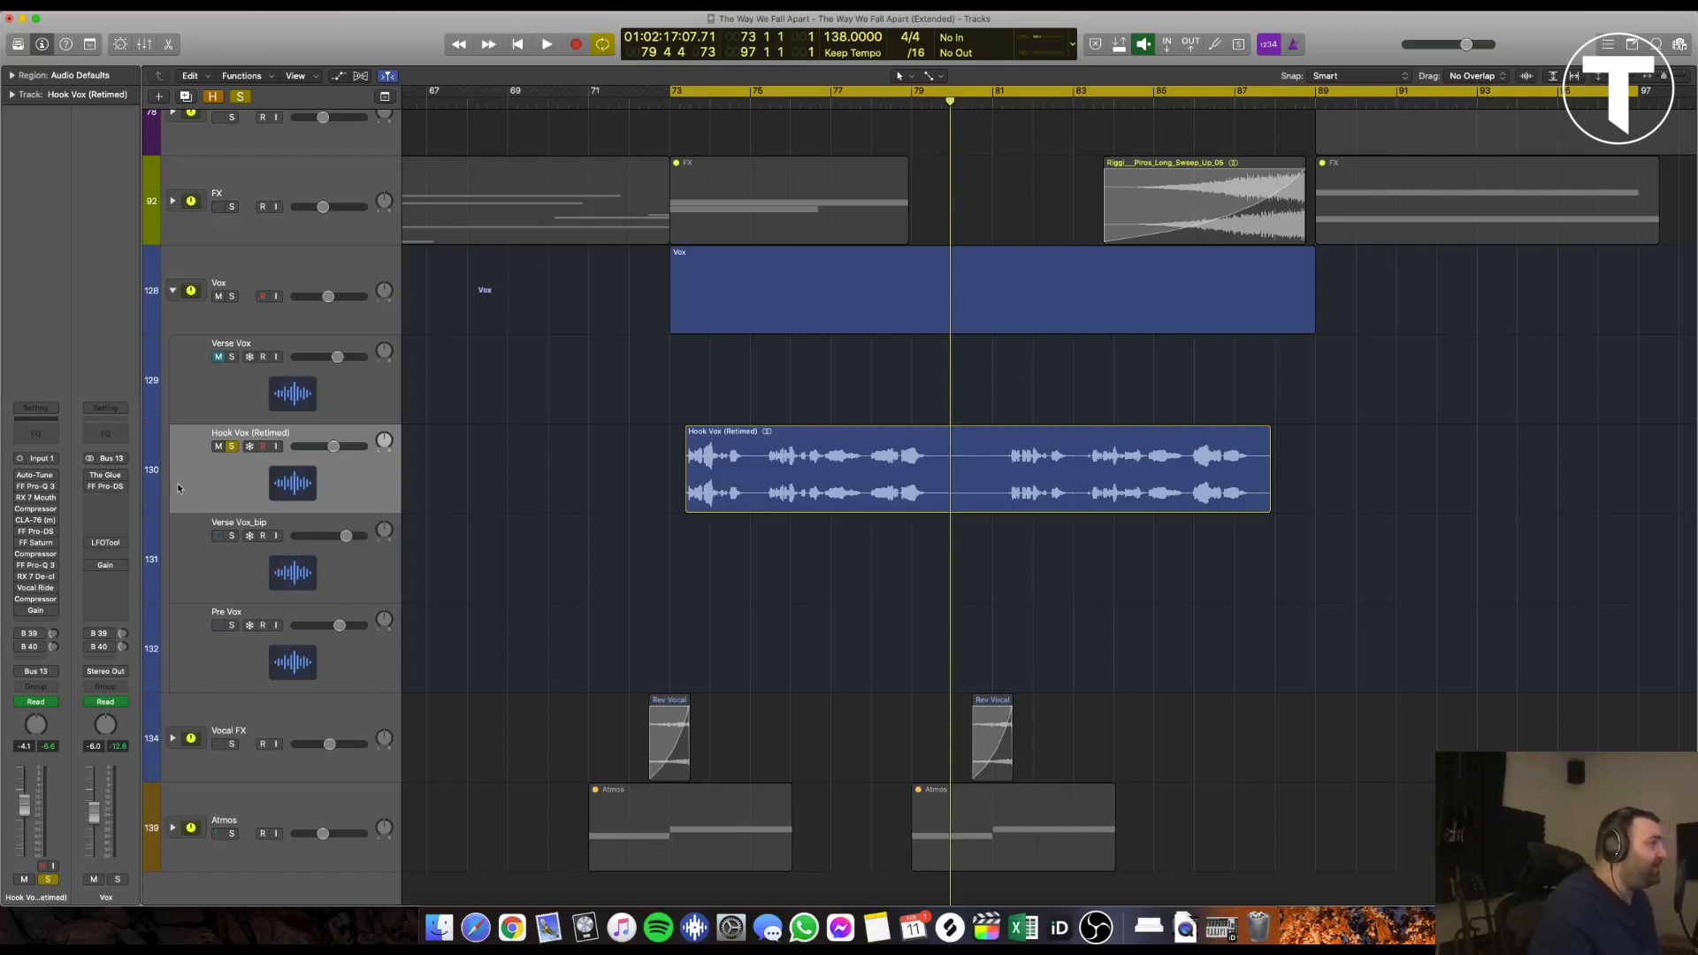
Open and switch on the first FF Pro-Q 3 on Hook Vox (Retimed), and audition its low-cut band in solo
click(40, 487)
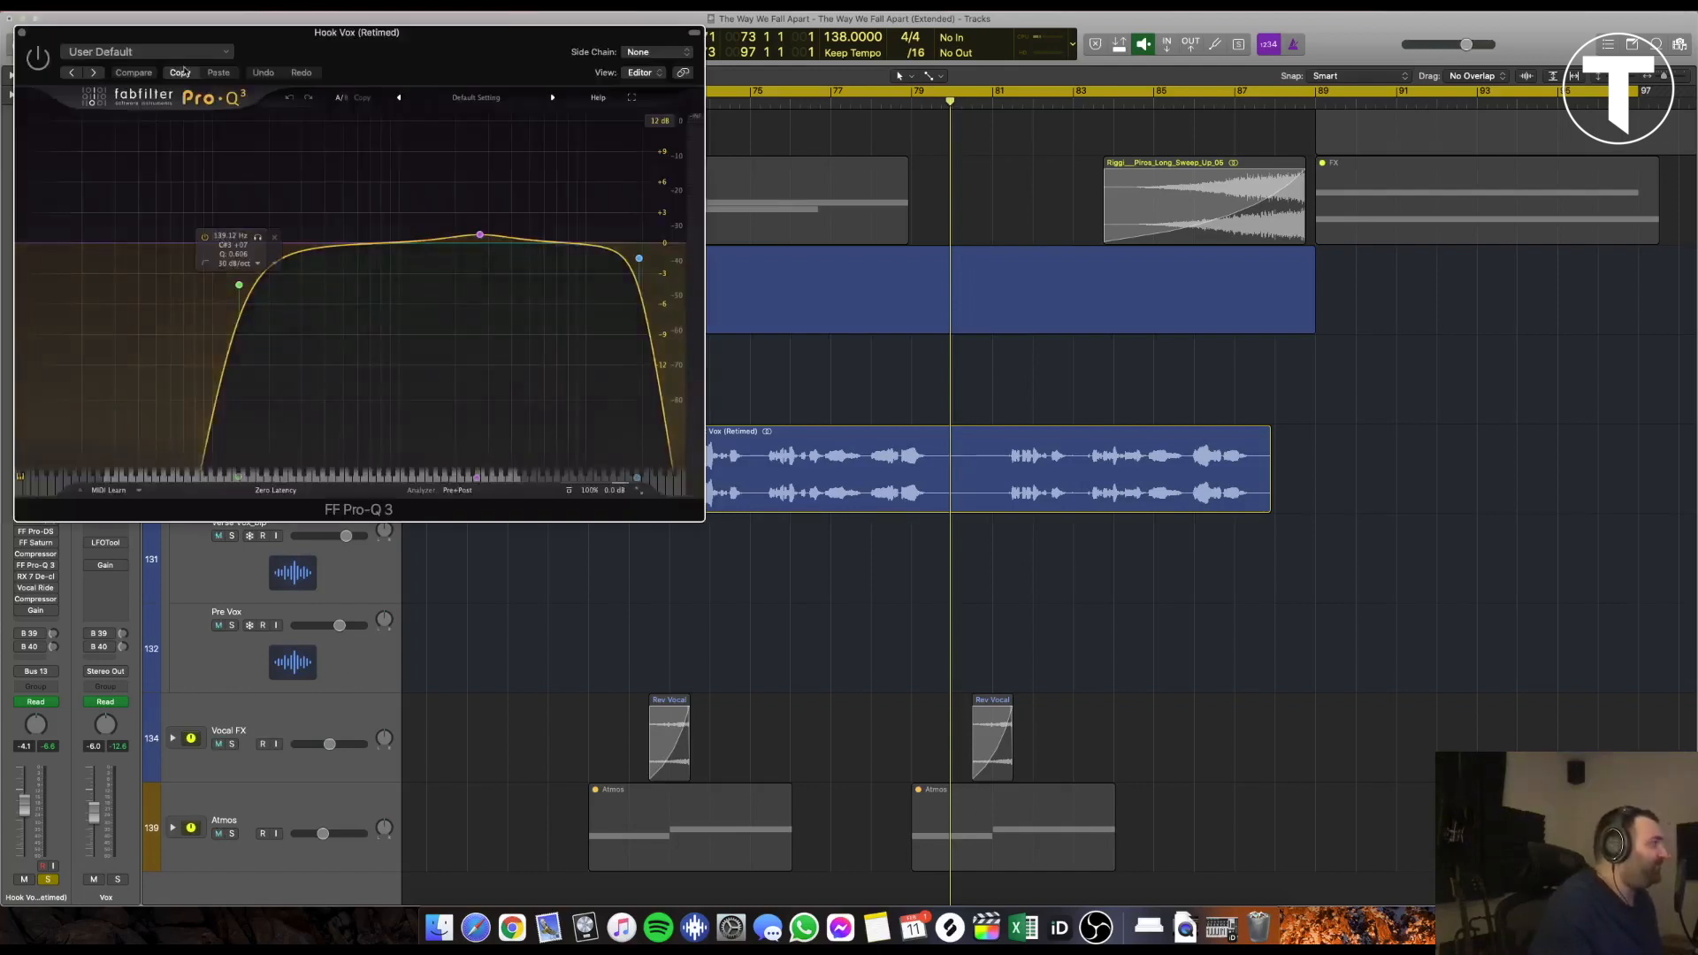
drag(228, 44, 643, 276)
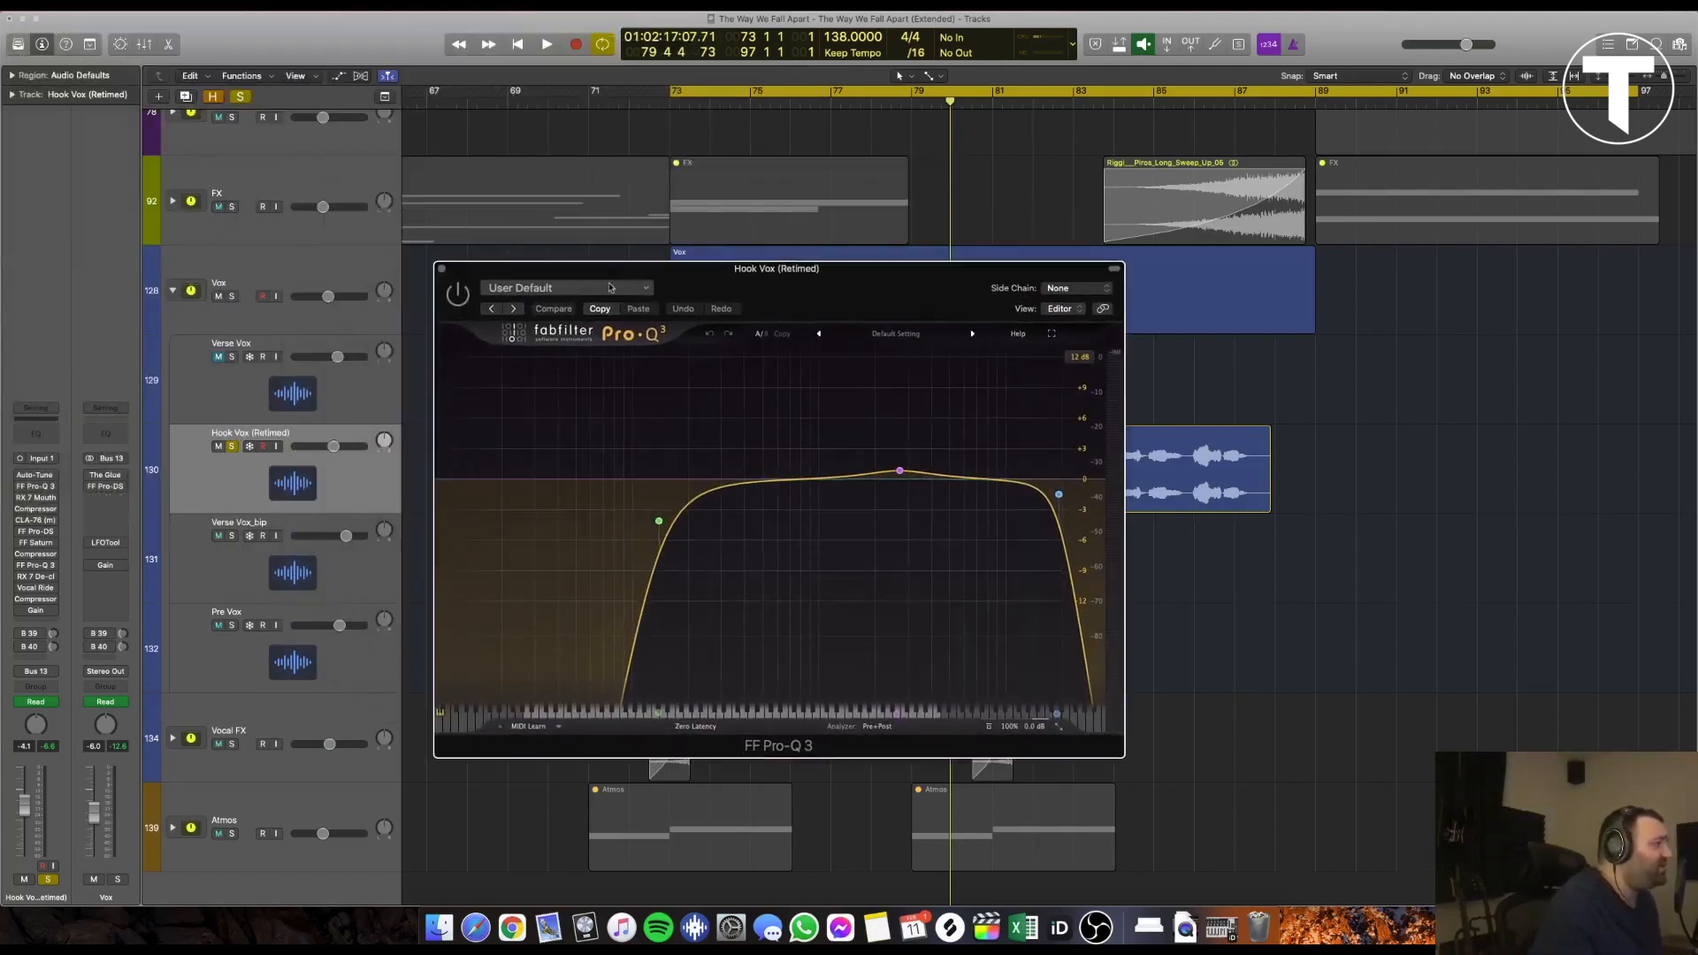
mouse_move(673, 532)
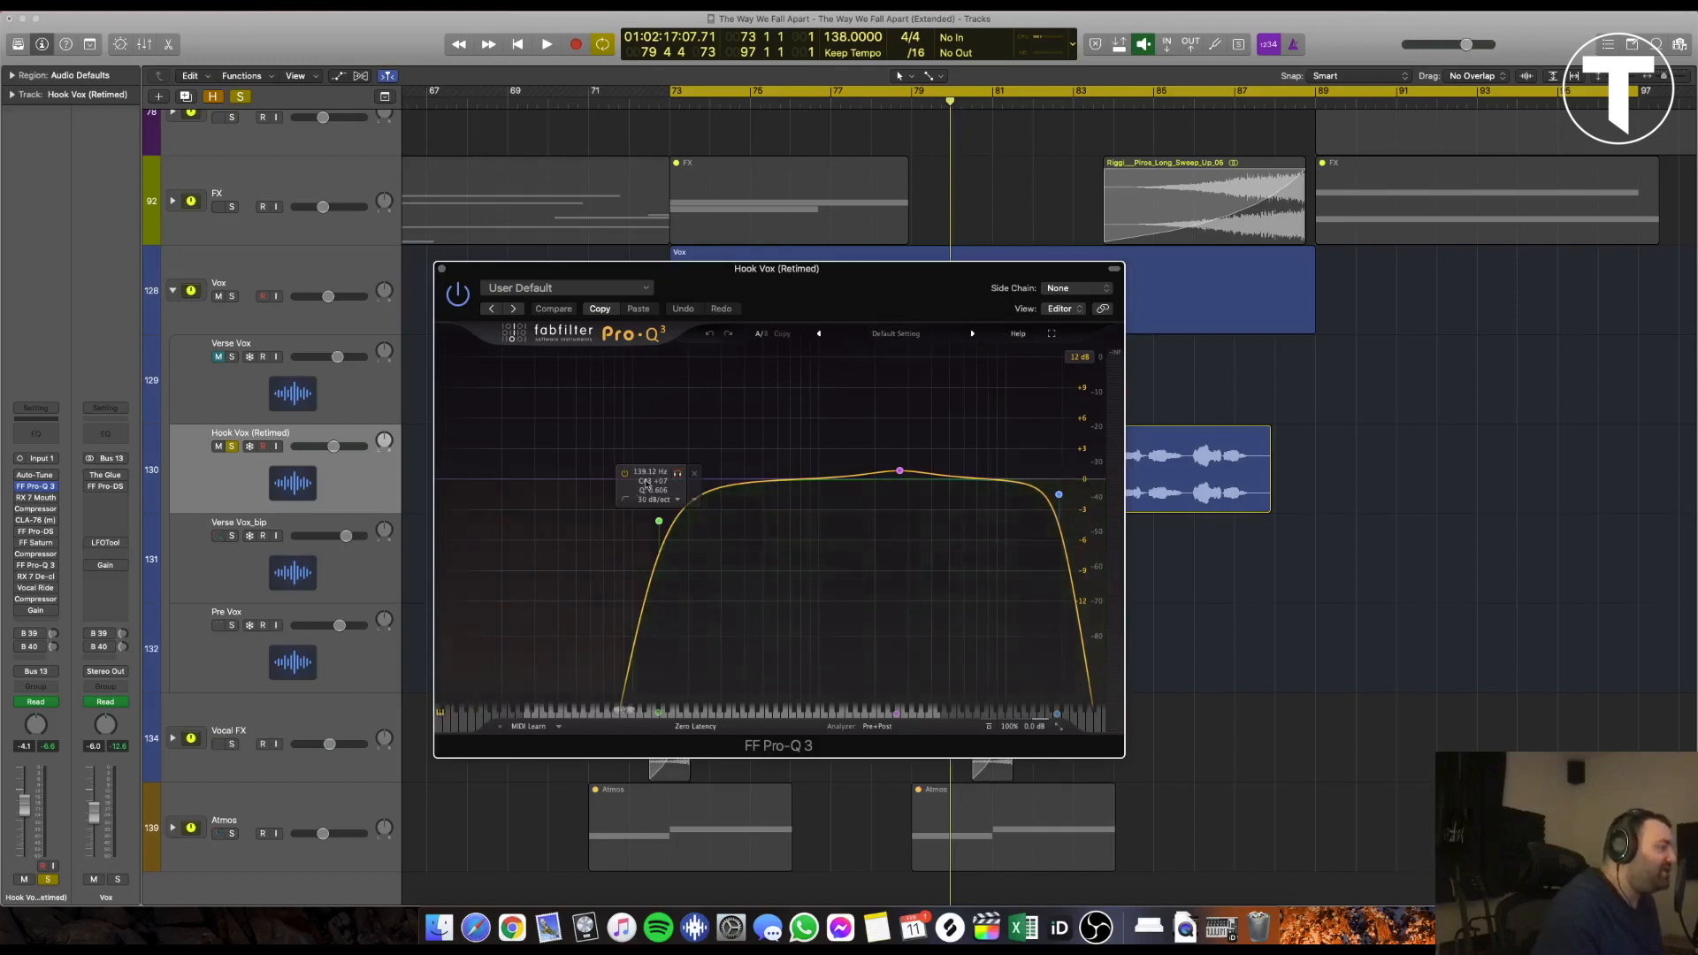
key(space)
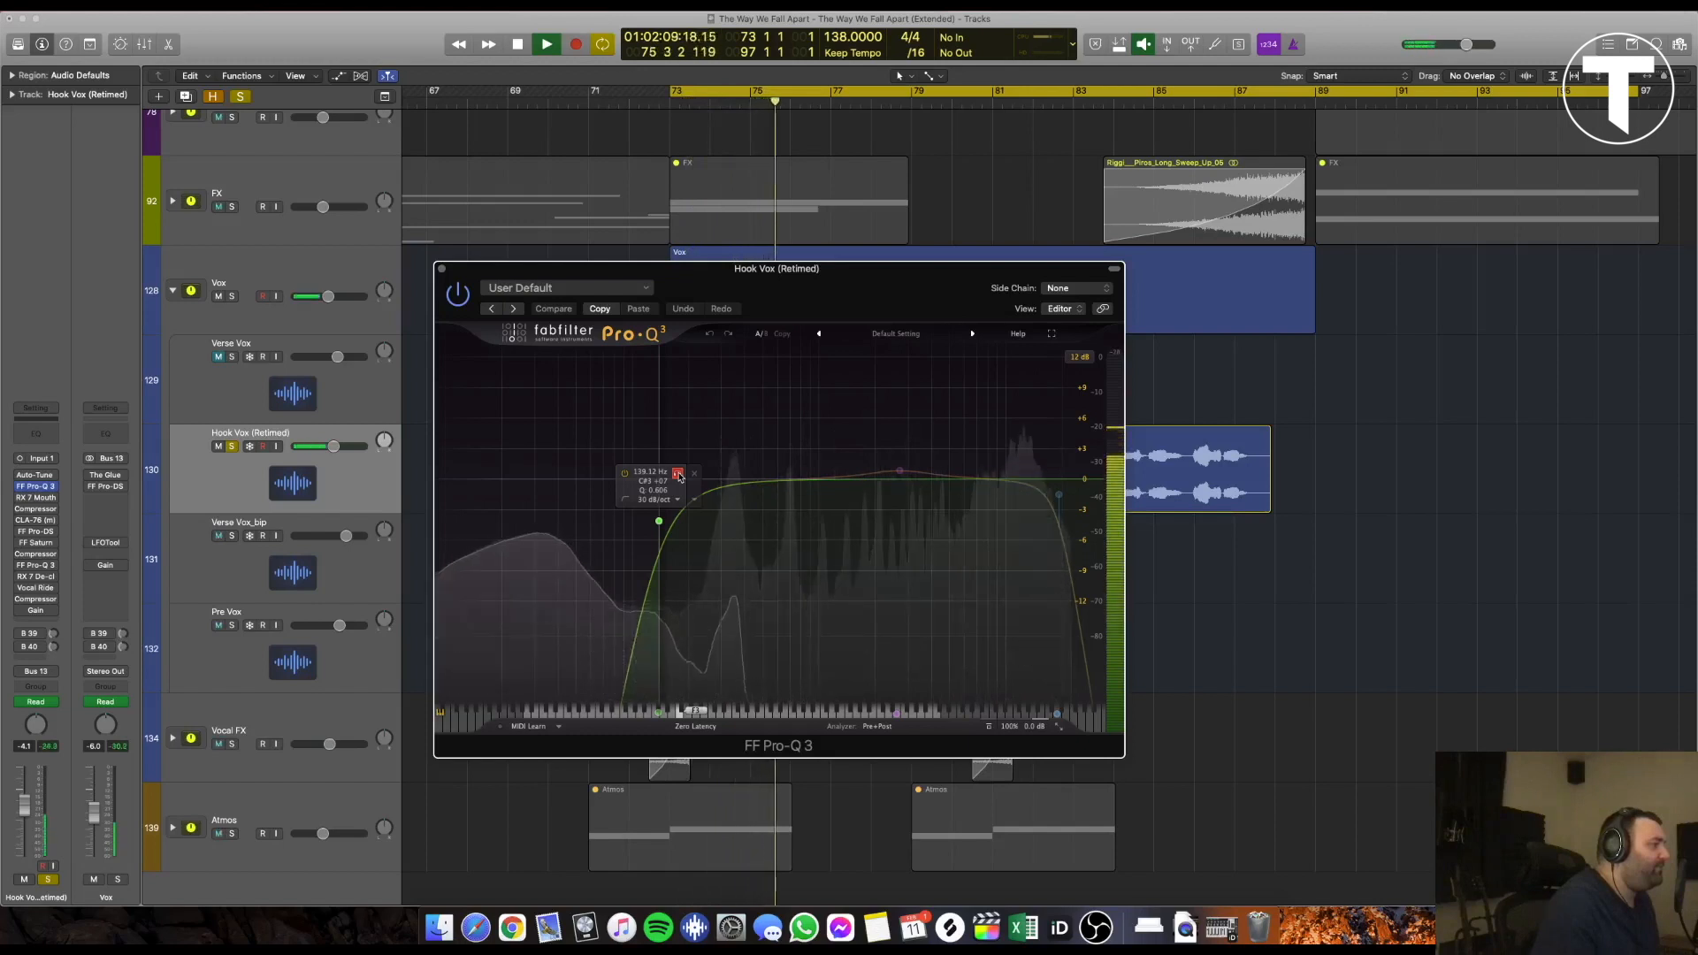
key(space)
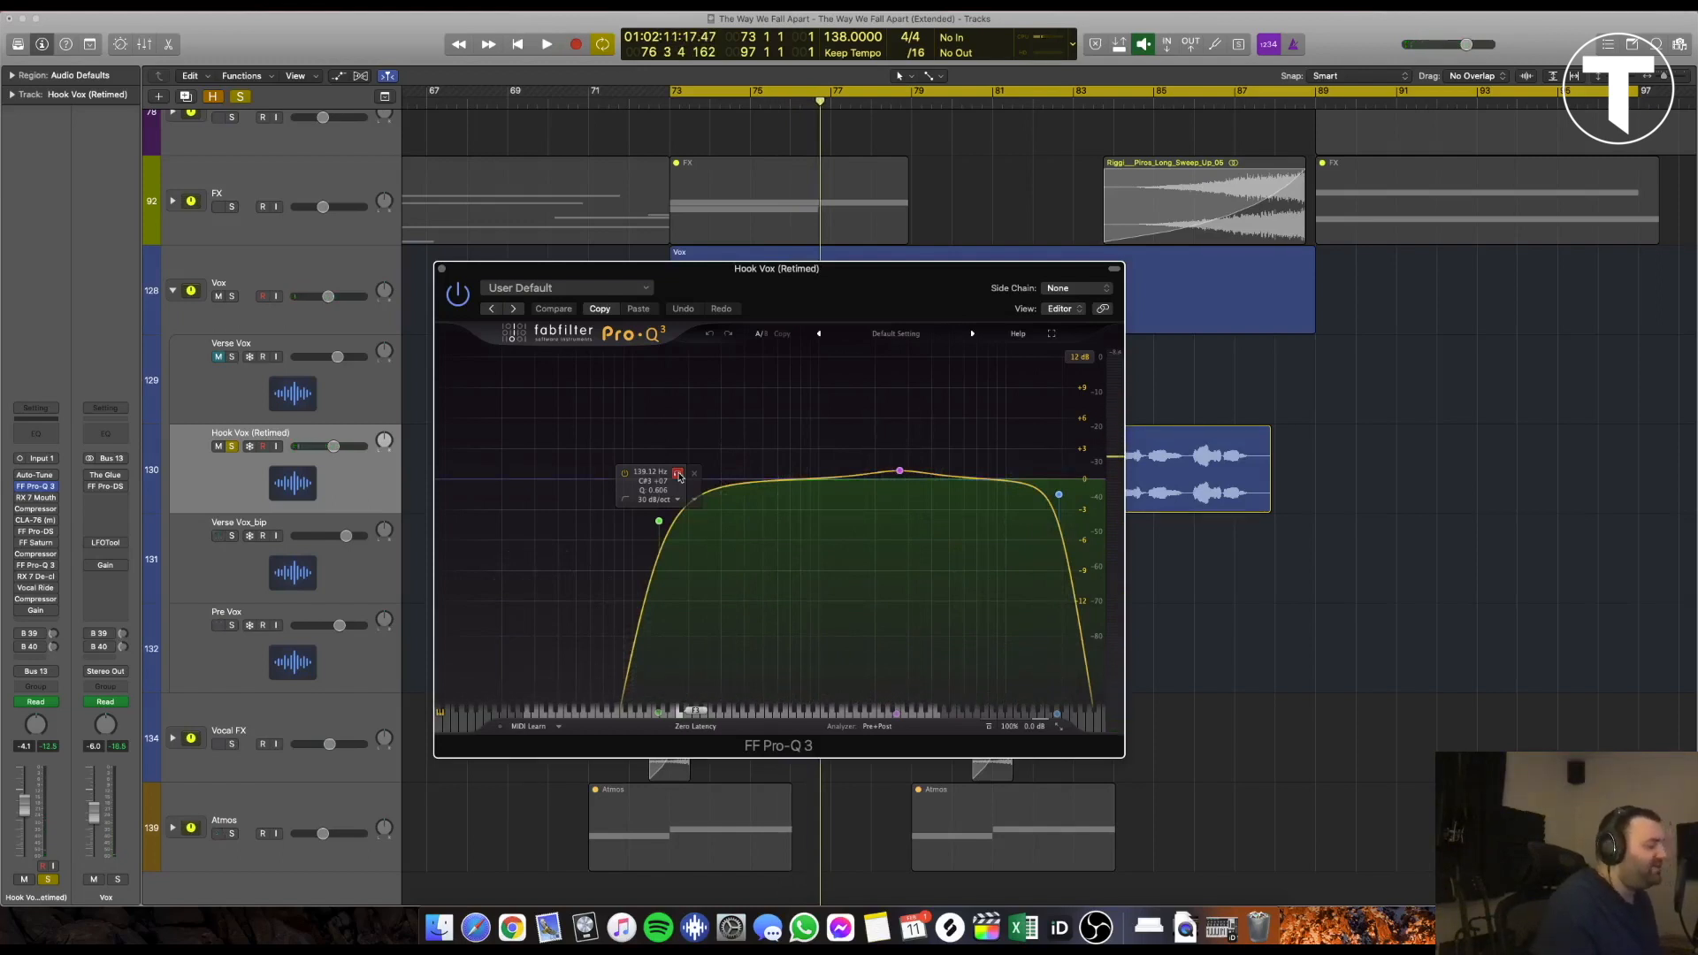
click(679, 476)
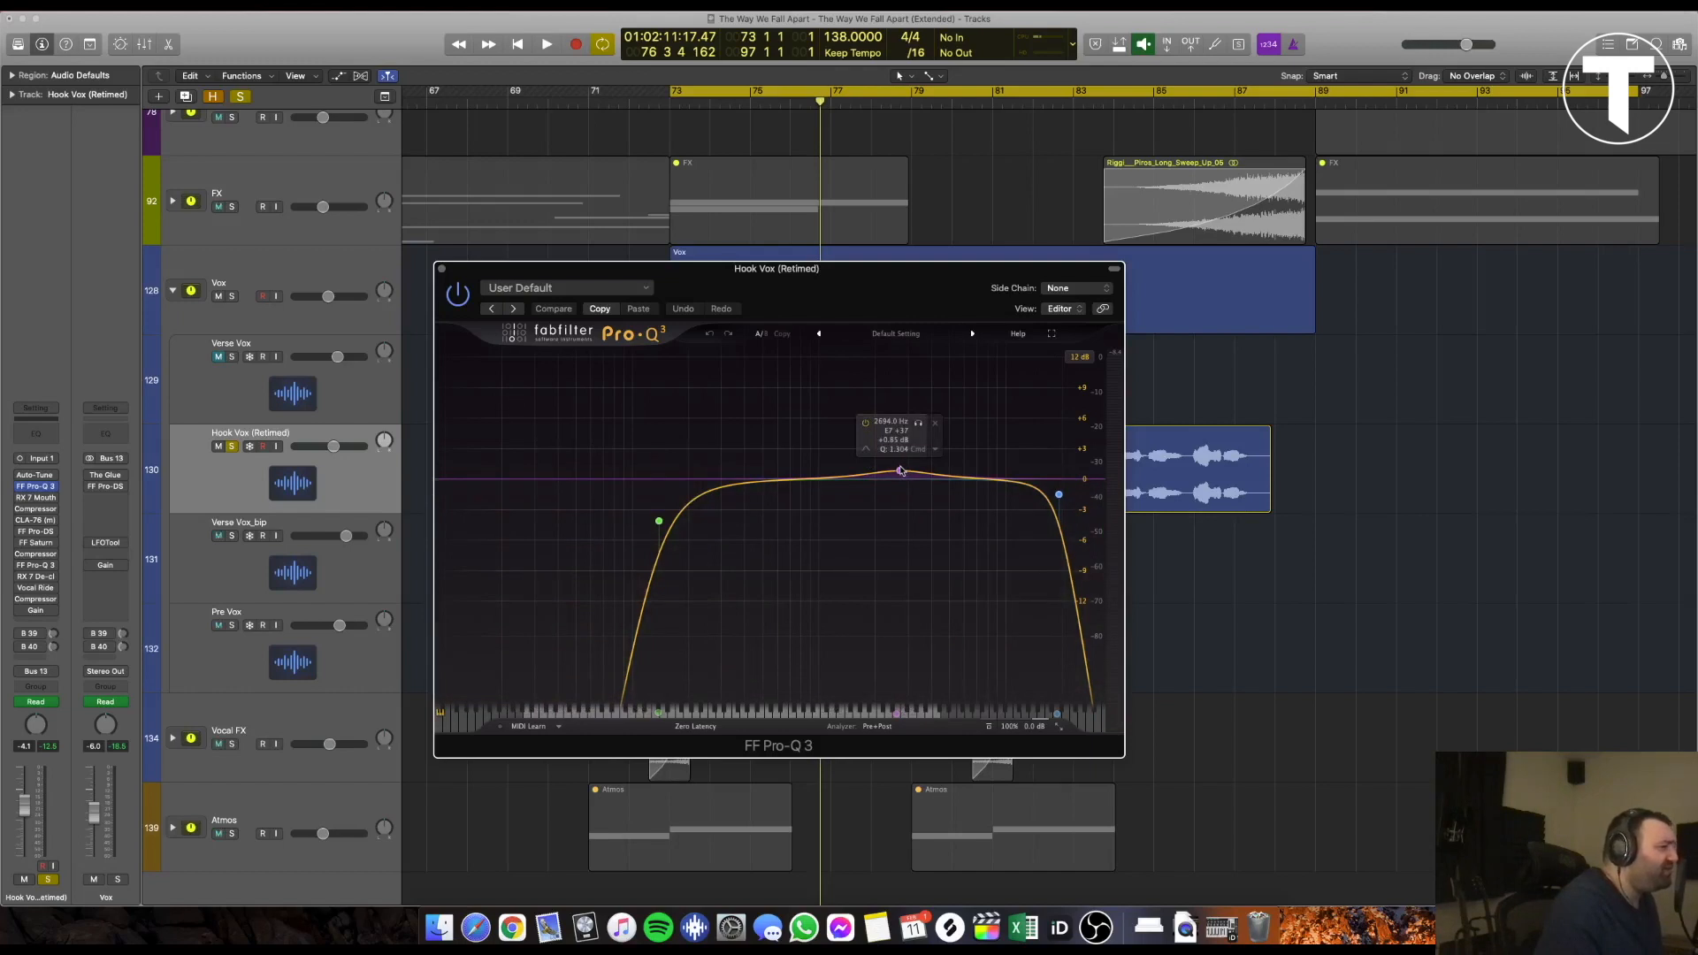
Audition the upper-mid boost band of the FF Pro-Q 3 in solo, and close the equalizer
click(918, 425)
key(space)
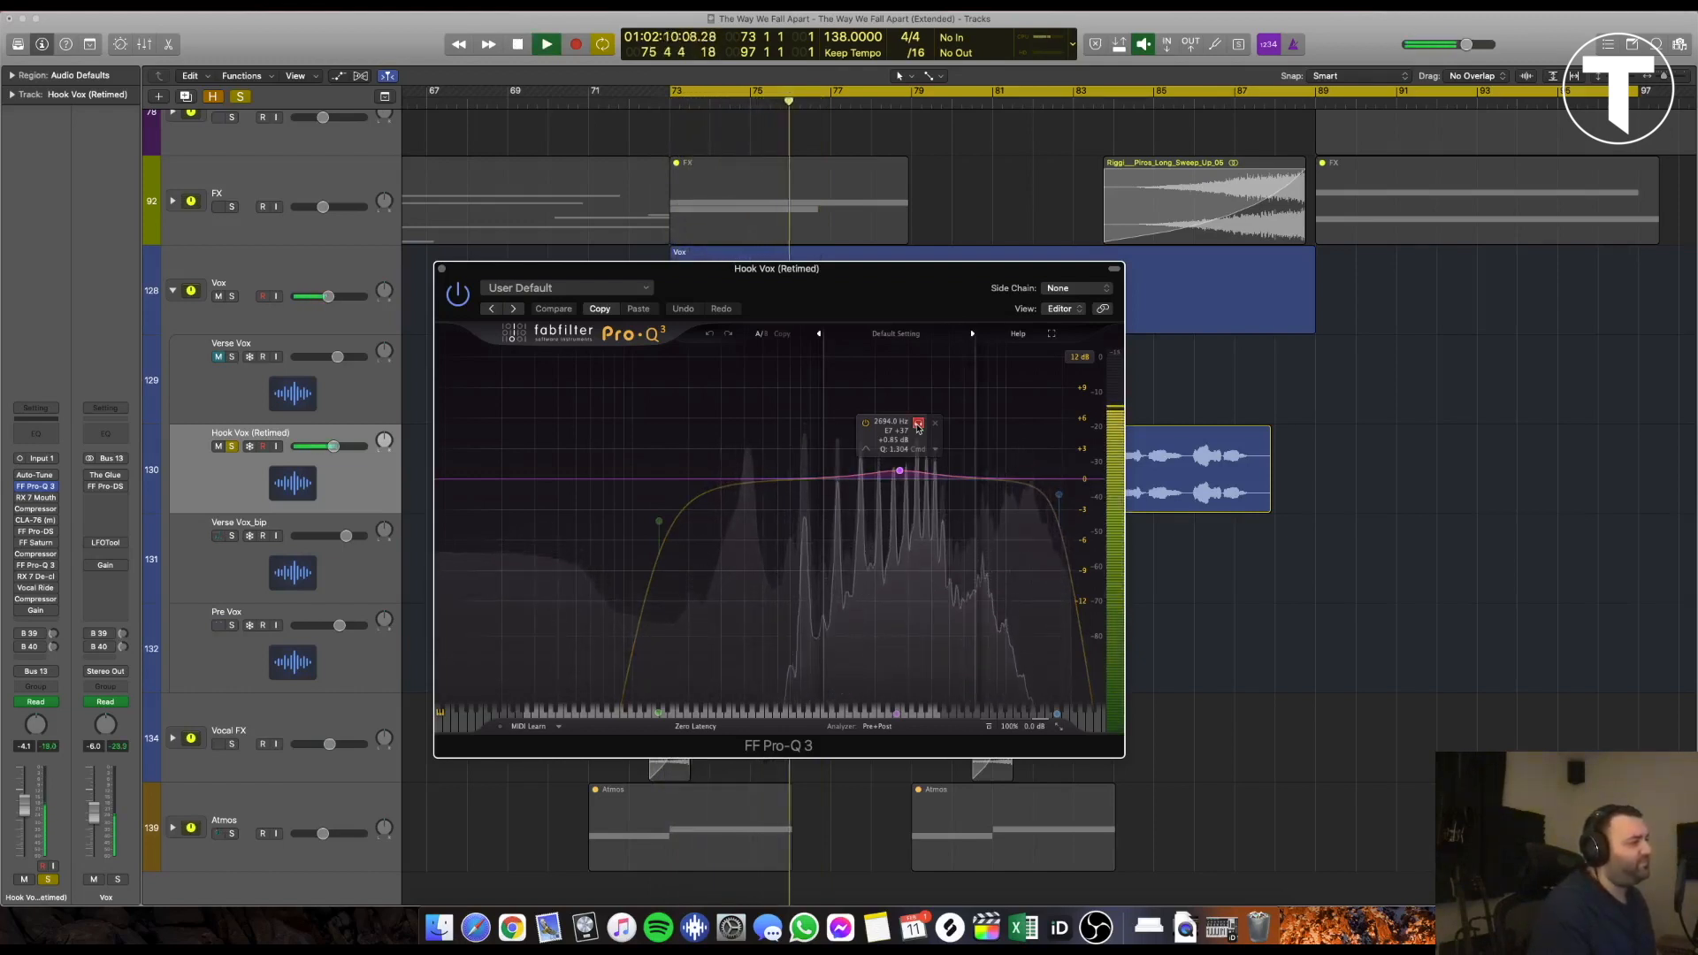
key(space)
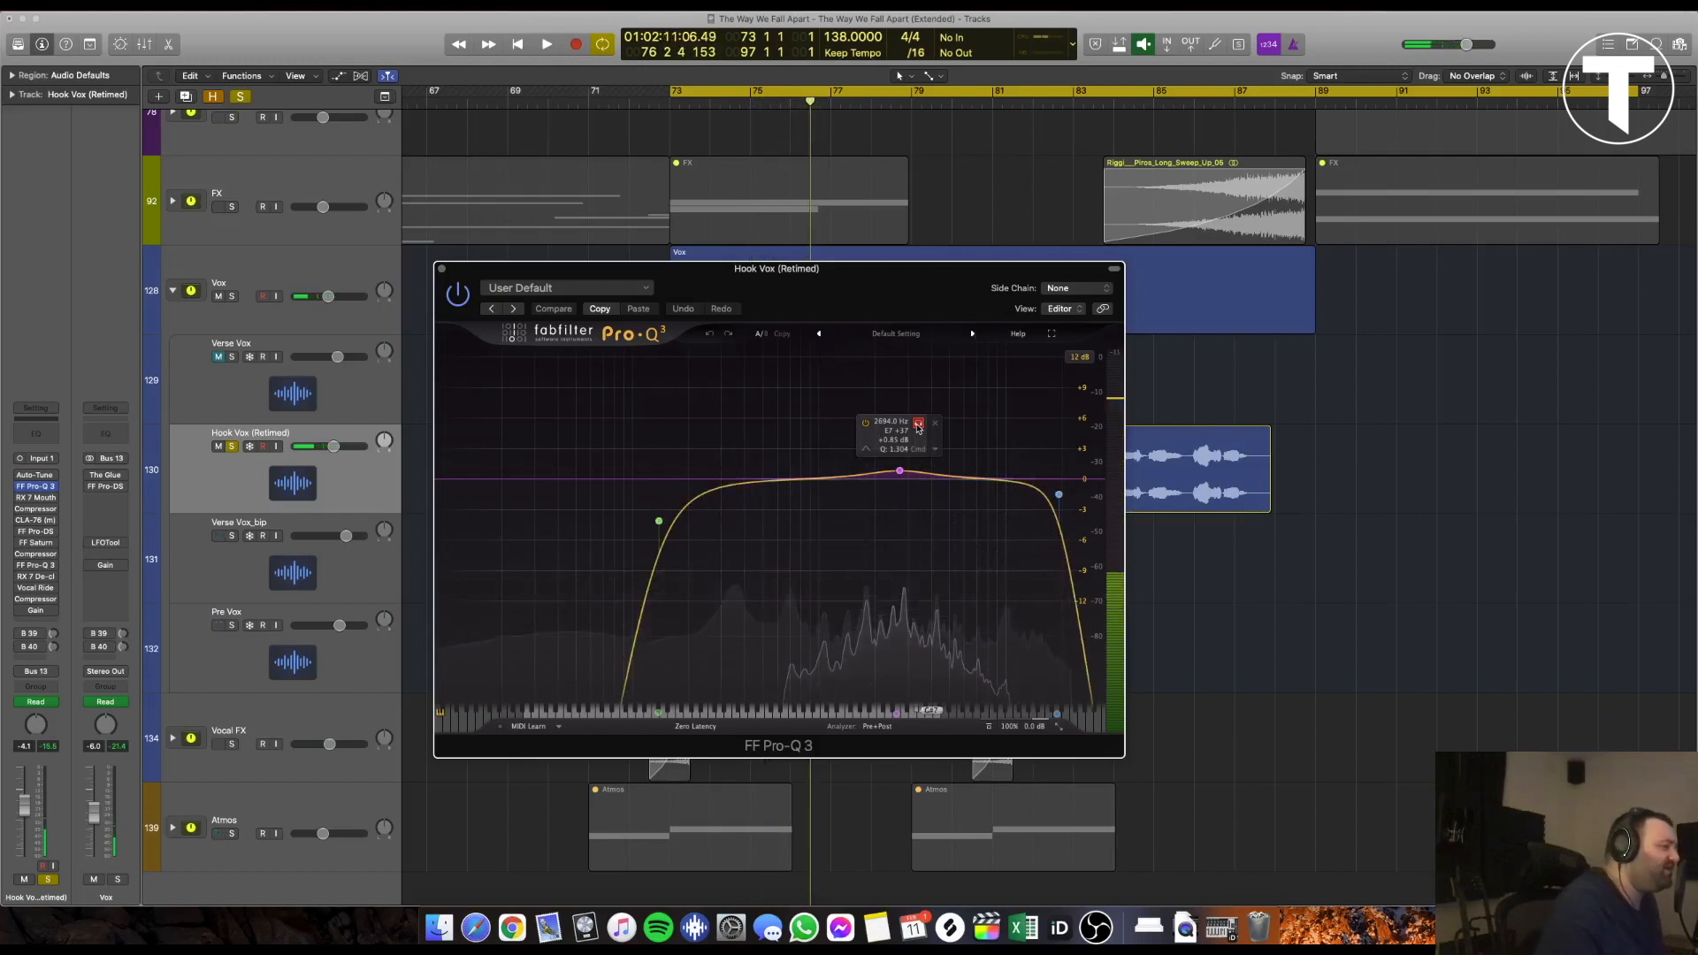
click(441, 269)
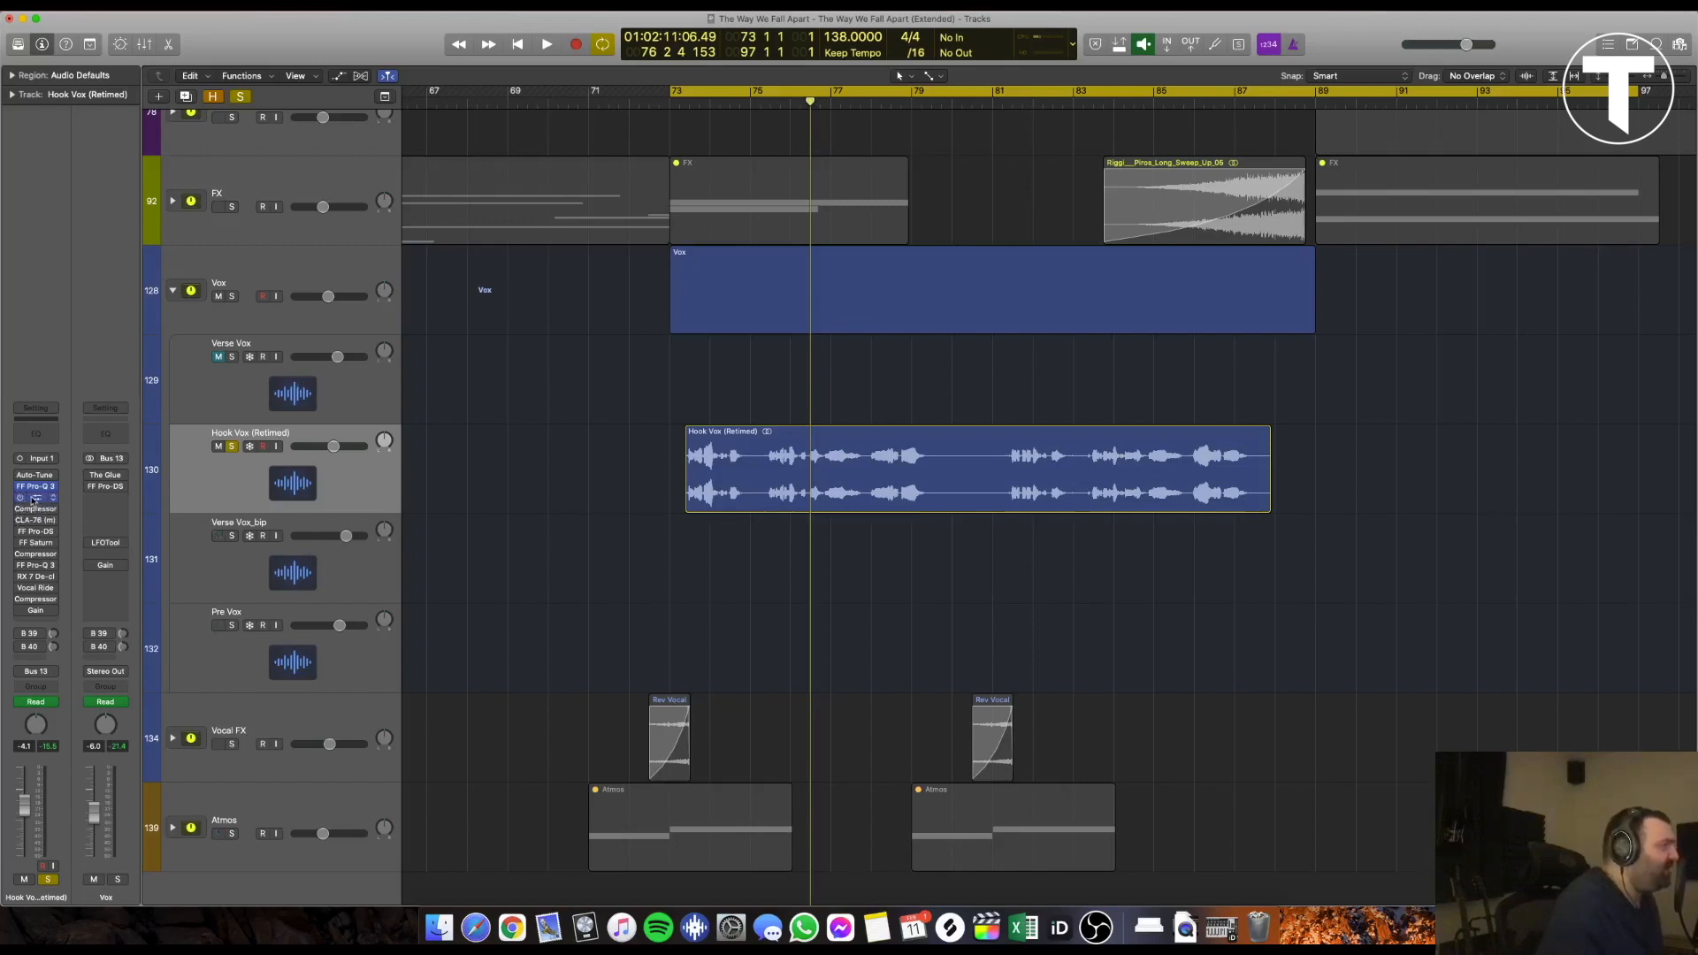
Open and switch on RX 7 Mouth De-click on Hook Vox (Retimed), and move its window over the arrangement
click(33, 501)
drag(128, 22, 643, 427)
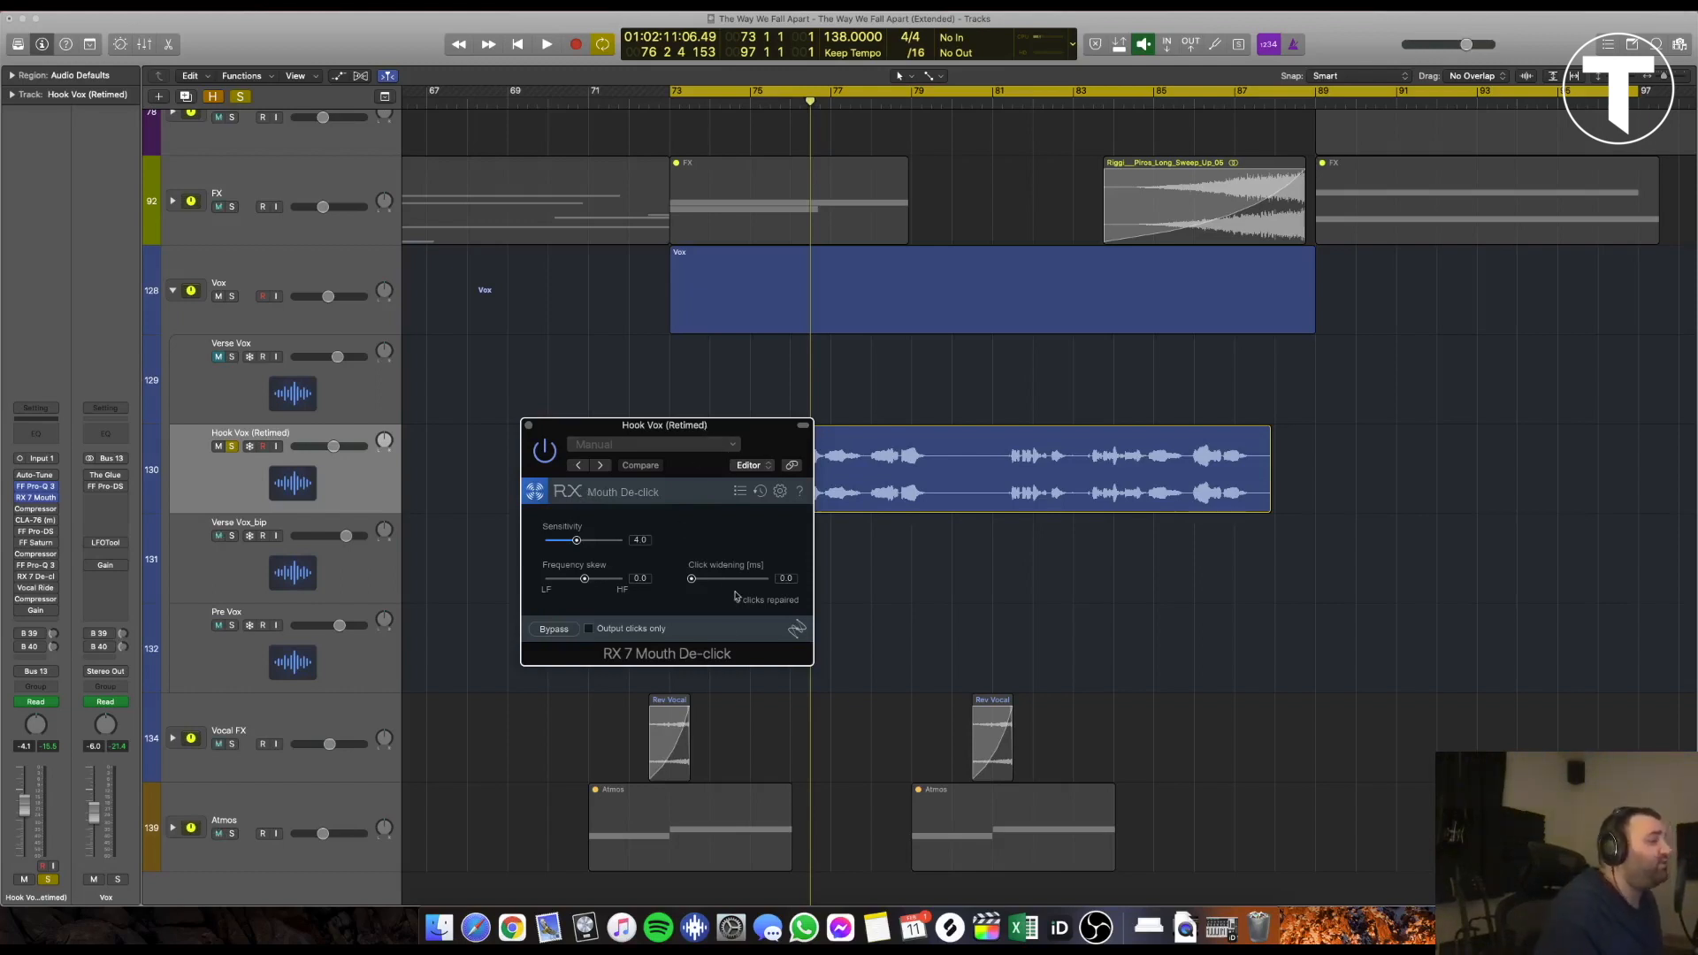
drag(654, 648, 653, 648)
key(space)
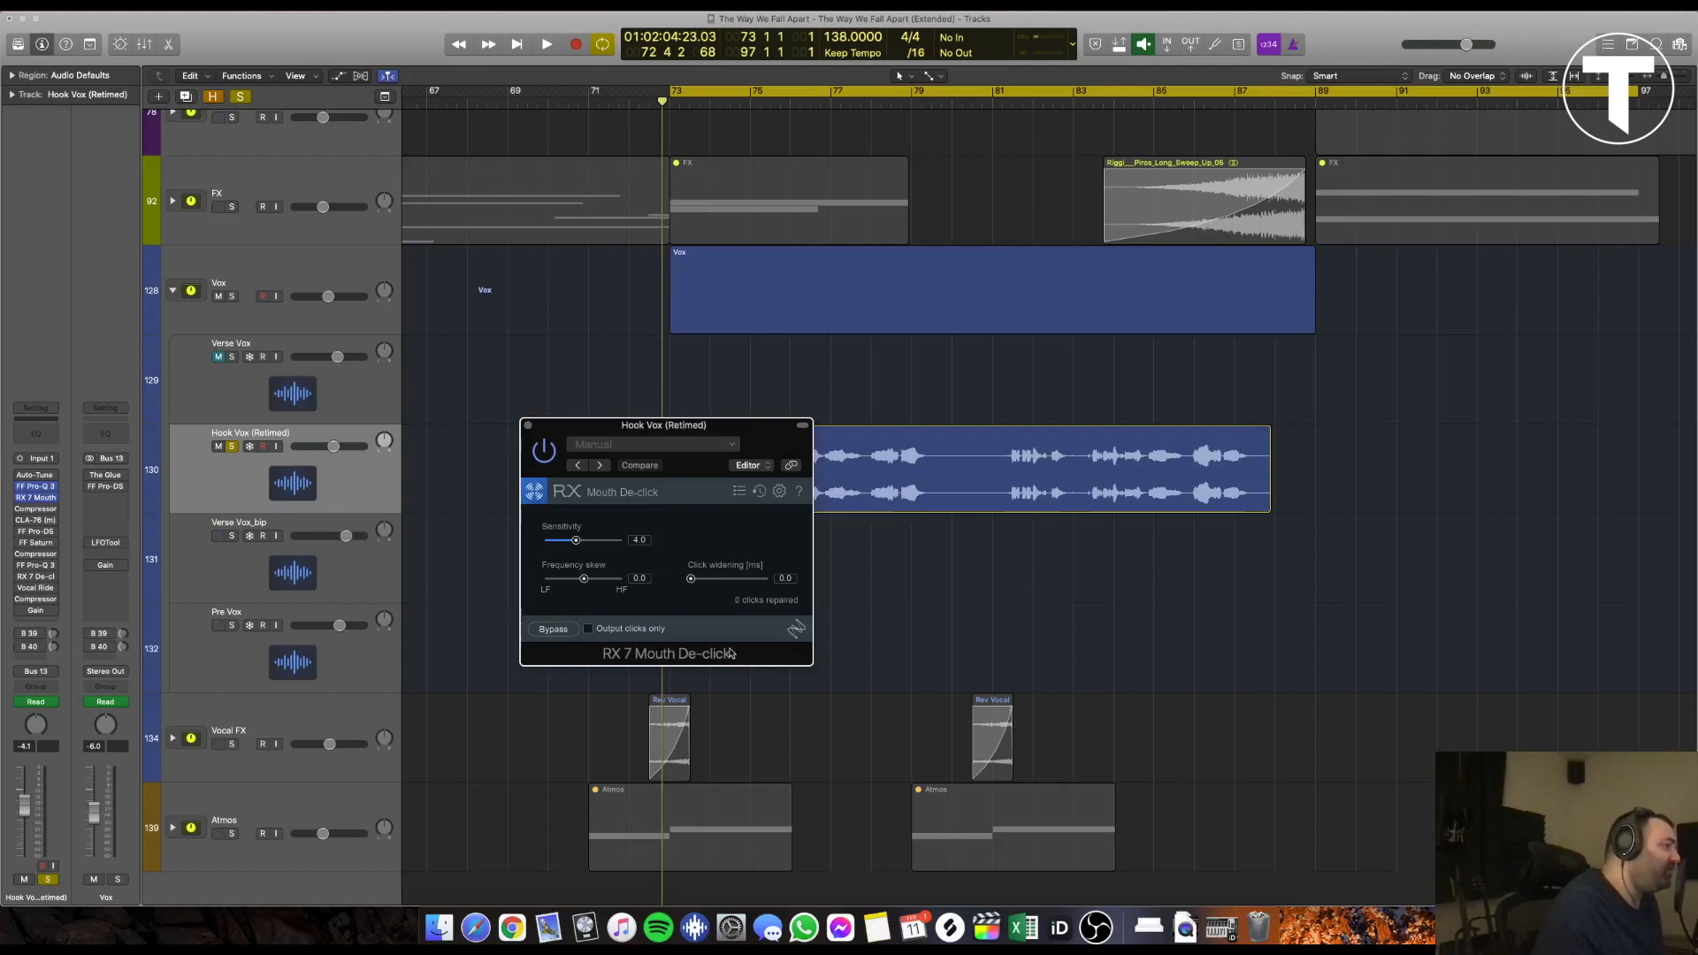
Enable Output clicks only in RX 7 Mouth De-click, play the hook to hear the removed clicks, and close the plug-in
click(588, 629)
key(space)
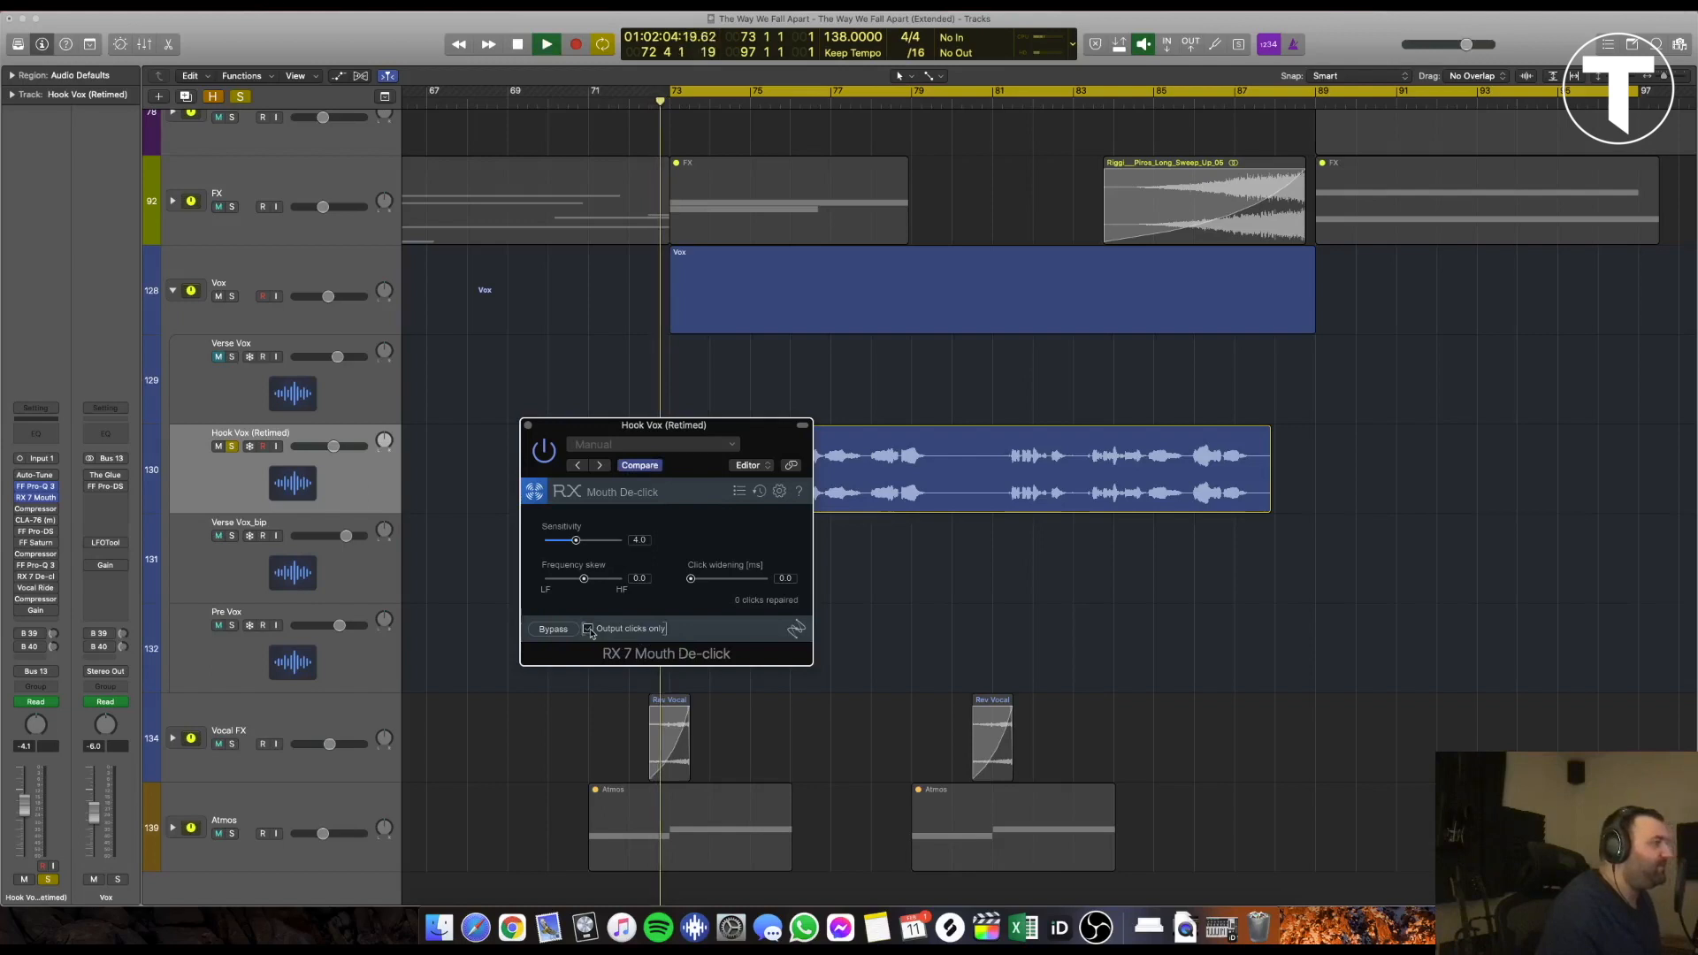
key(space)
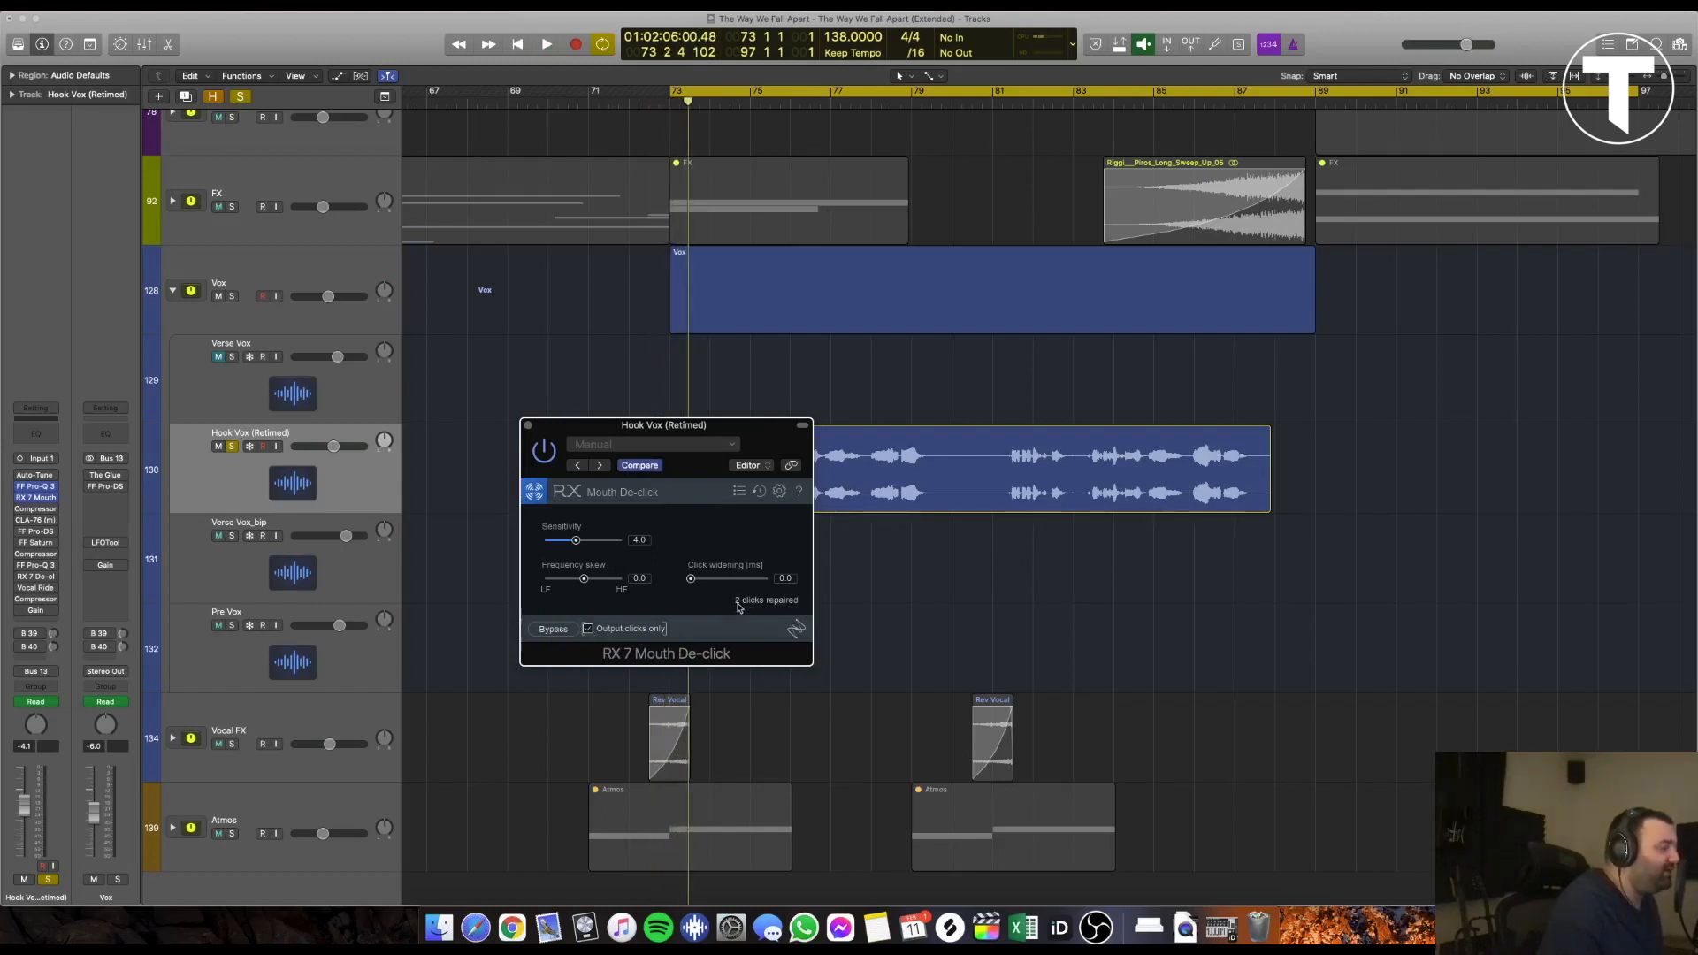
key(space)
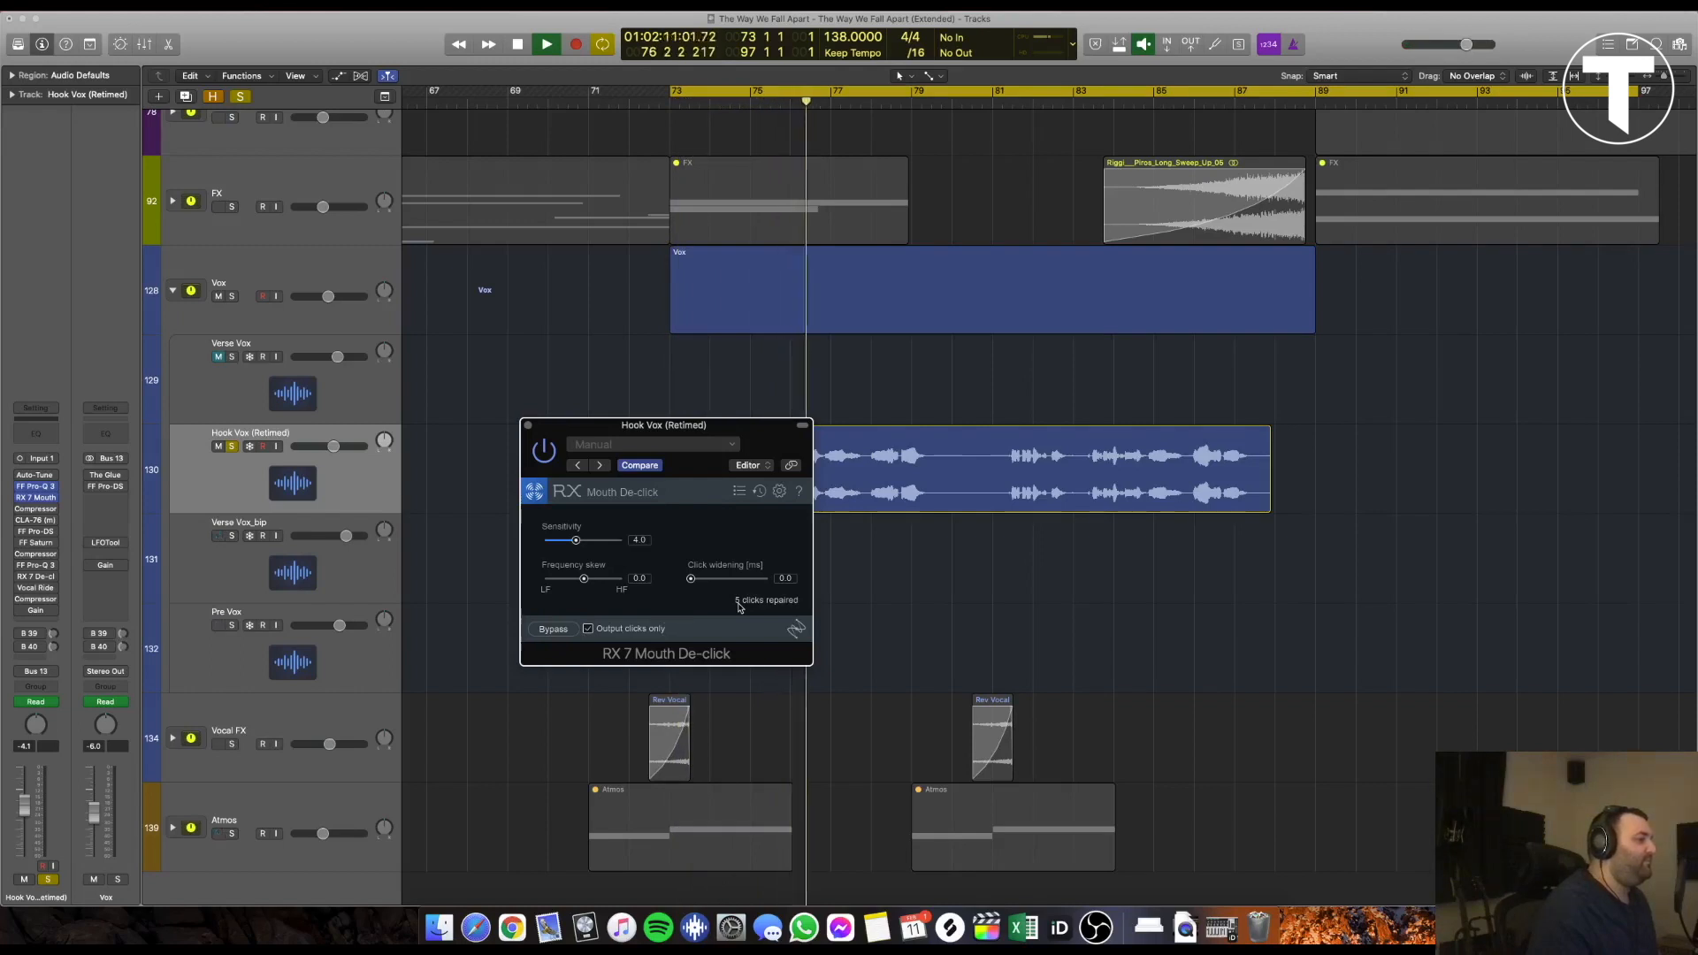
key(space)
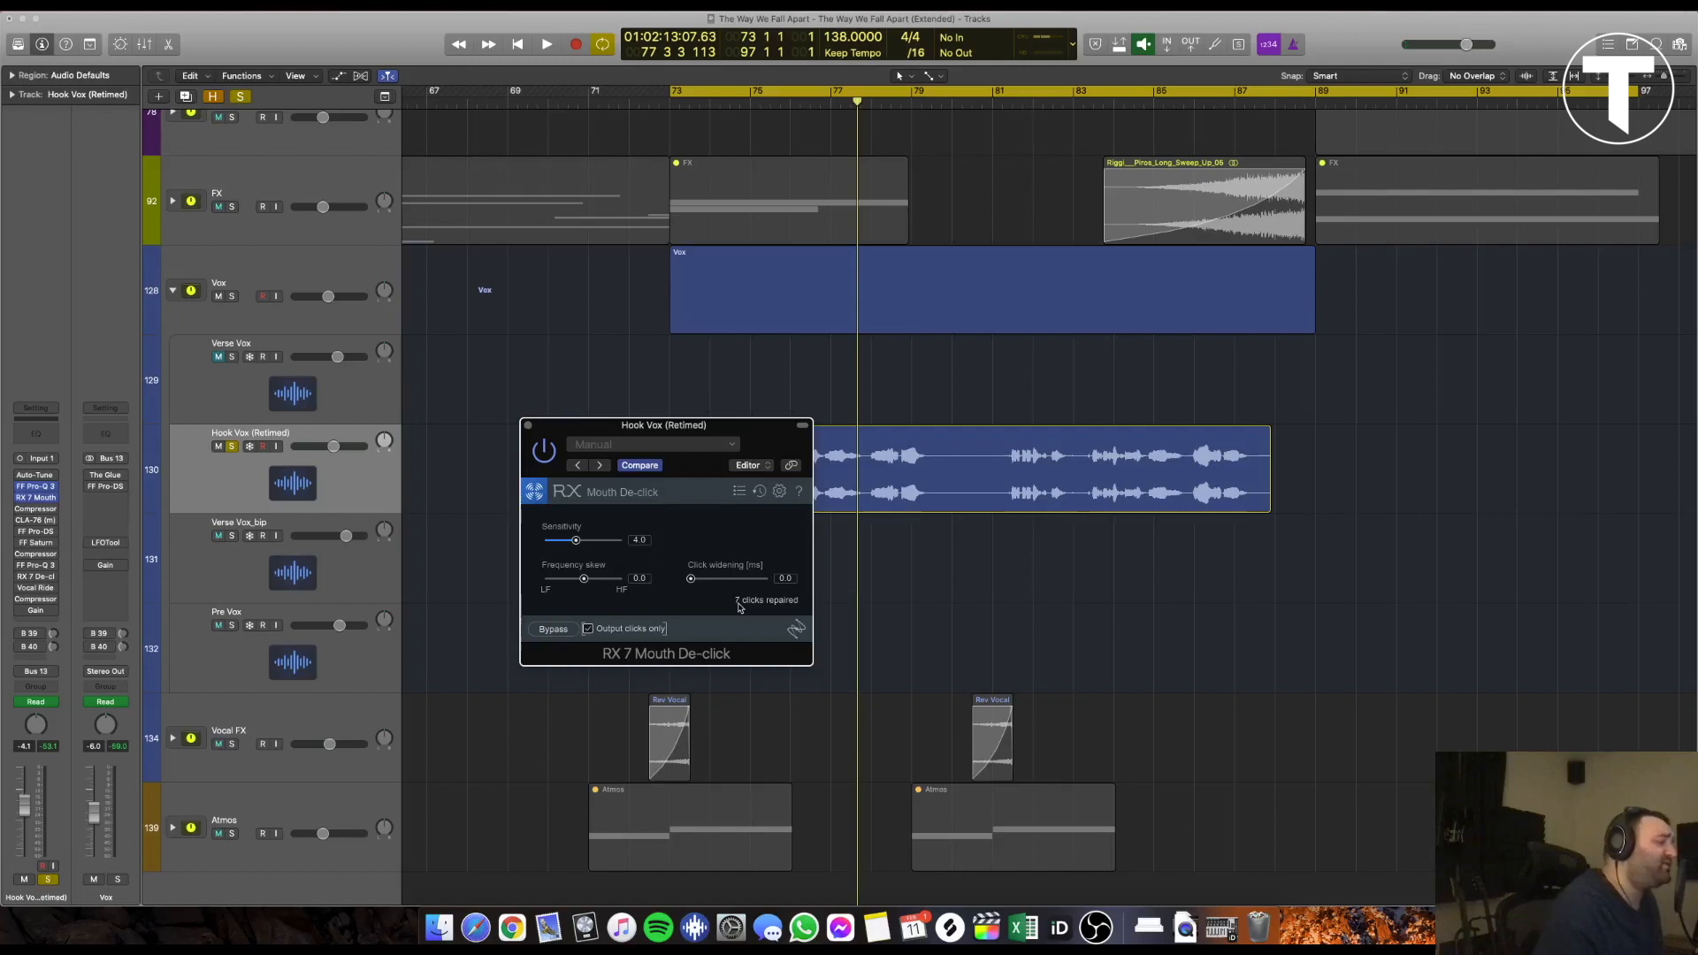
click(528, 426)
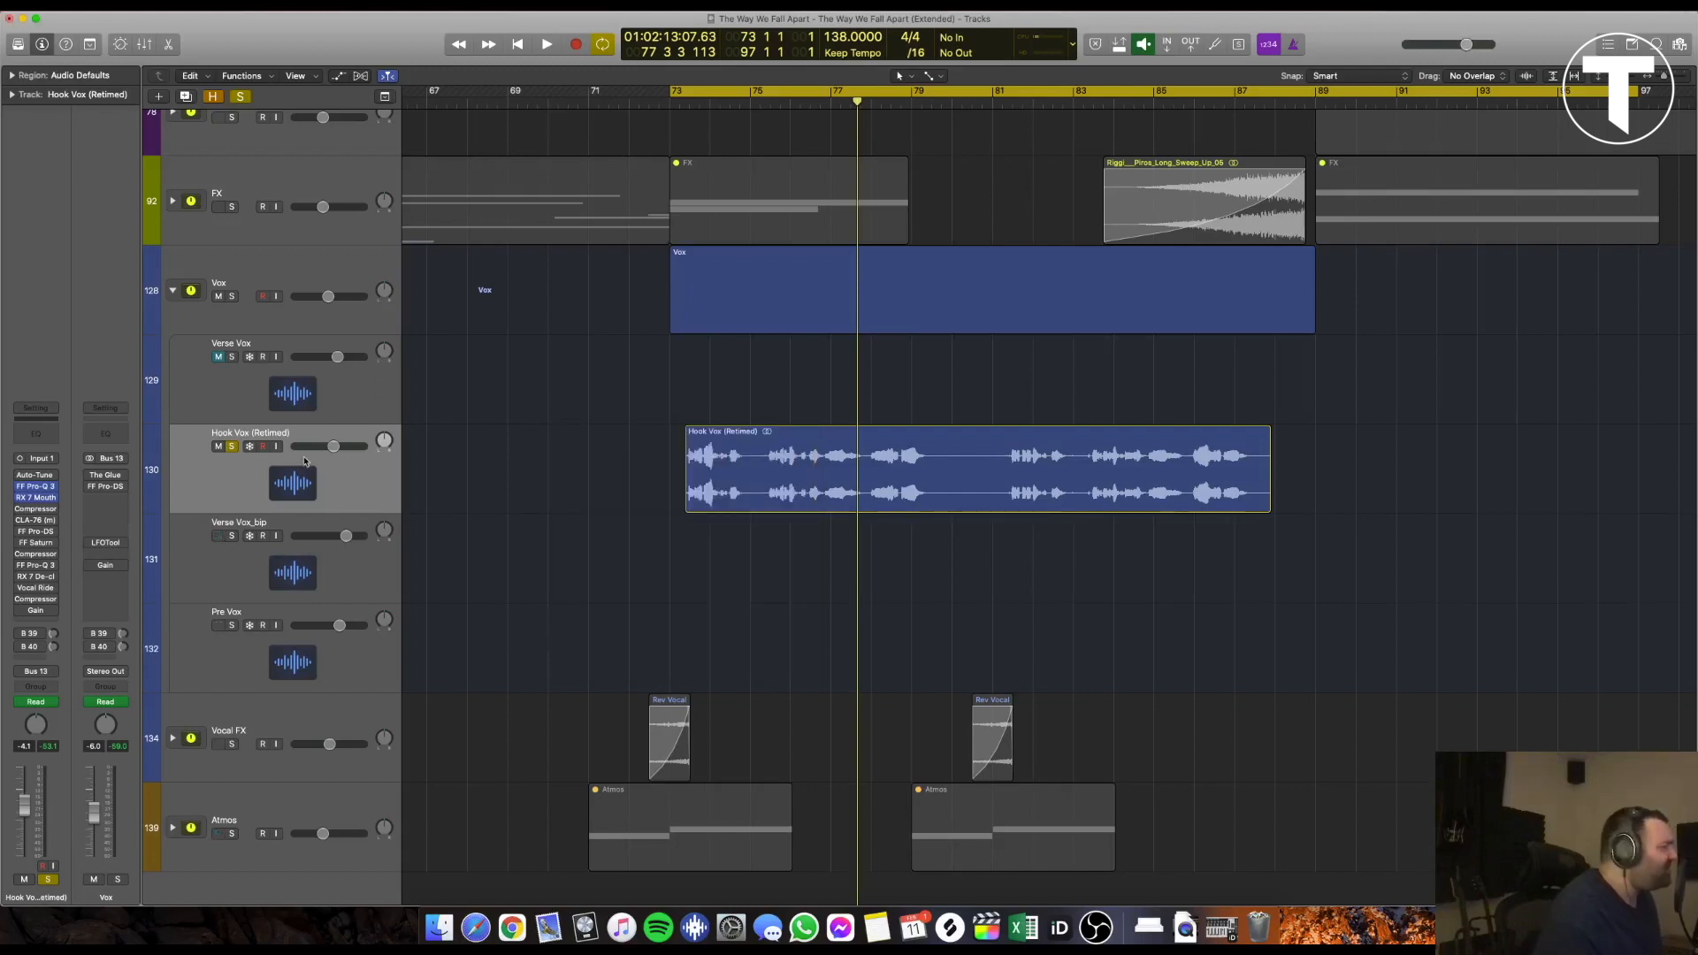
Open the first Compressor on Hook Vox (Retimed), and turn off Output clicks only in RX 7 Mouth De-click
click(35, 510)
drag(315, 44, 573, 250)
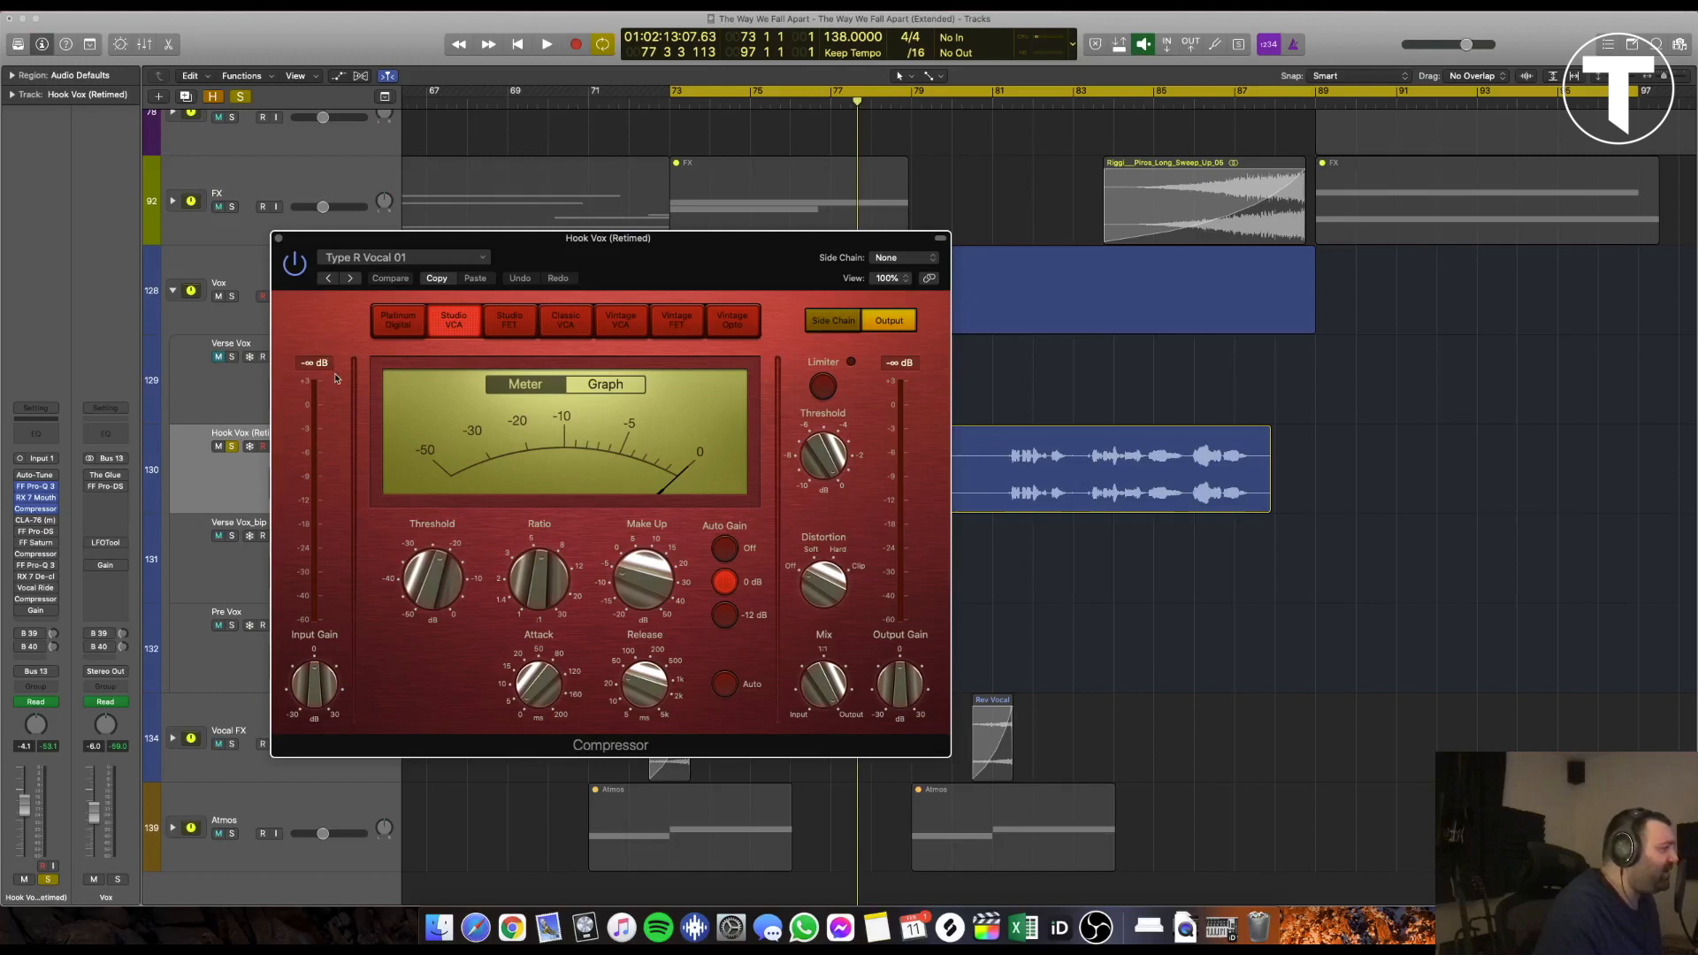
key(space)
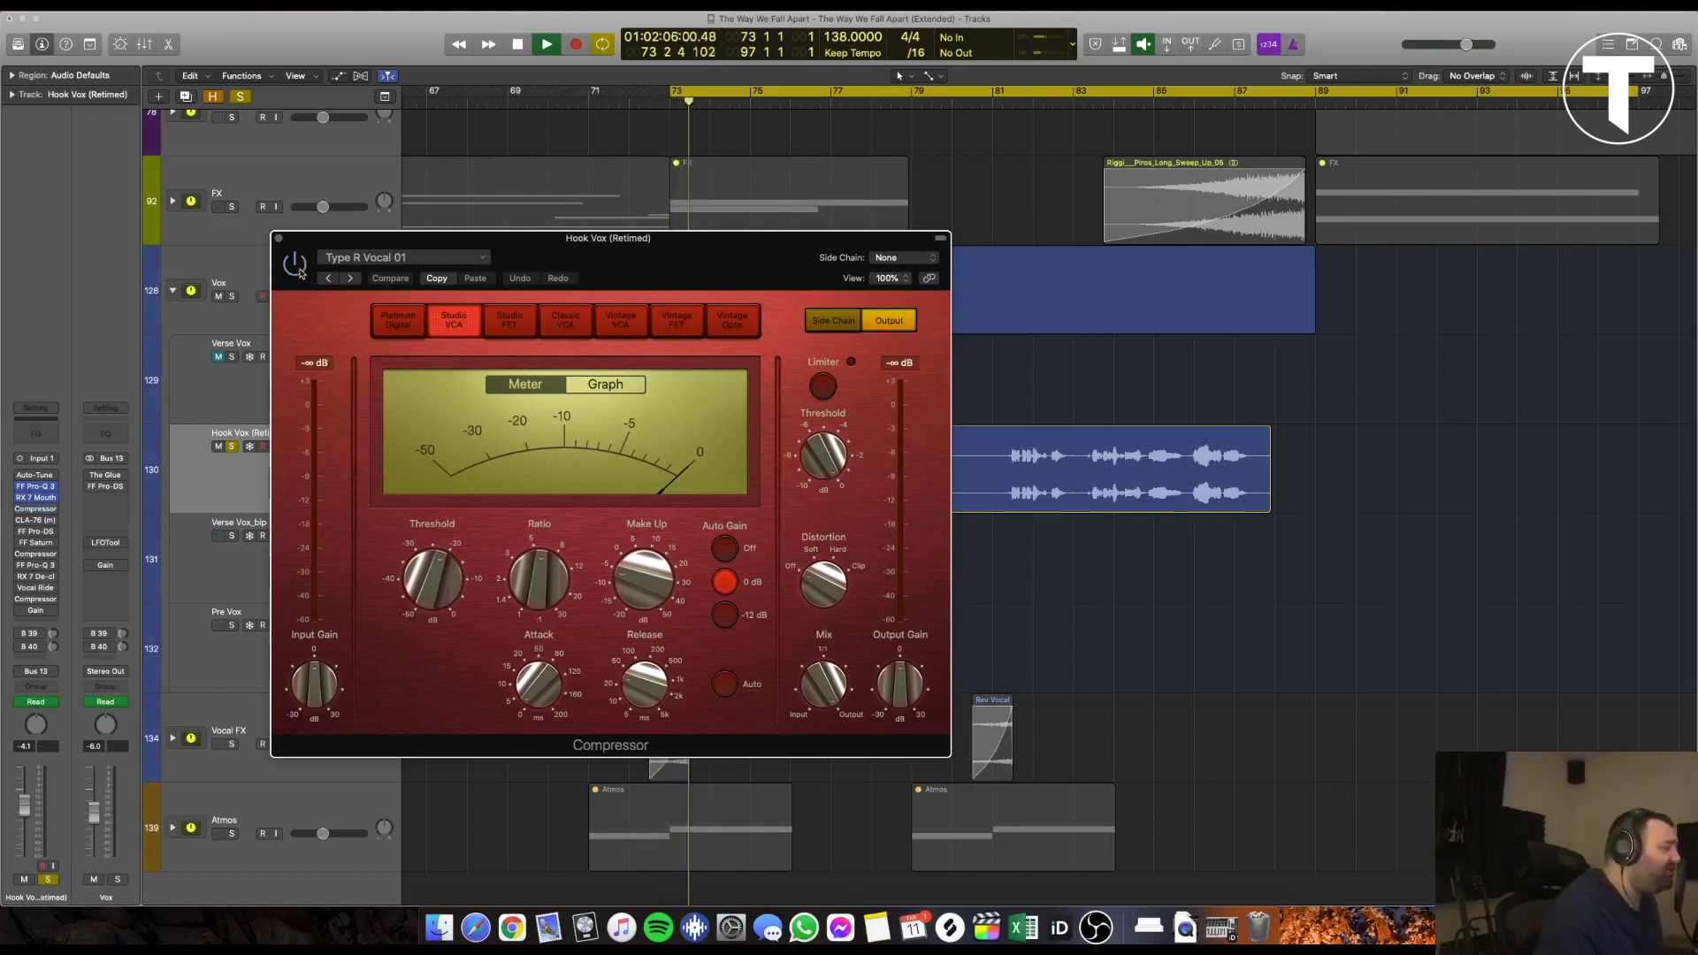
key(space)
click(36, 498)
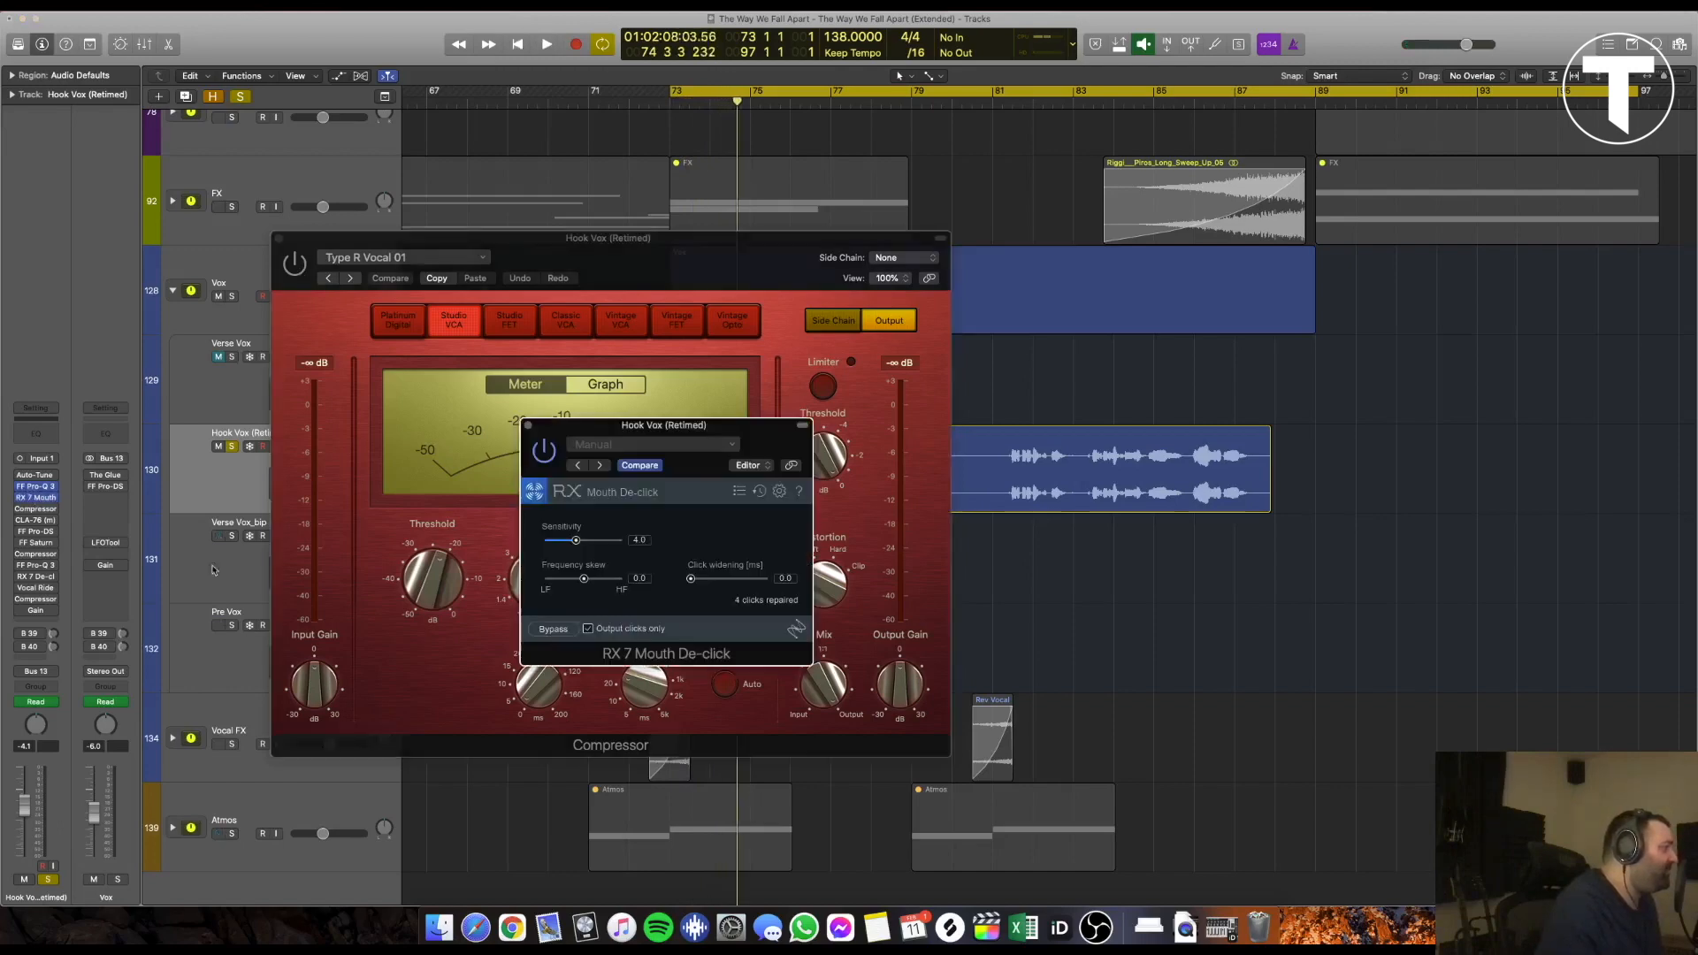
click(528, 425)
Switch on the Compressor with the Type R Vocal 01 preset, audition the hook vocal through it, and close its window
key(space)
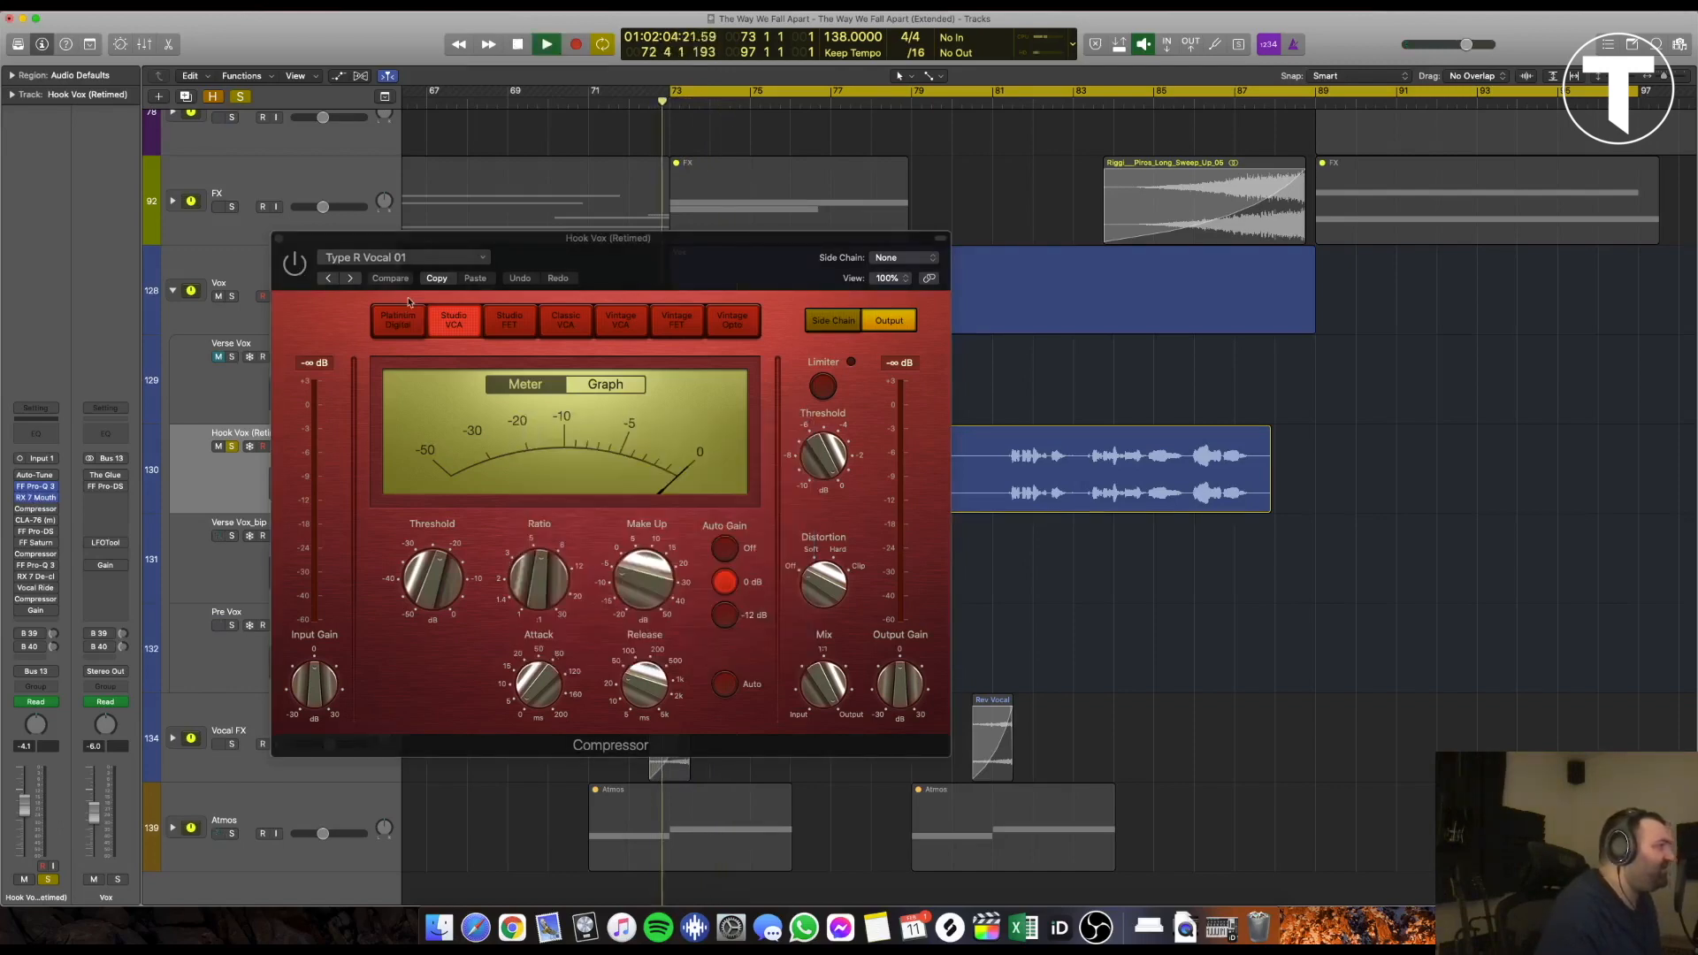
click(301, 264)
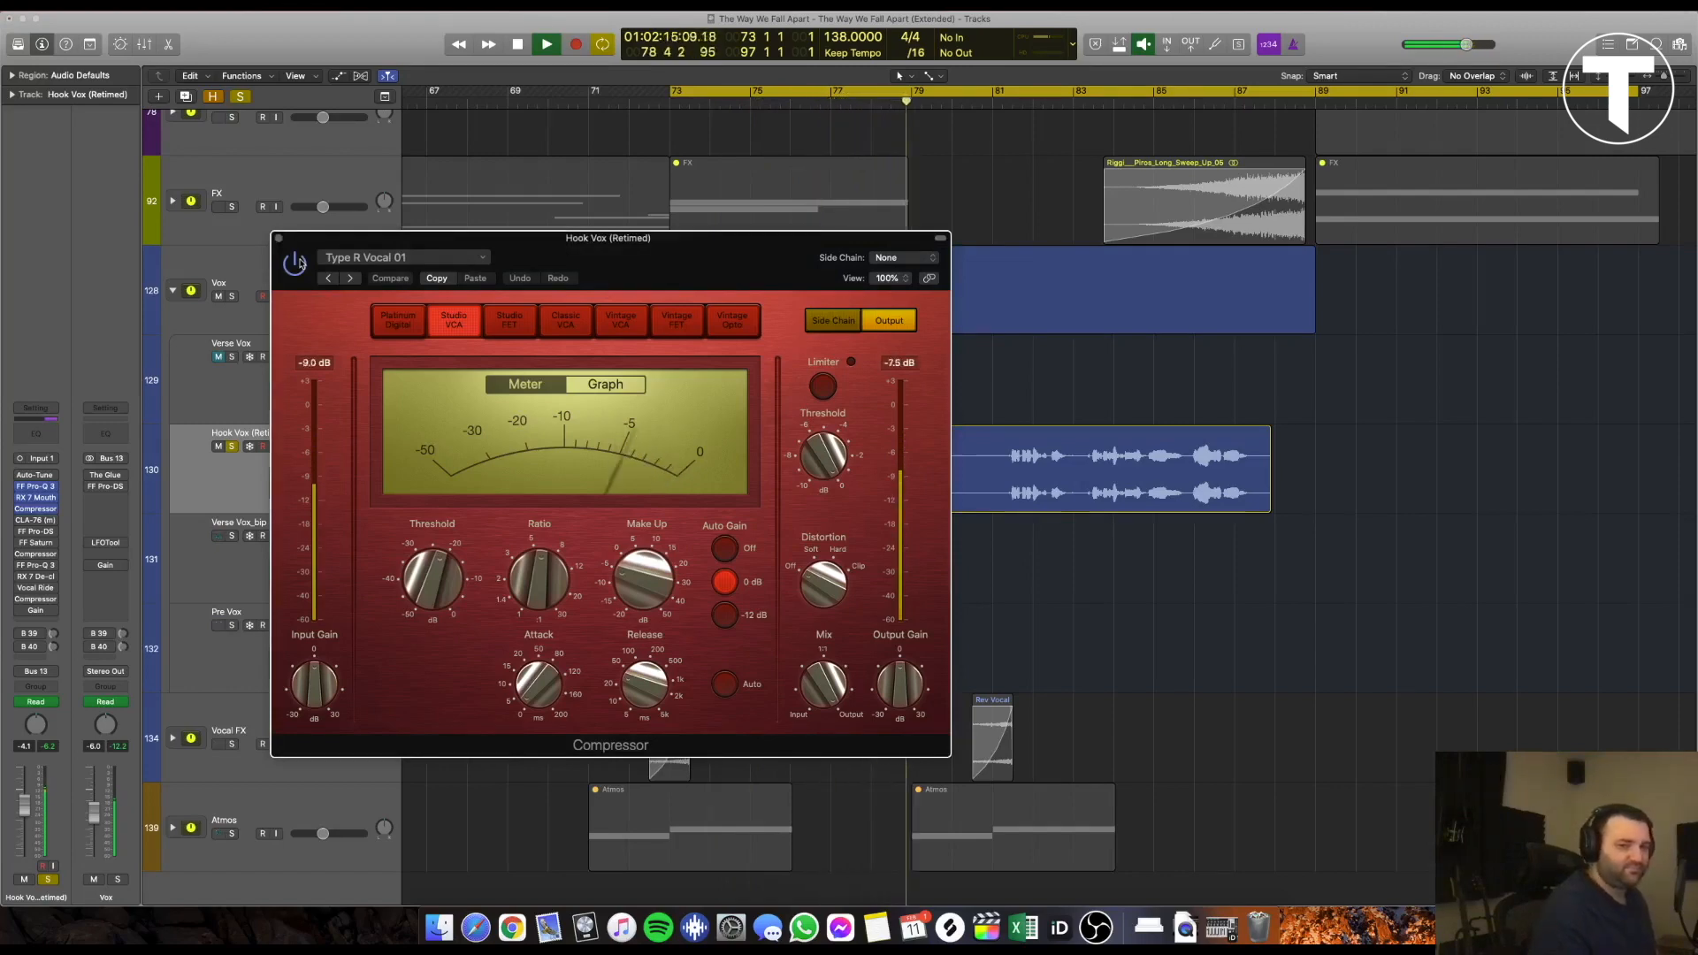
key(space)
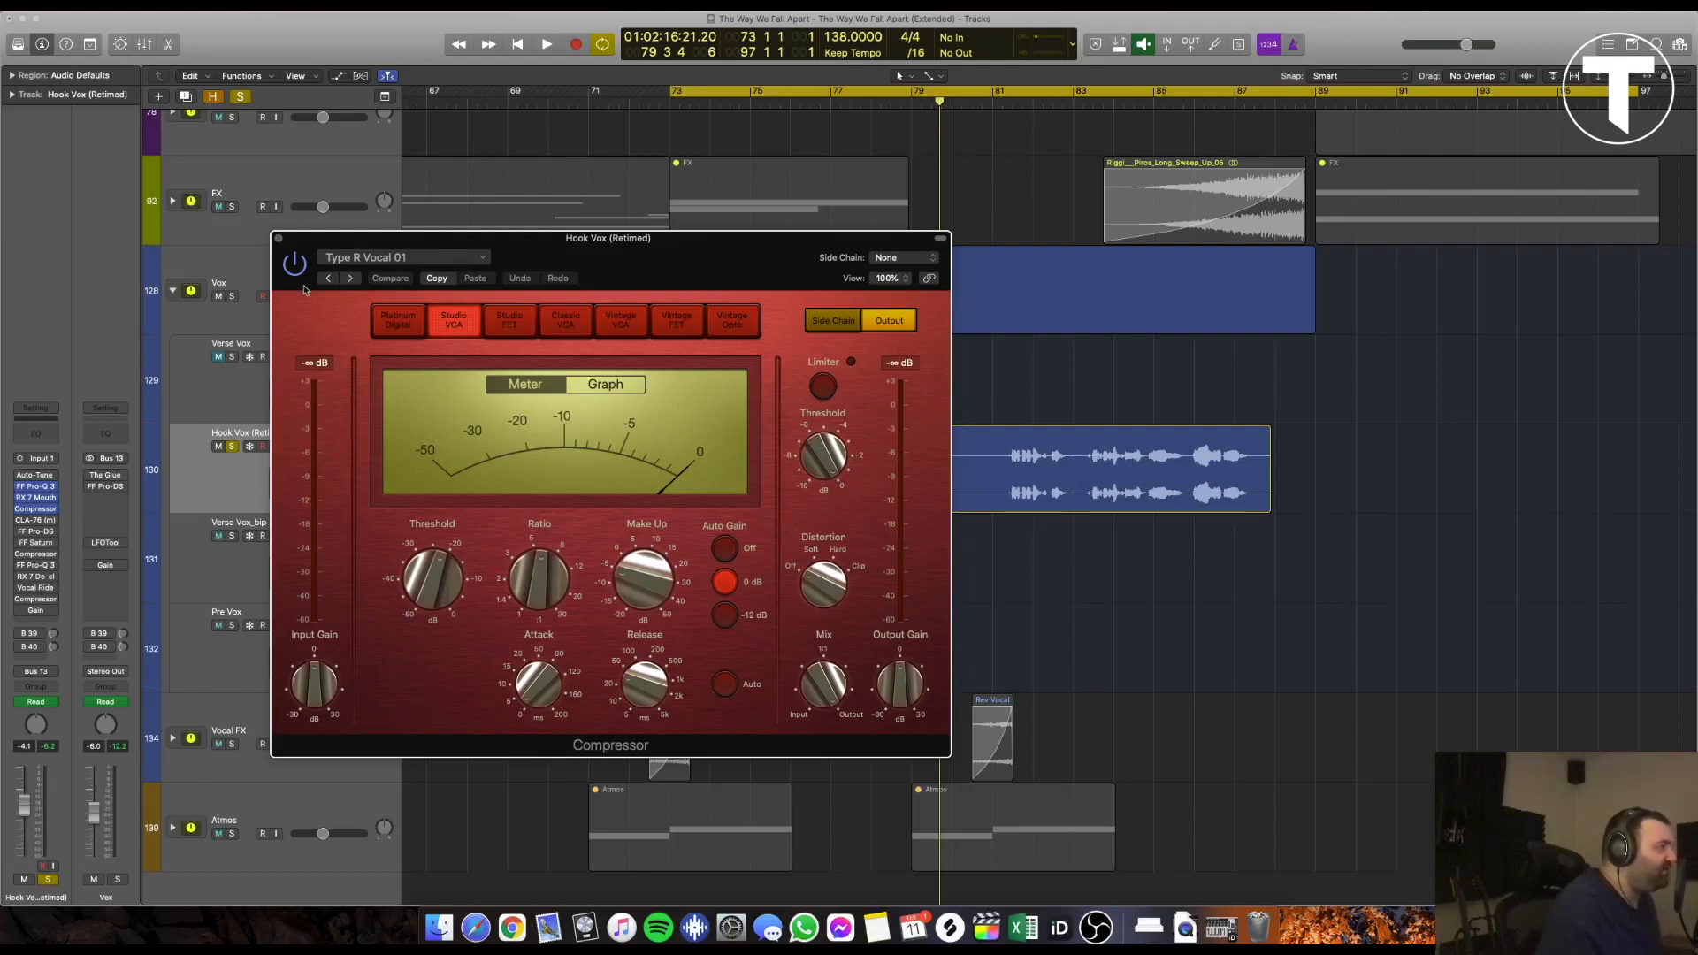
key(space)
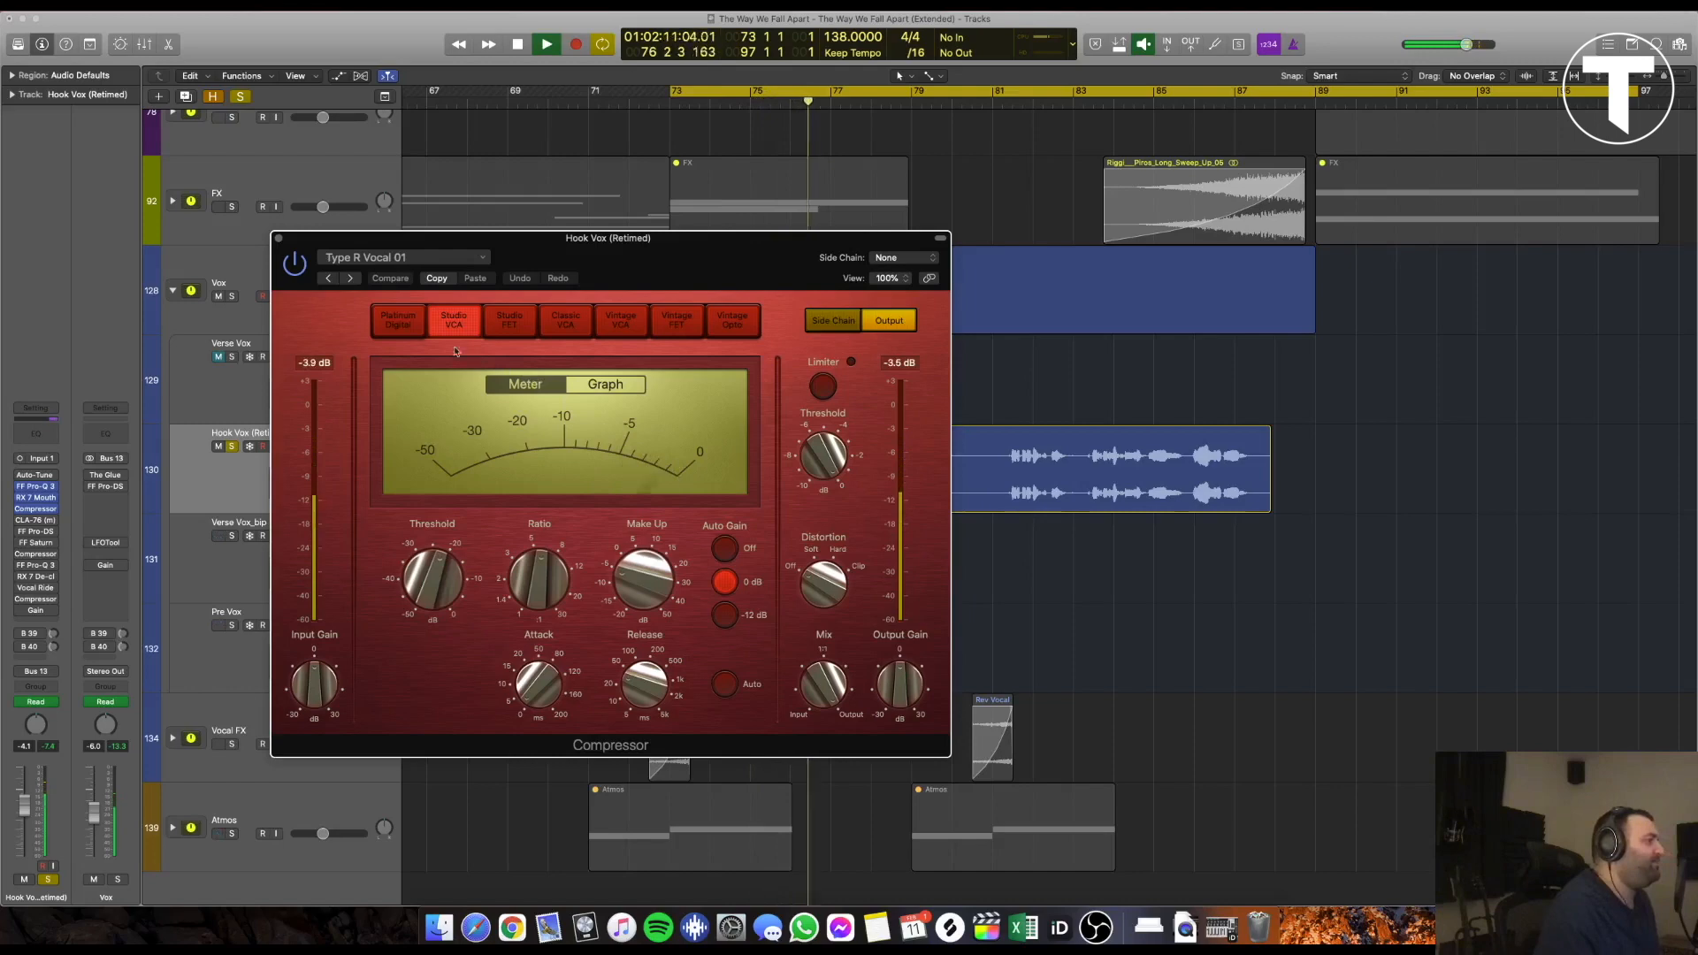
key(space)
click(277, 238)
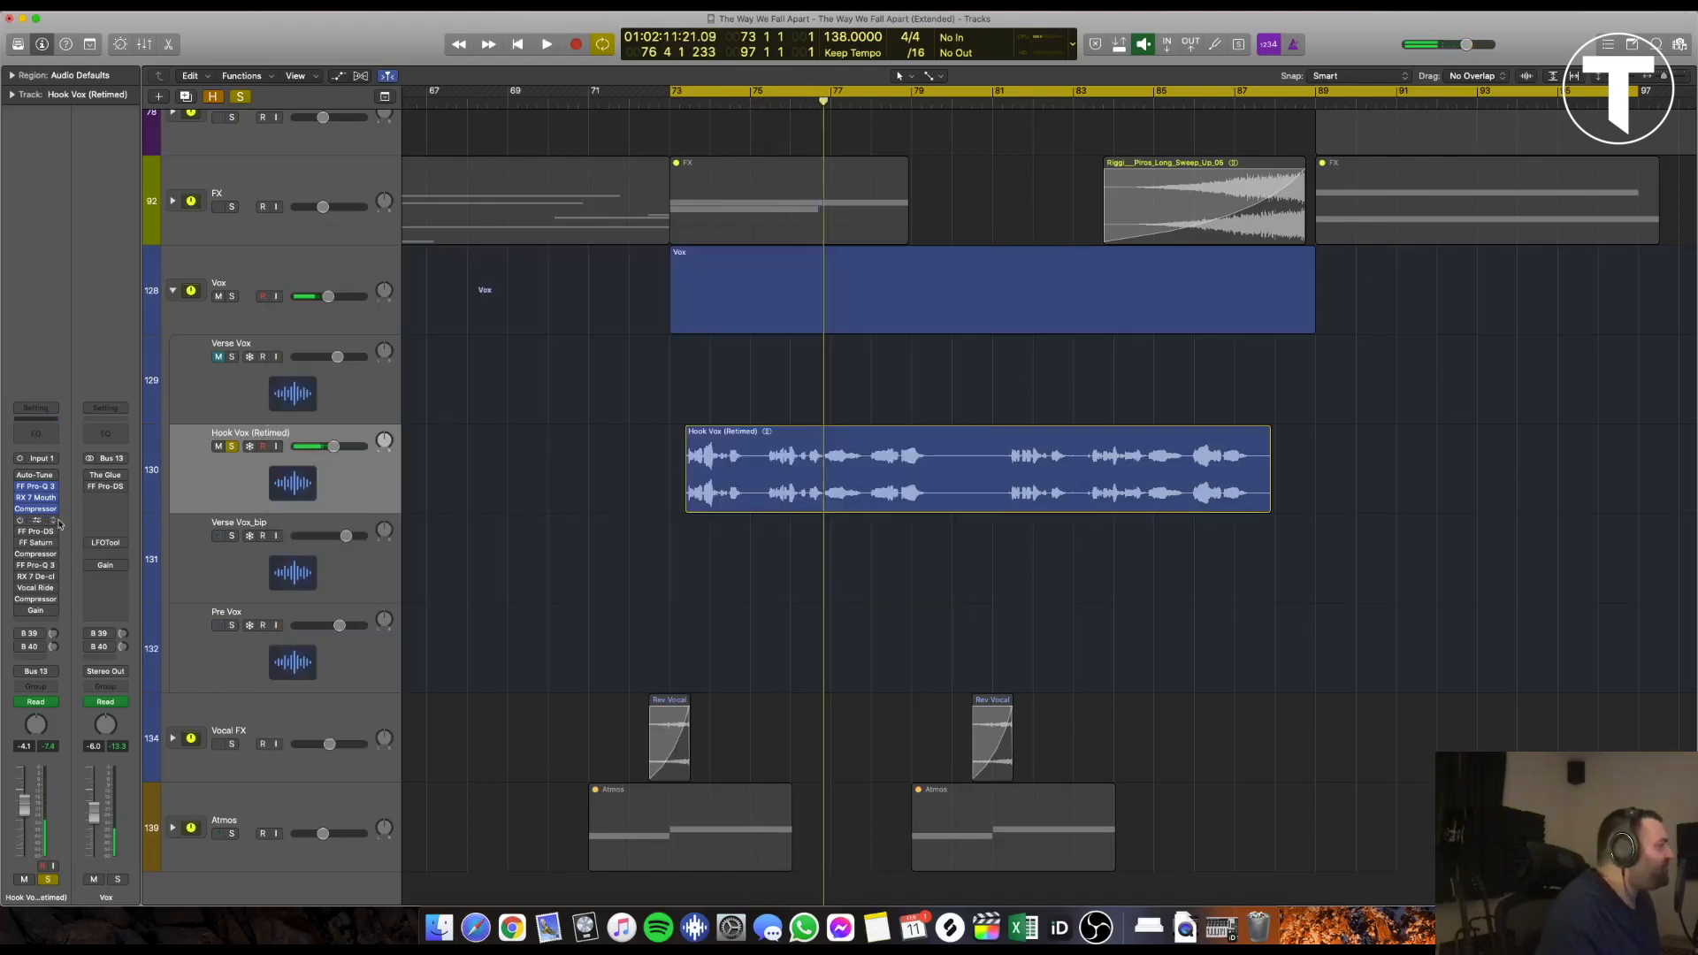
Open and switch on CLA-76 on Hook Vox (Retimed), move its window over the arrangement, and audition the hook vocal through it
click(32, 523)
drag(29, 40, 461, 386)
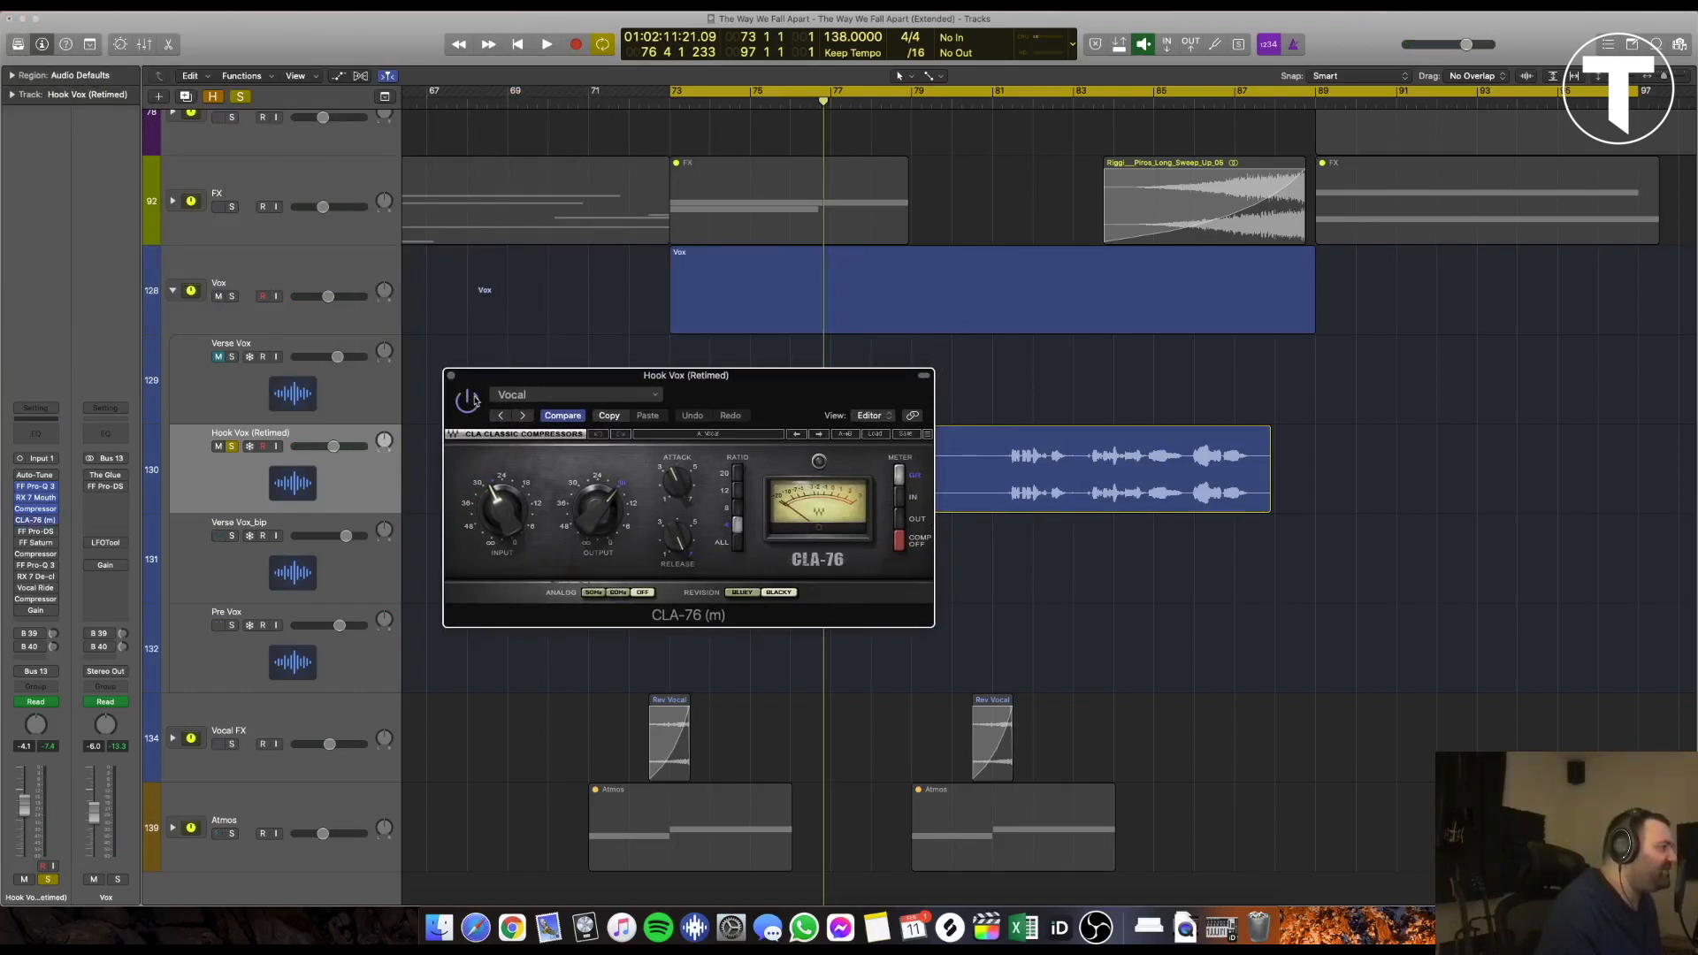
key(space)
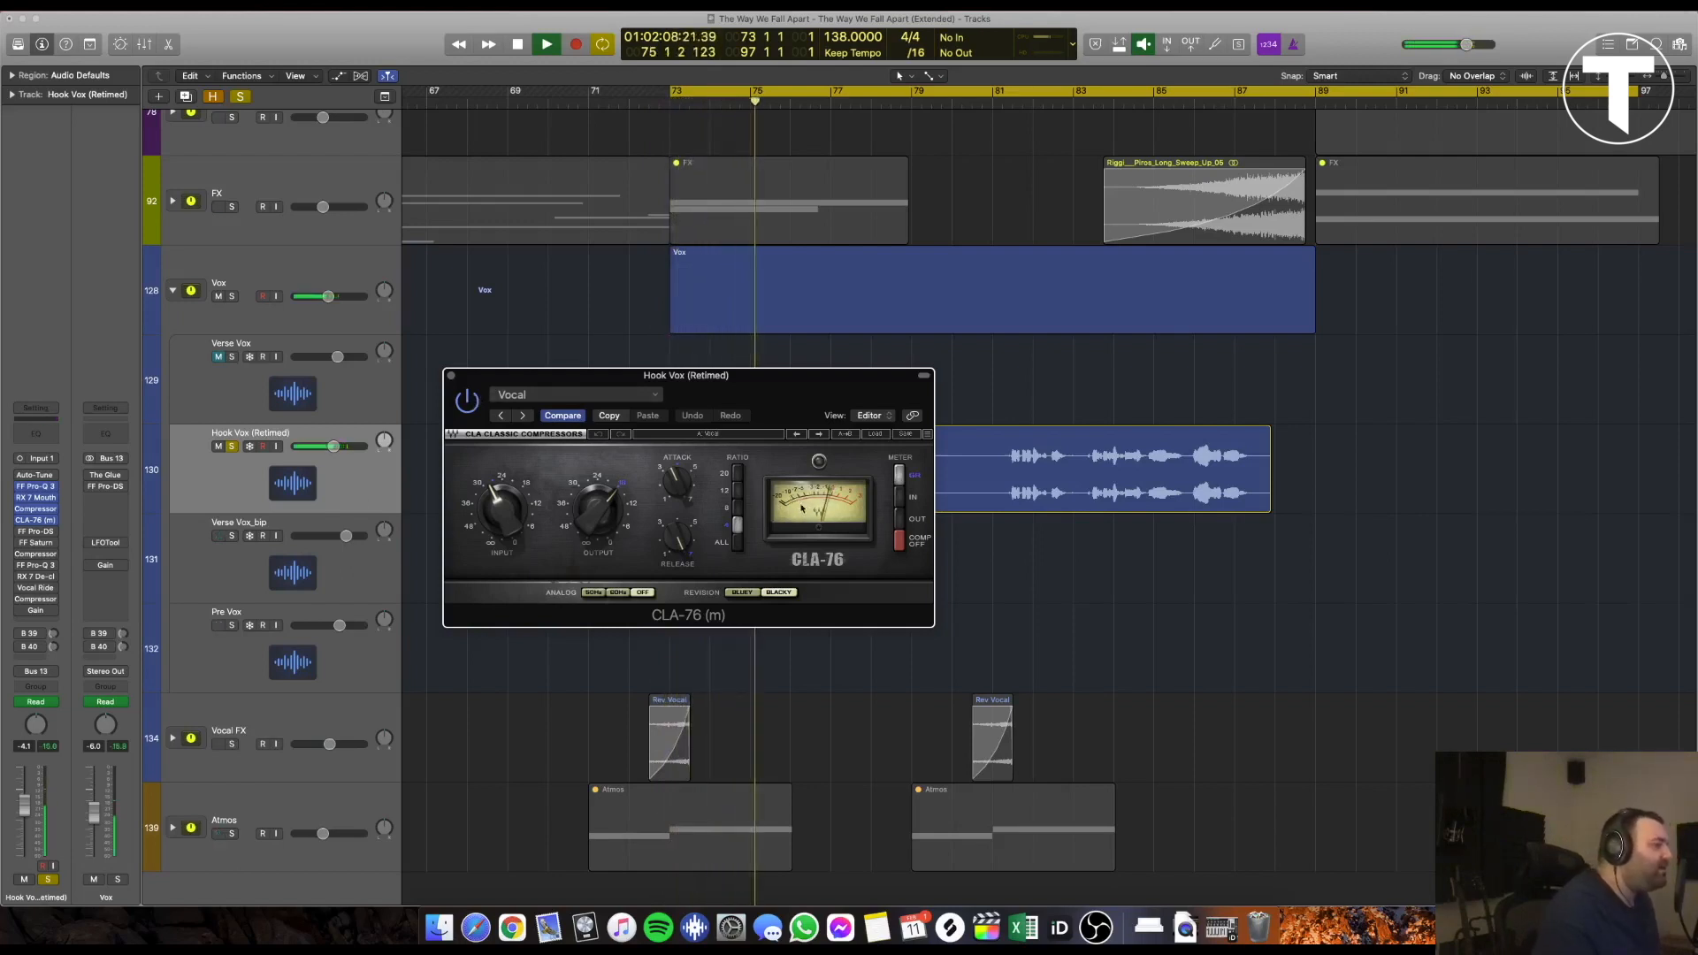
key(space)
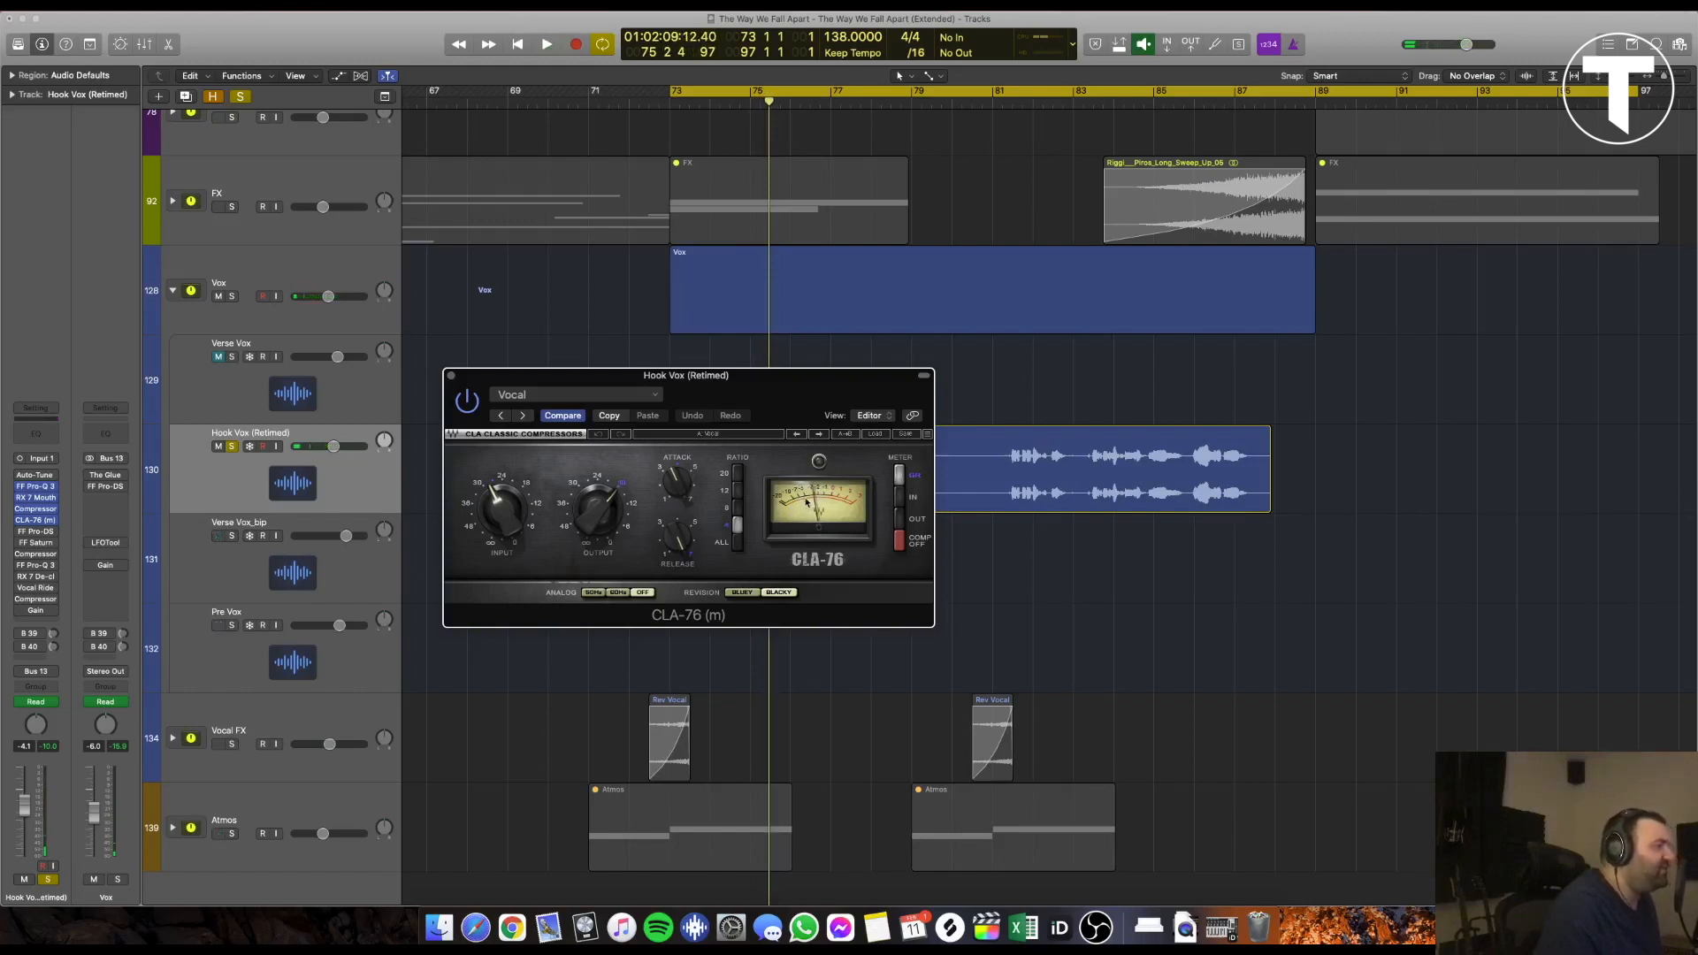
key(space)
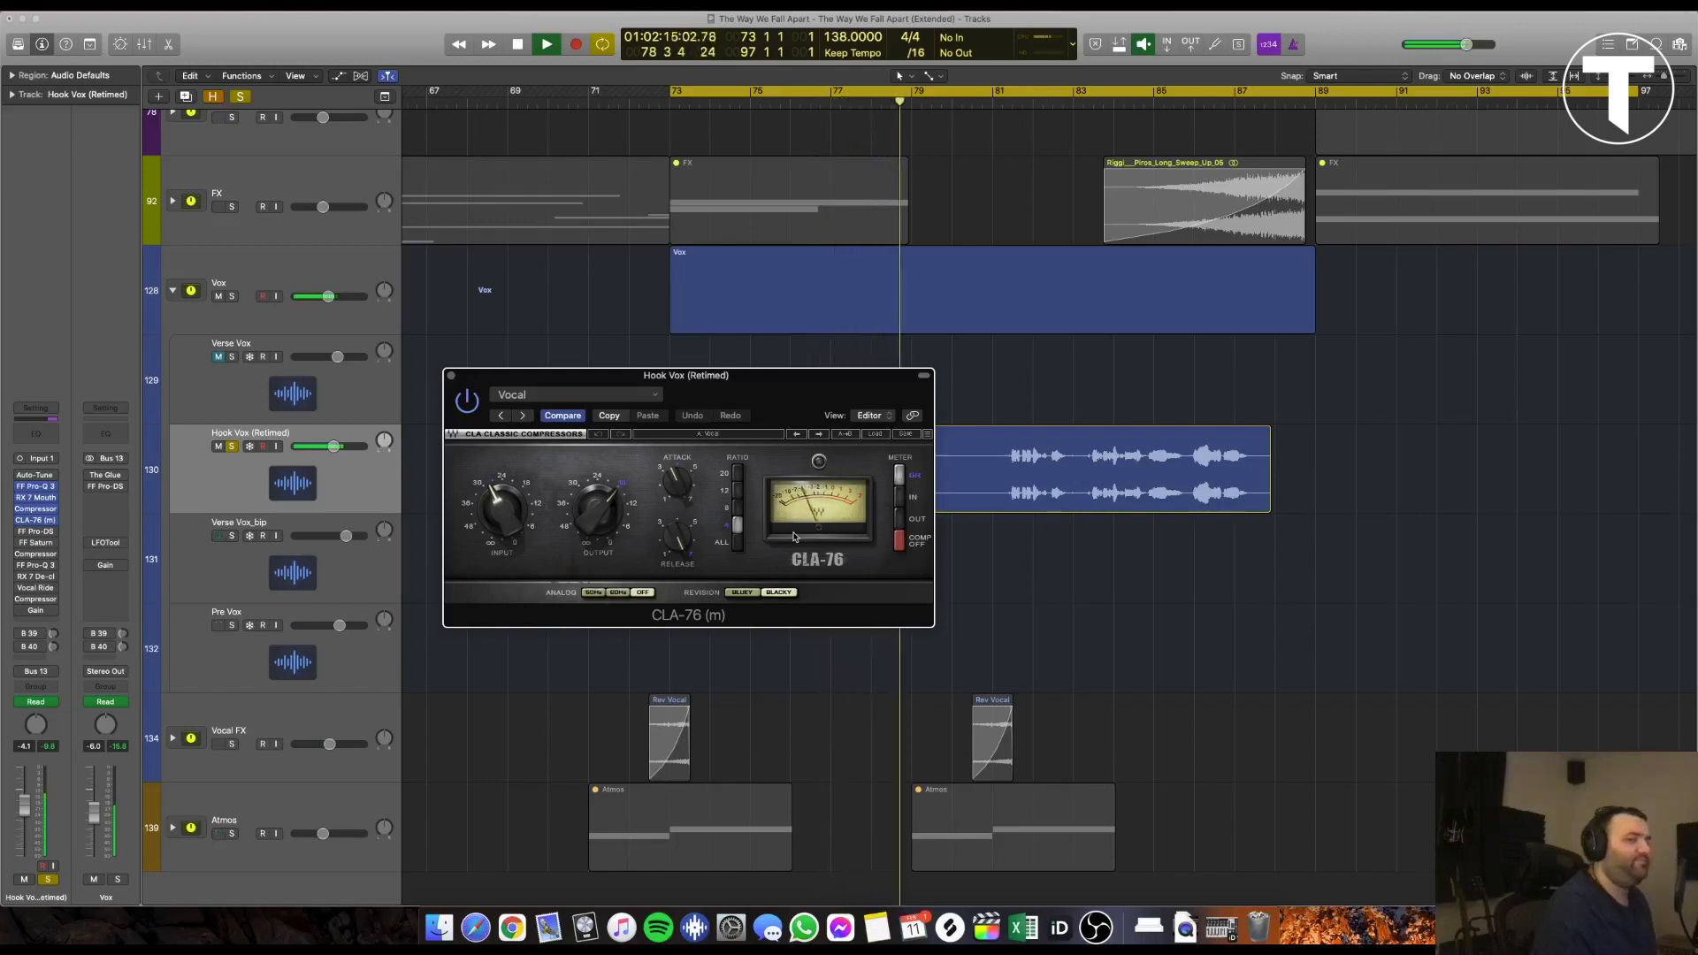
key(space)
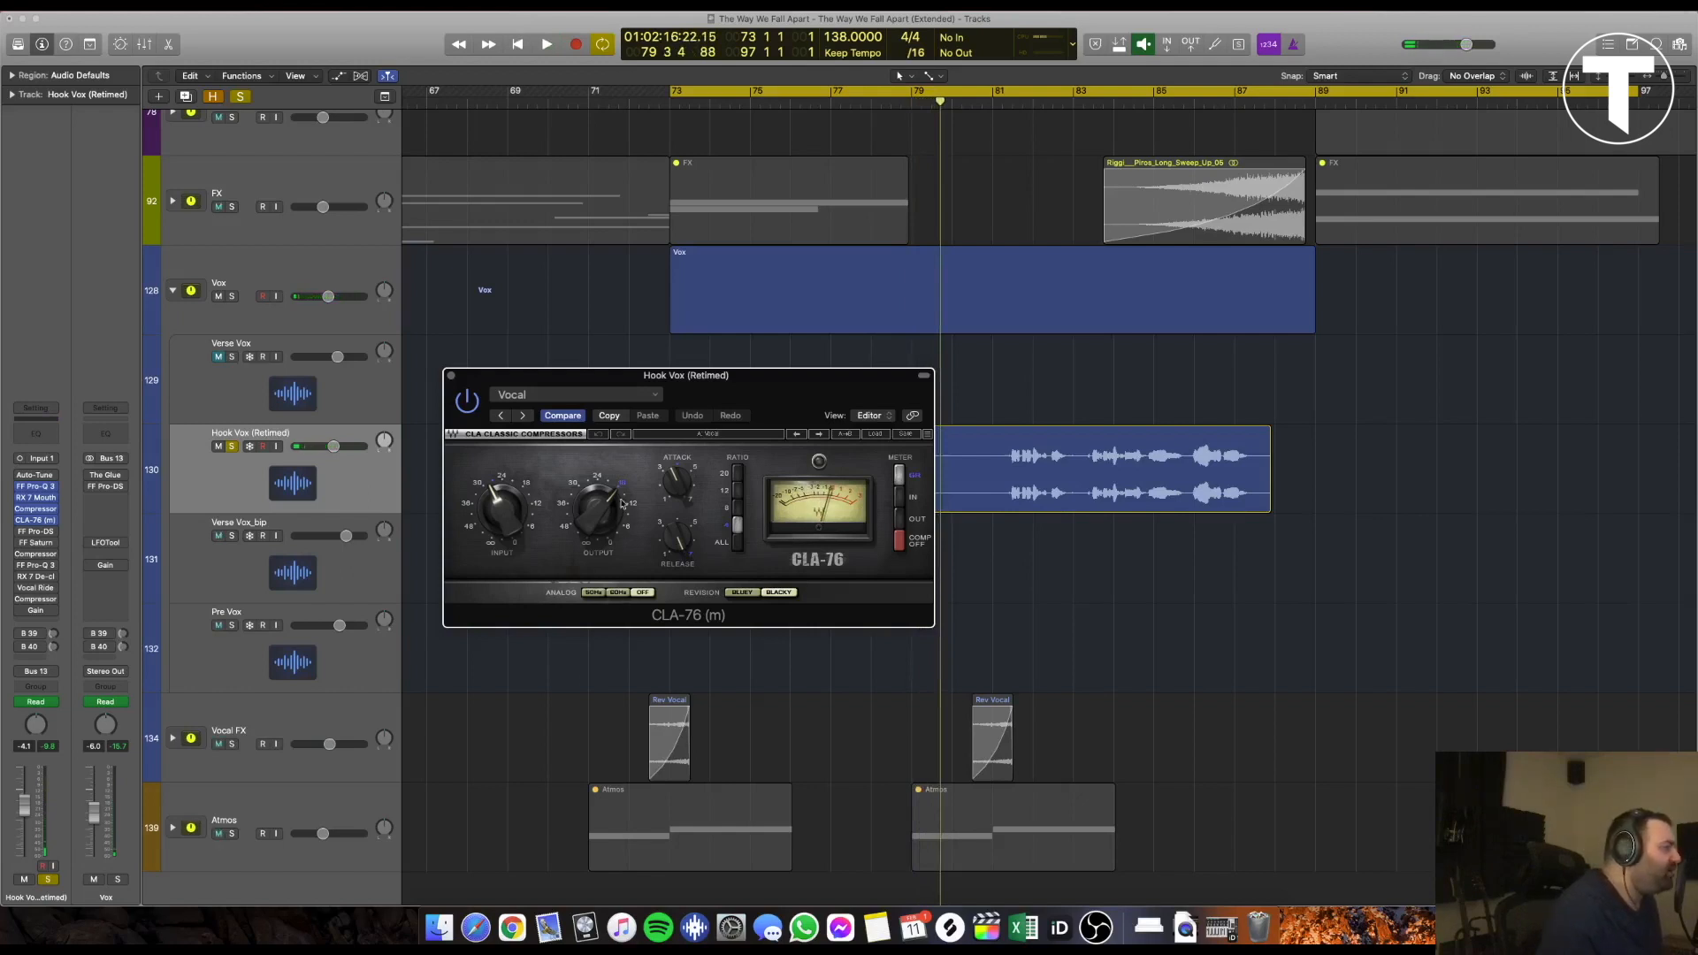
Switch the CLA-76 Analog setting to 60Hz and back to Off, and close the plug-in window
click(573, 393)
click(573, 393)
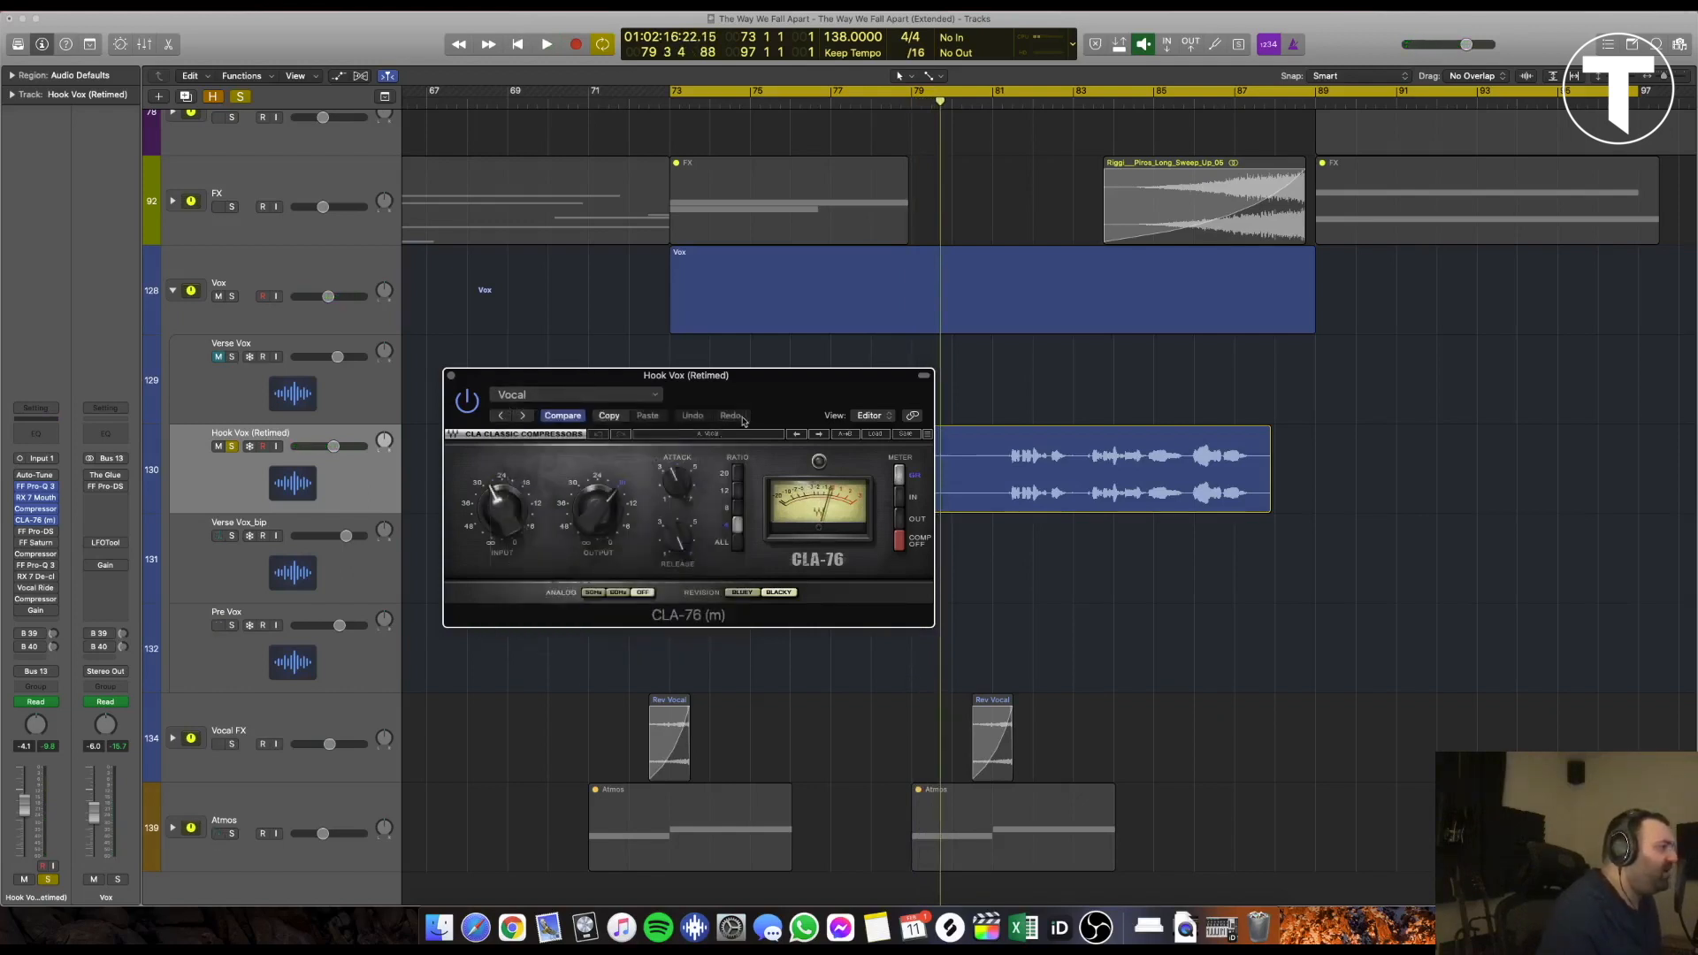
click(618, 593)
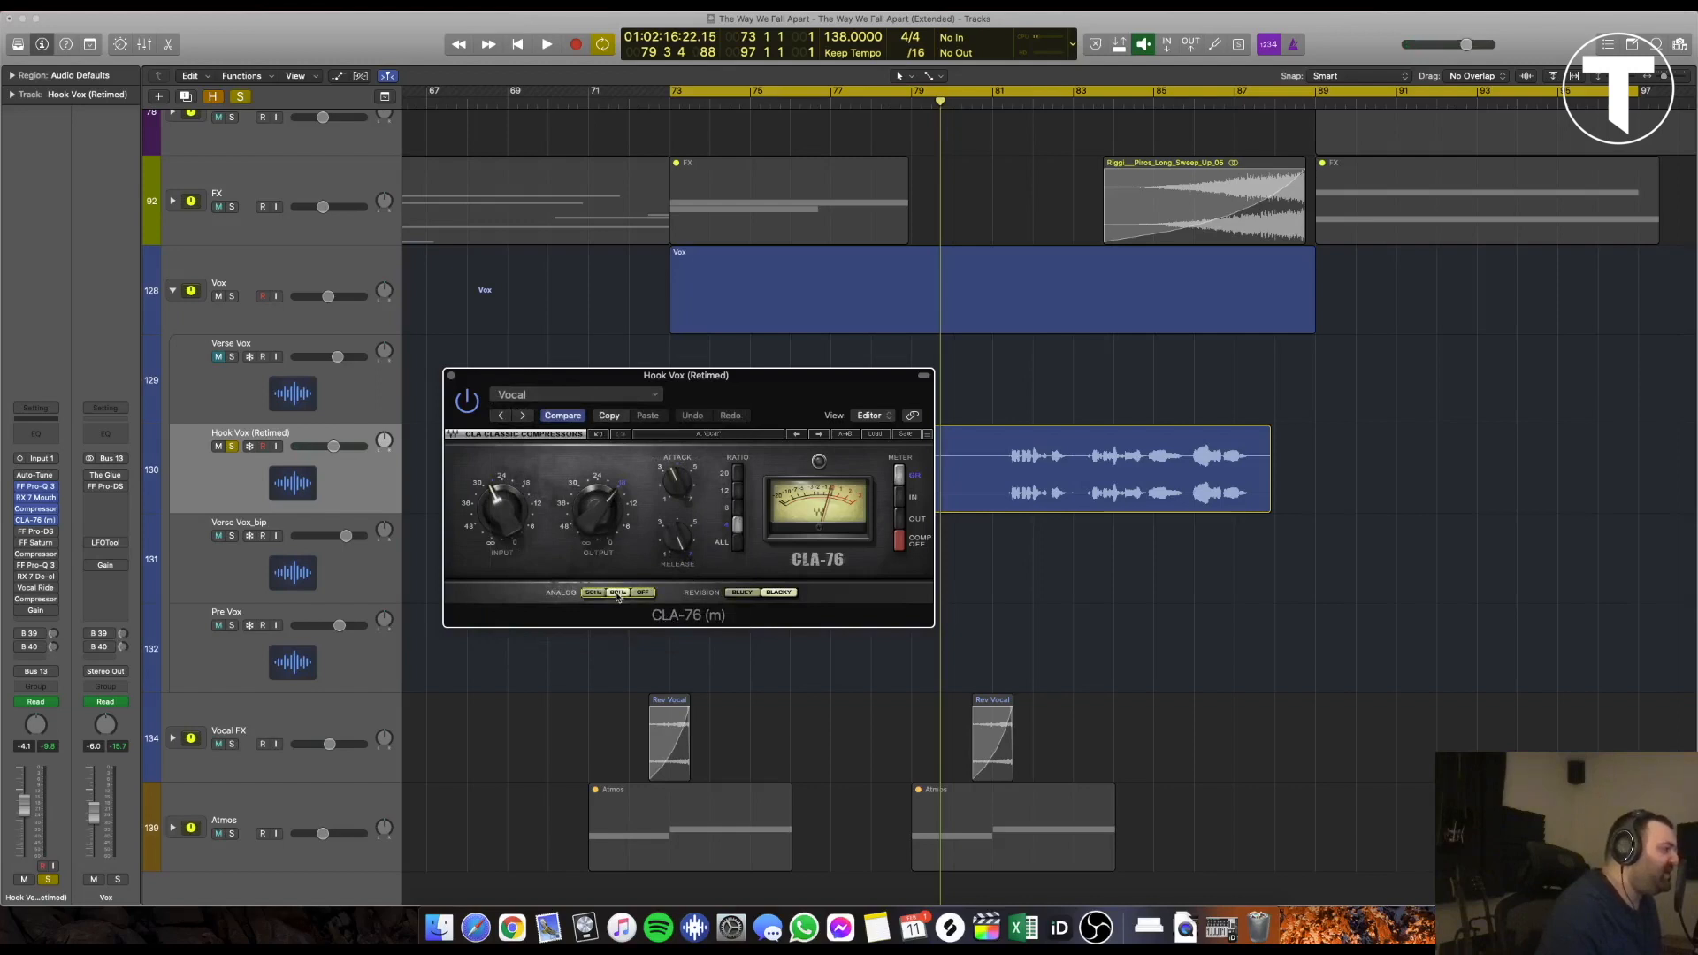
click(640, 593)
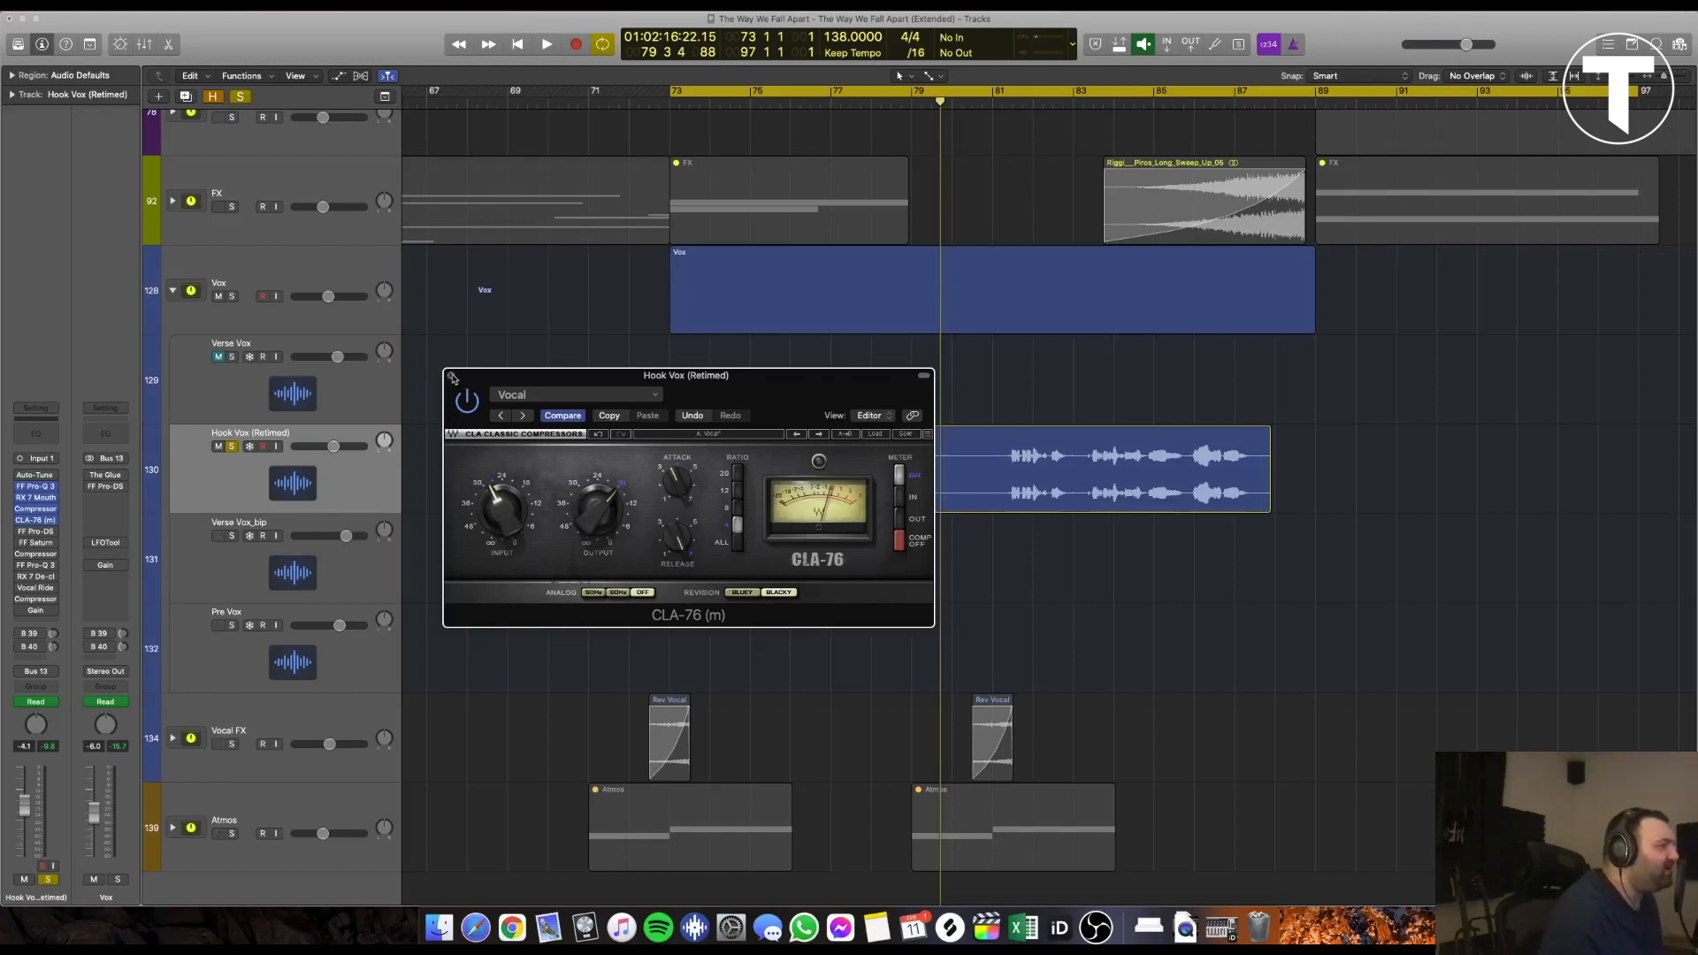
key(f)
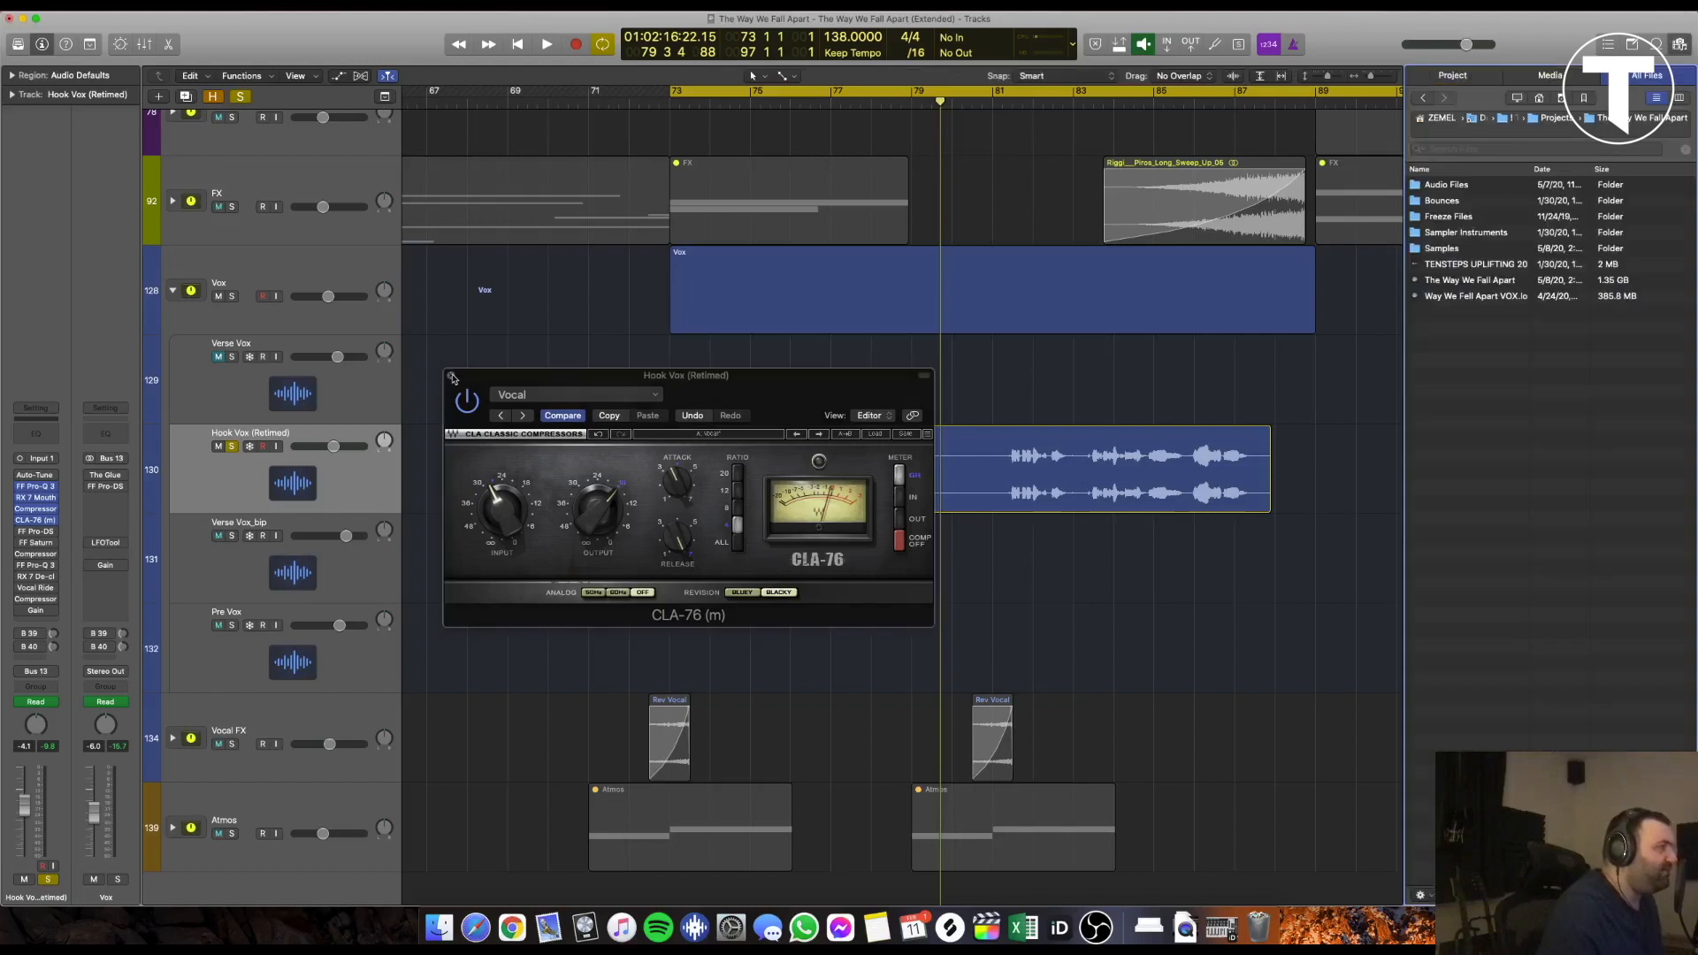
key(f)
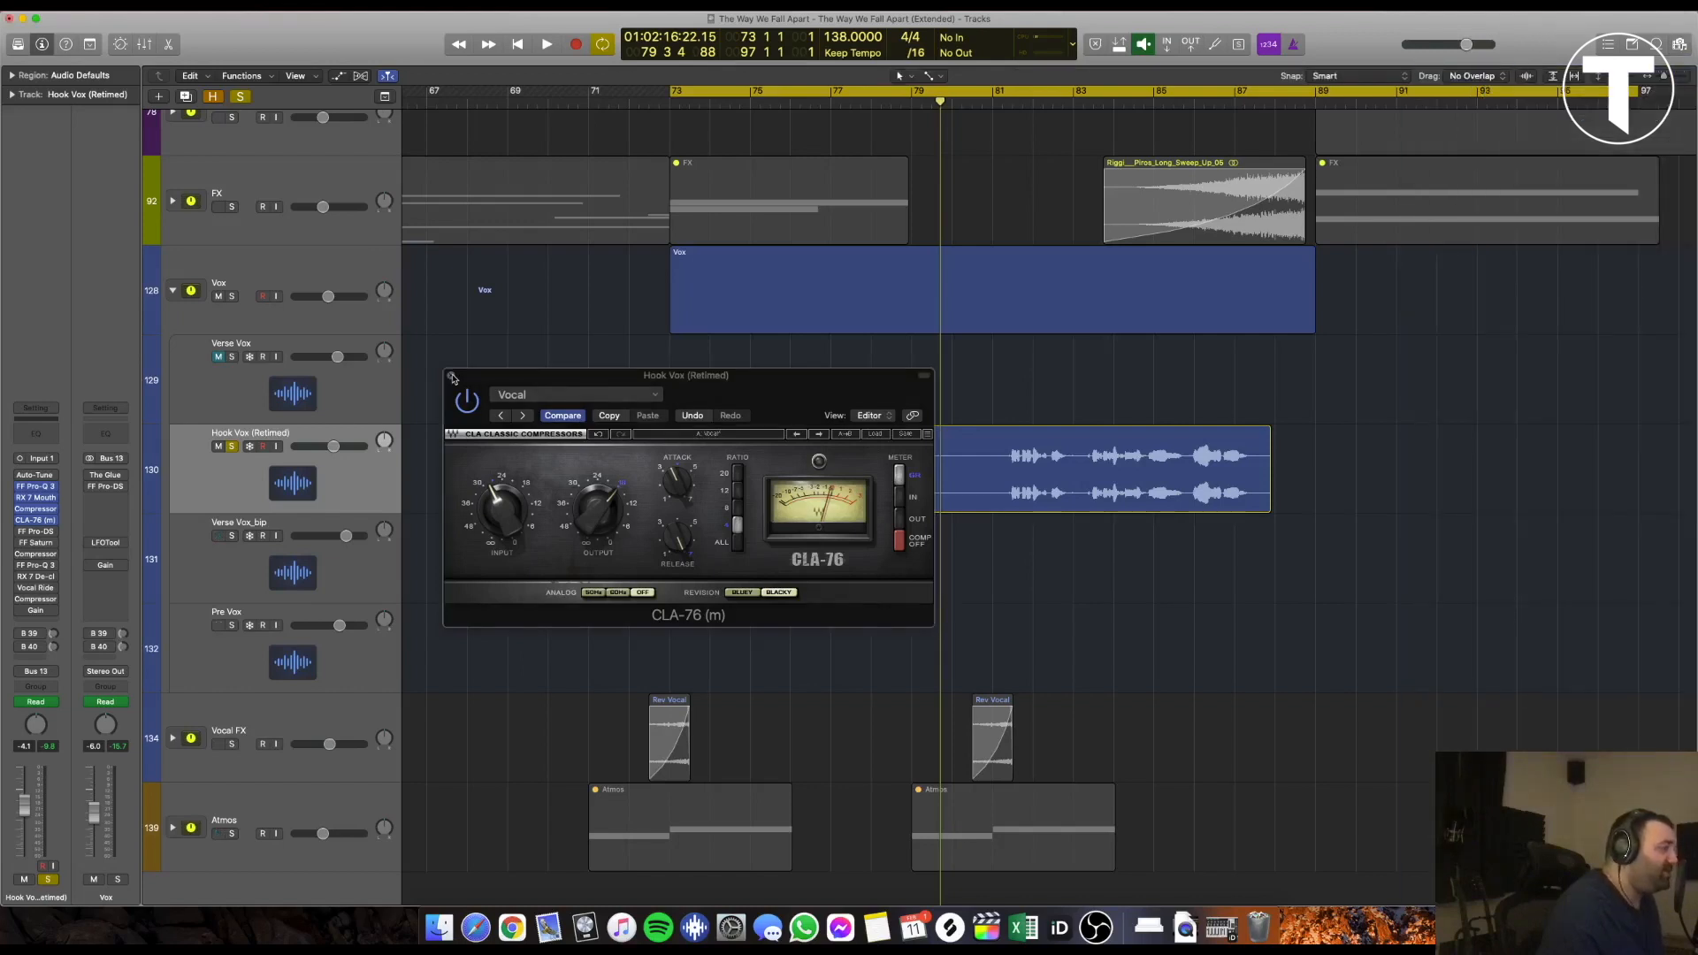
click(452, 378)
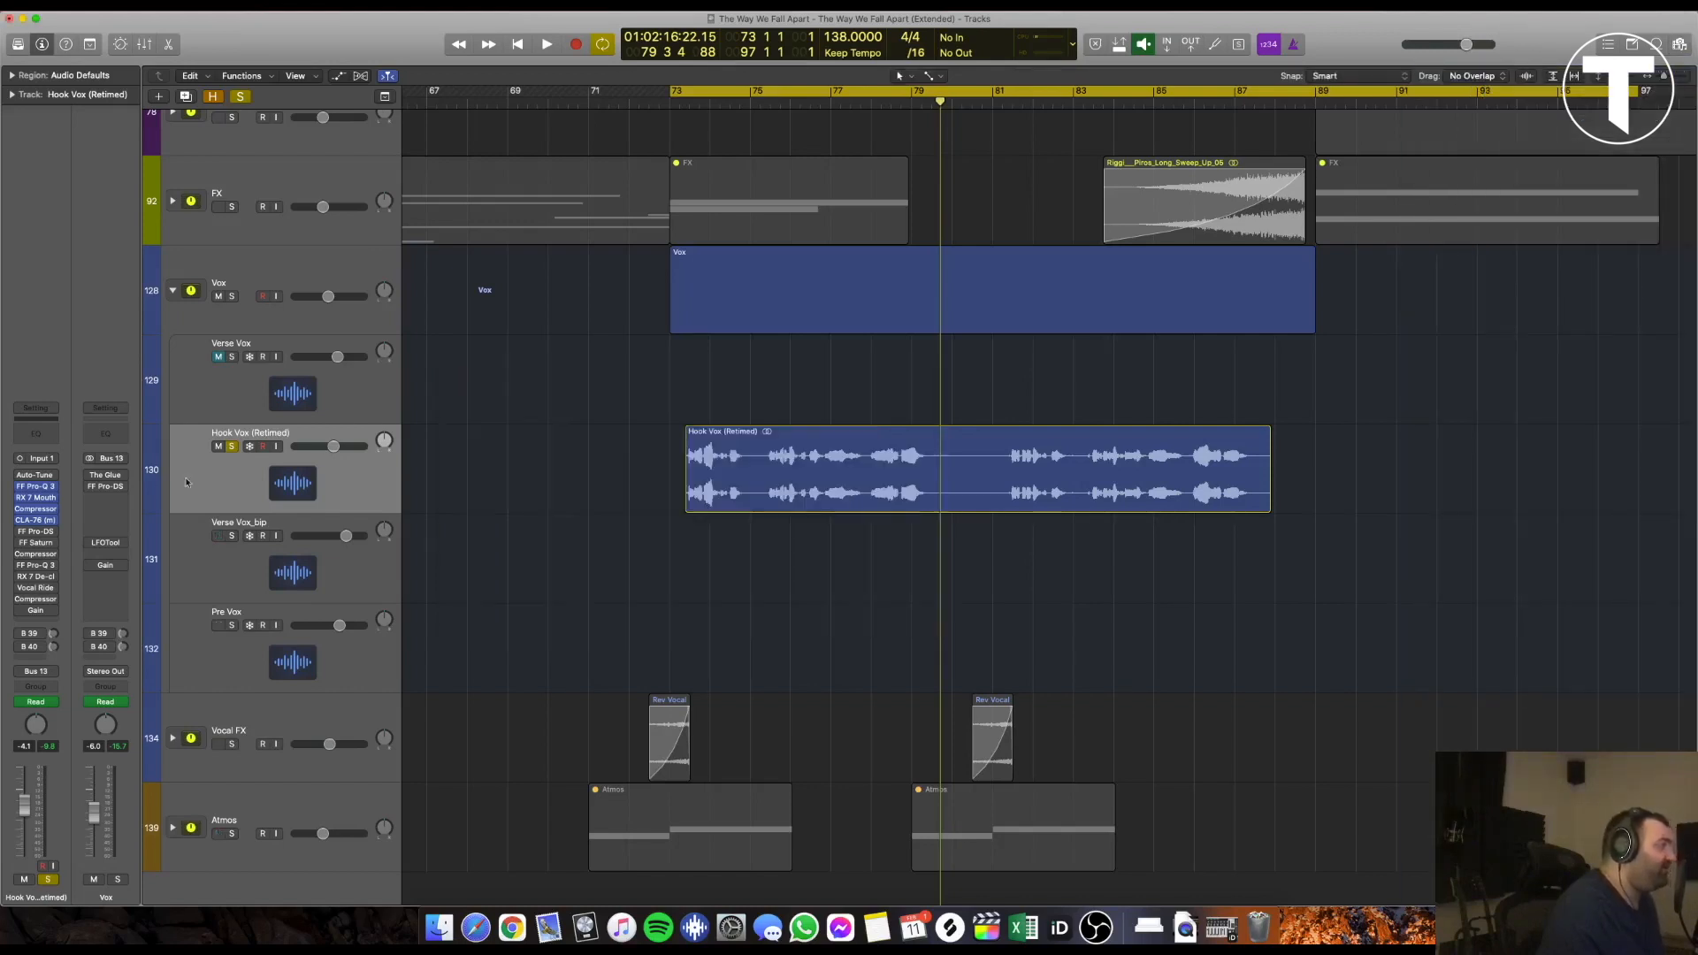
Open and switch on FF Pro-DS on Hook Vox (Retimed), move its window over the arrangement, and audition the hook vocal through it
click(36, 533)
drag(262, 31, 658, 332)
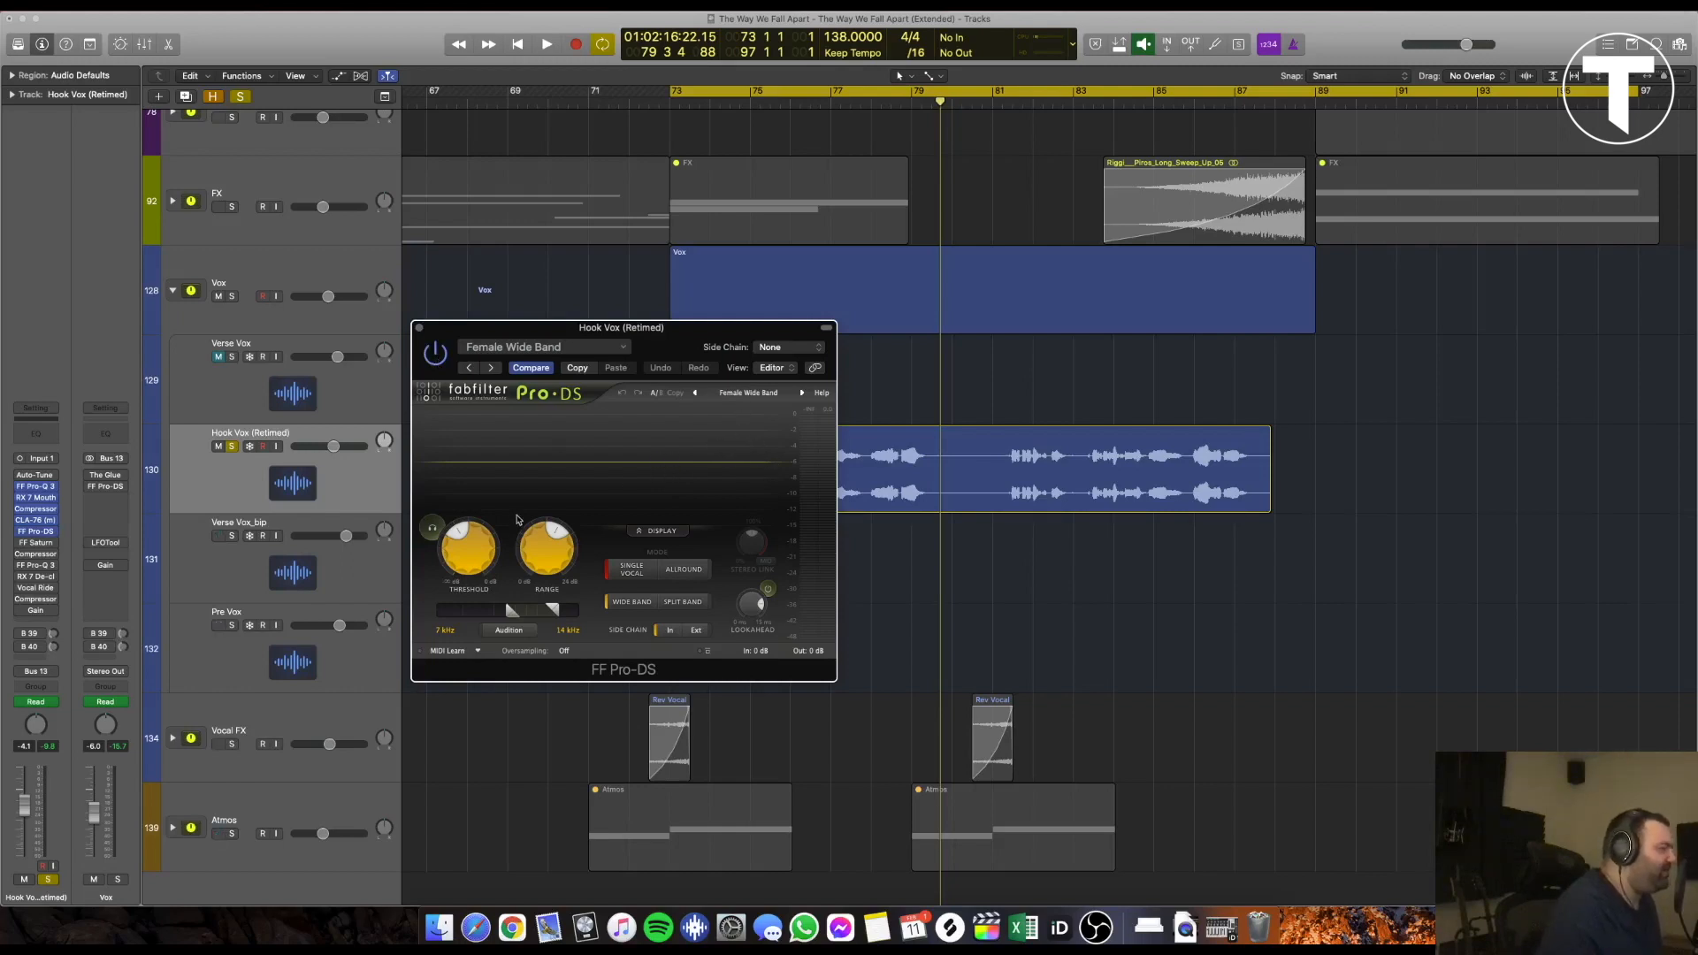
key(space)
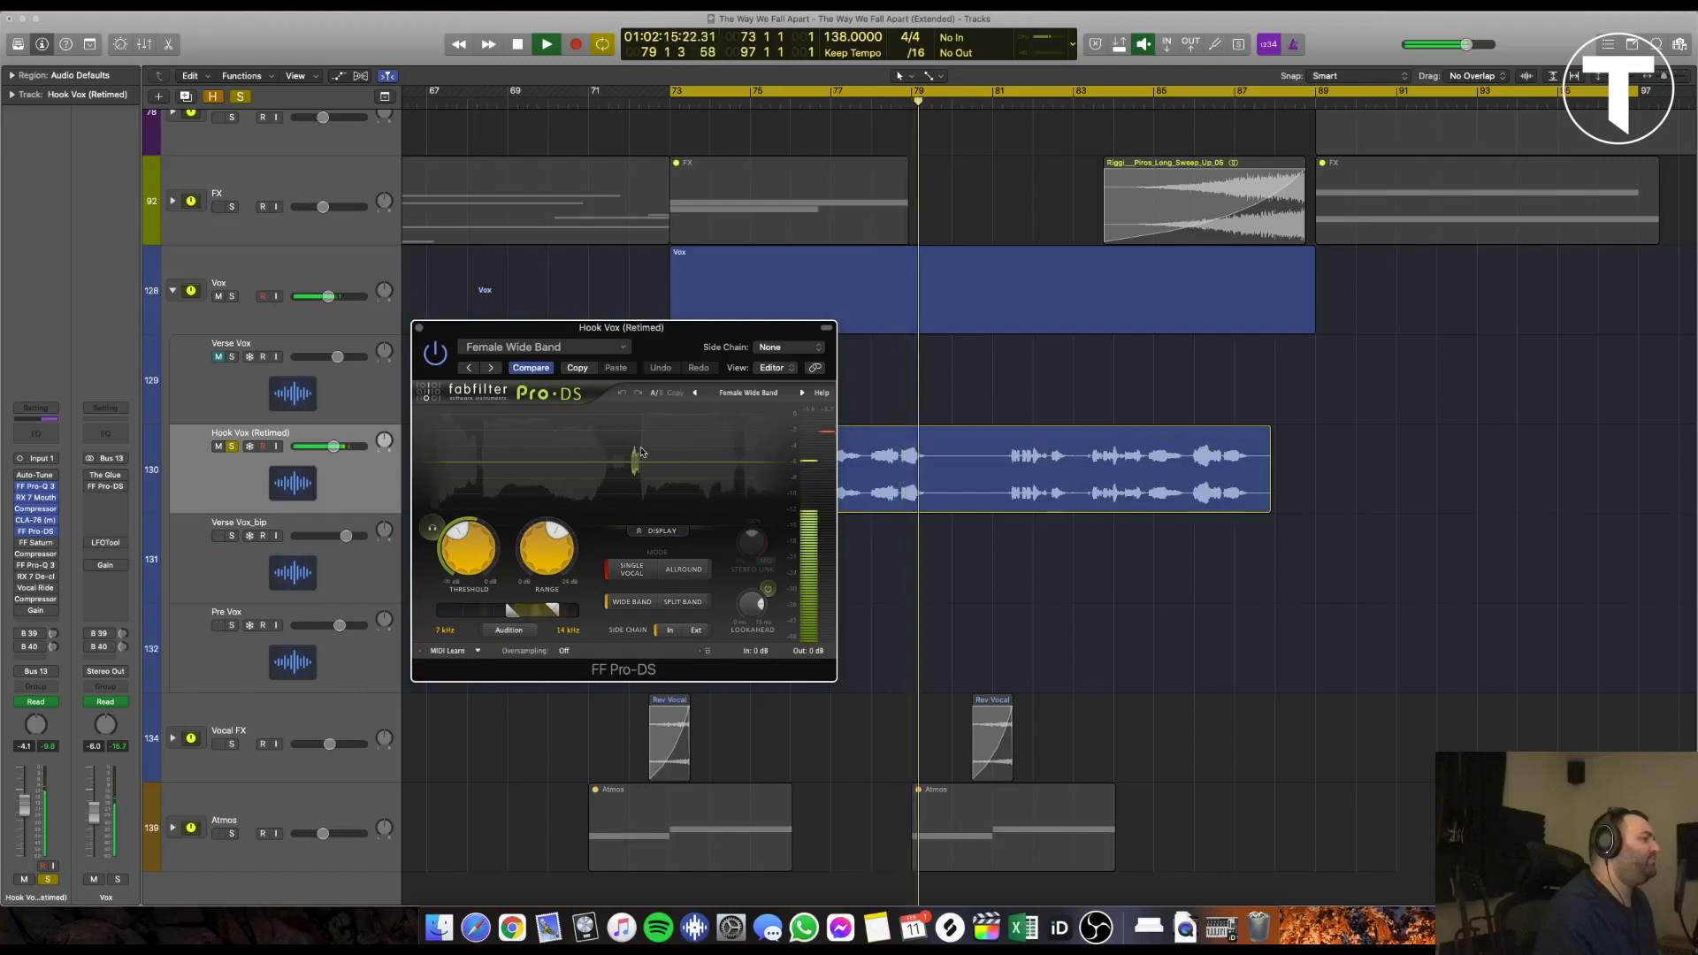
key(space)
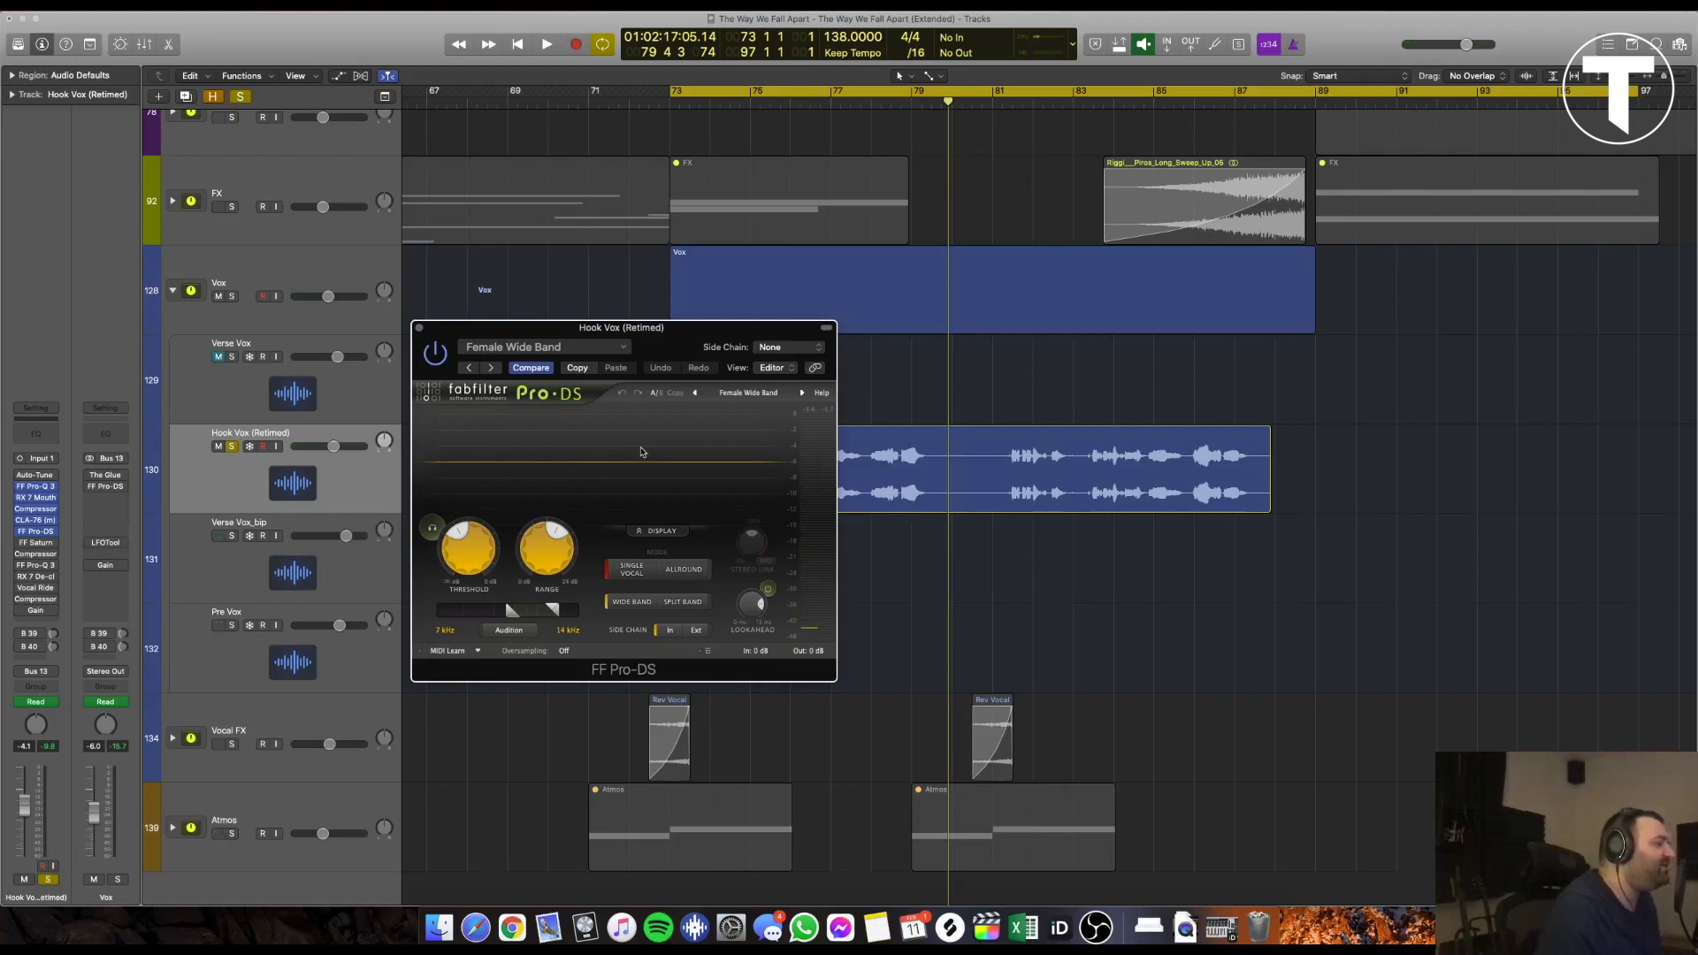
Examine the Range and Threshold knobs and the Single Vocal preset category in FF Pro-DS, and close the plug-in
mouse_move(546, 534)
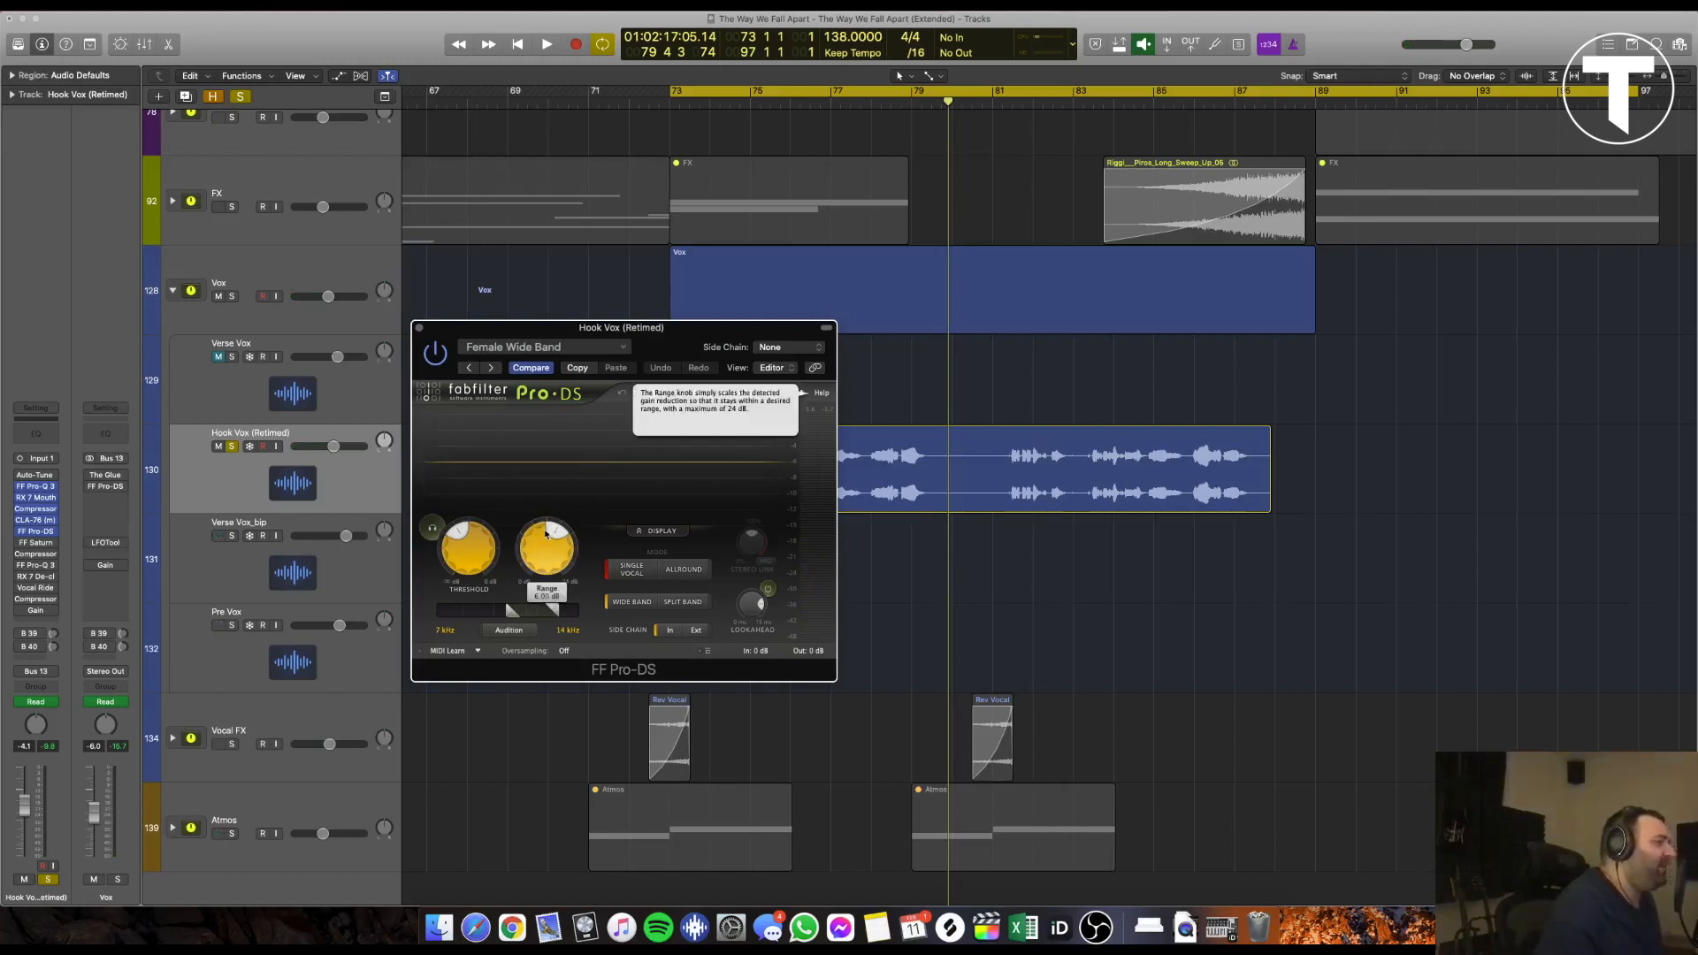
mouse_move(490, 549)
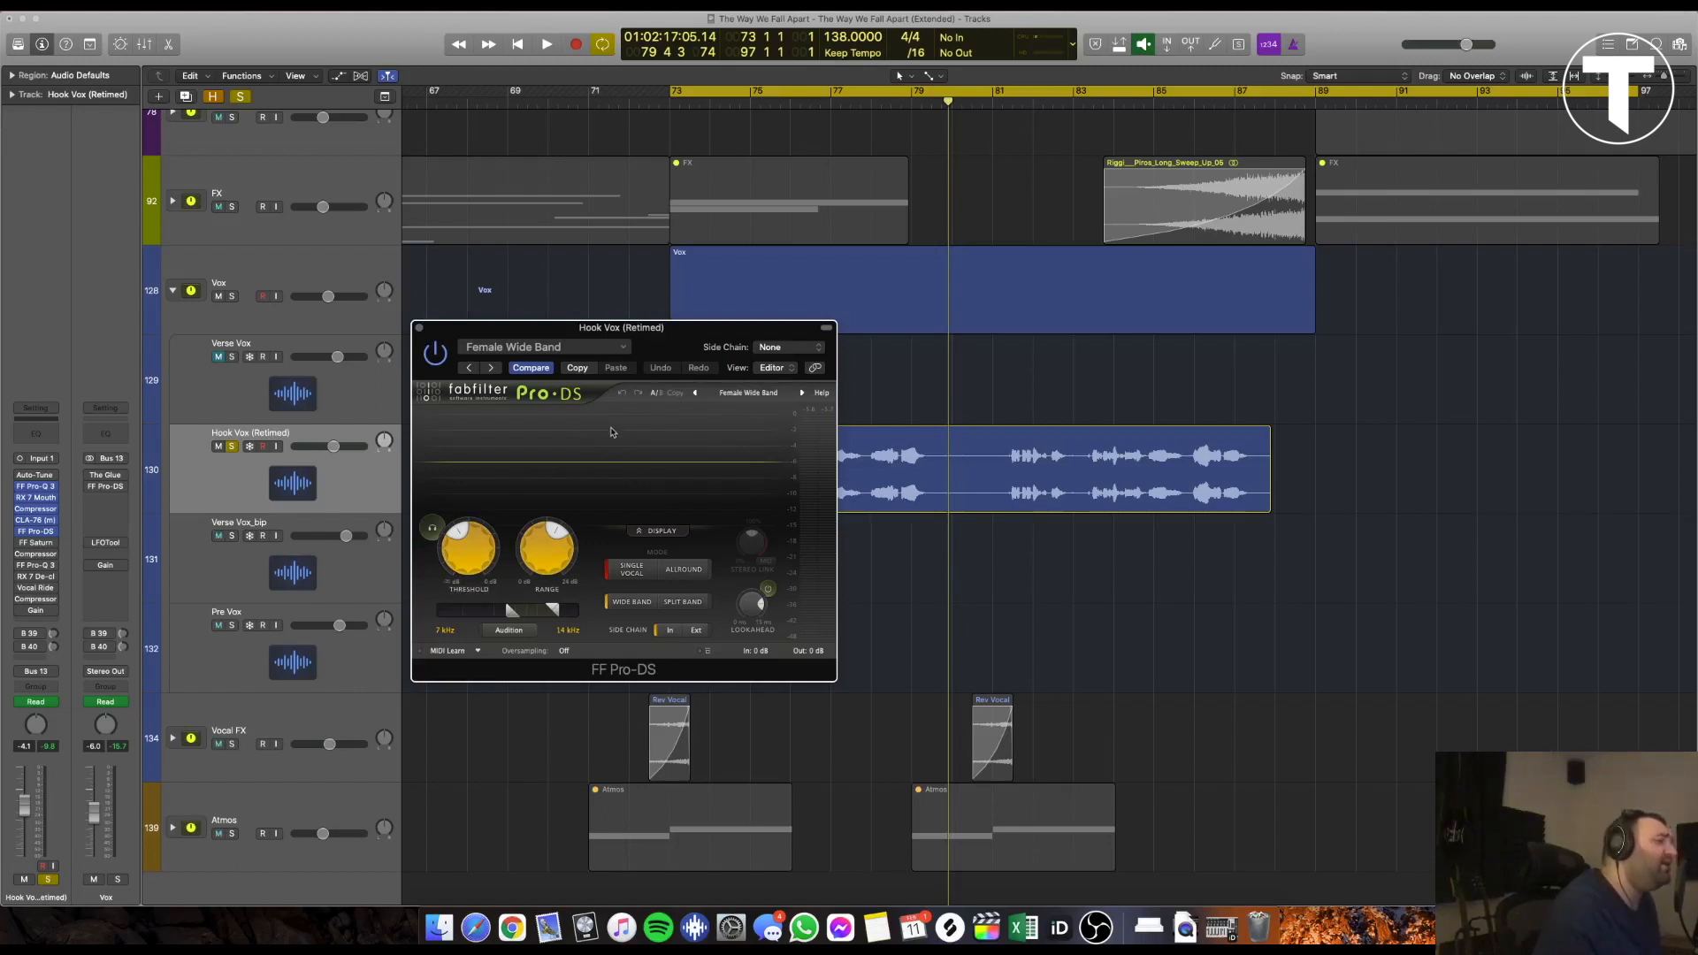
click(746, 394)
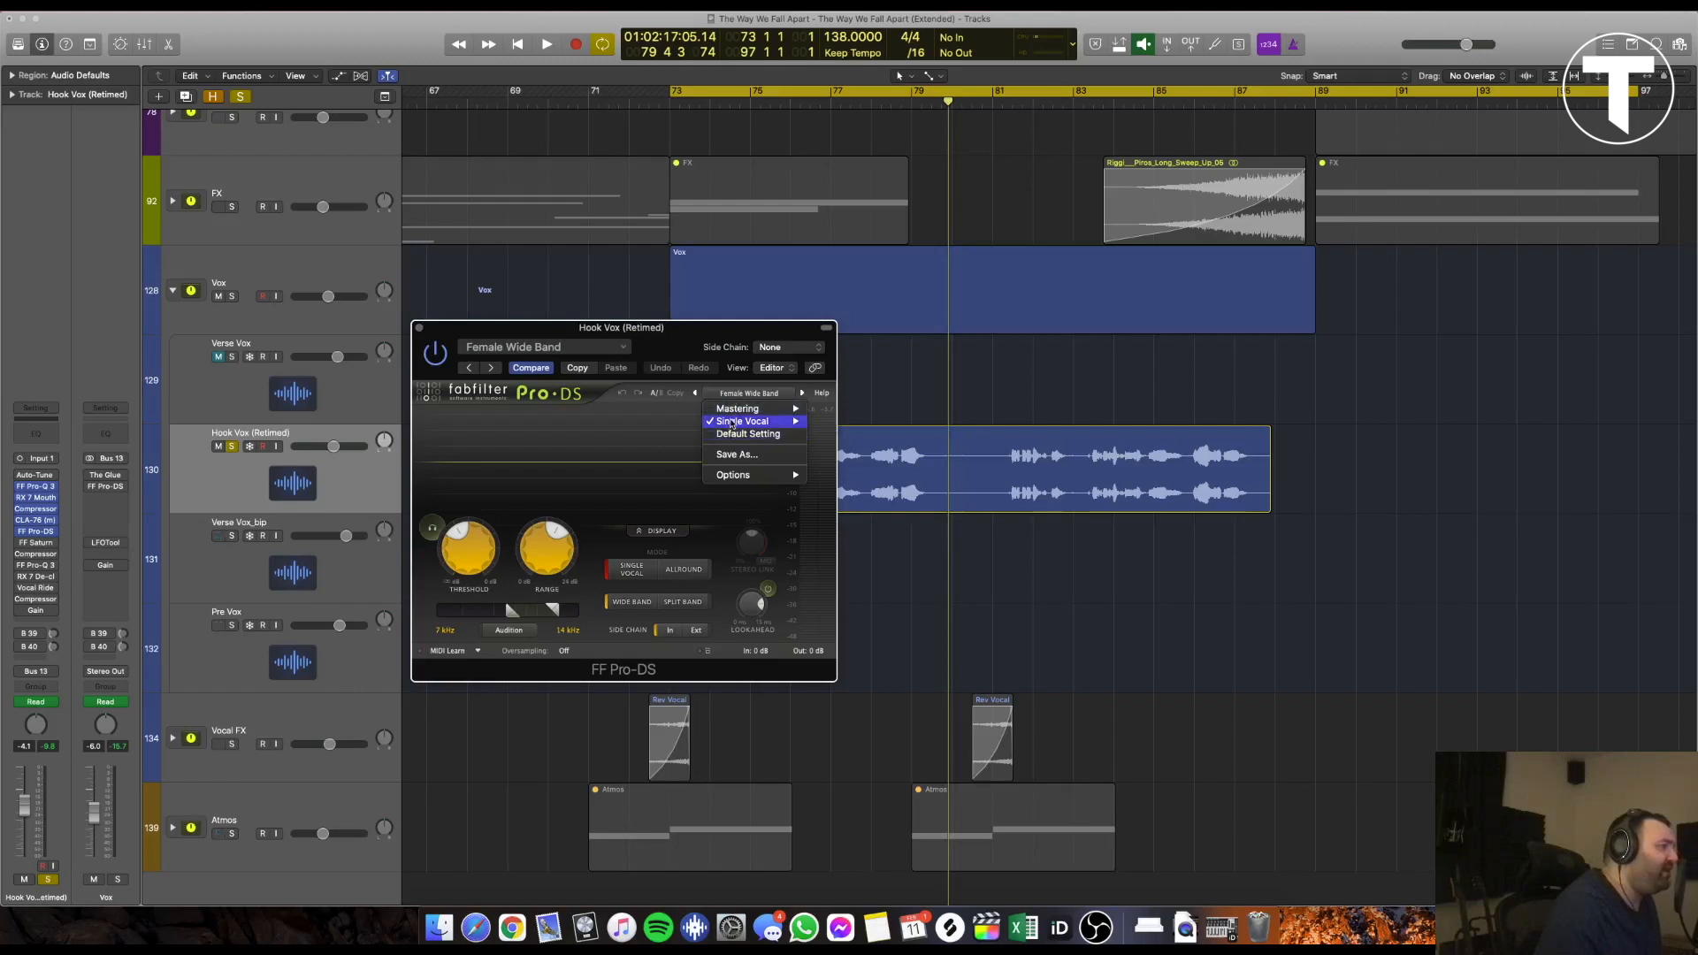
mouse_move(768, 421)
click(596, 454)
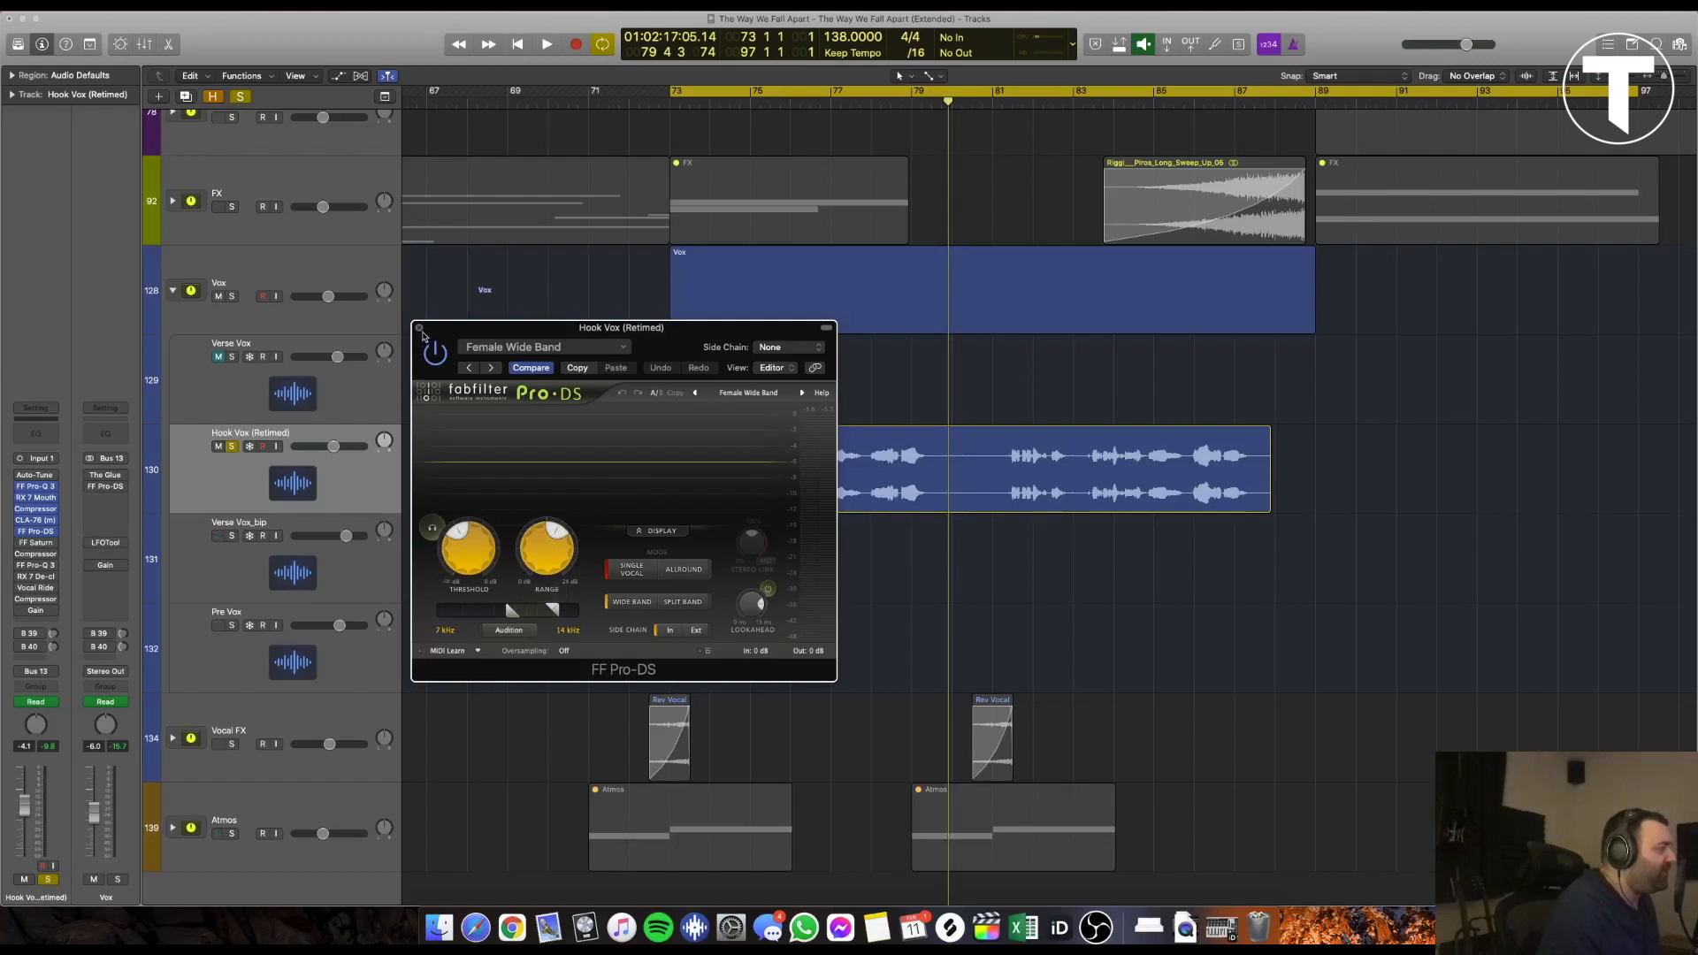
click(421, 328)
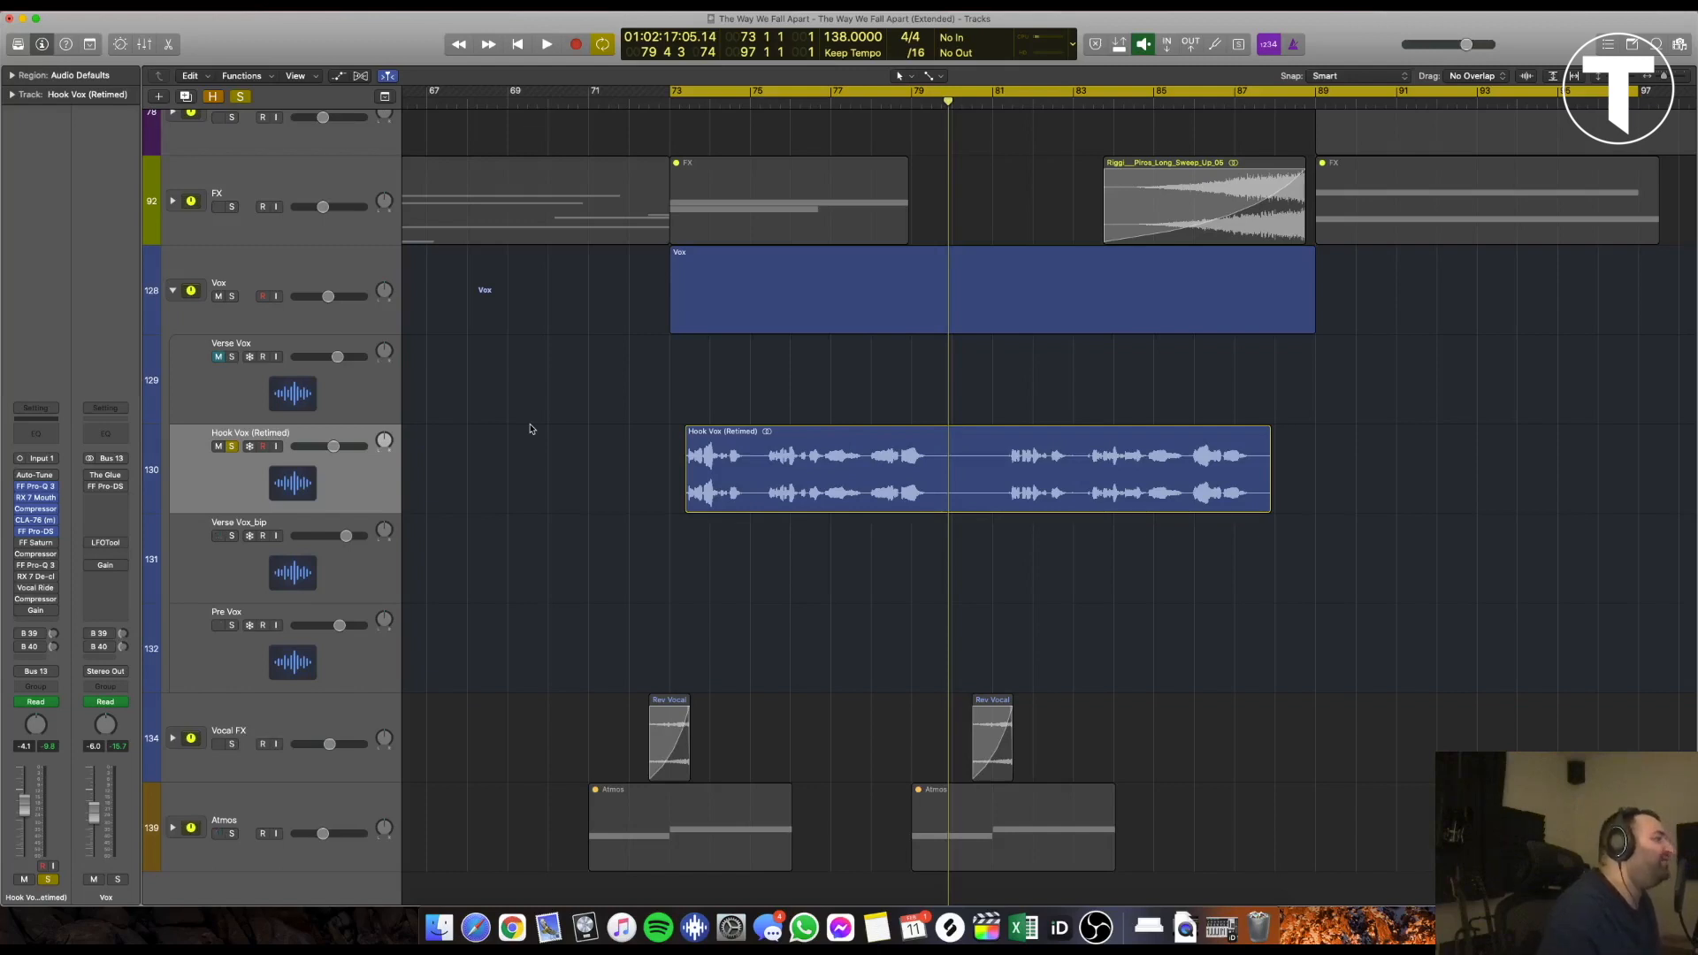
Open and switch on FF Saturn with the Gentle Saturator preset, audition the hook vocal through it, and close its window
click(37, 544)
drag(283, 19, 632, 276)
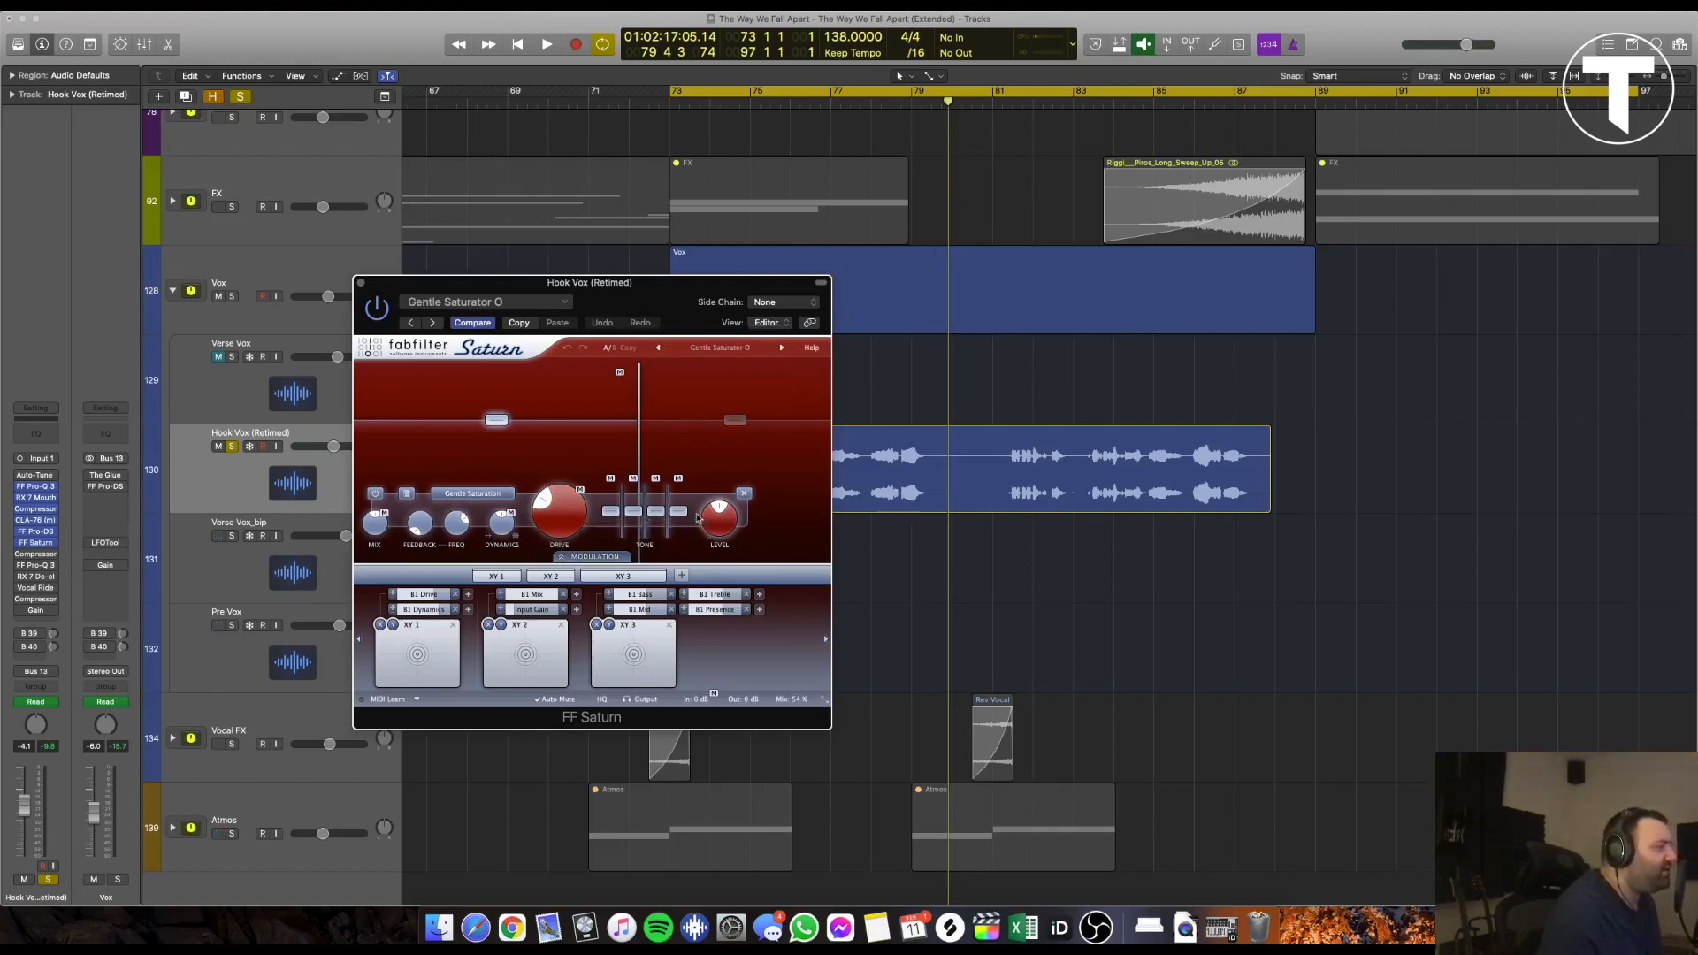
mouse_move(713, 514)
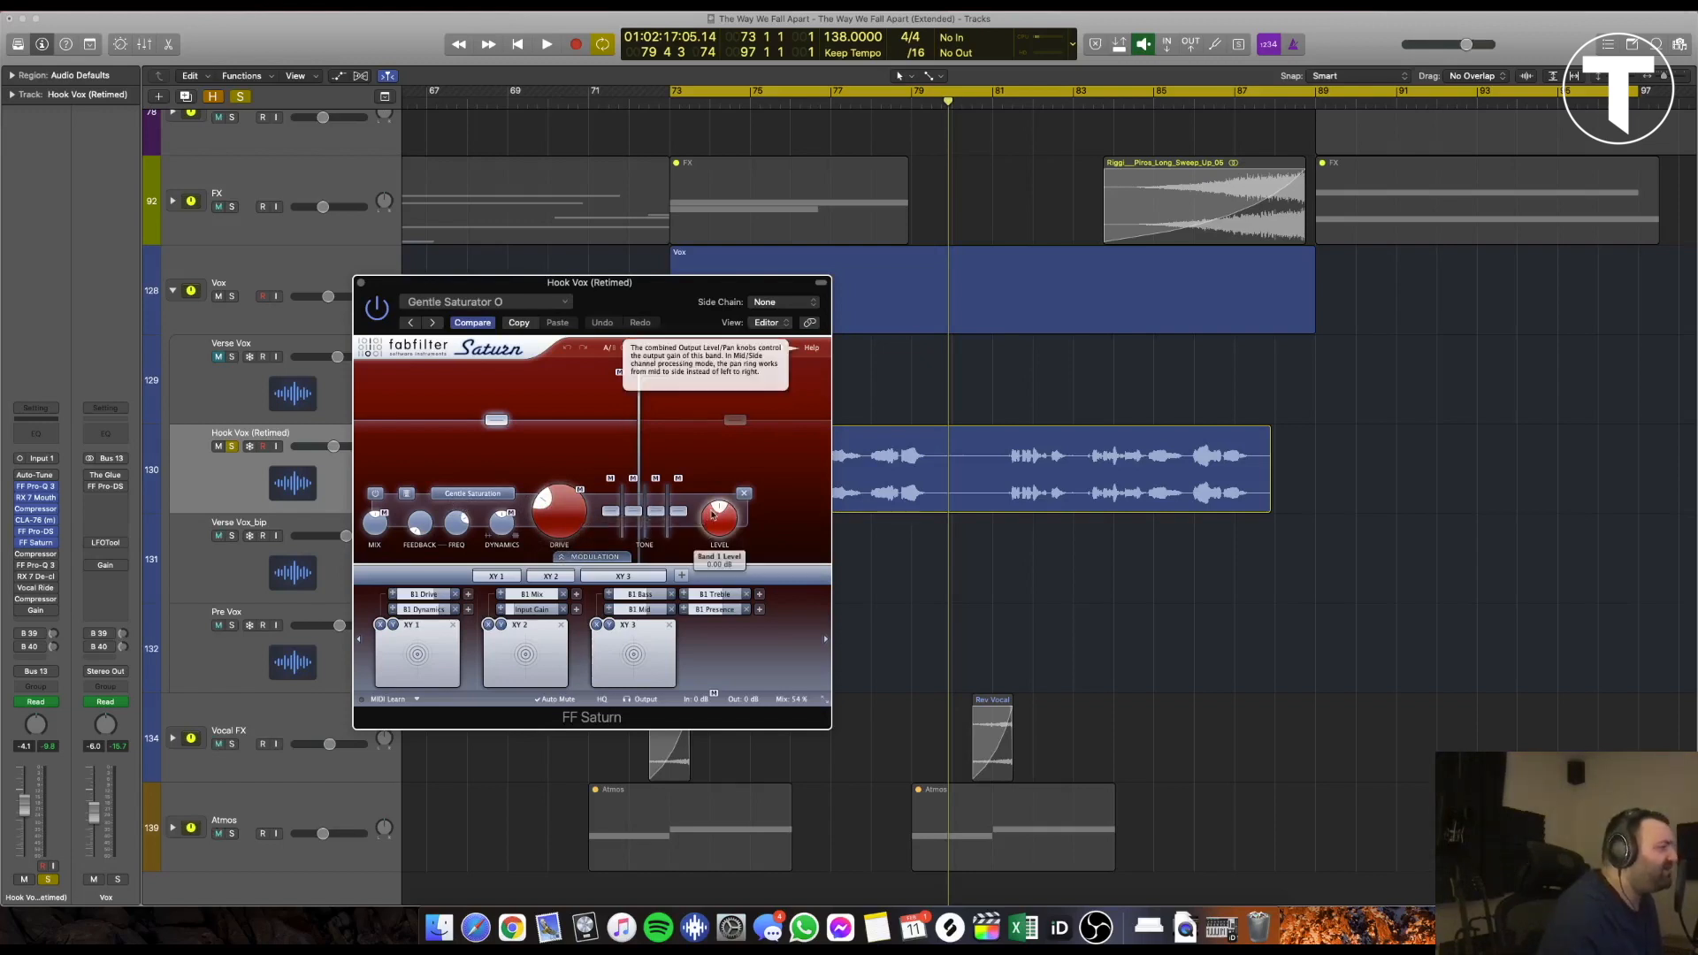
mouse_move(799, 700)
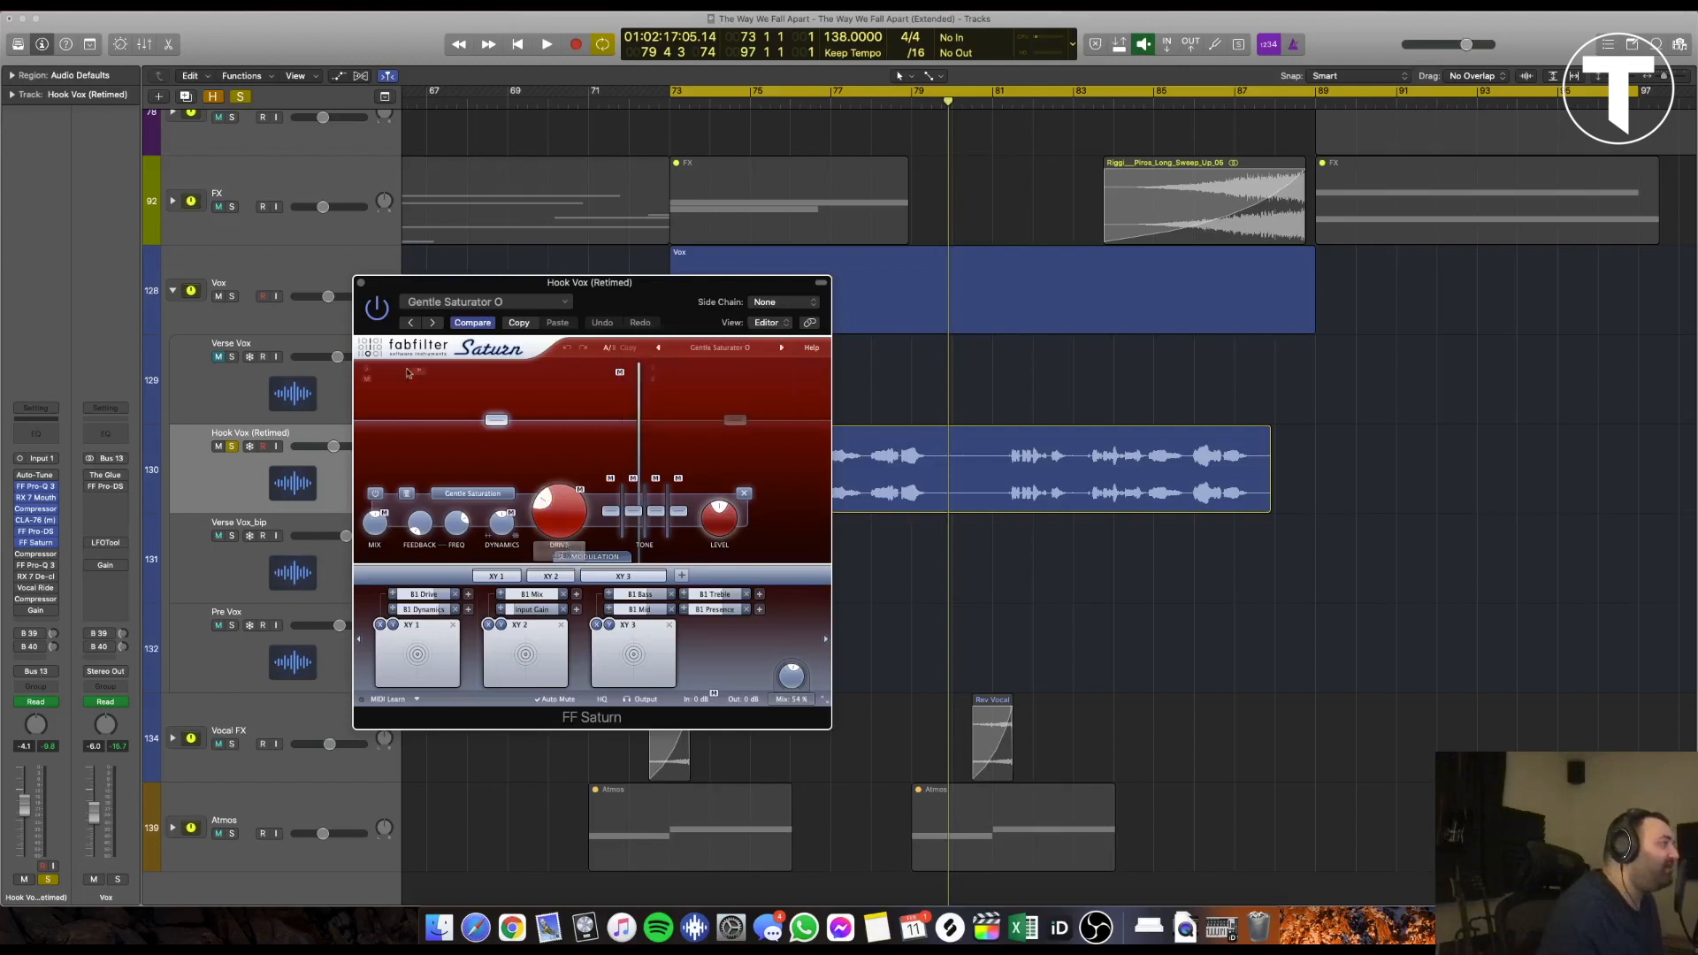
key(space)
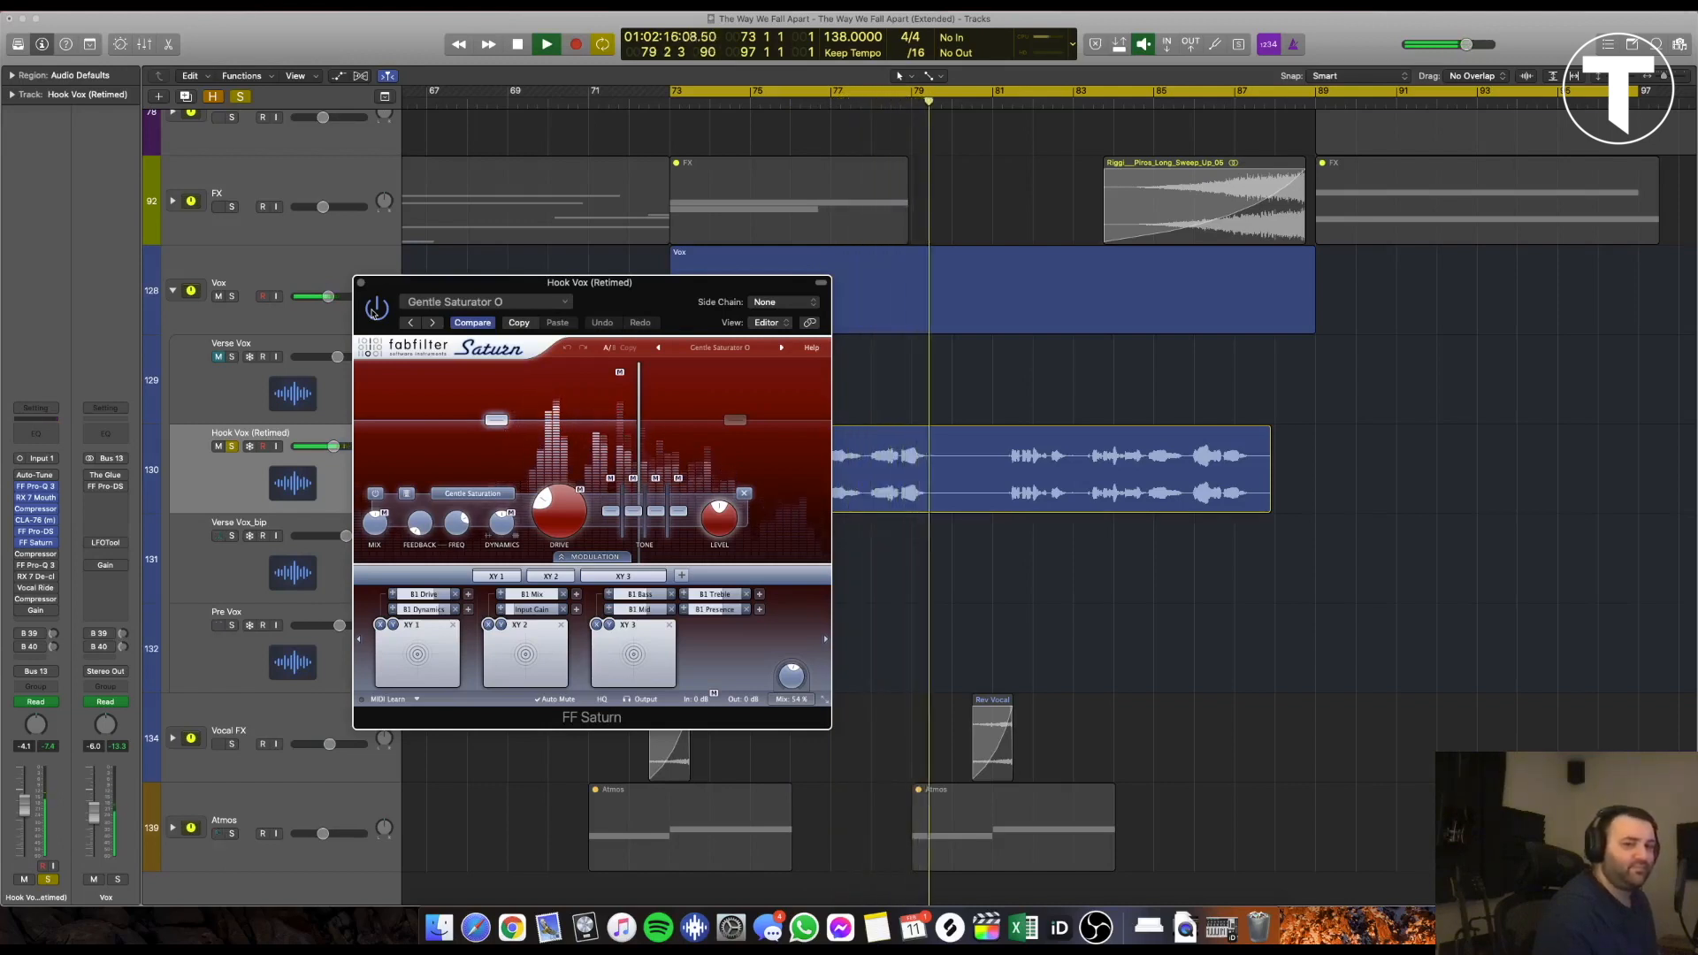
key(space)
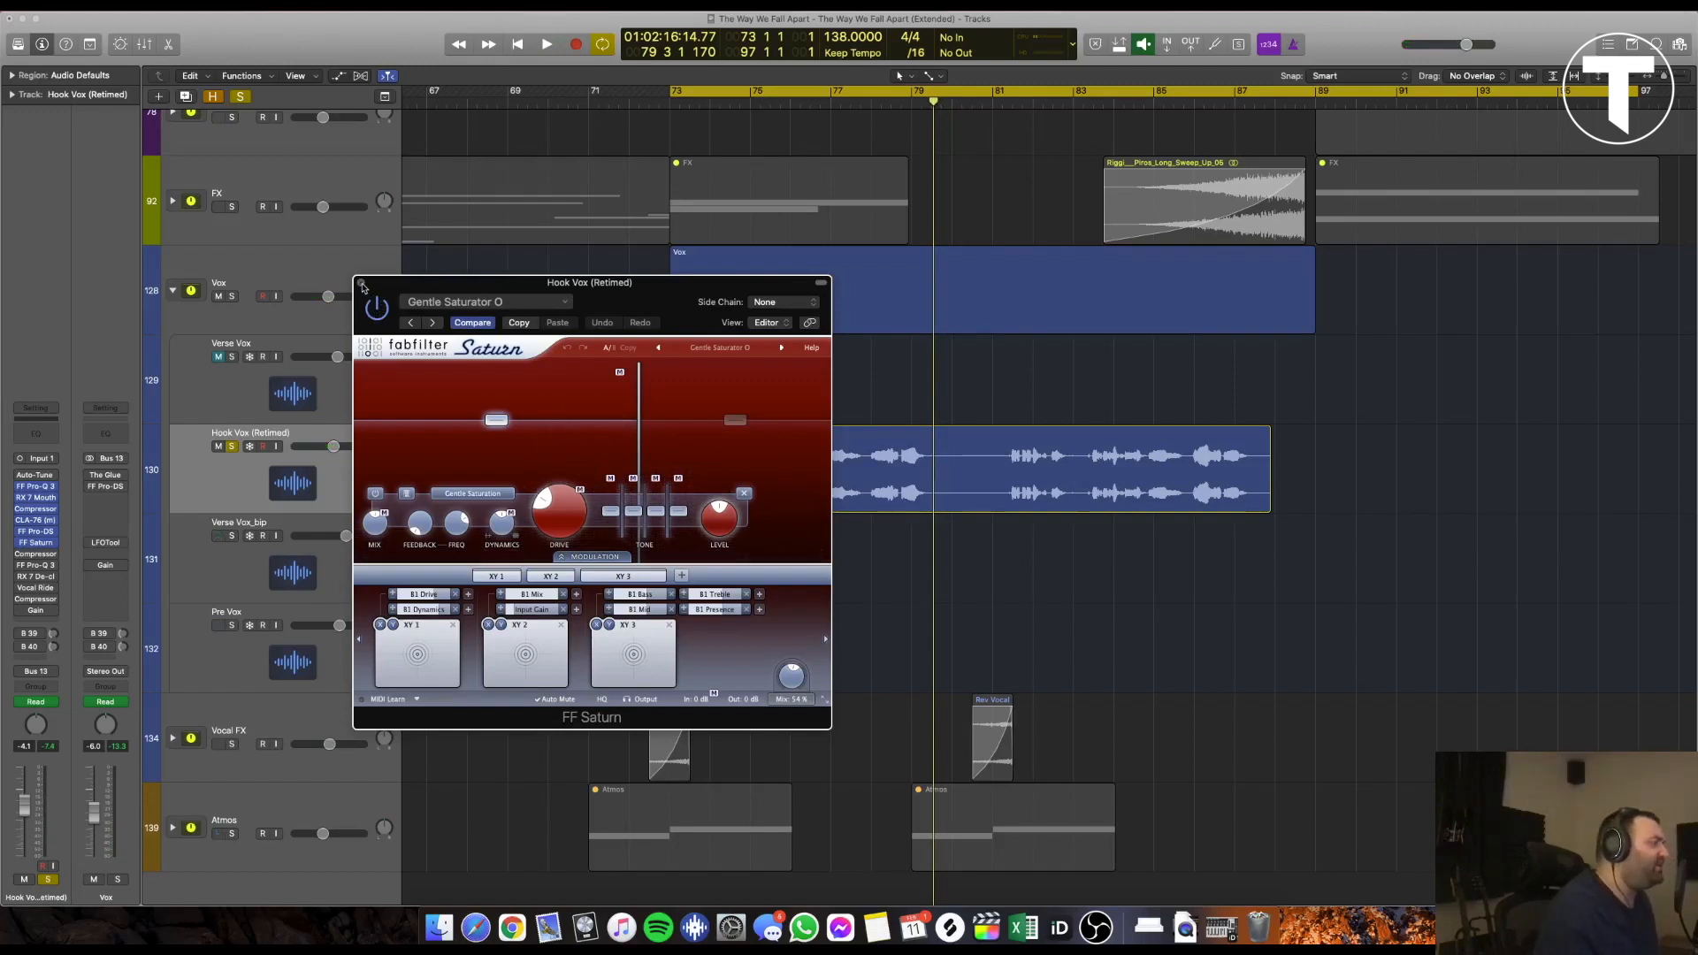
click(361, 285)
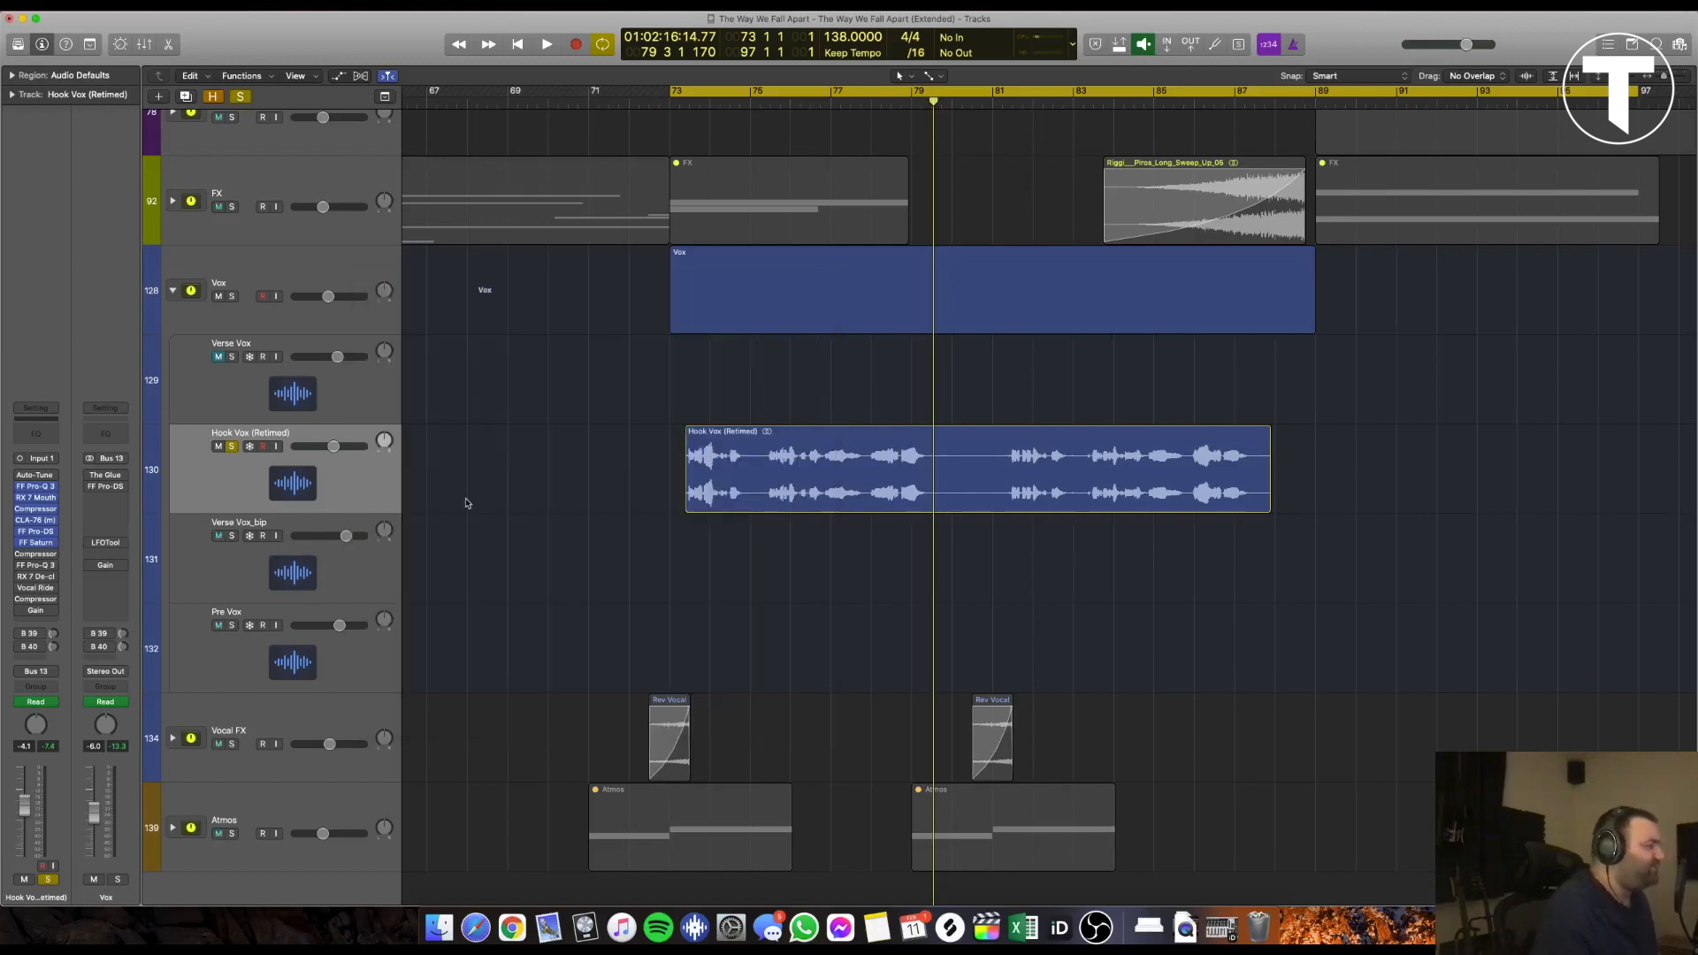
Reopen FF Saturn to locate its current preset under Allround Saturation, and close the plug-in without choosing another preset
click(35, 542)
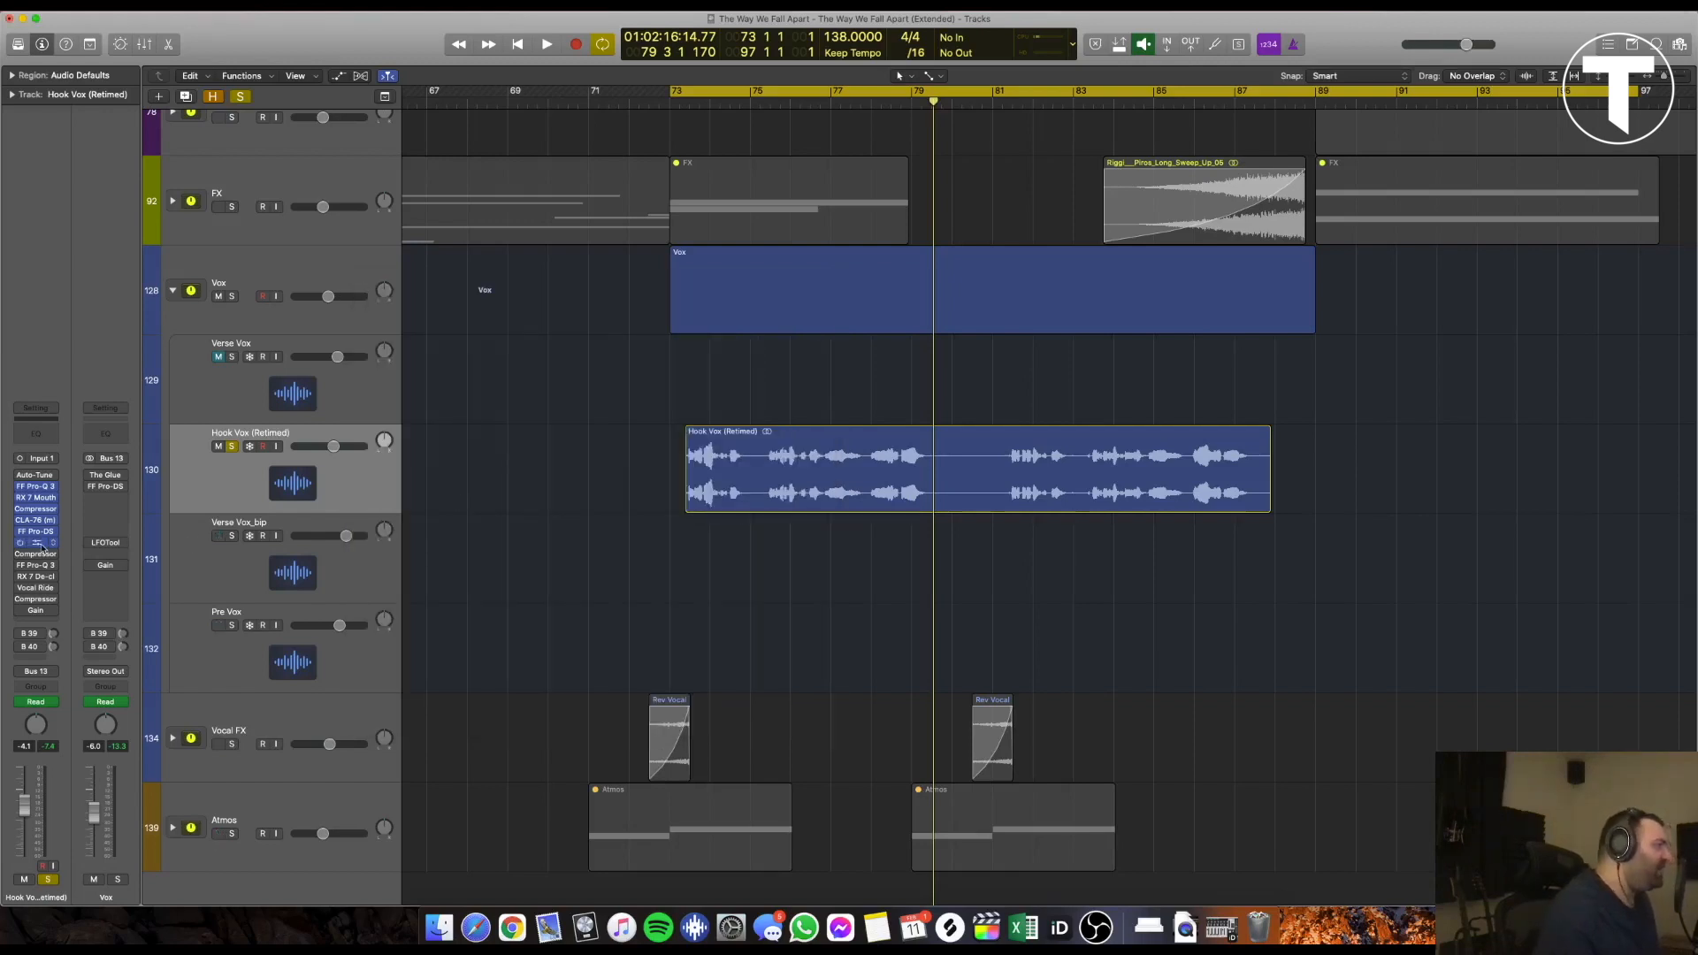
click(753, 354)
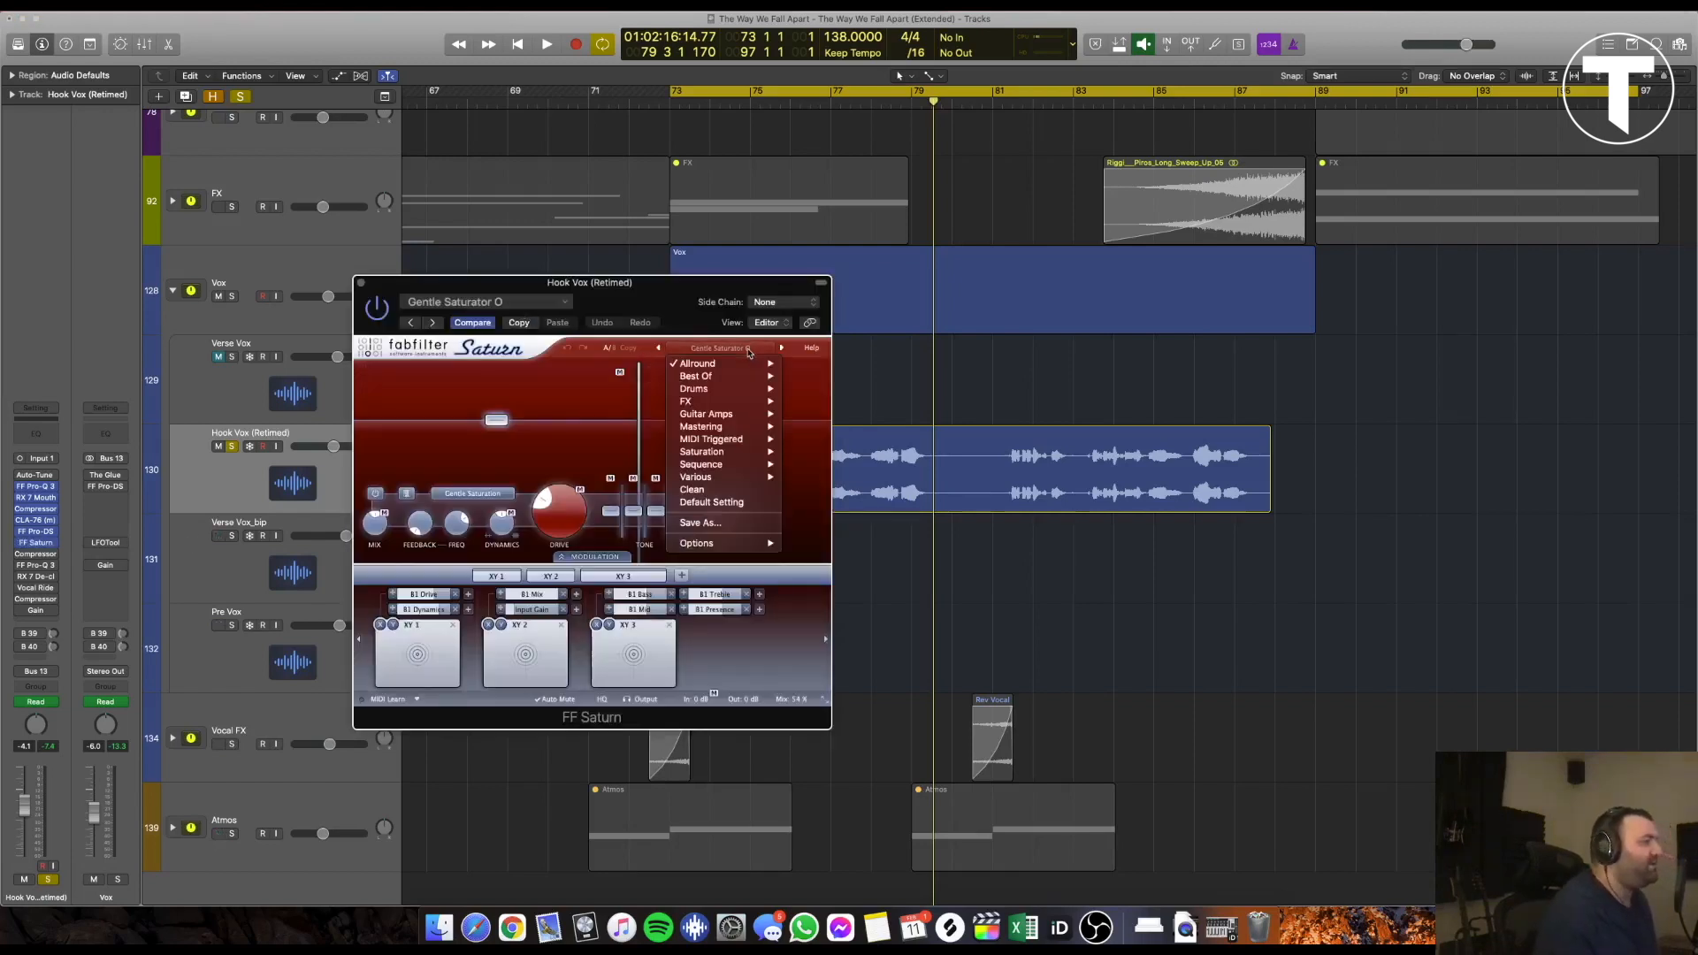
mouse_move(761, 364)
mouse_move(849, 364)
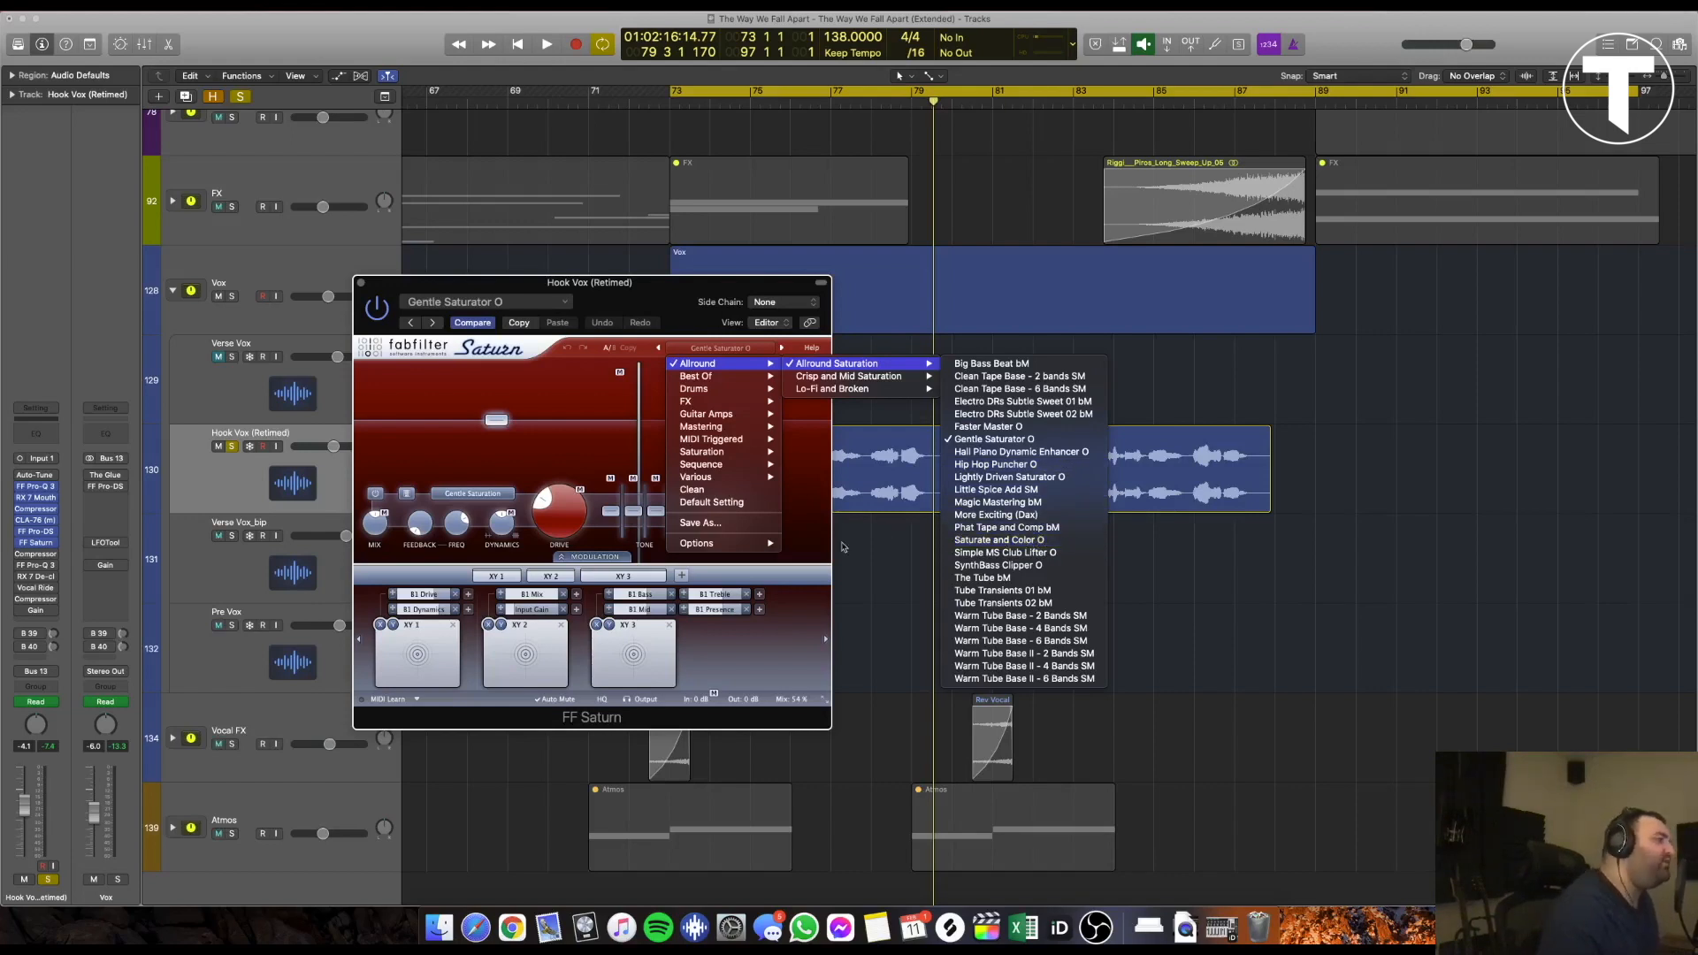
click(815, 552)
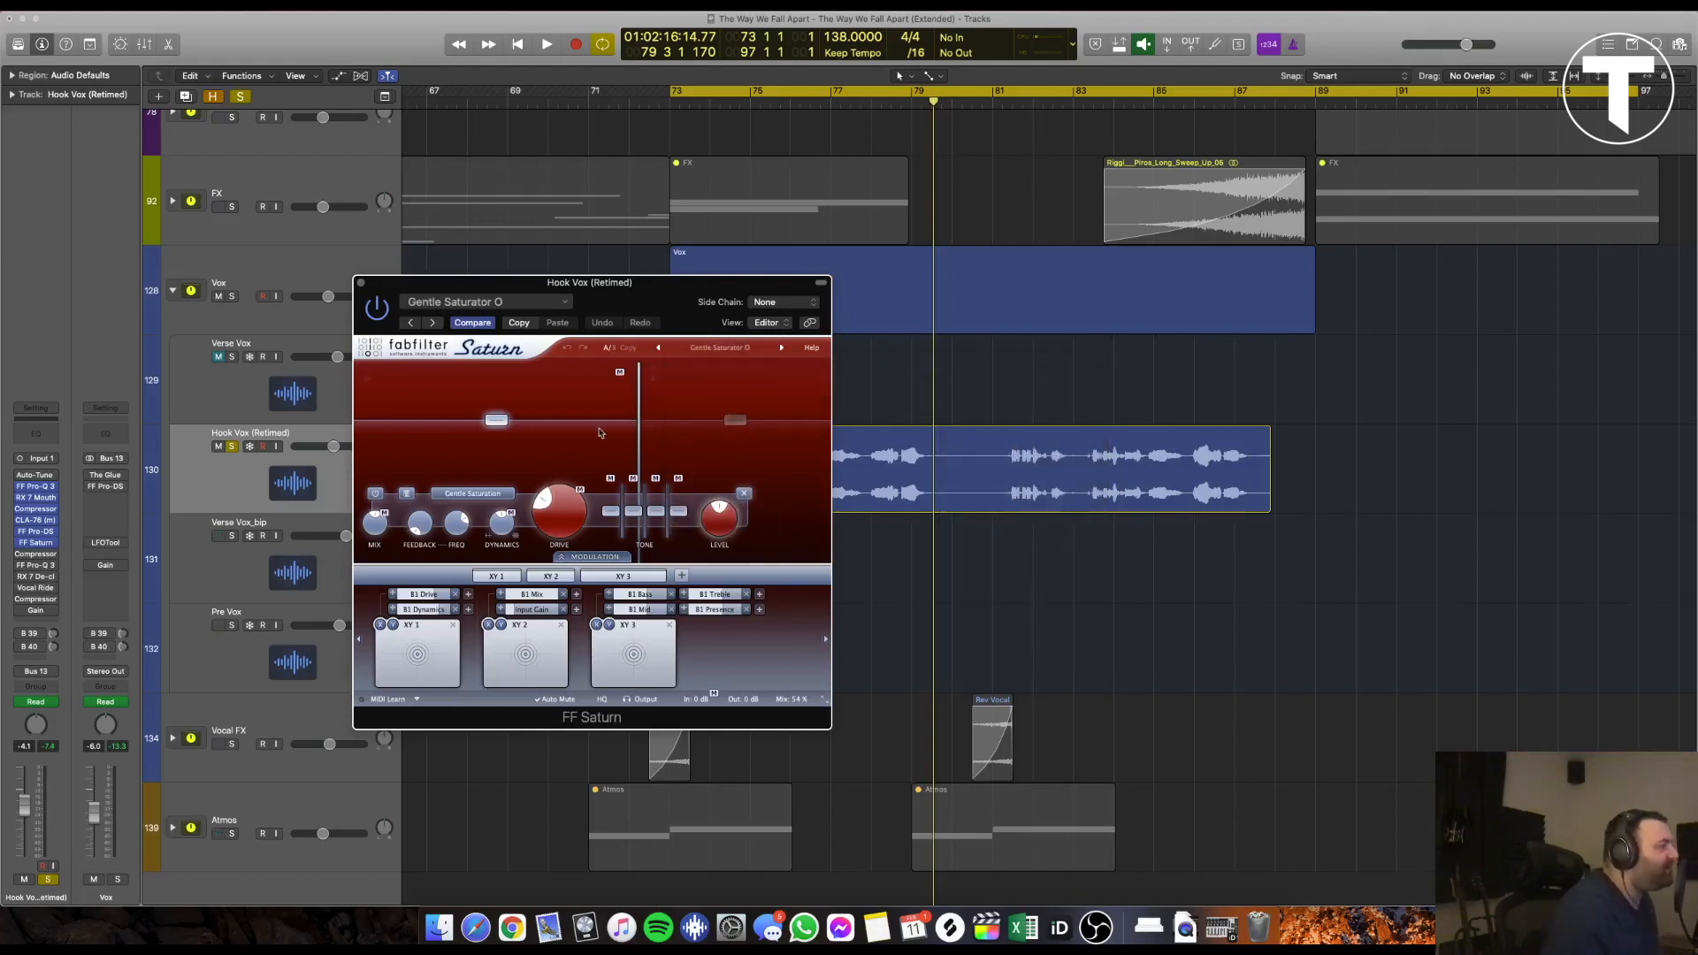
click(360, 285)
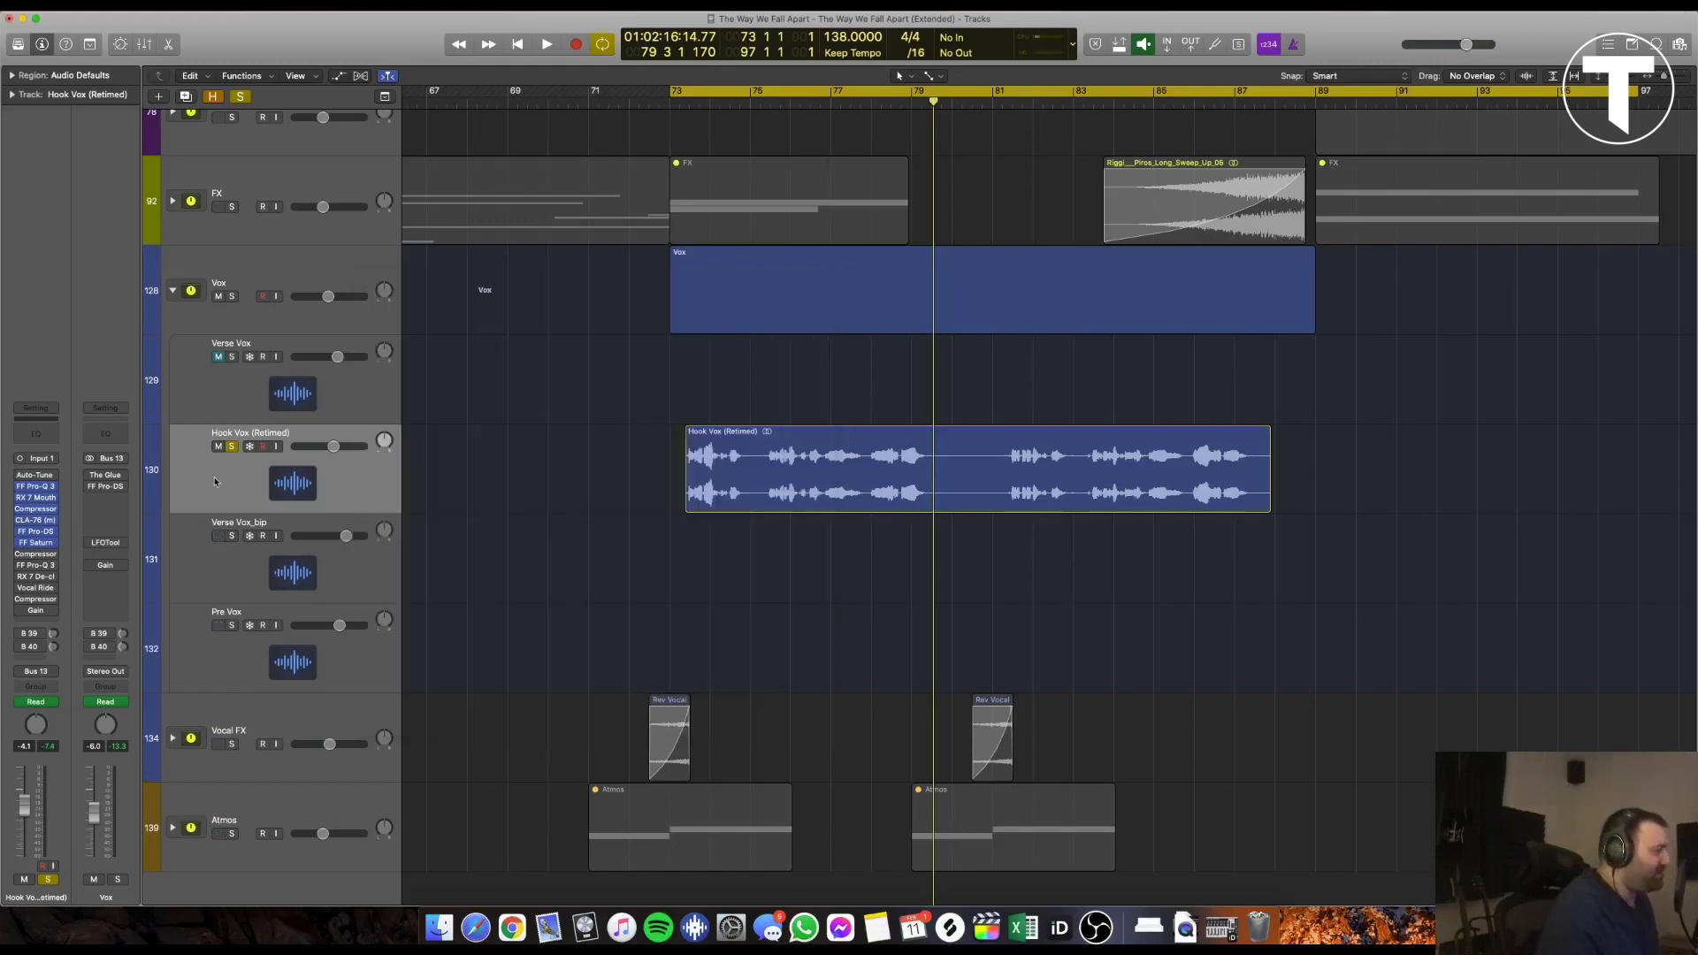
Open and switch on the second Compressor with the Vocal First preset, audition the hook vocal through it, and close its window
click(35, 554)
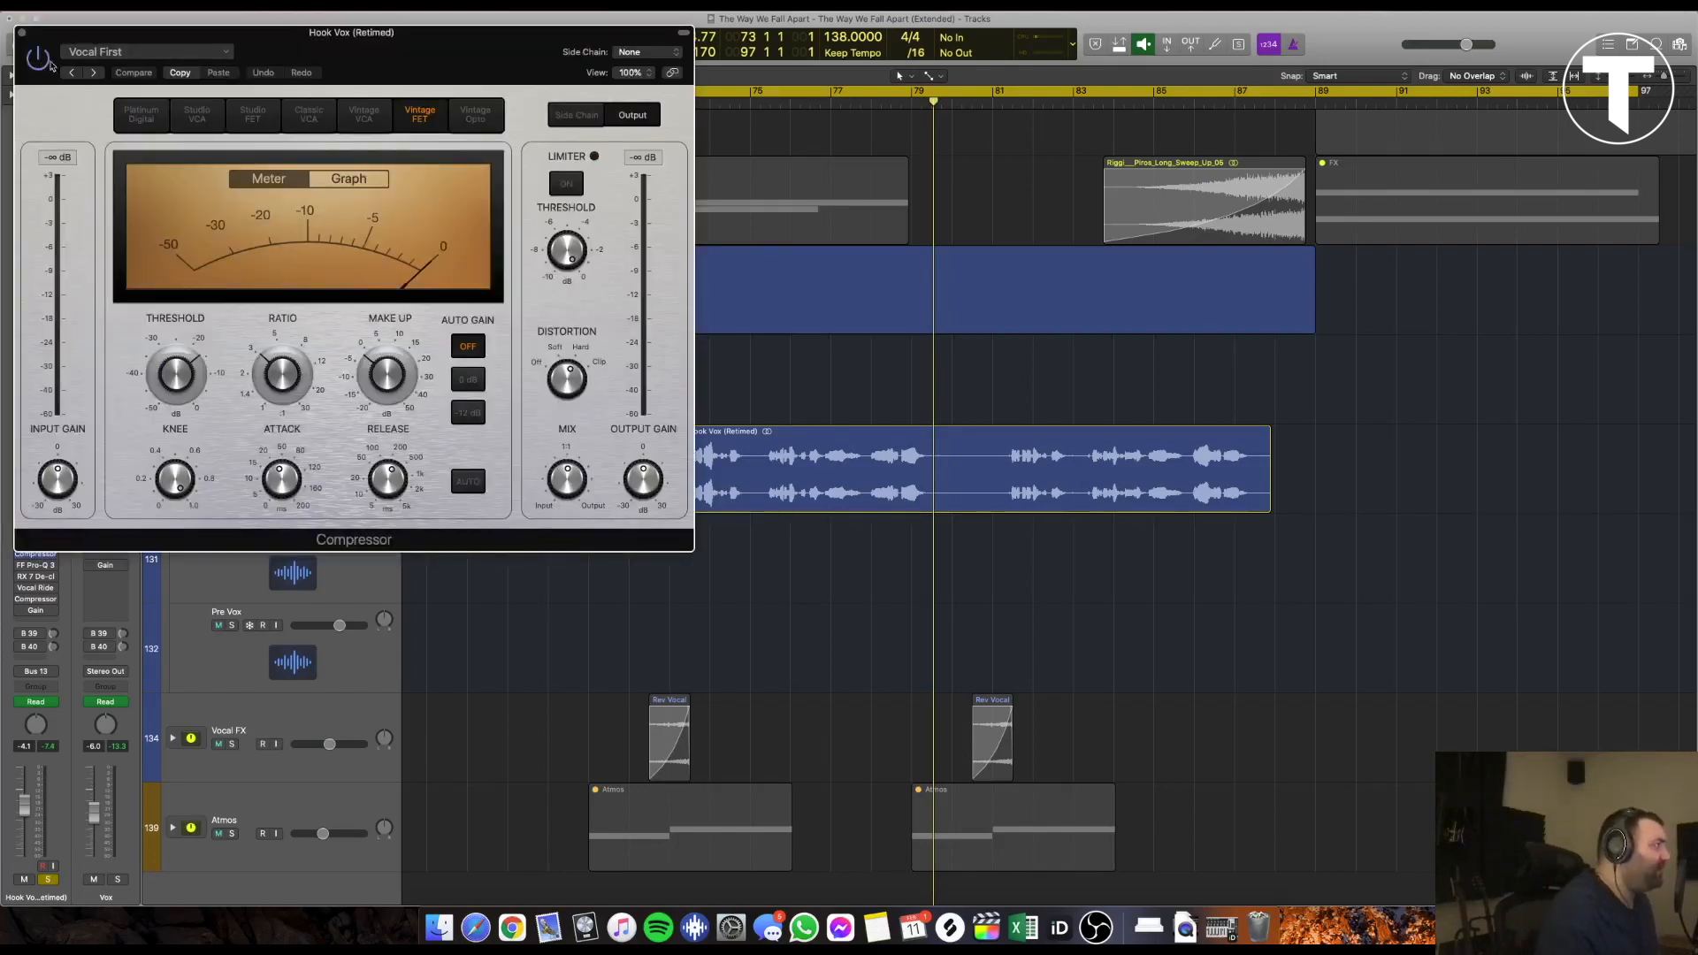
drag(323, 67, 543, 258)
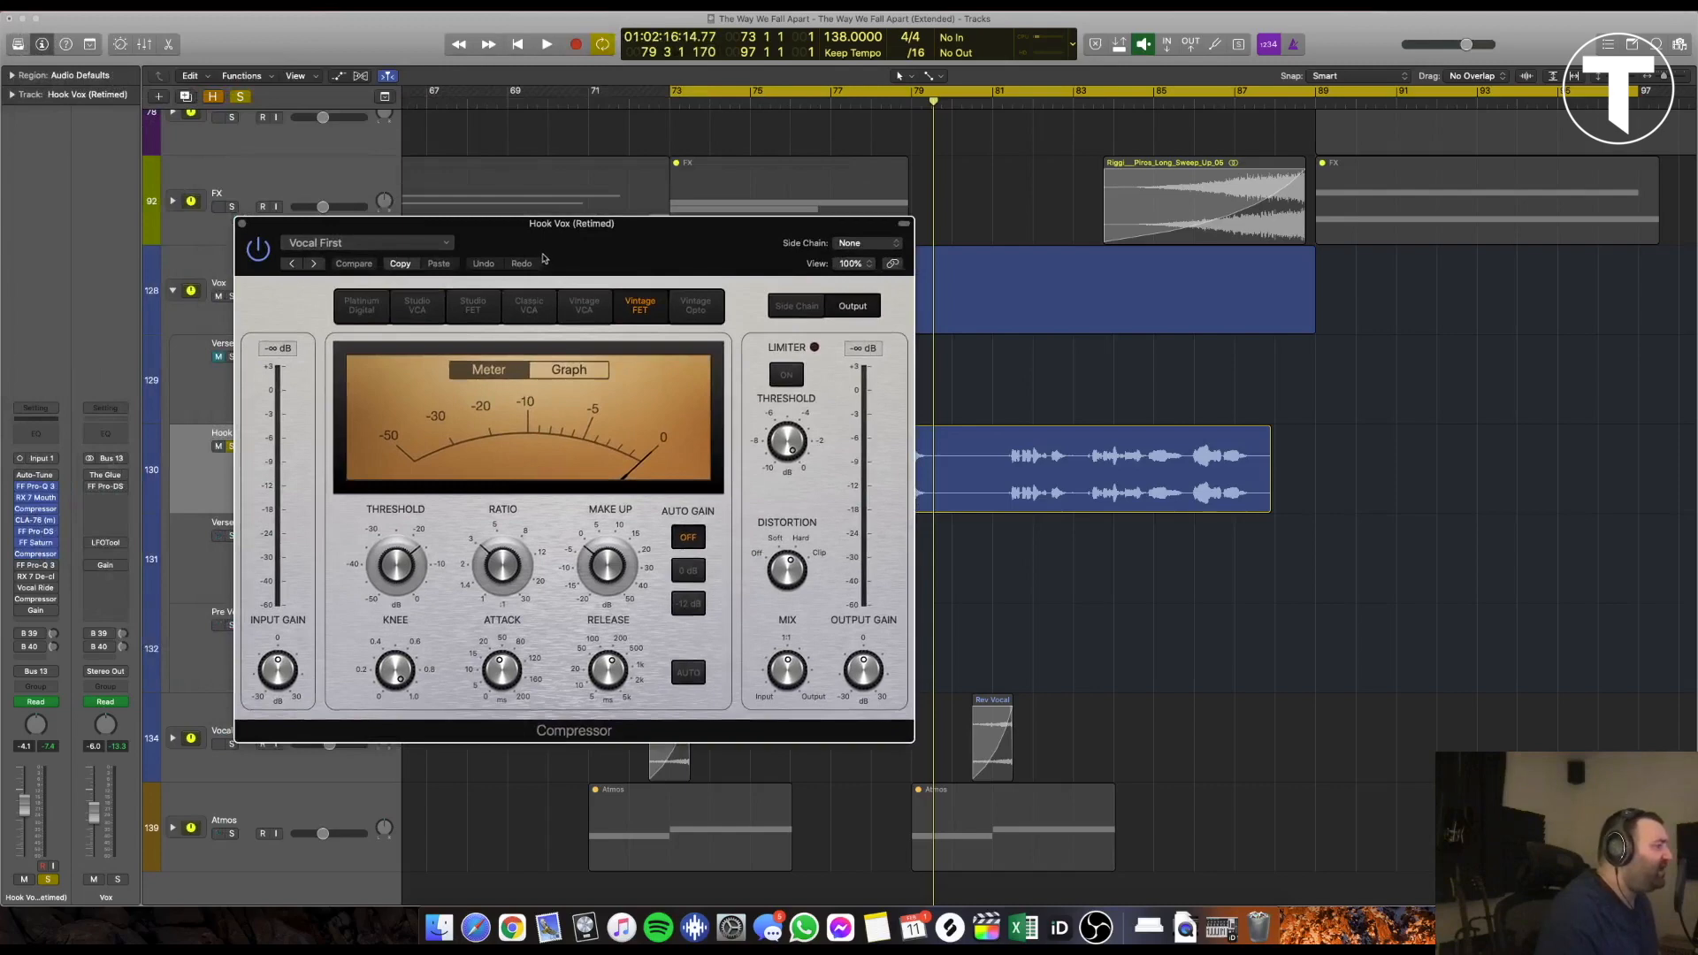
key(space)
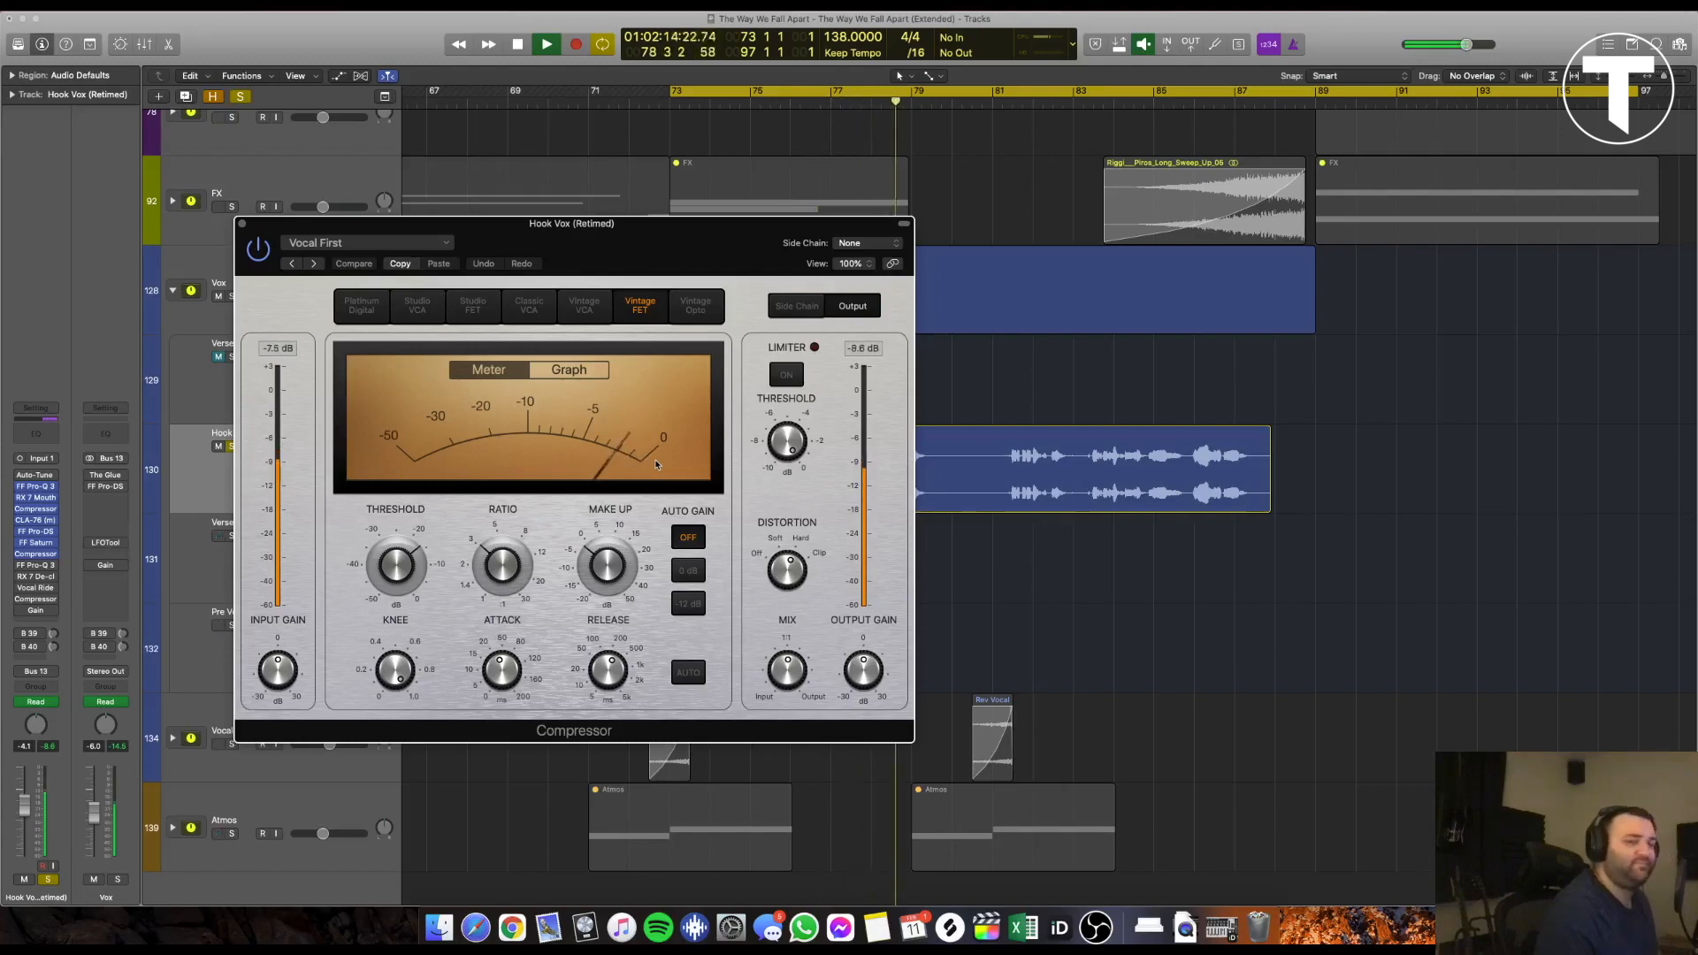
key(space)
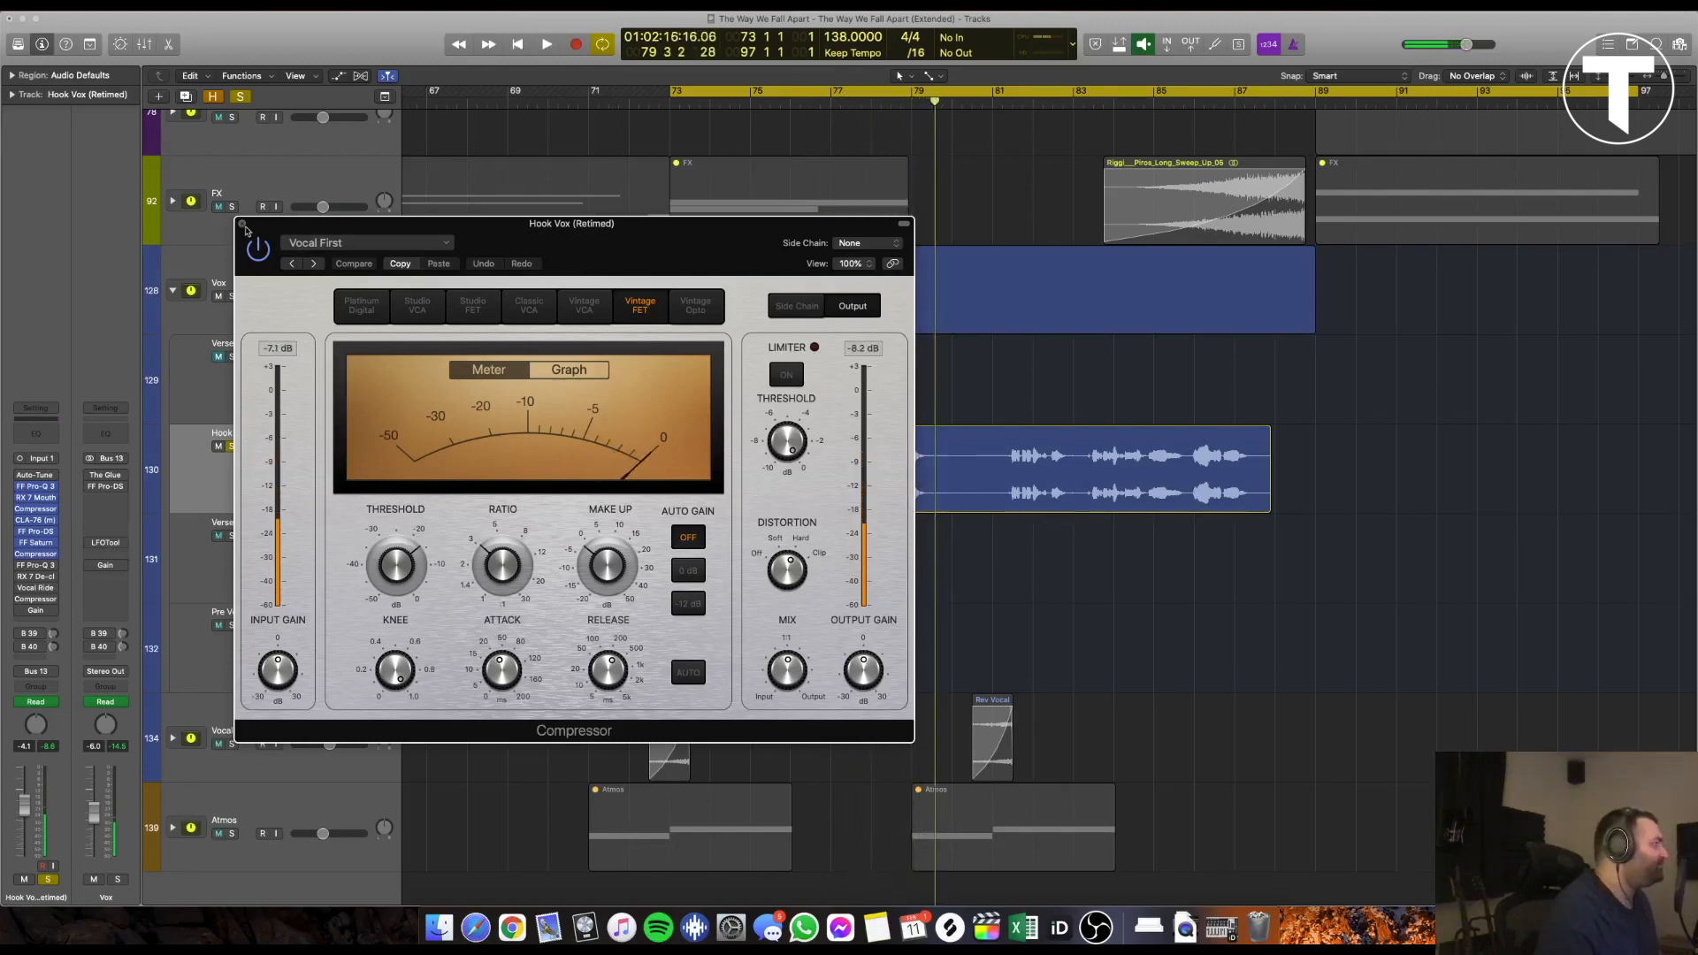
click(243, 225)
Open and switch on the second FF Pro-Q 3 with the Resonate Freqs preset, audition the hook vocal through it, and close its window
click(35, 564)
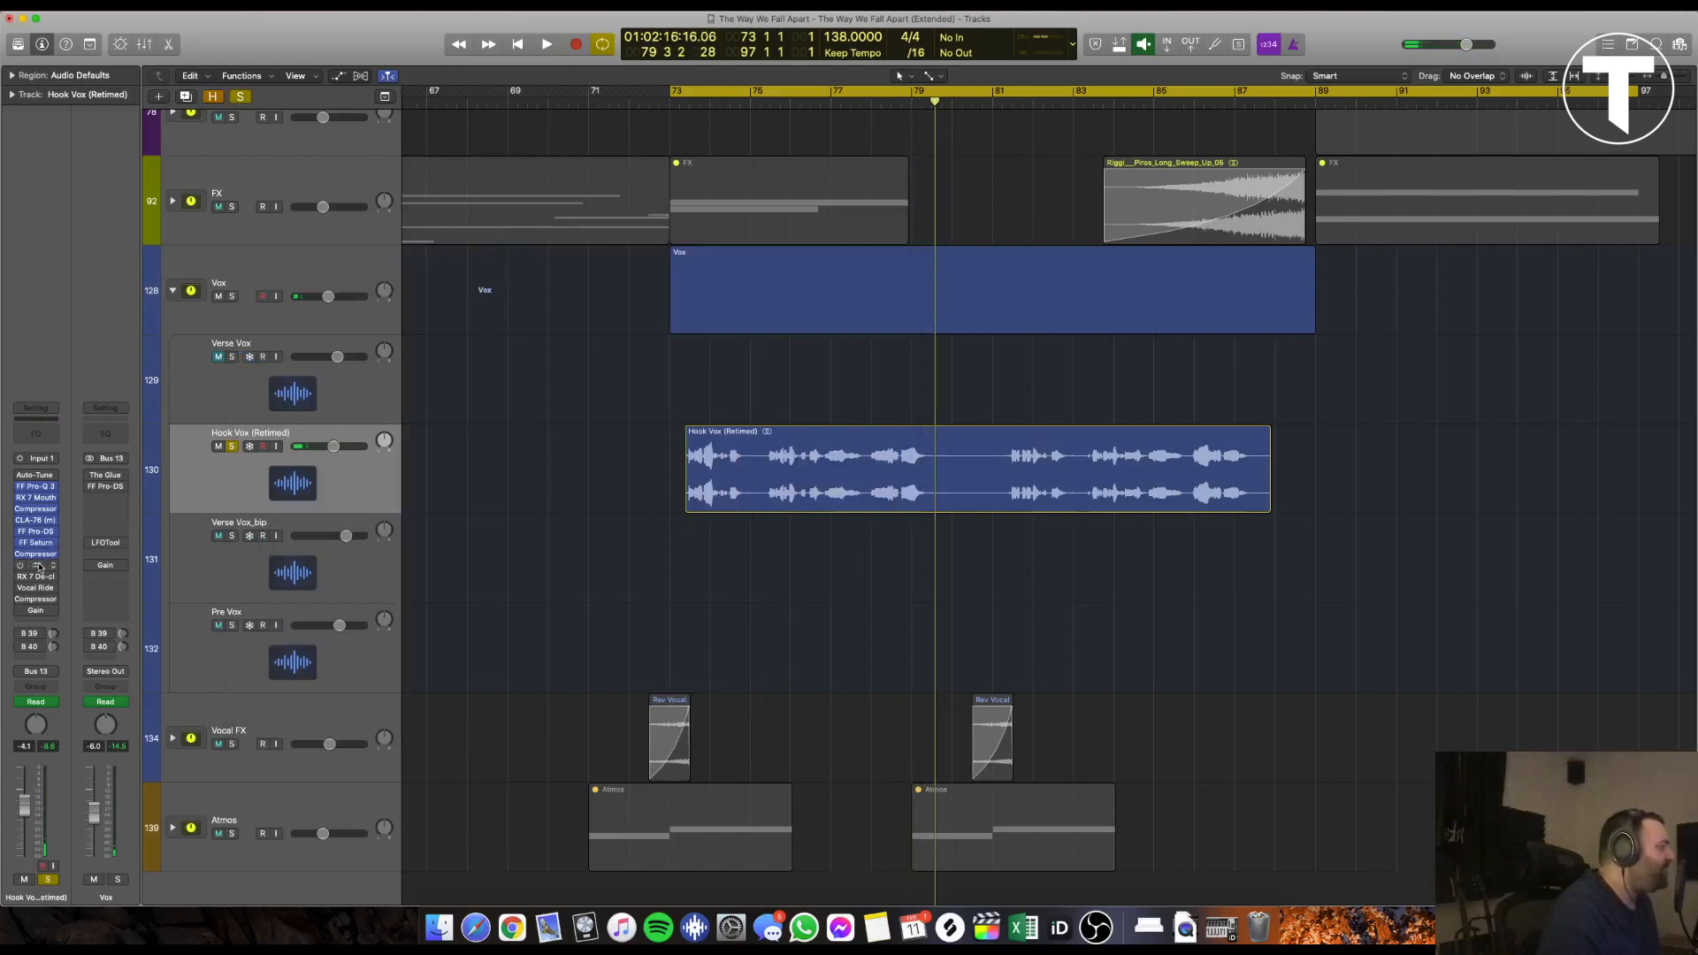
drag(357, 32, 606, 139)
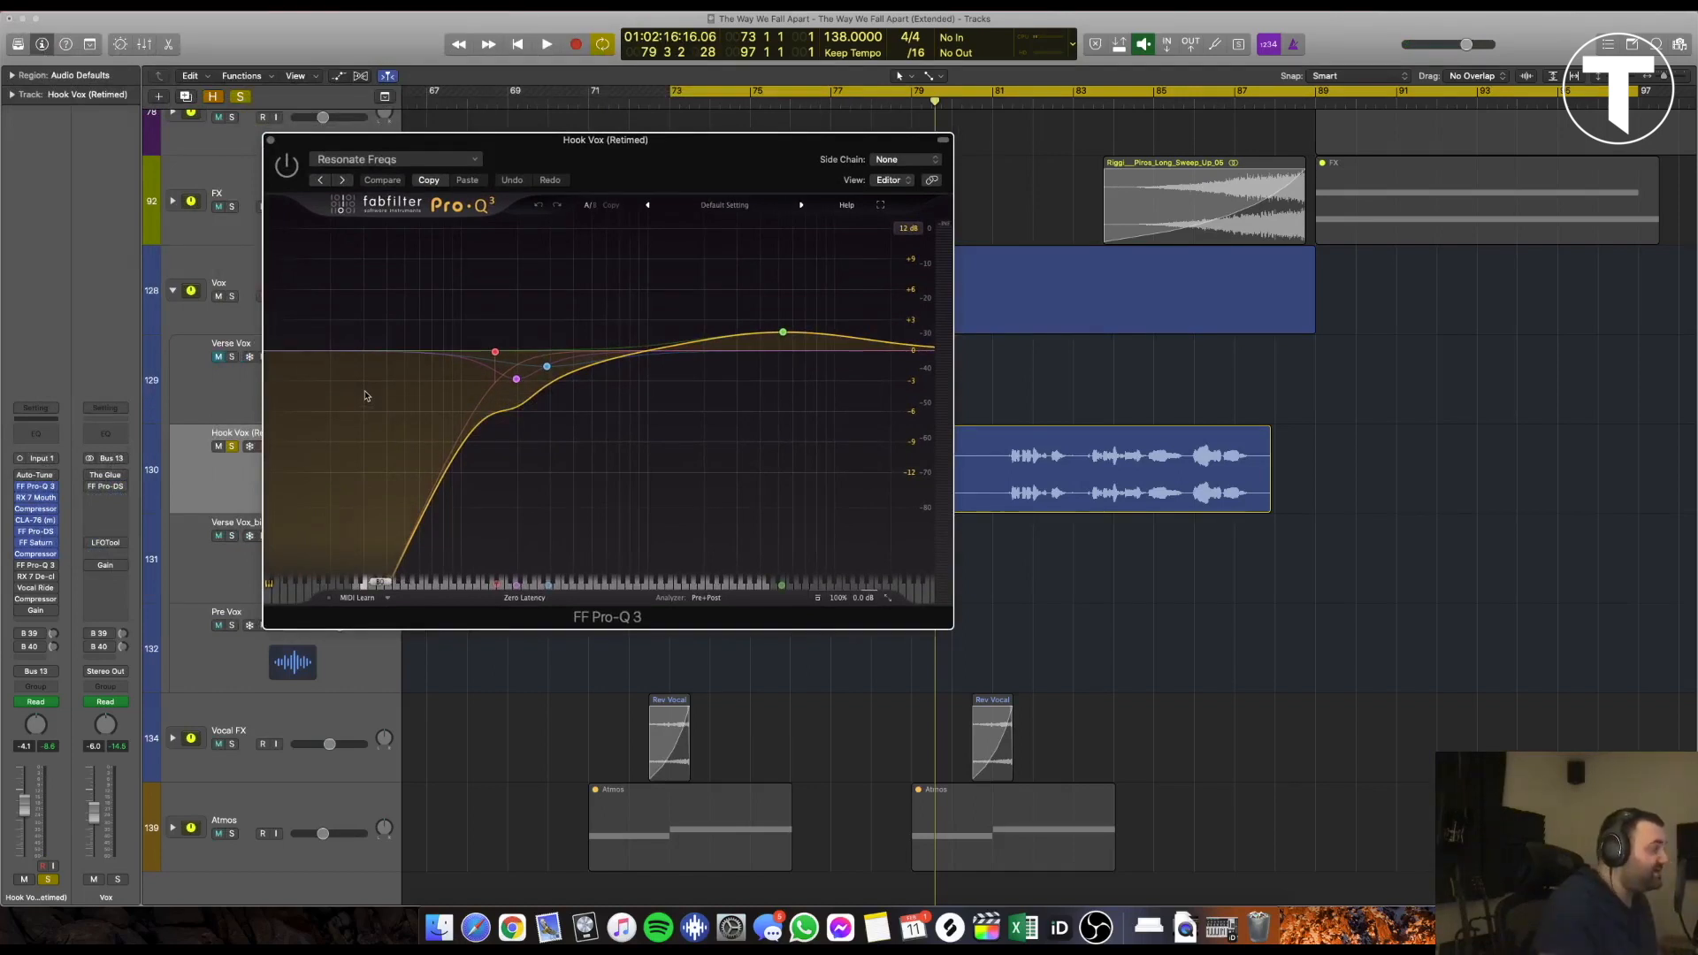
mouse_move(41, 544)
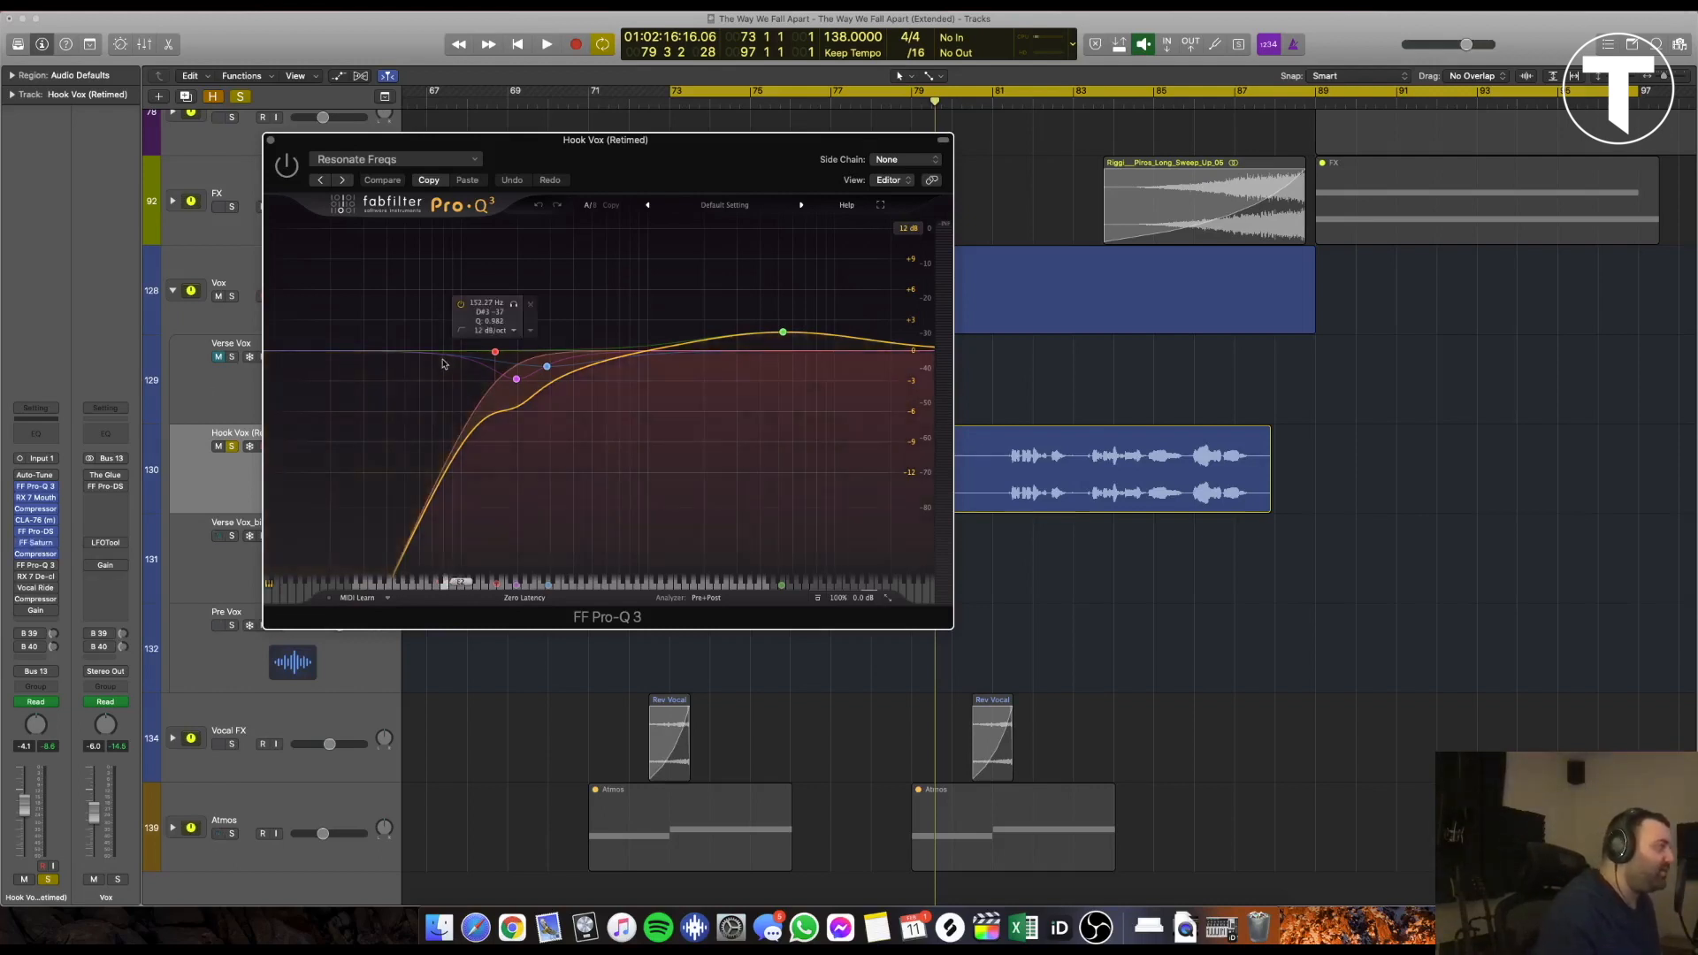
mouse_move(387, 353)
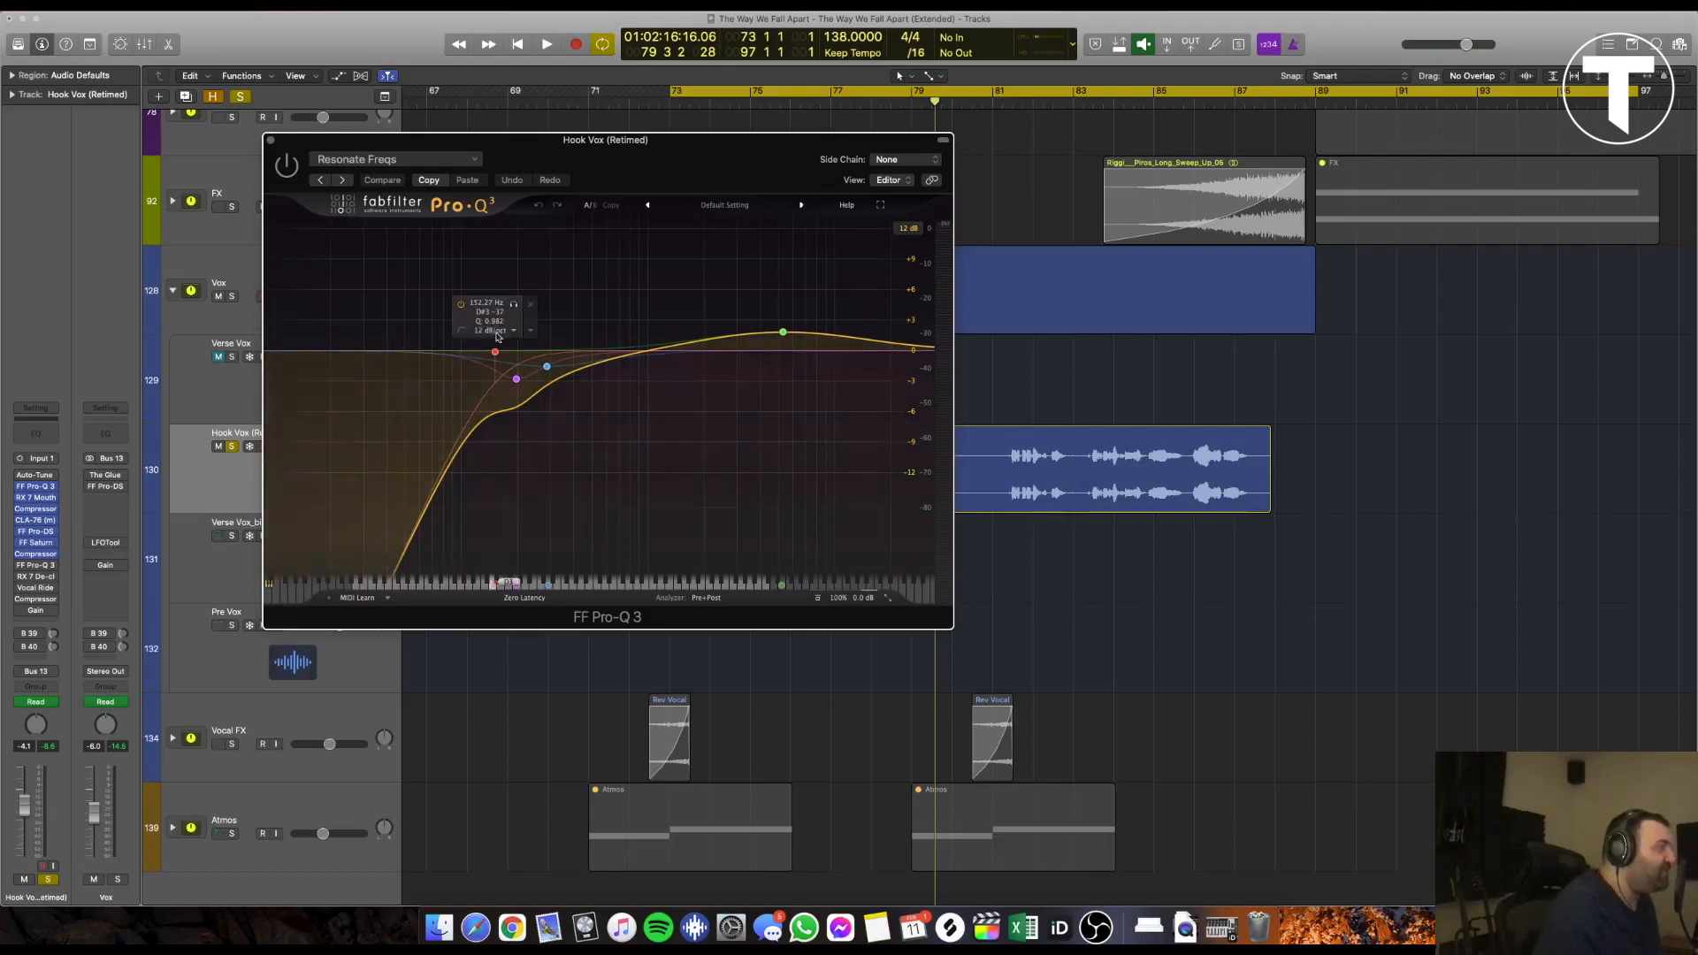
mouse_move(517, 380)
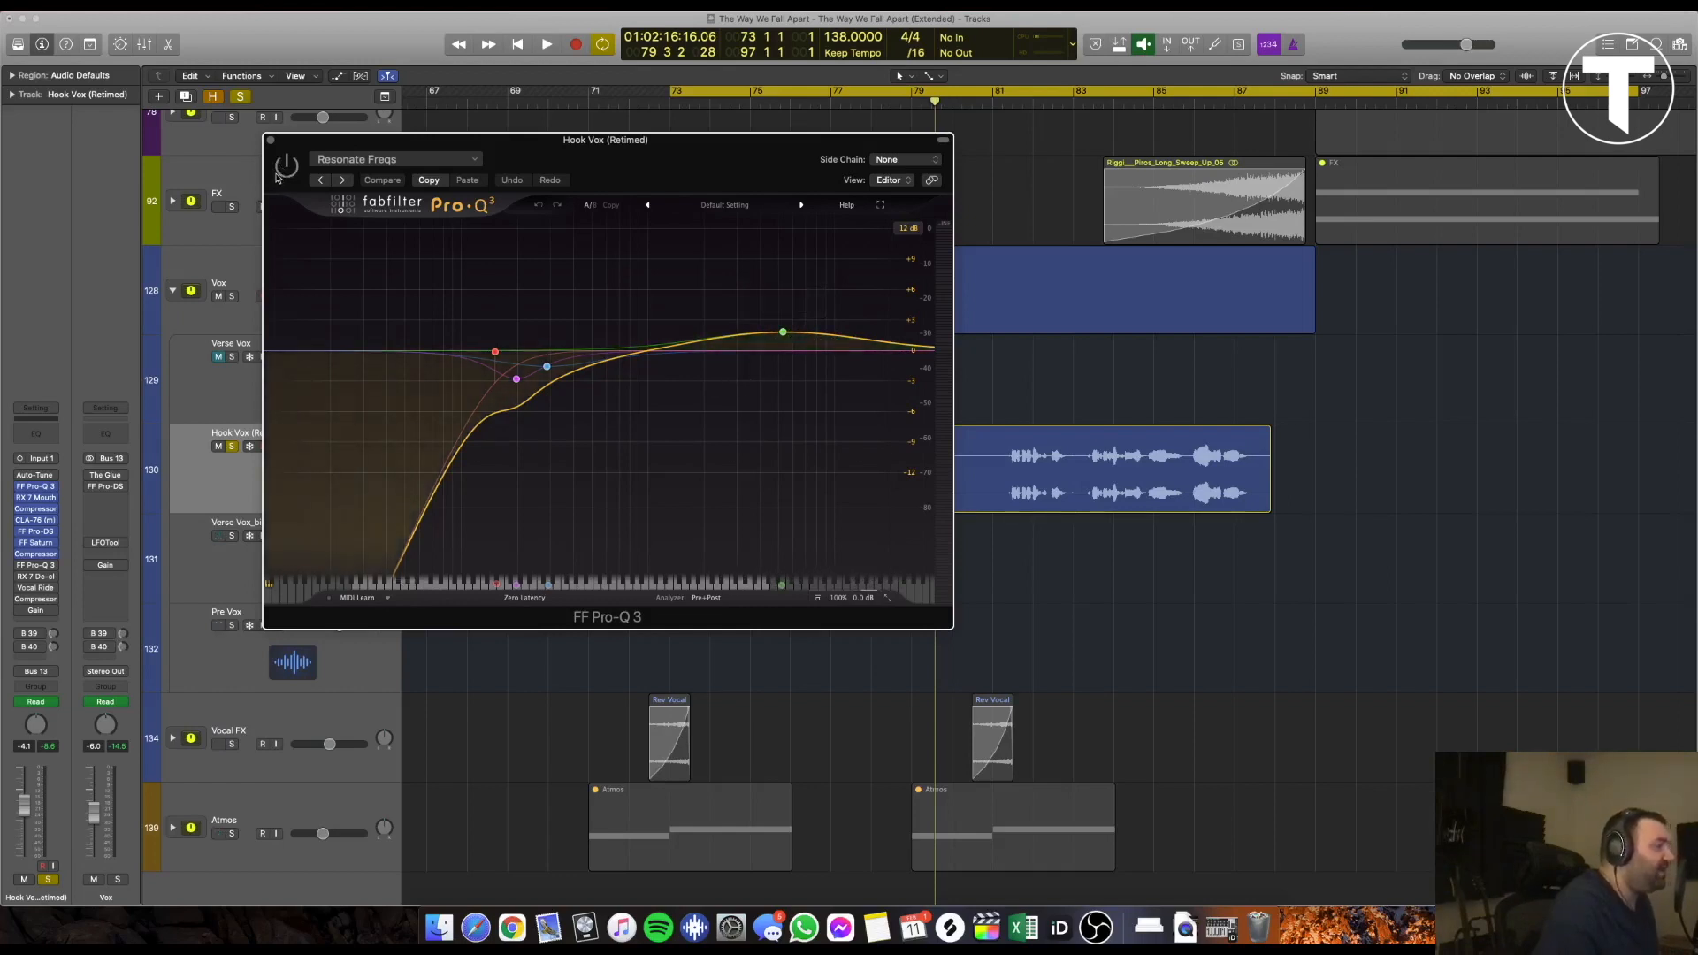
key(space)
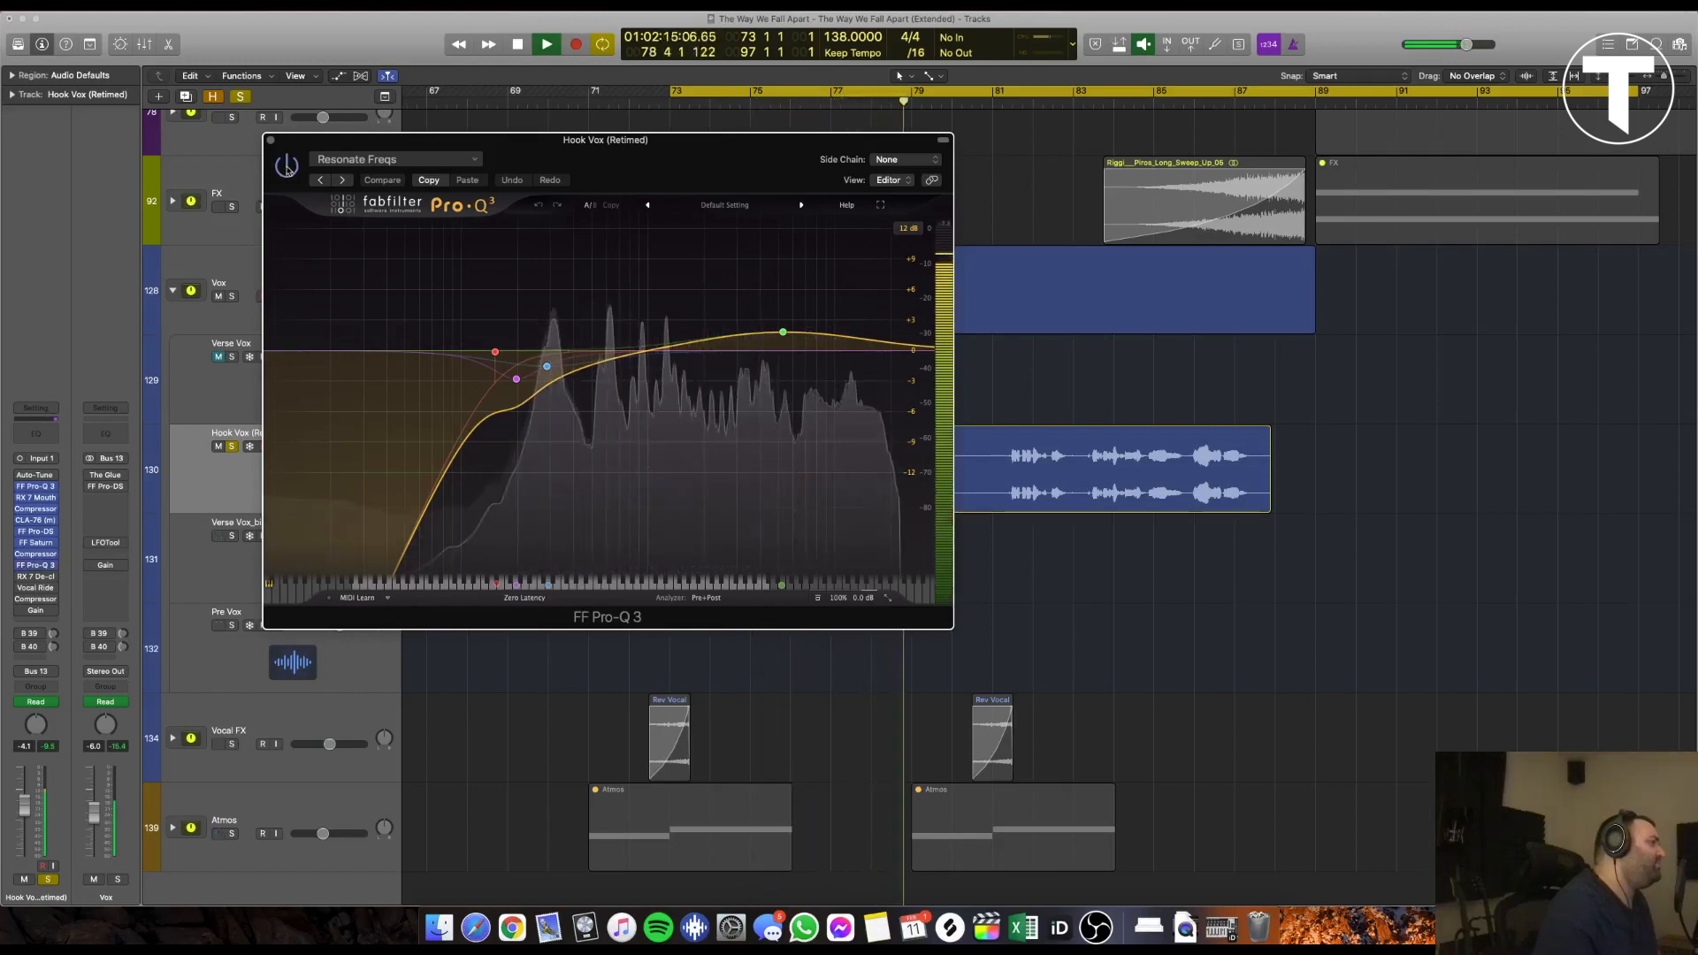
key(space)
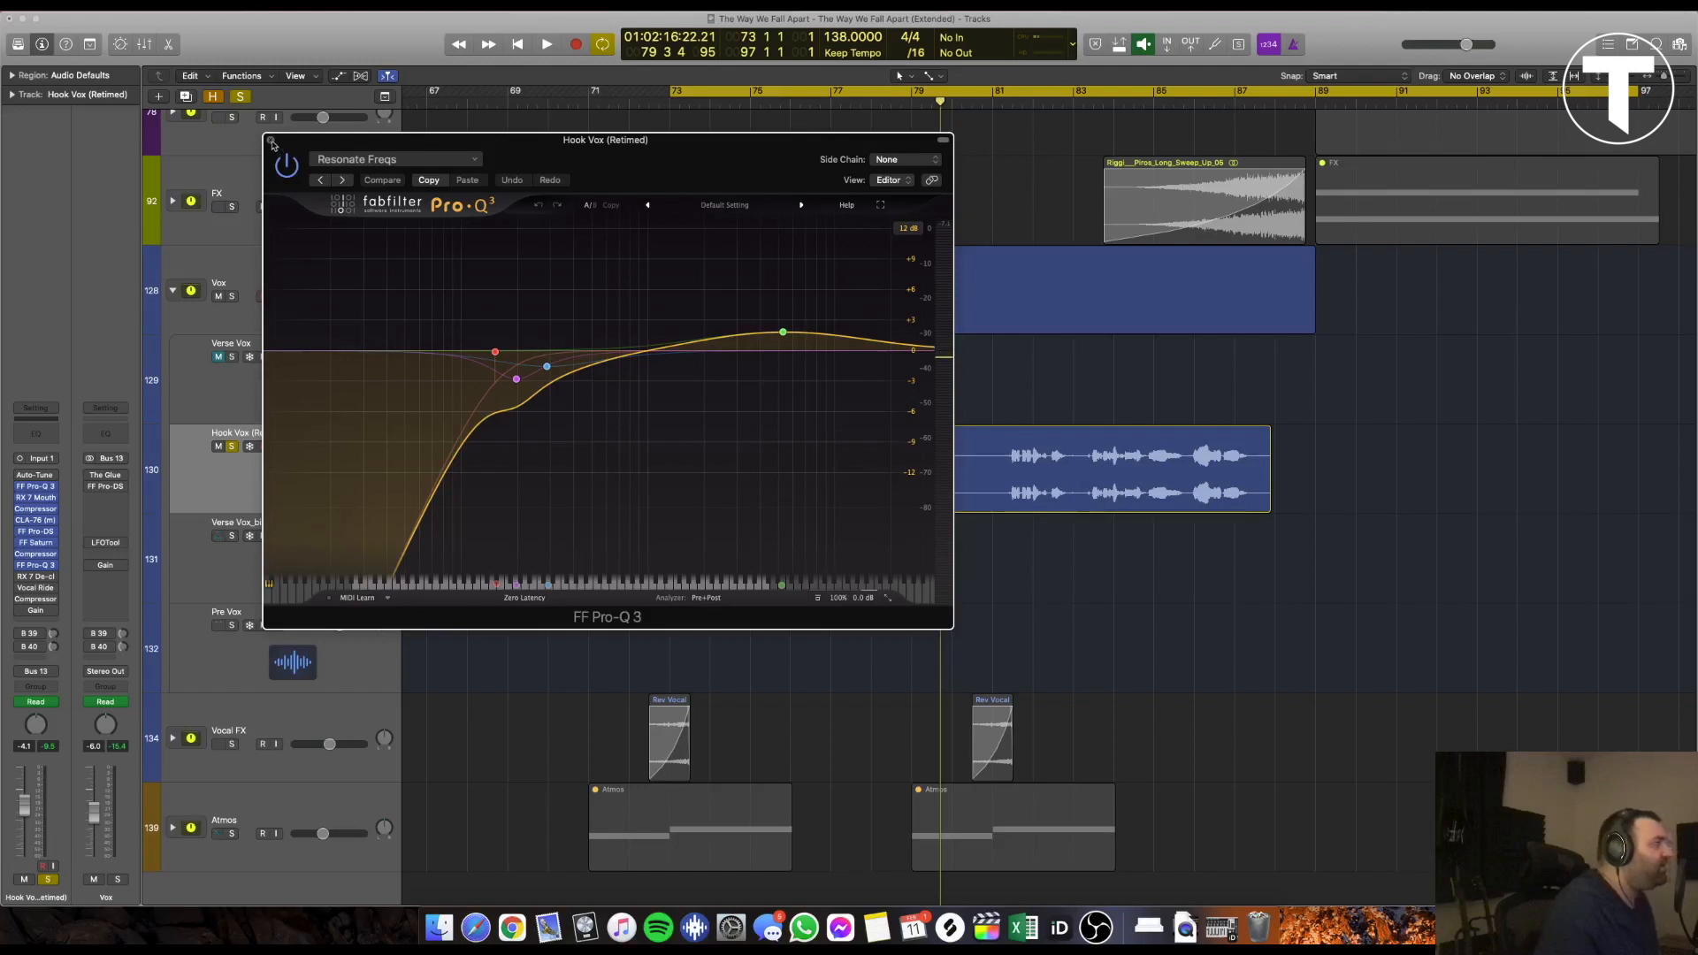
click(272, 140)
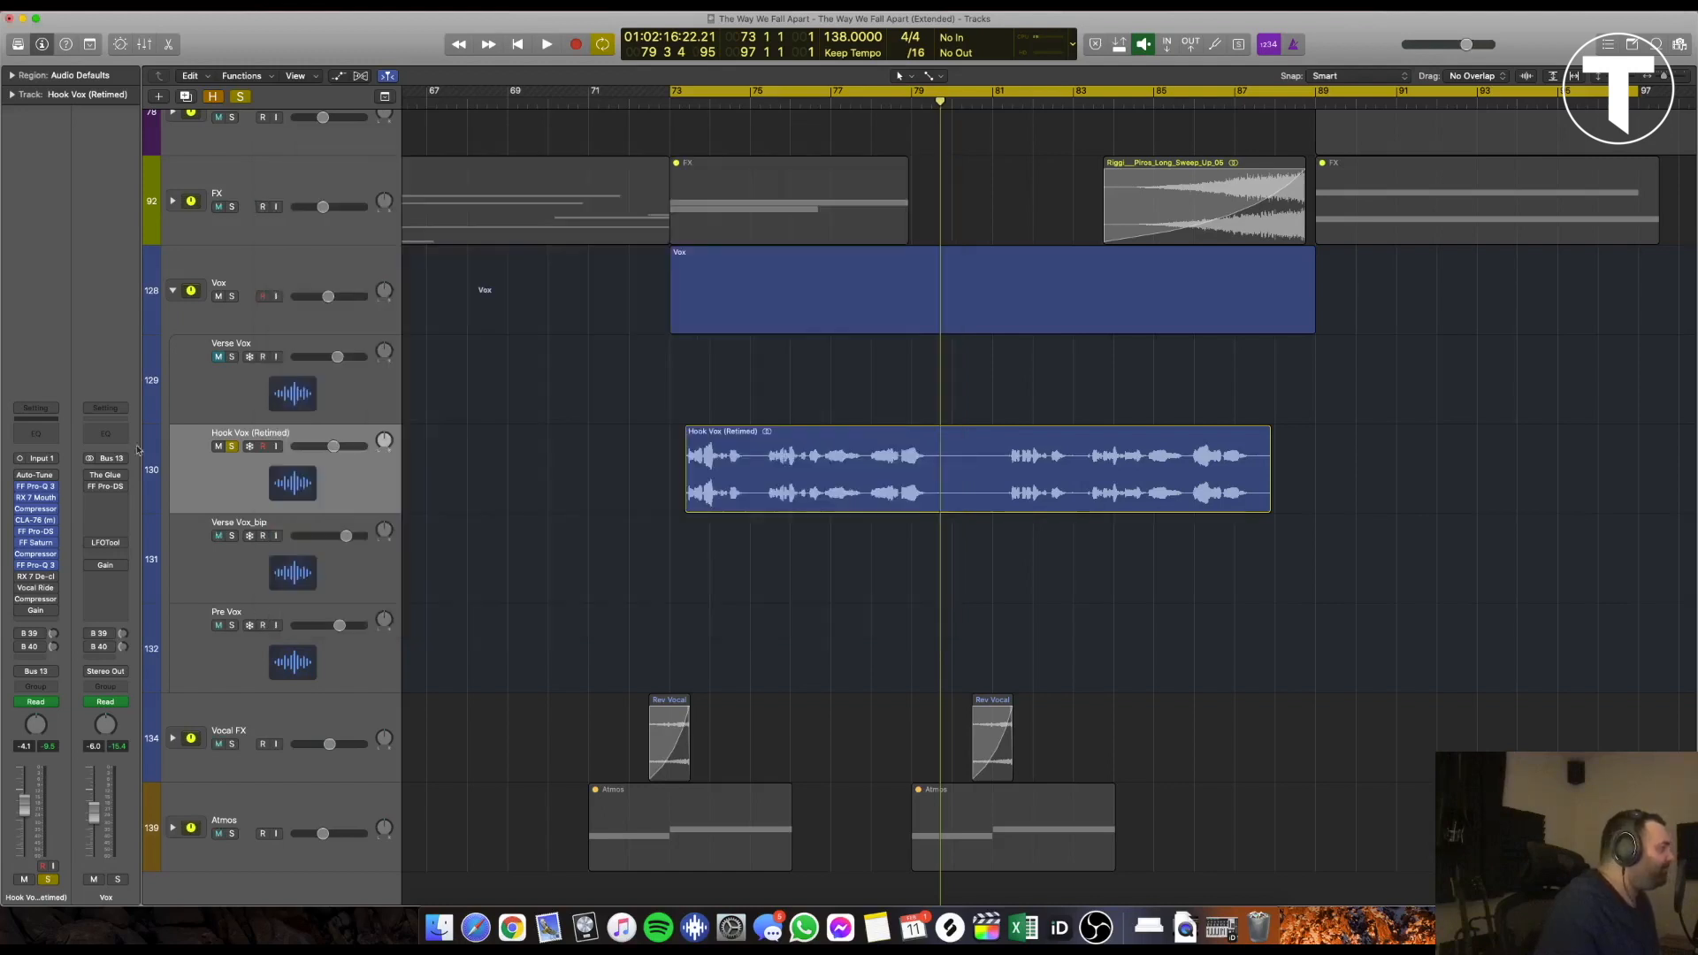
Open and switch on RX 7 De-click with its Single-band algorithm, and close its window
click(36, 575)
drag(145, 262, 544, 587)
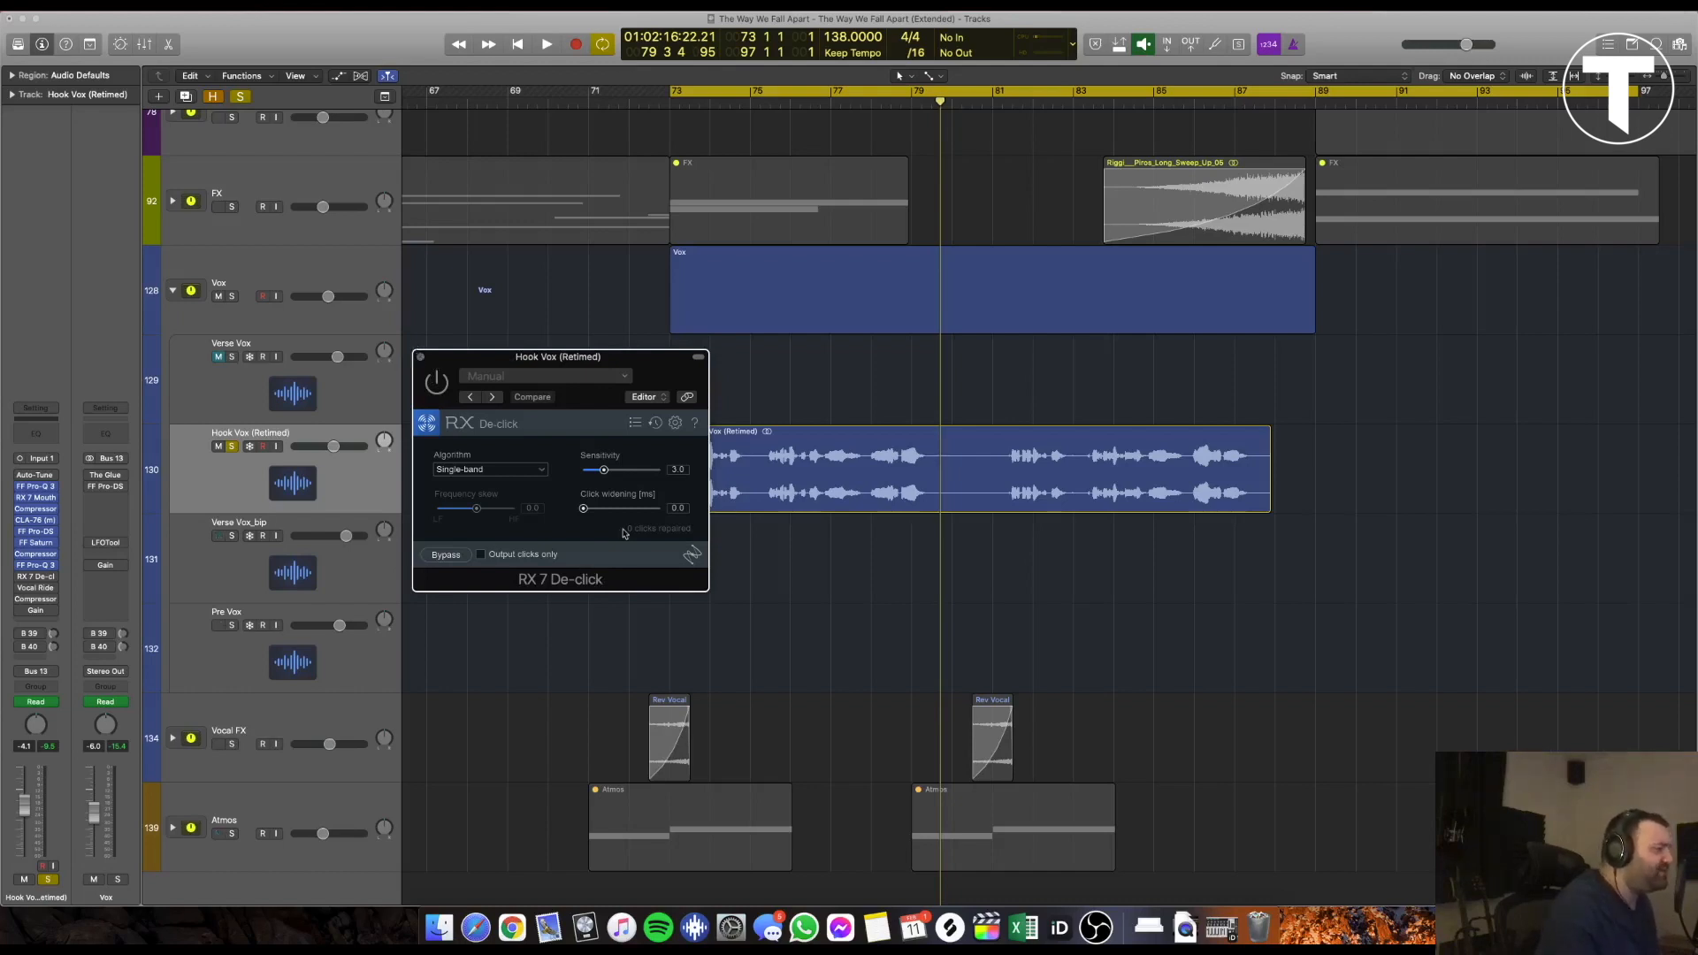
click(421, 357)
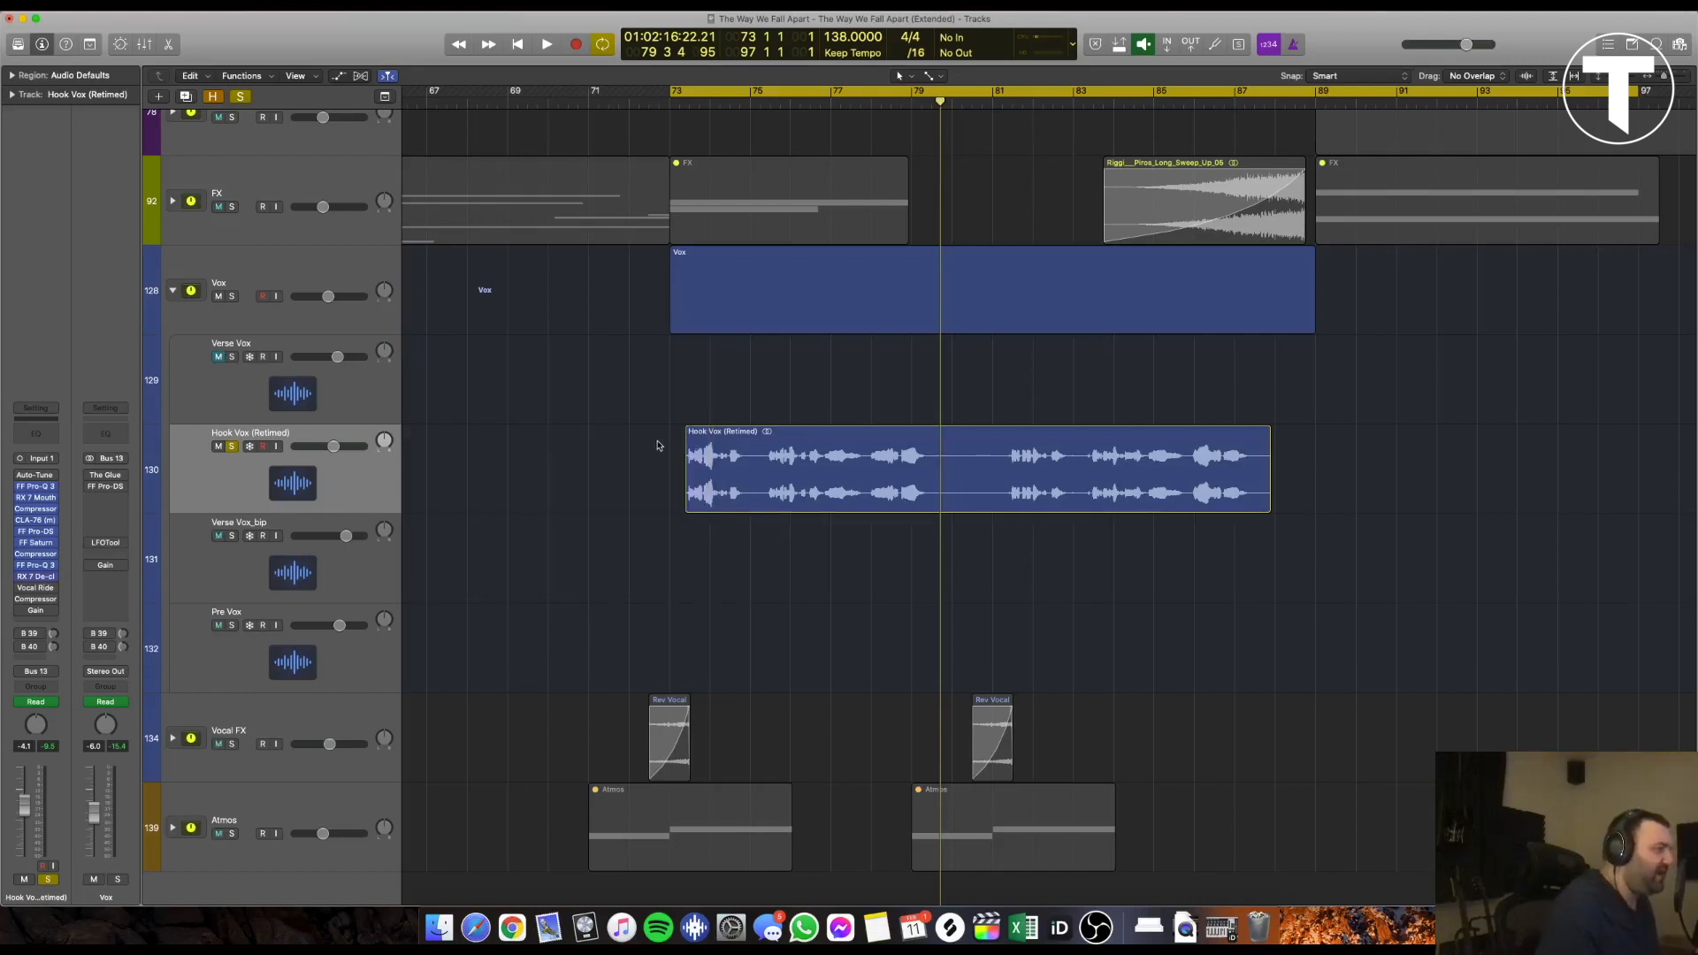
scroll(657, 445, up, 1)
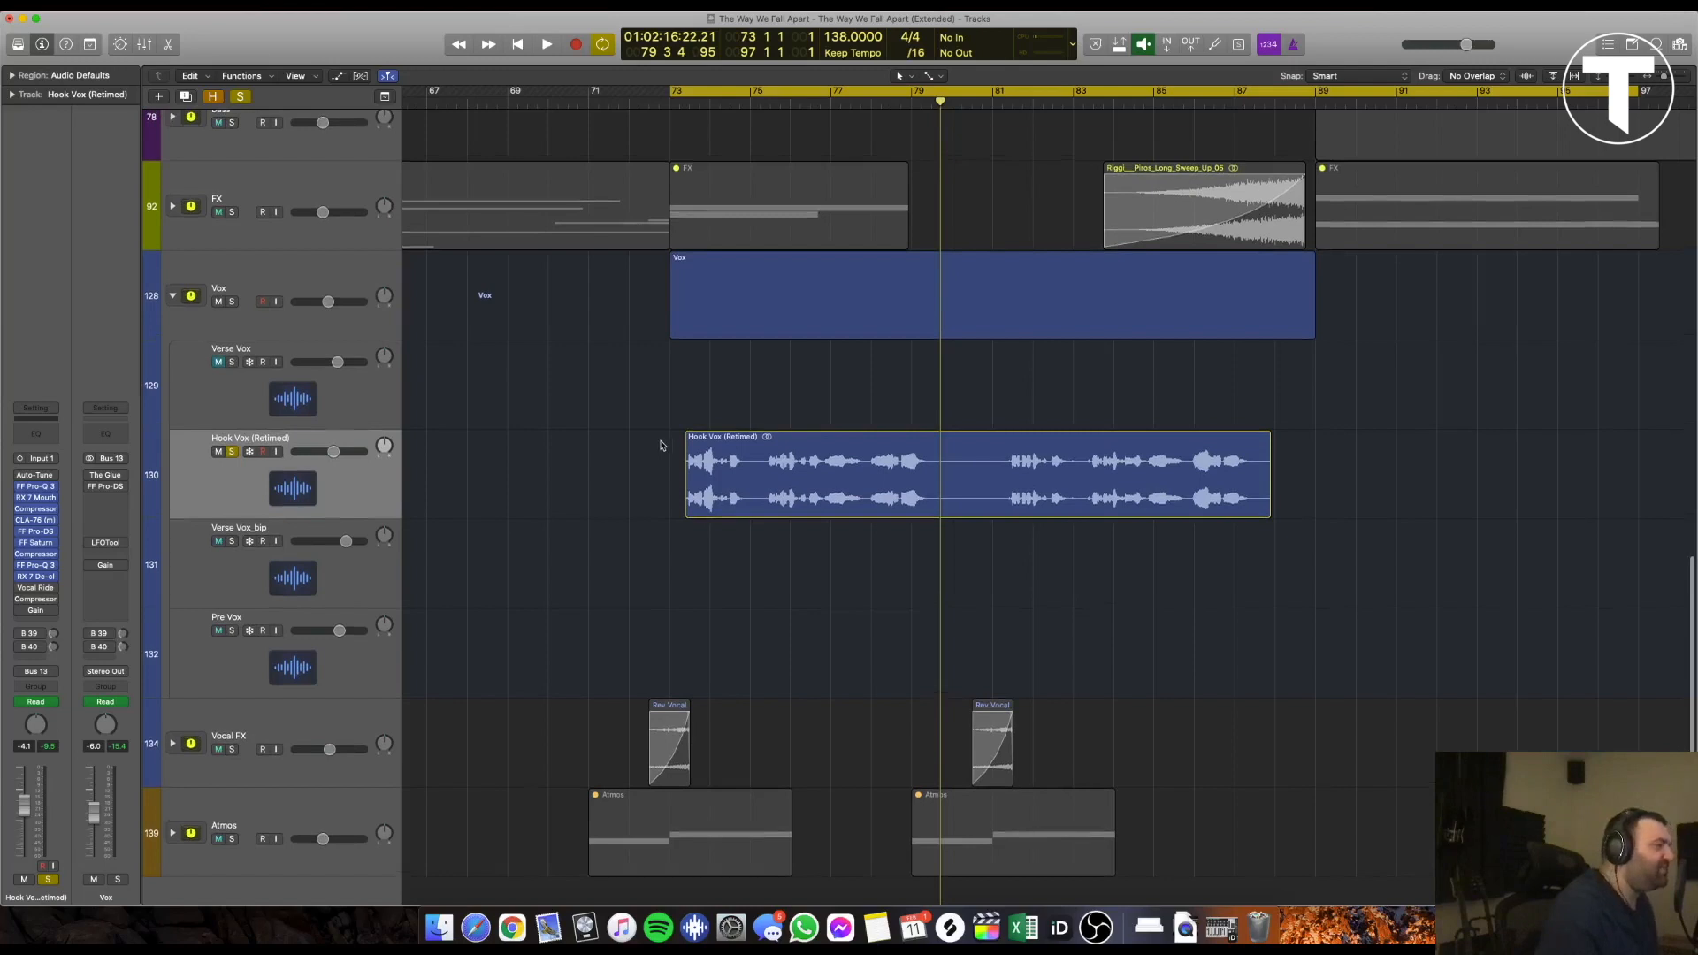
scroll(659, 444, down, 1)
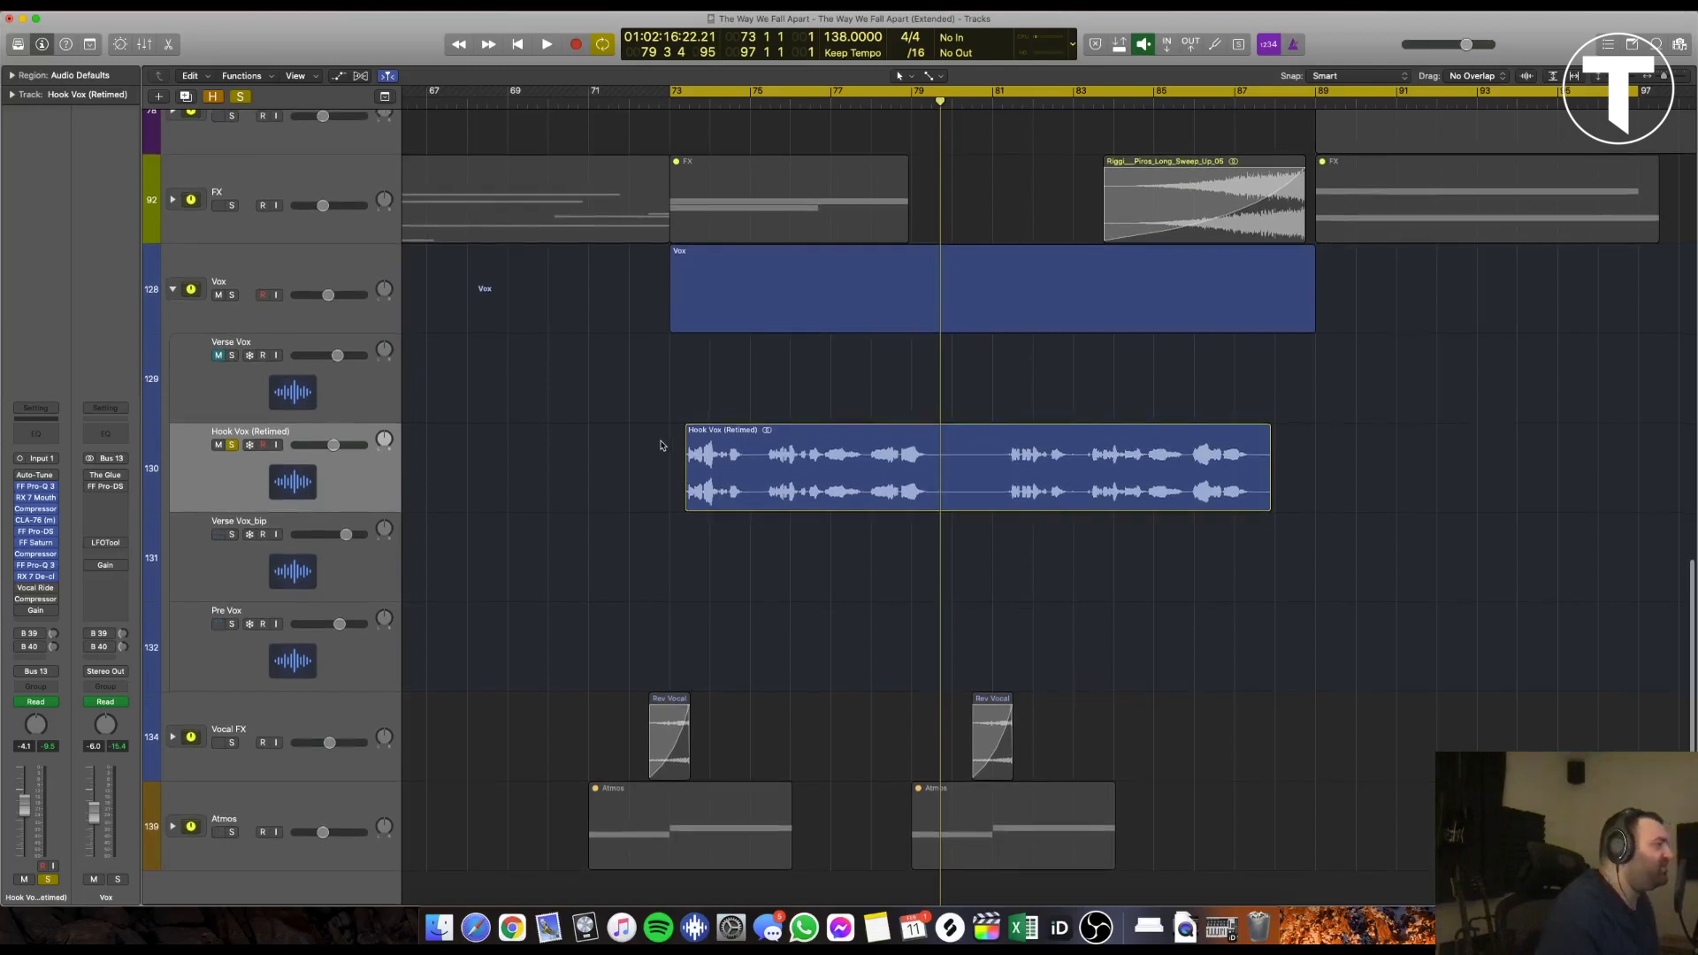
Open Vocal Rider and display the Rider Fader automation across the selected Hook Vox (Retimed) region
click(38, 588)
drag(129, 35, 658, 266)
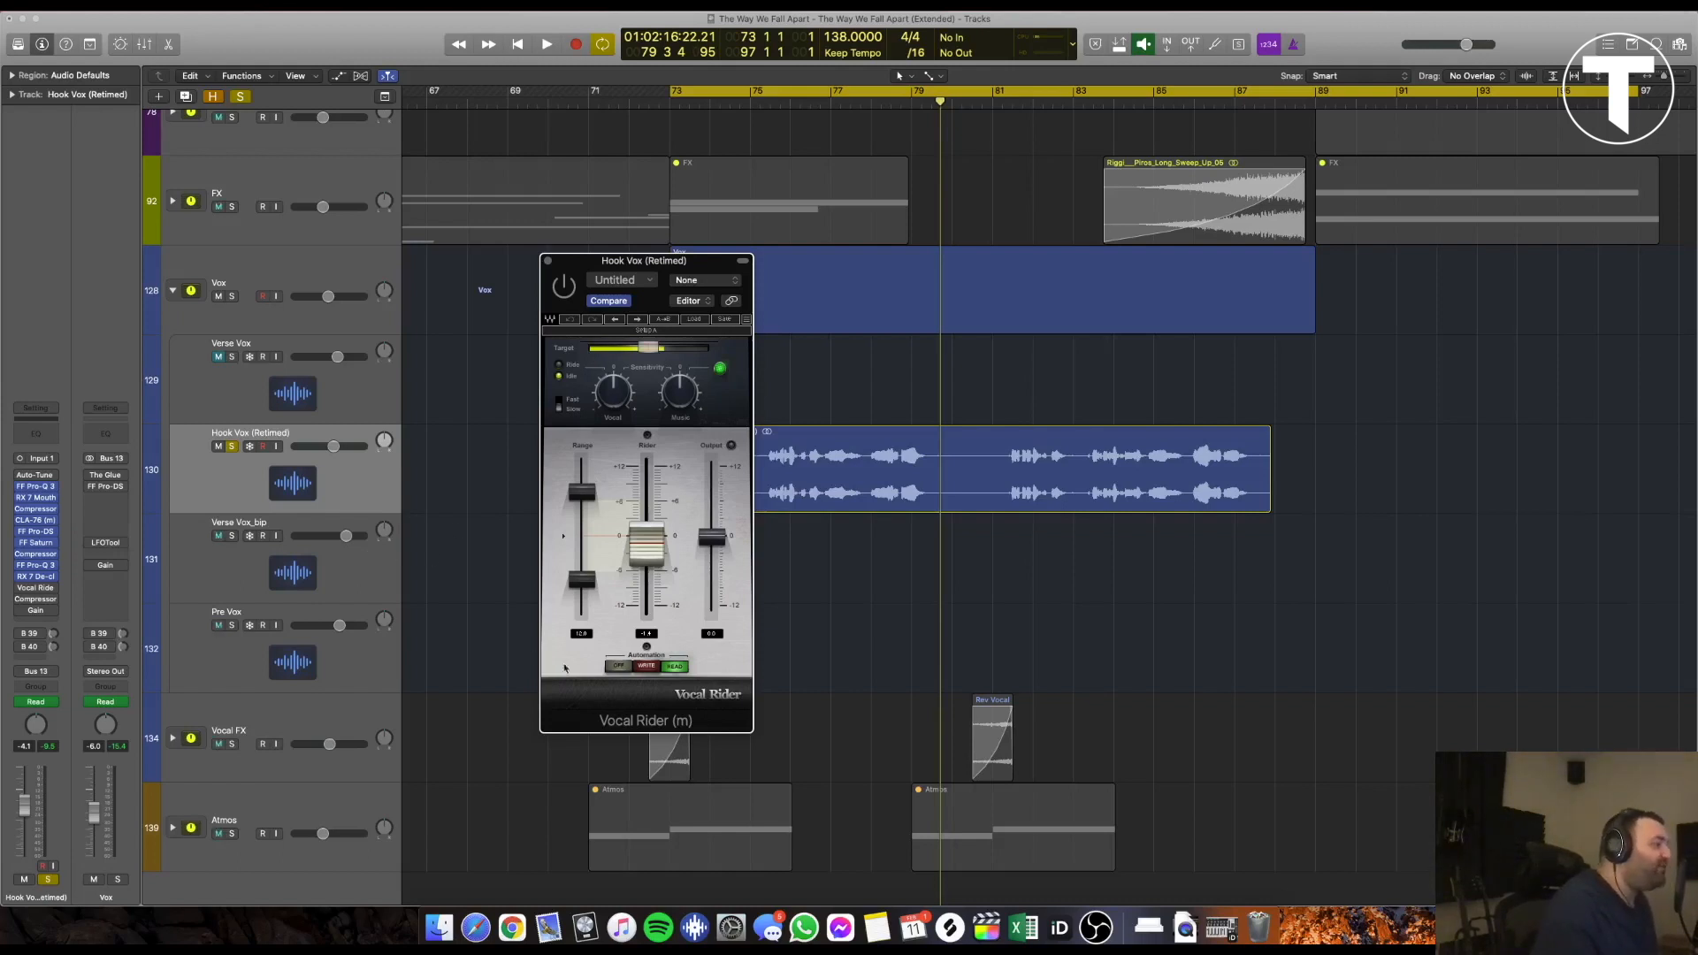
drag(604, 721, 527, 701)
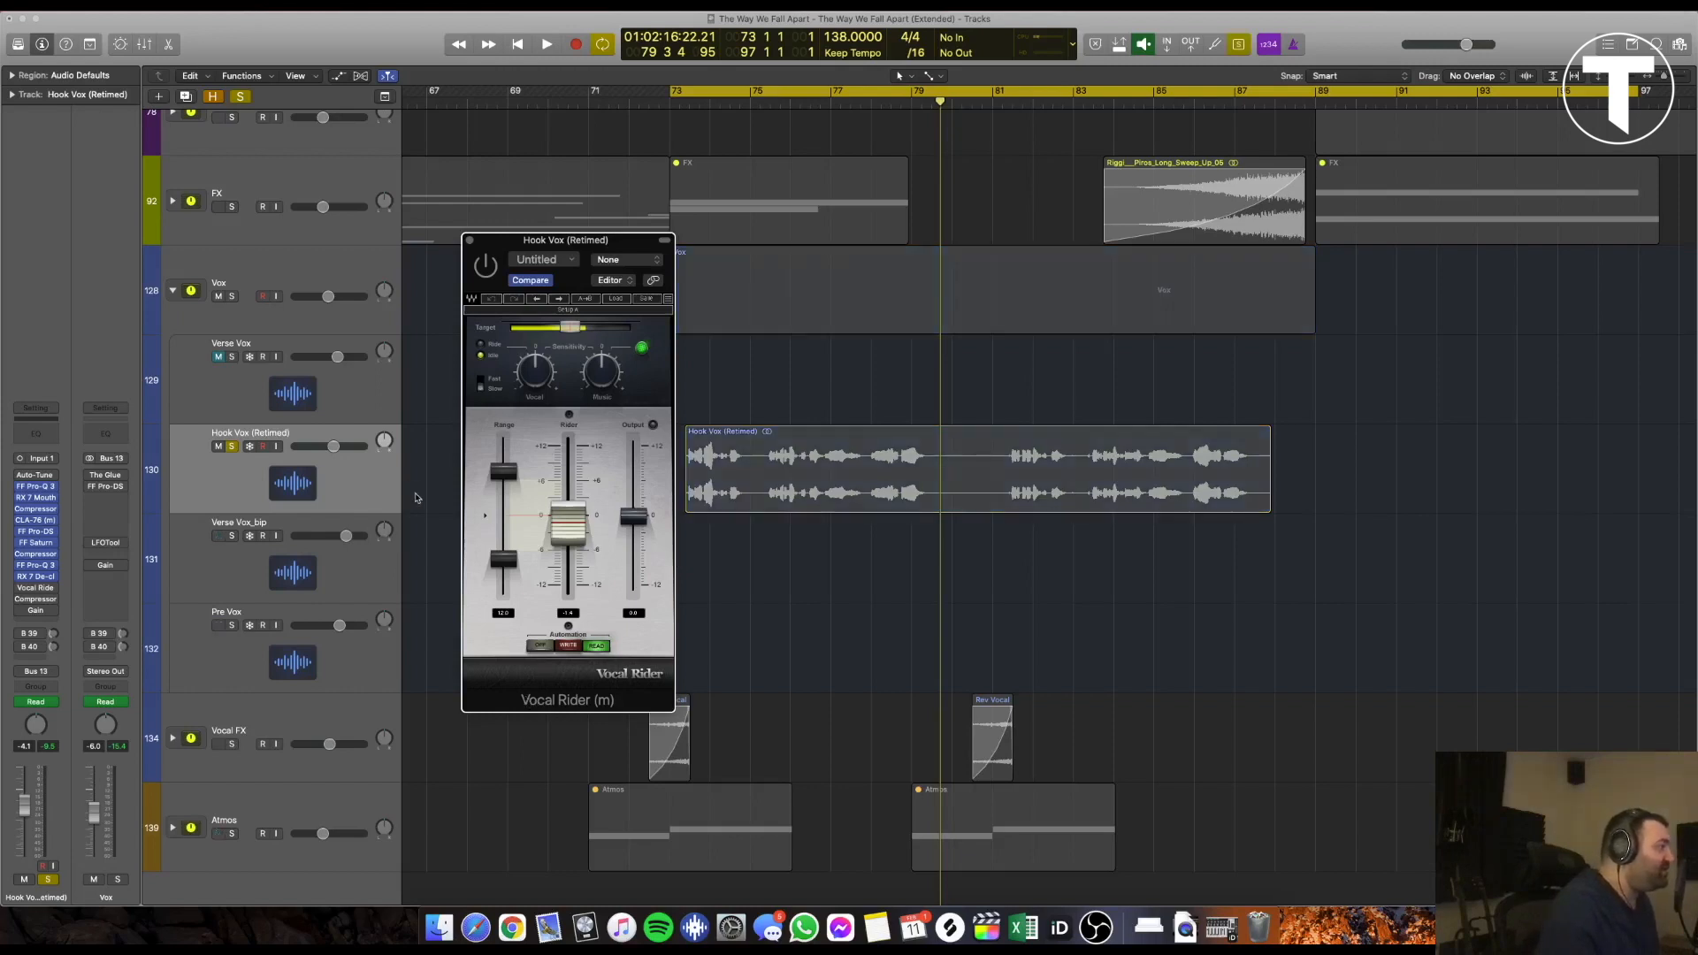
click(428, 491)
click(332, 492)
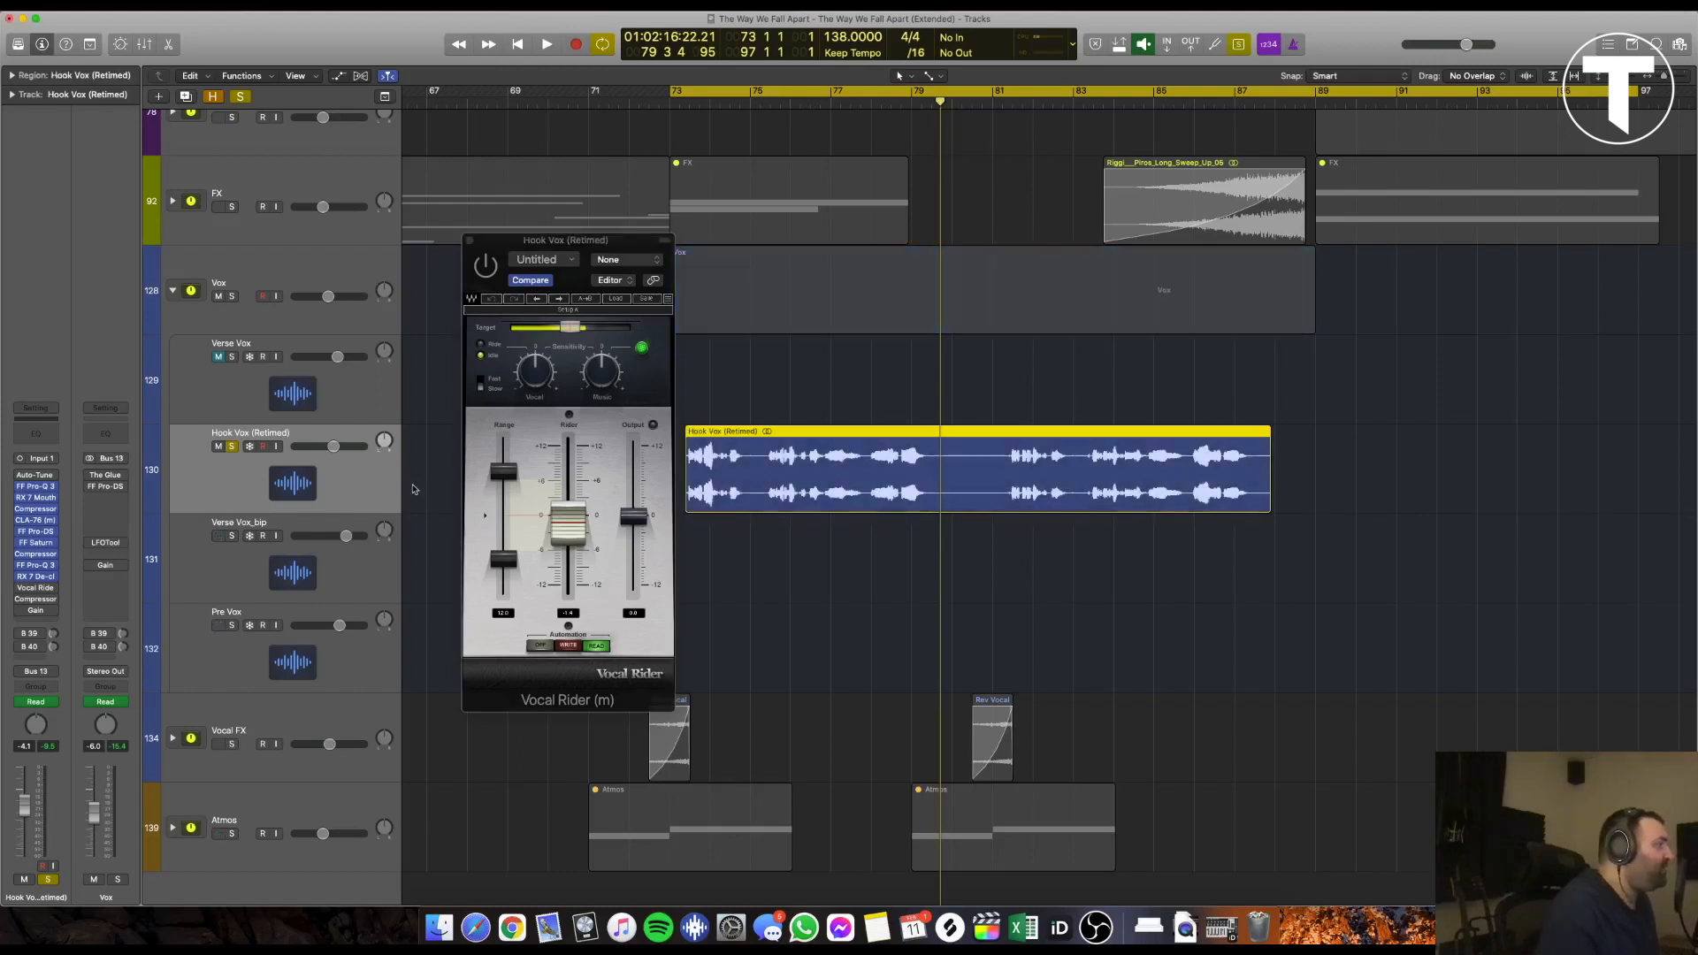
key(a)
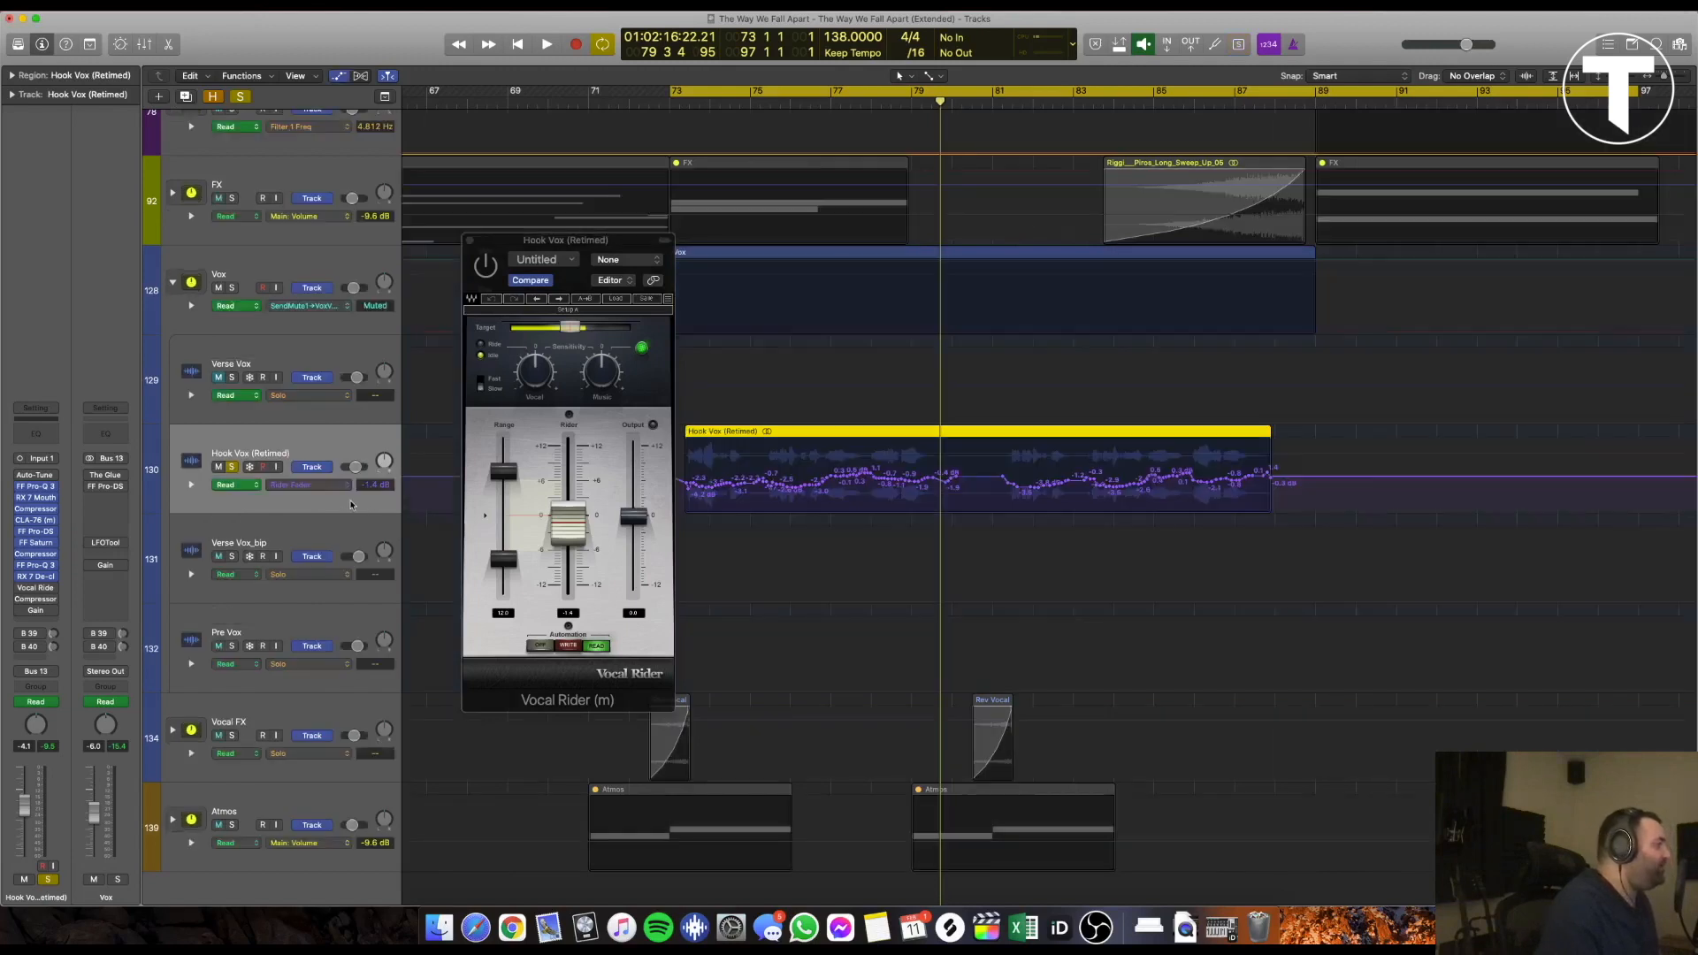
key(z)
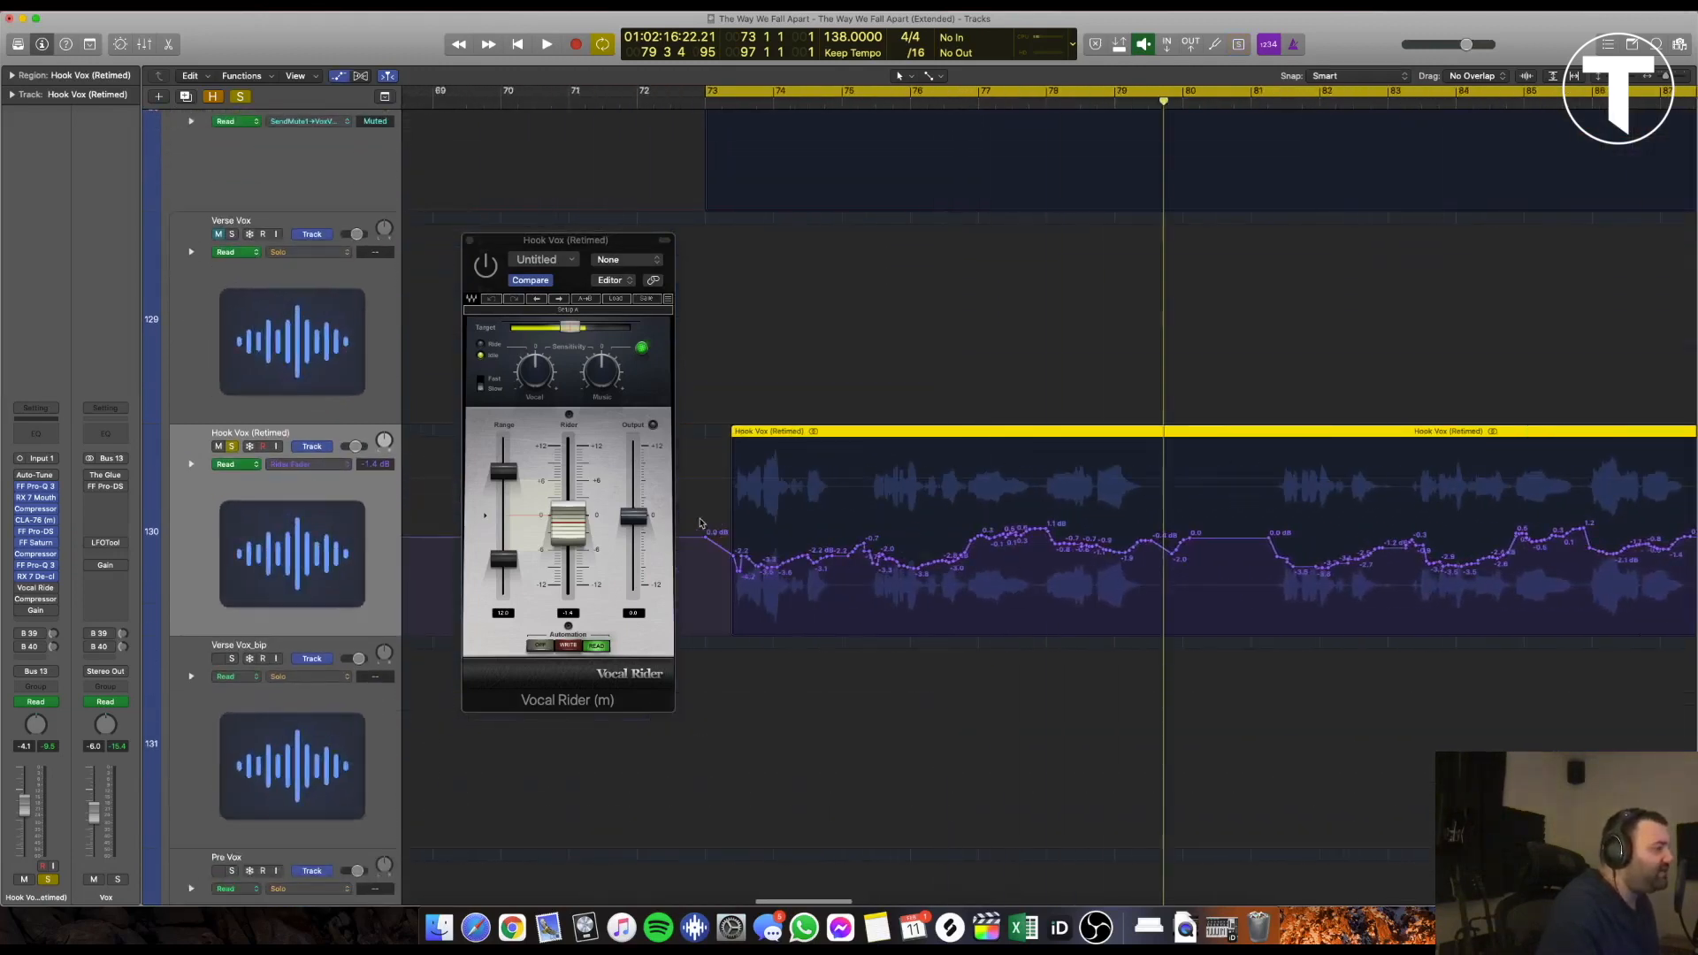
Switch on Vocal Rider, return the automation lane to its Rider Fader parameter, and audition the hook vocal through it
click(485, 266)
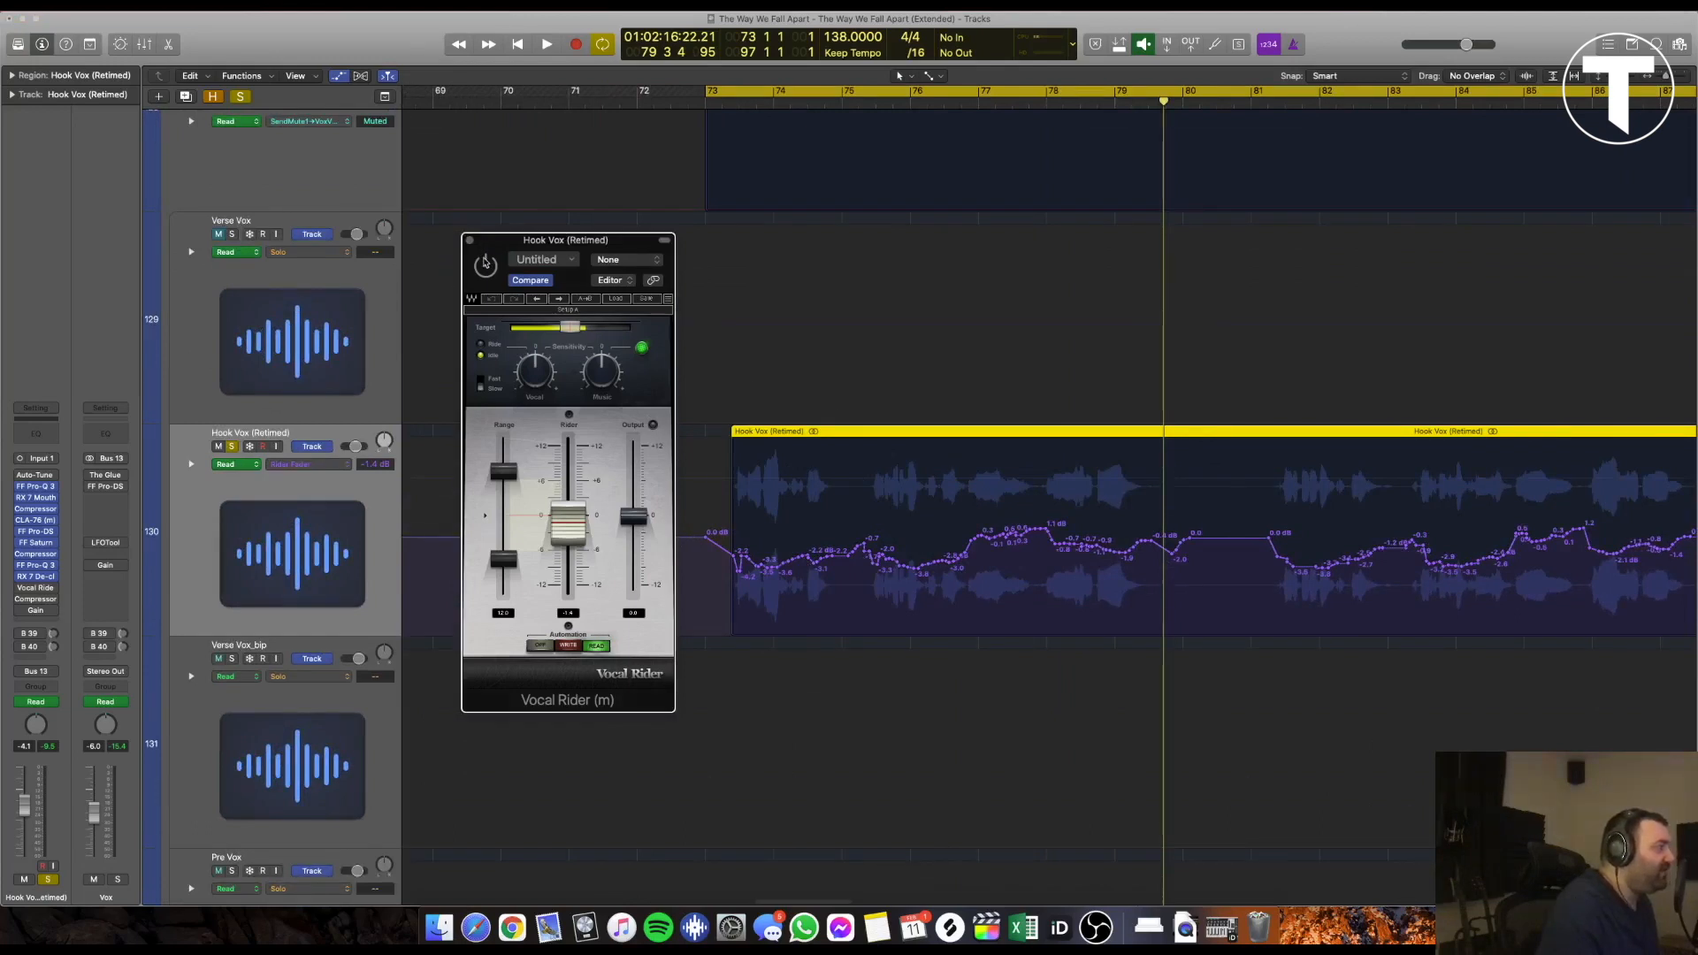
key(space)
click(357, 469)
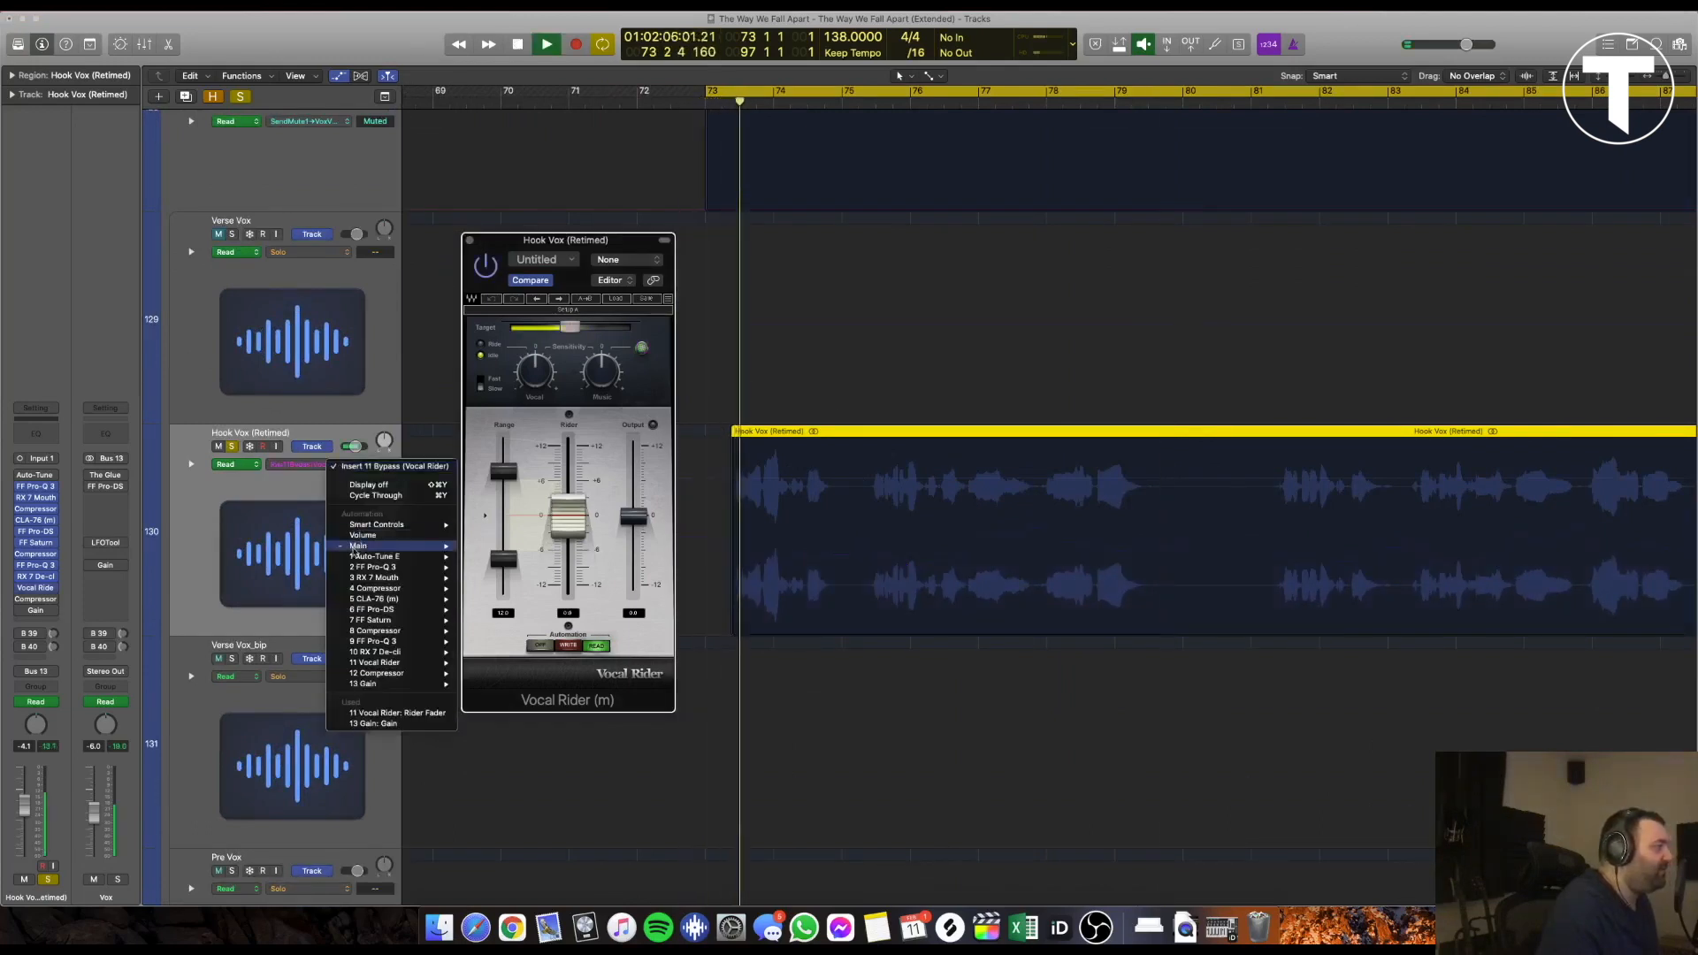
click(381, 715)
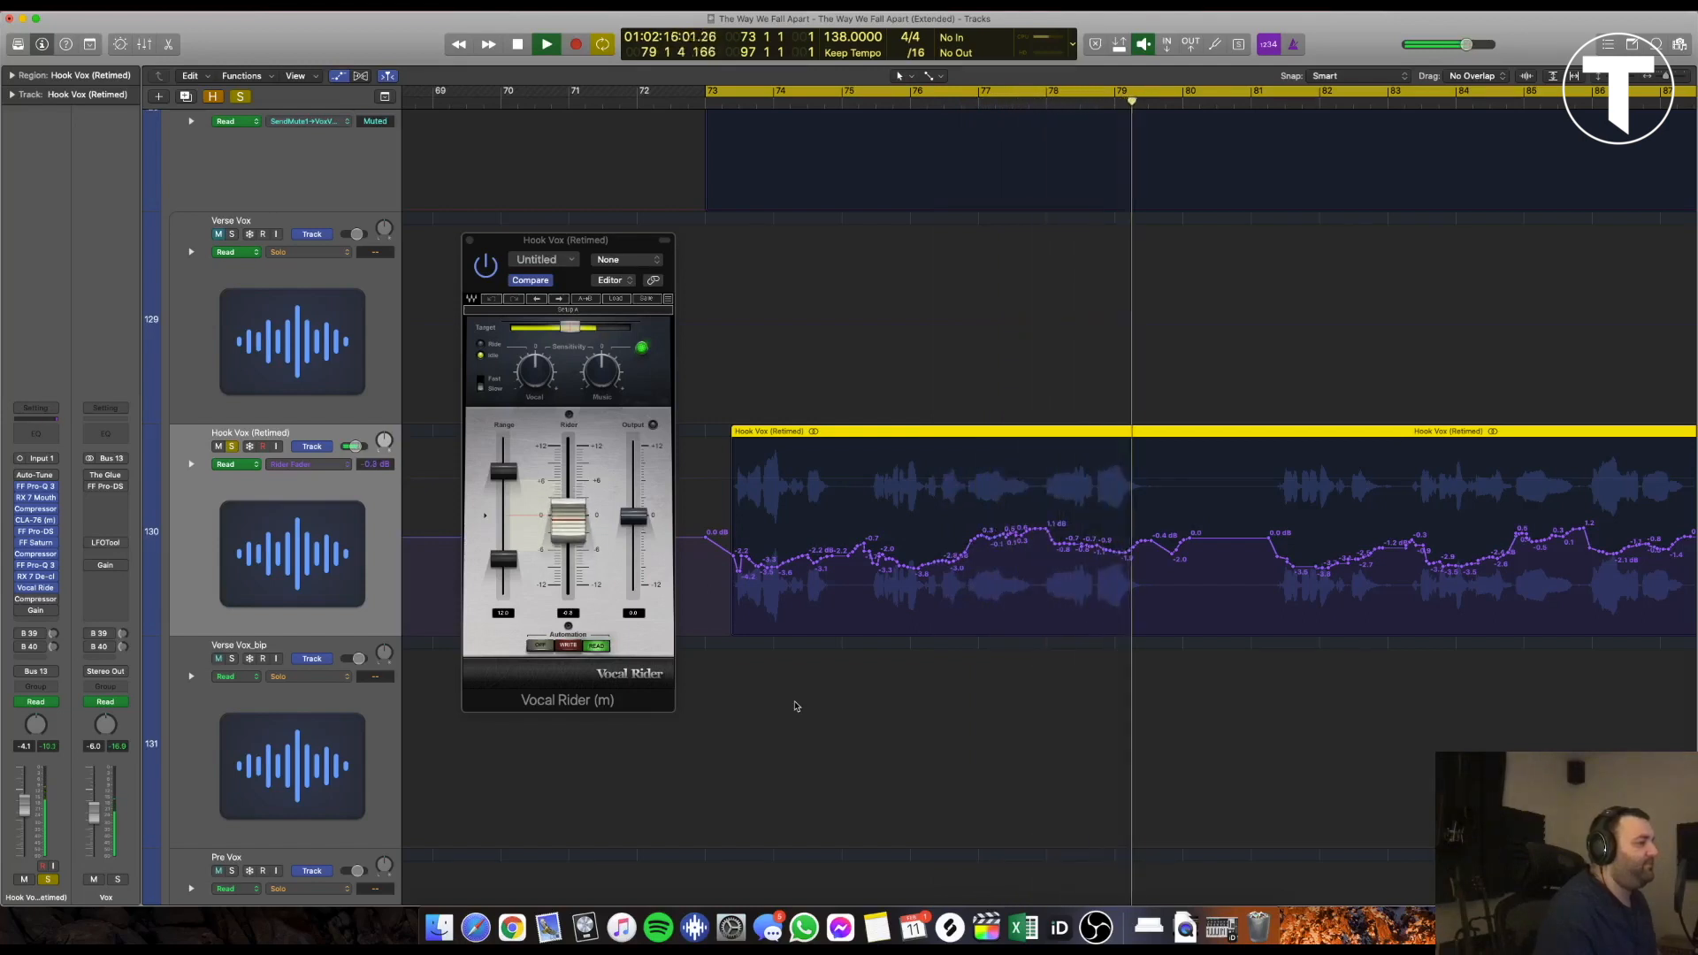
key(space)
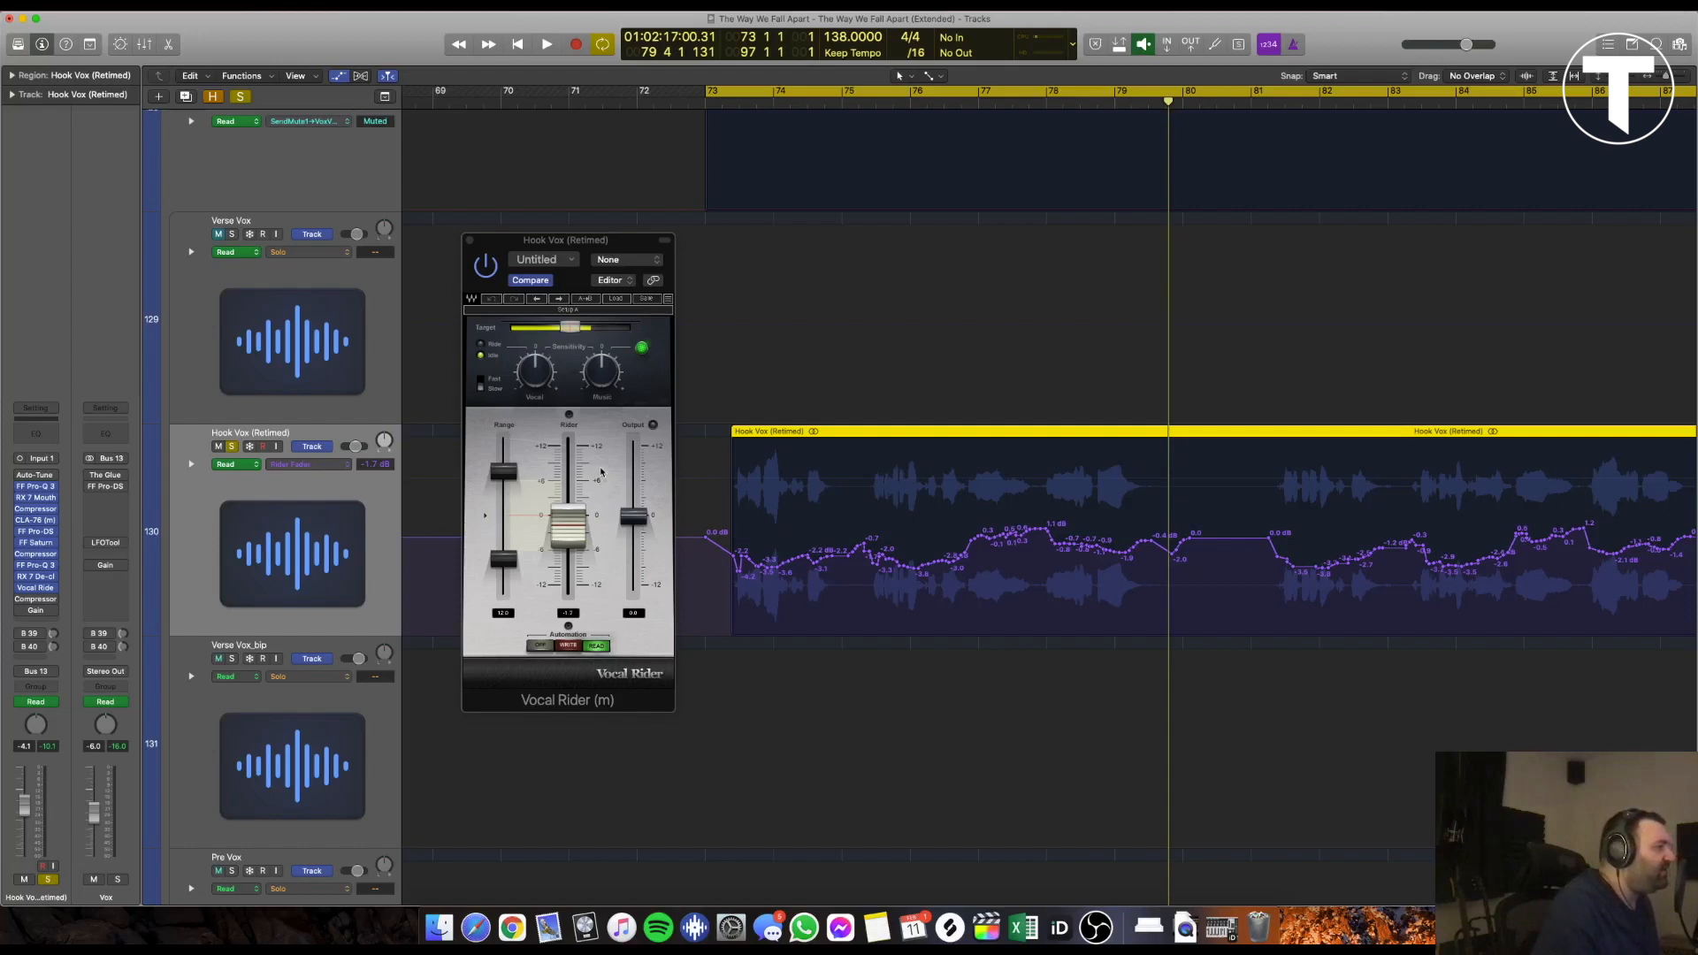
Try an edit on the Hook Vox Rider Fader automation between about bars 75 and 77, and undo it
key(super+Right)
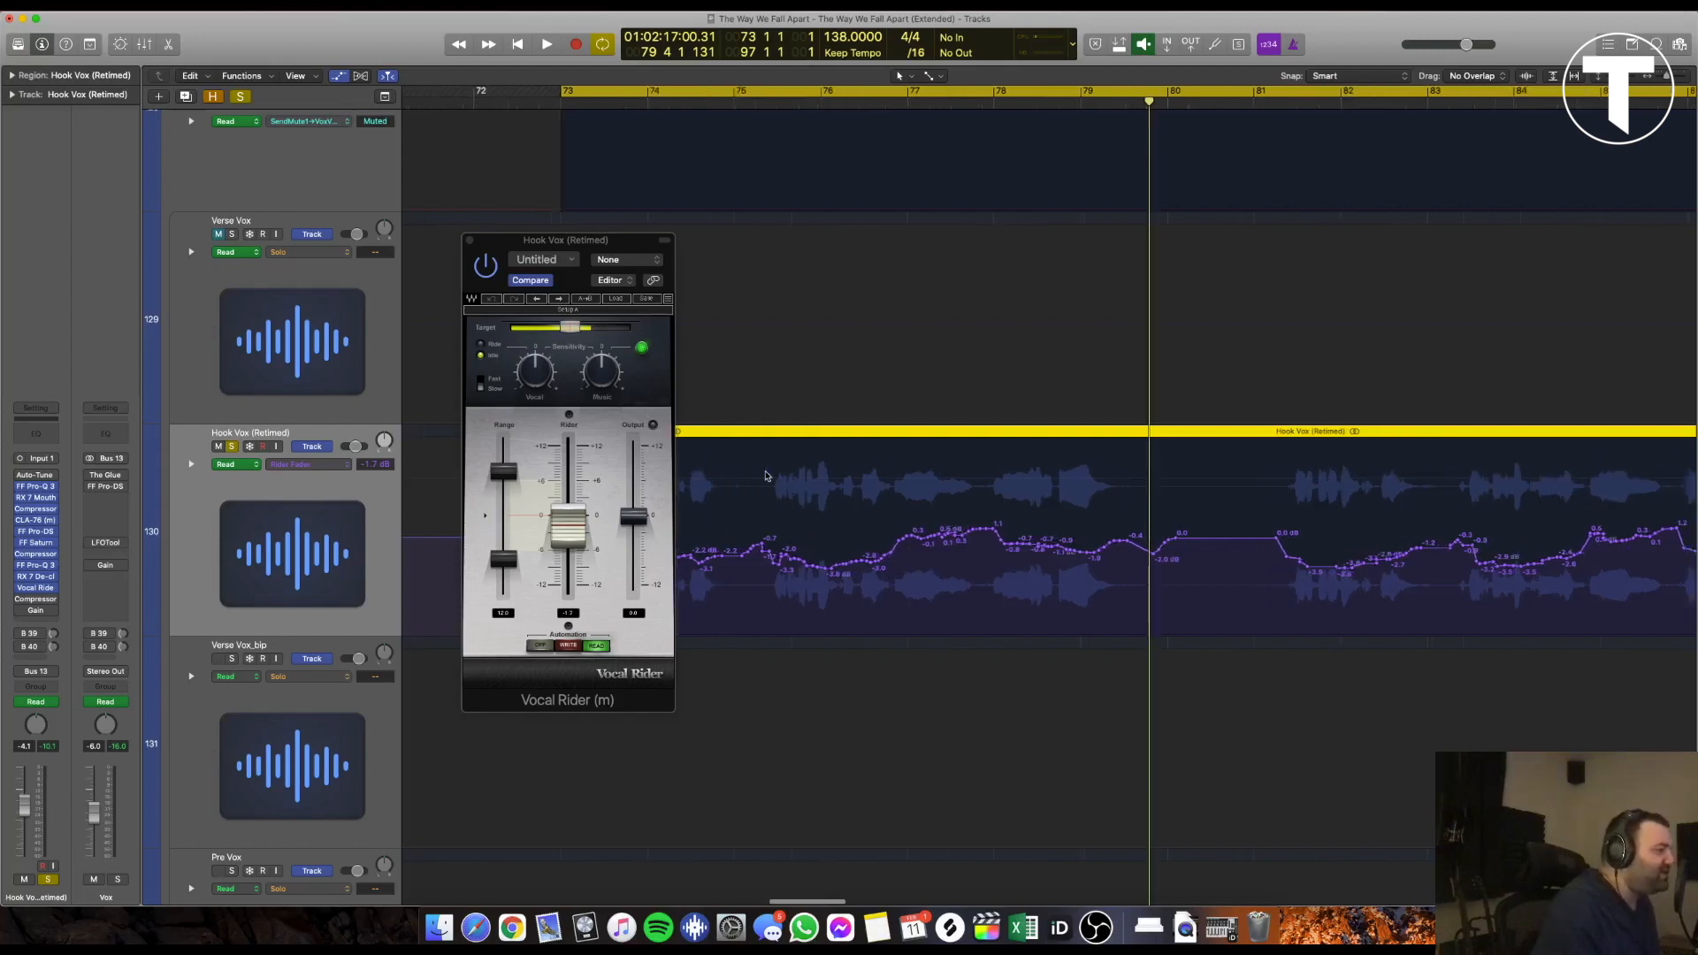
scroll(760, 476, left, 5)
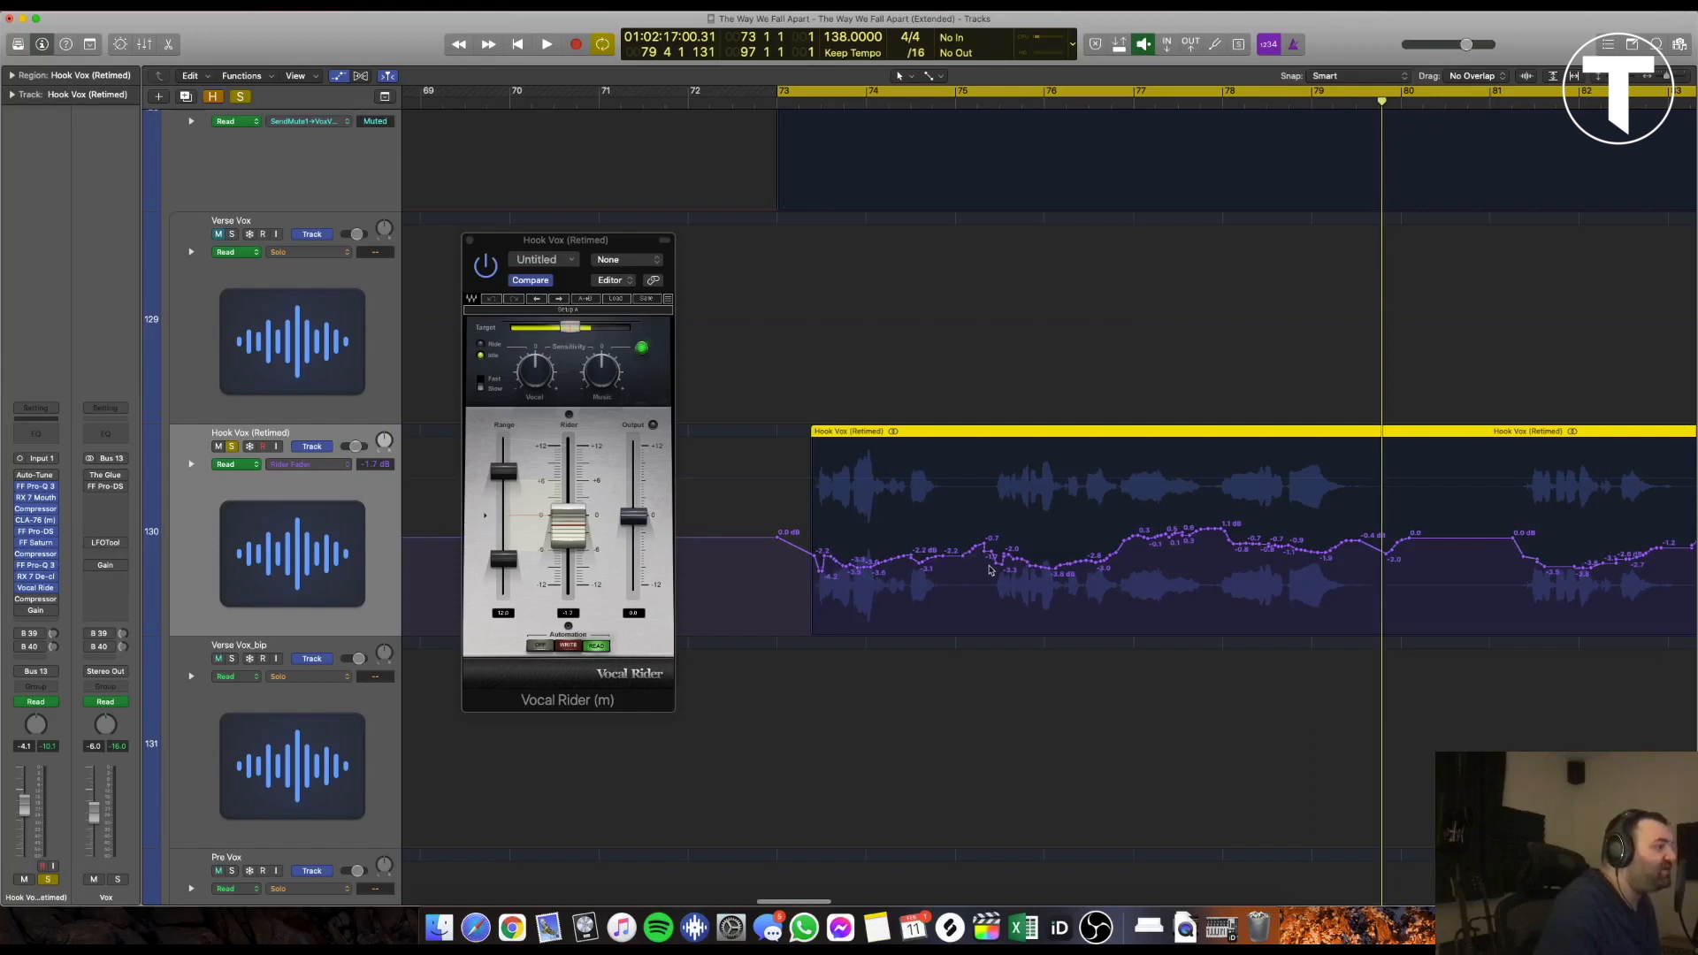
drag(1002, 565, 1119, 524)
click(1115, 550)
key(super+z)
key(super+z)
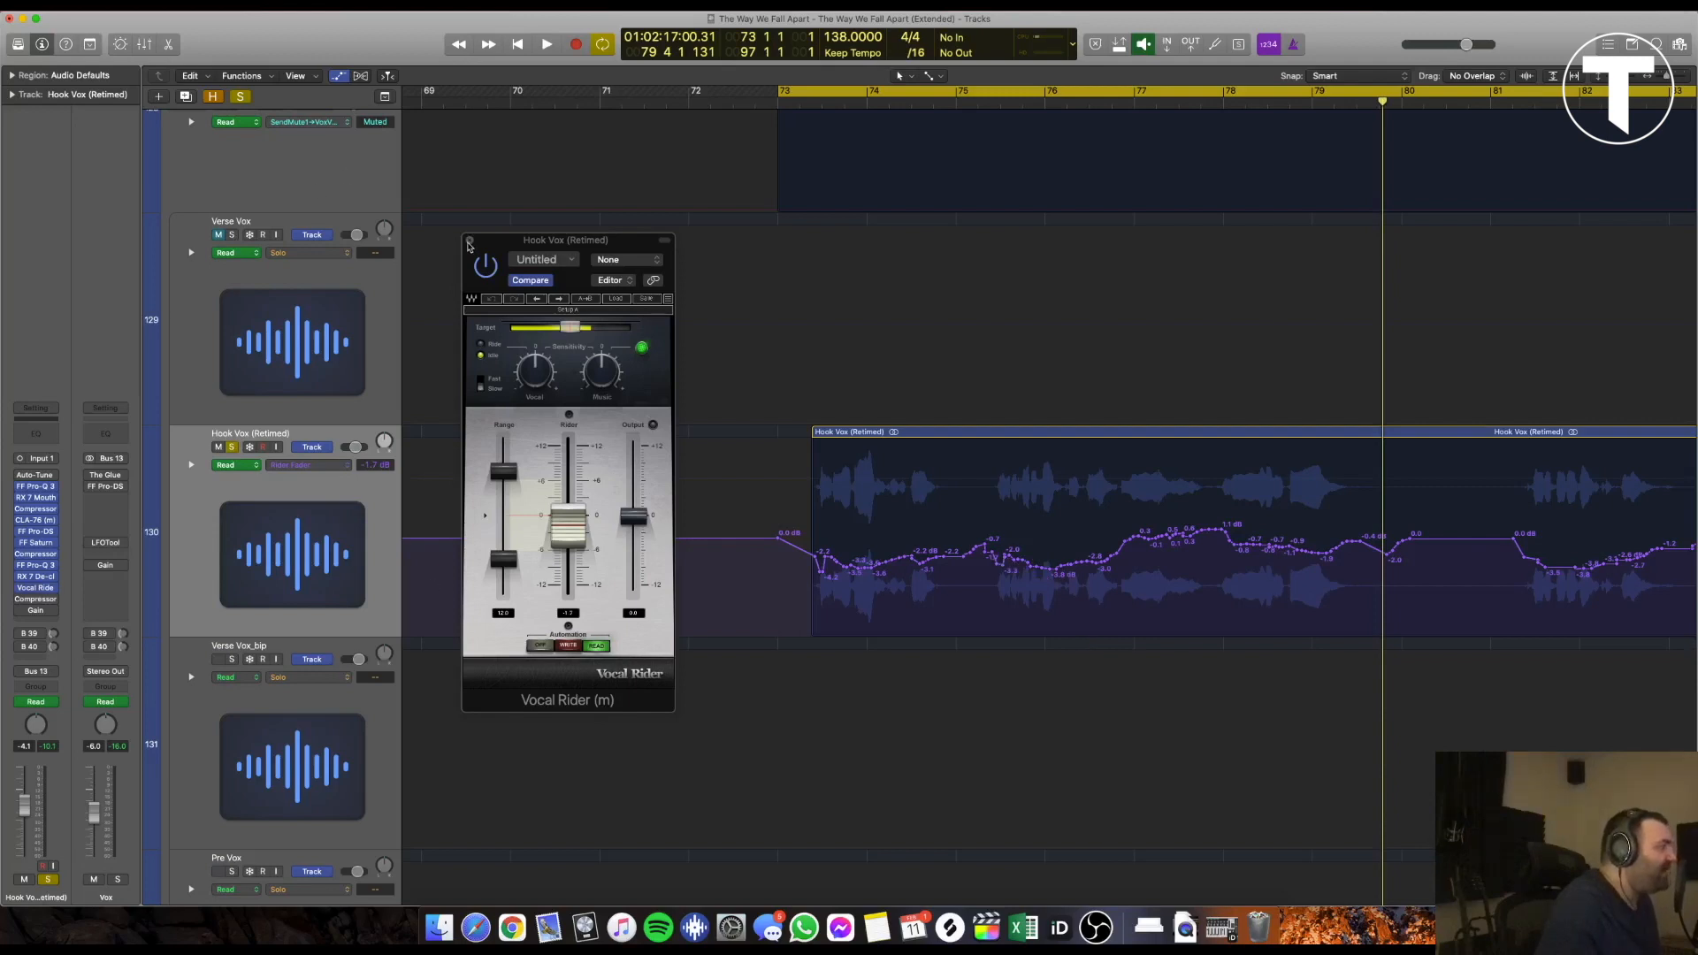
Hide the track automation and close the Vocal Rider window
key(a)
click(470, 241)
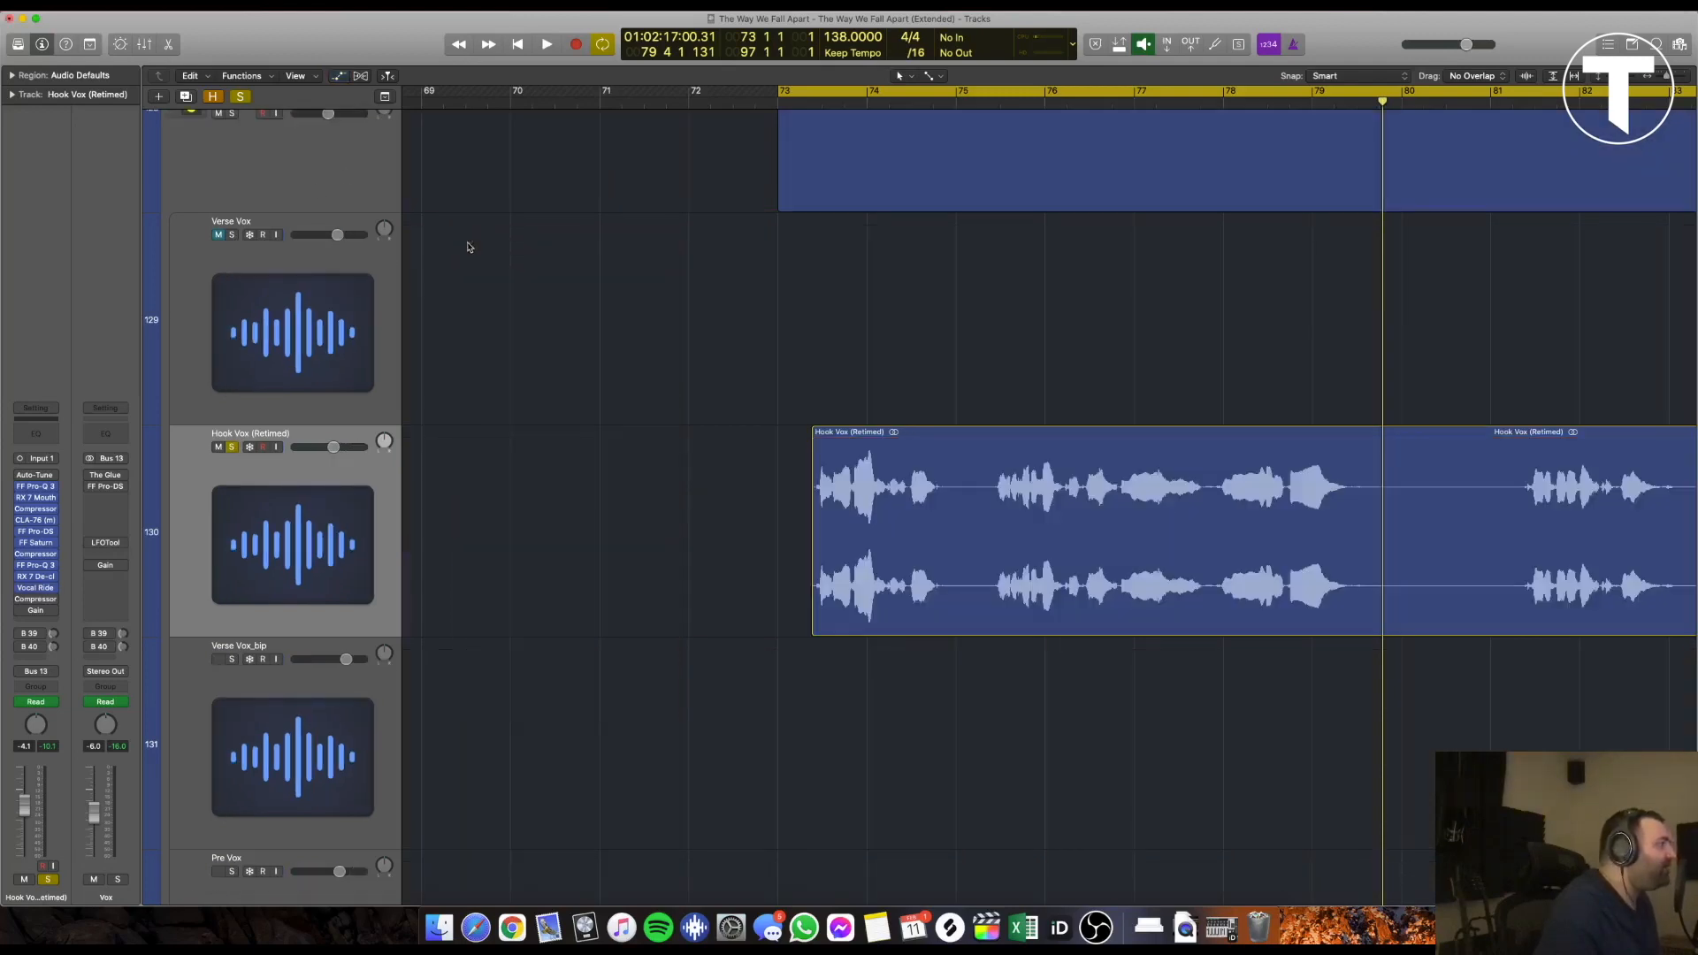
Open and switch on the third Compressor with the Vocal Smooth preset, audition the hook vocal through it, and close its window
click(35, 599)
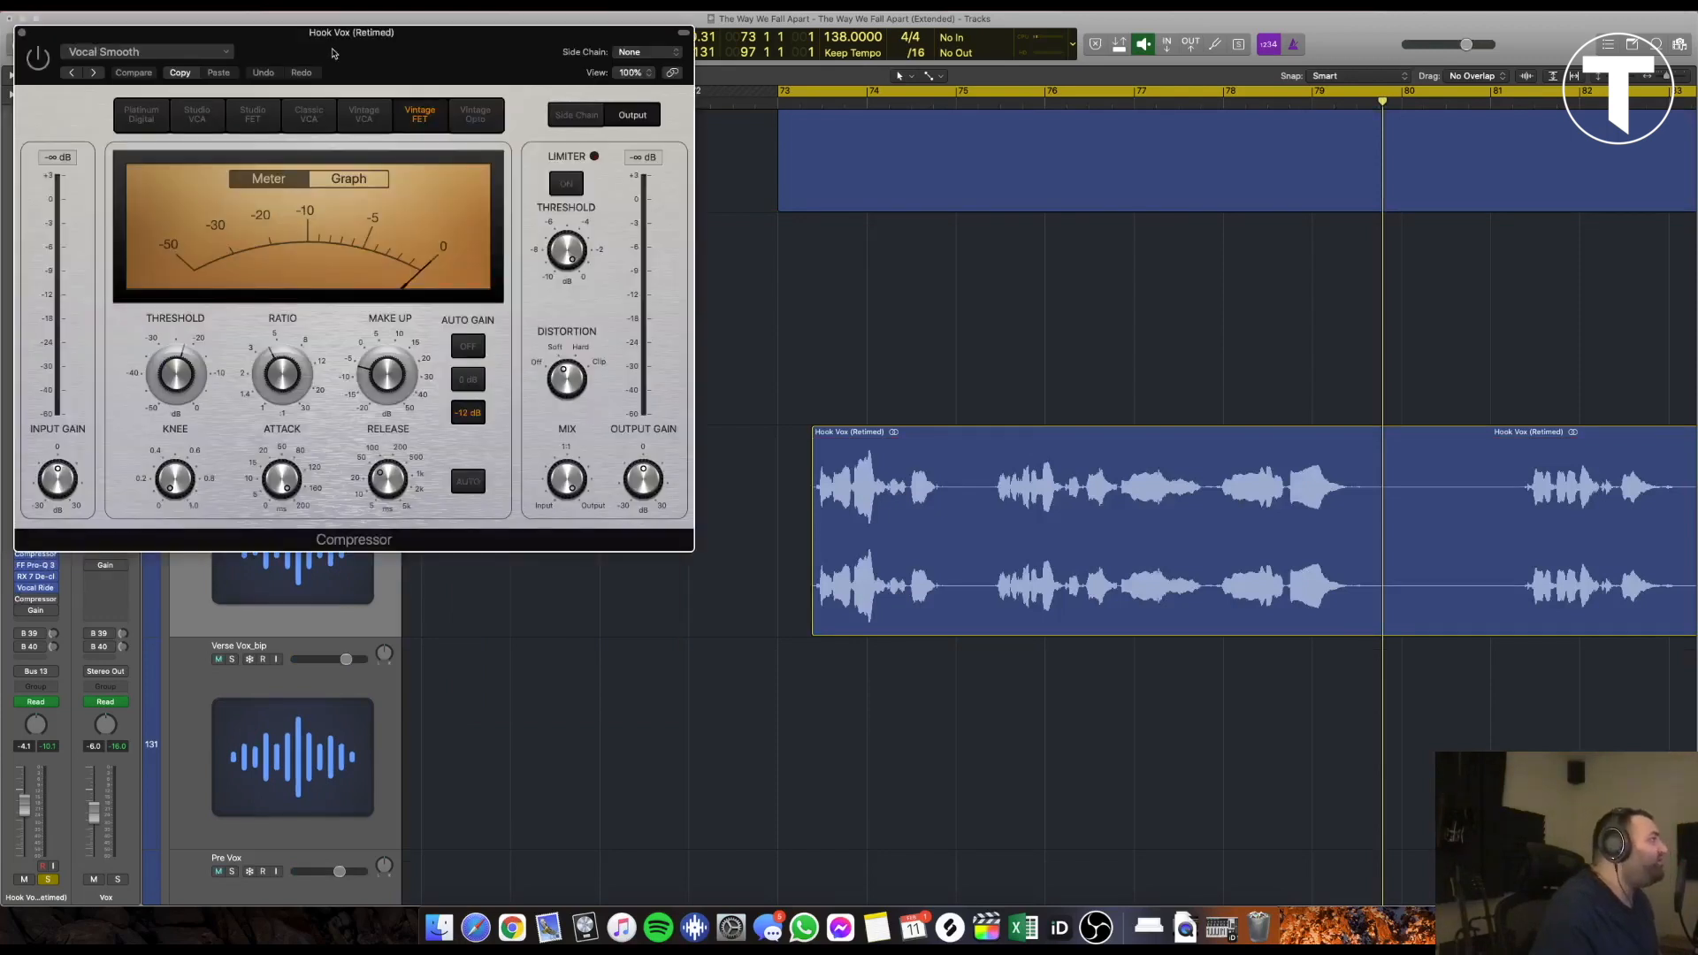
drag(334, 52, 461, 212)
click(166, 218)
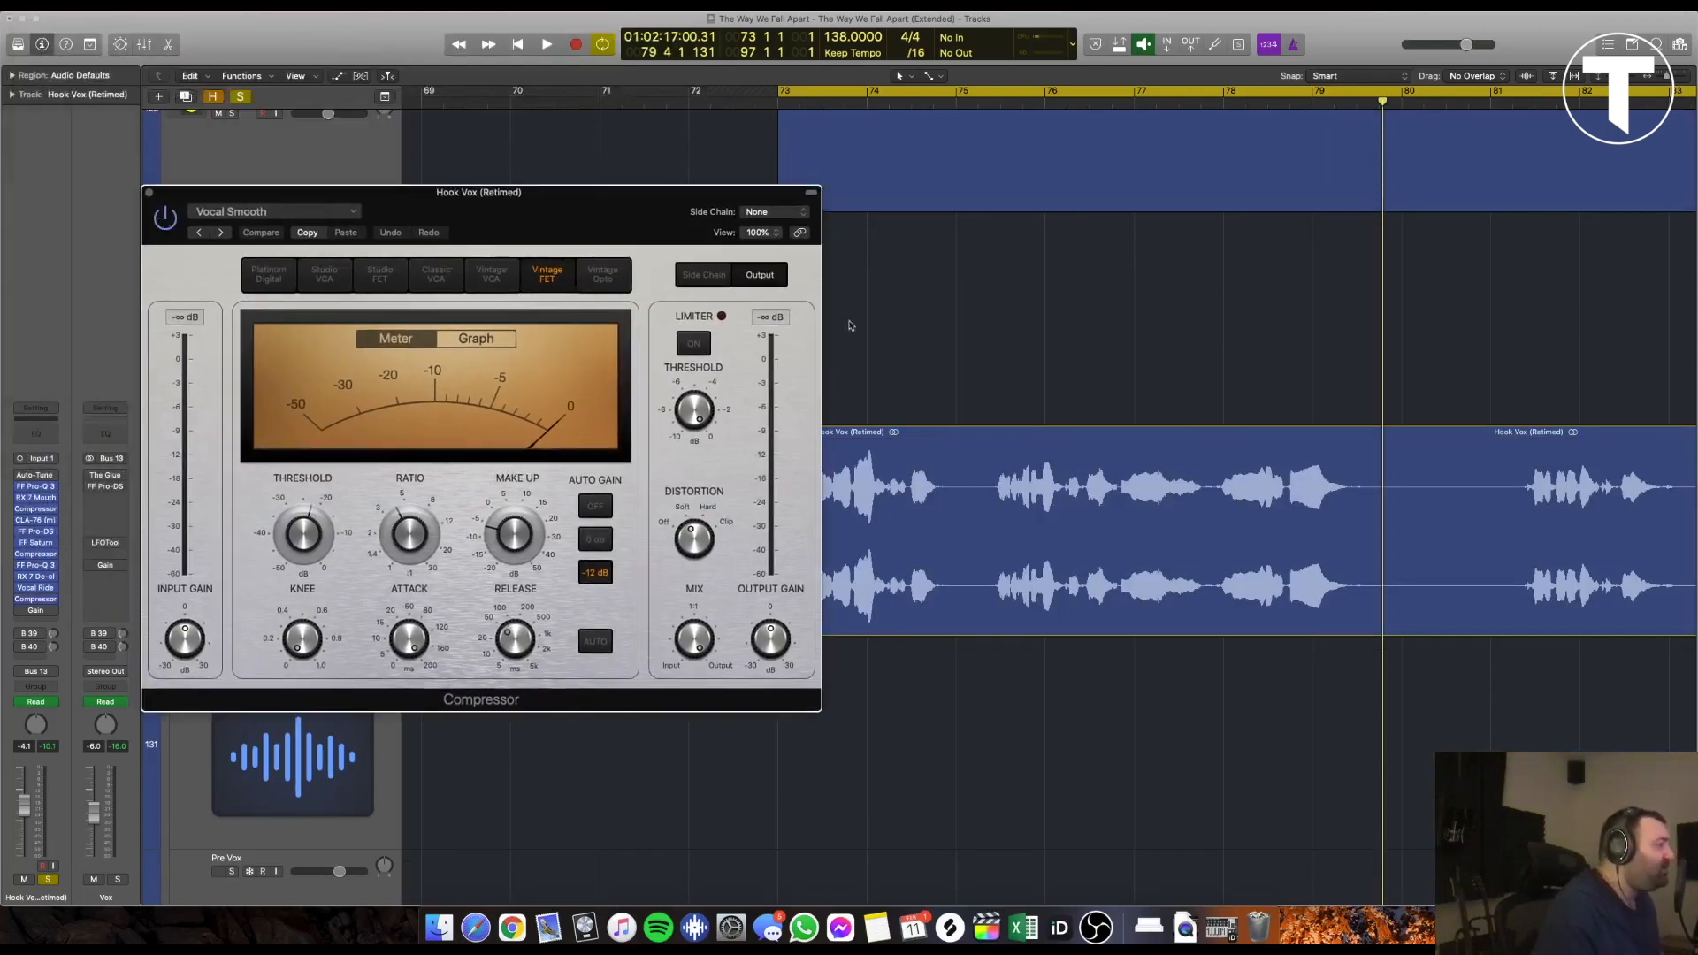
key(space)
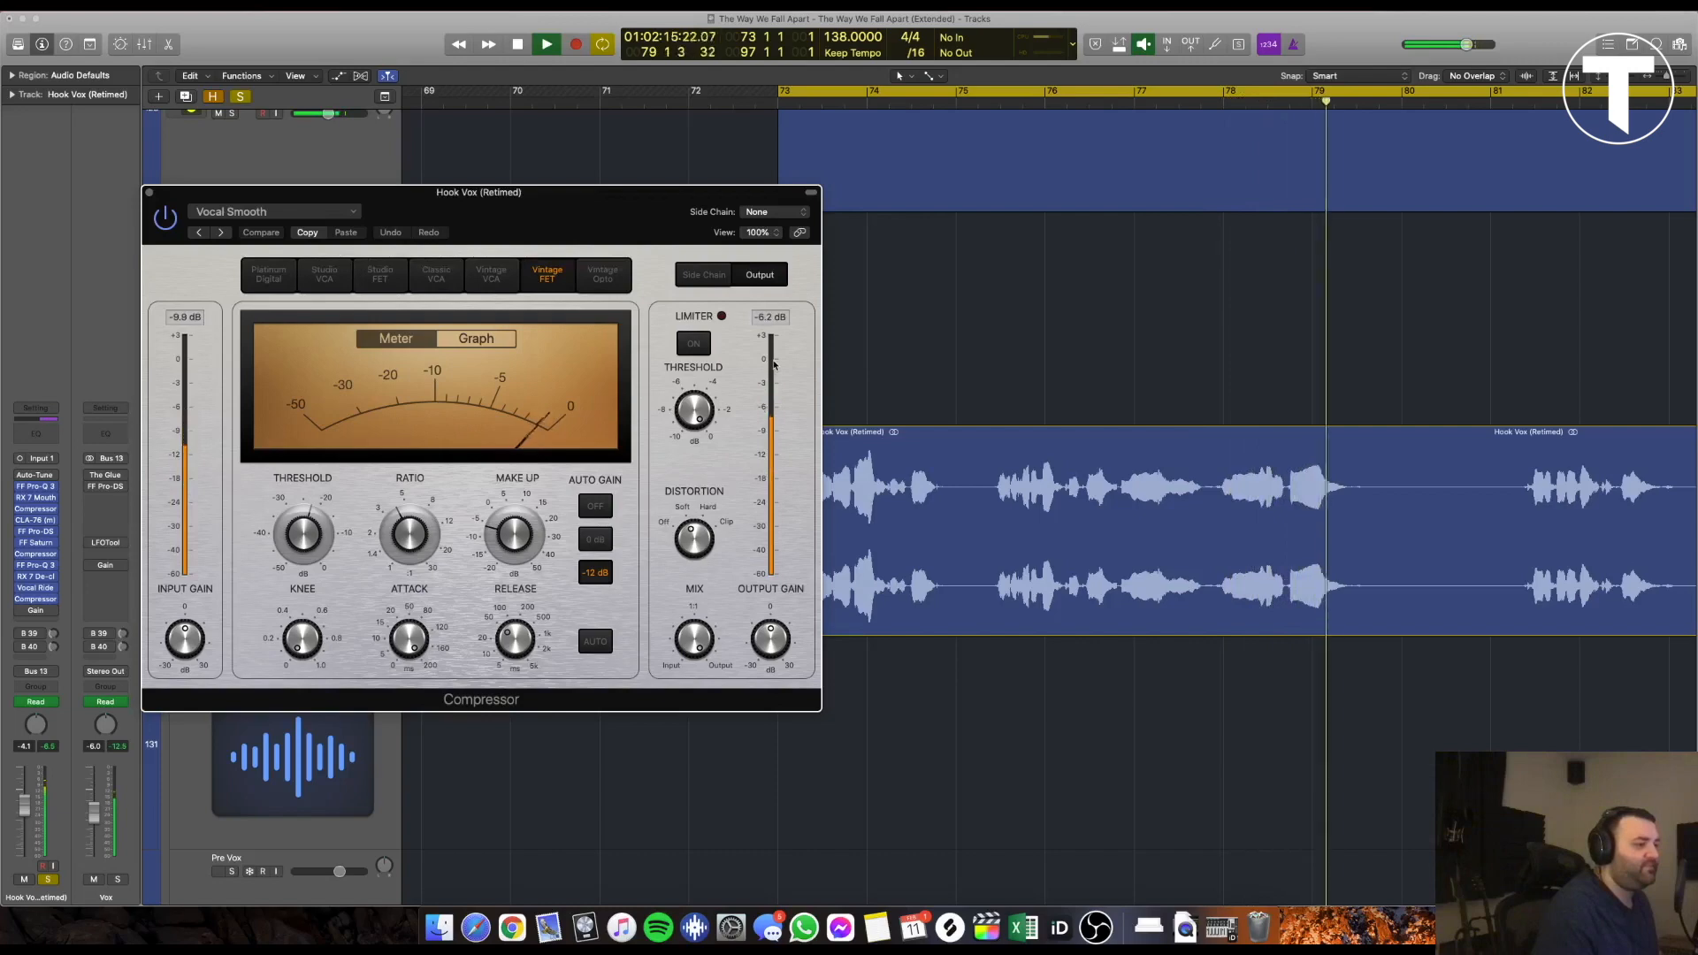
key(space)
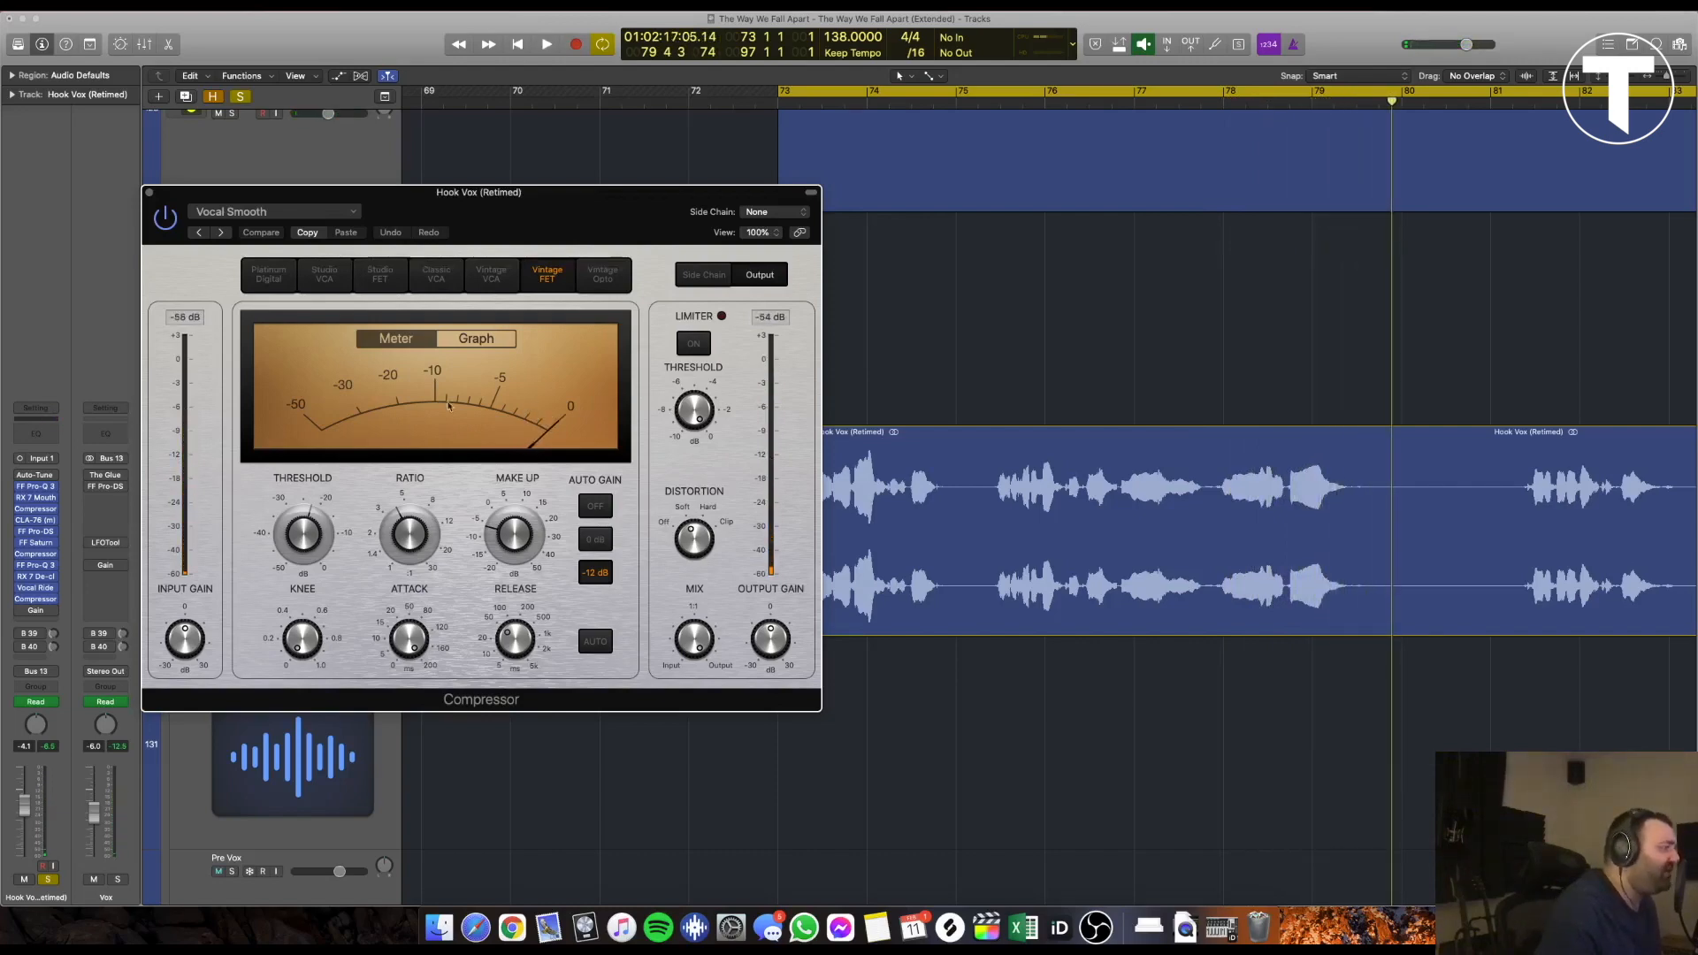
click(150, 193)
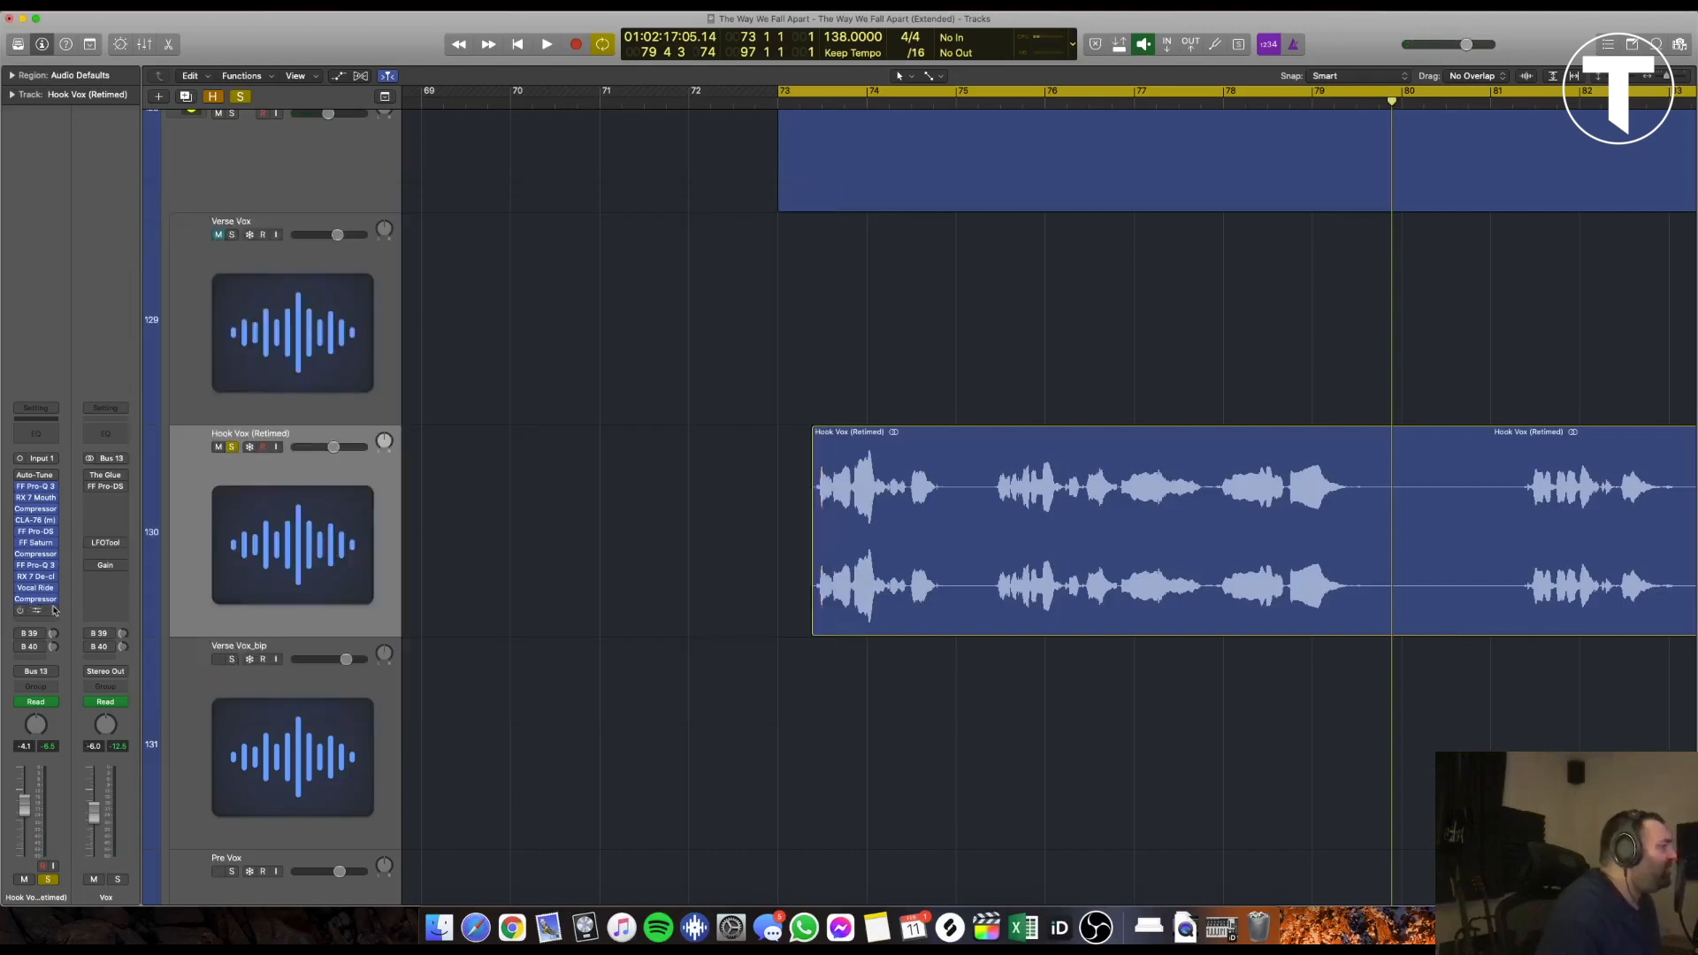
Open and switch on the Gain plug-in, and display its Gain automation on the Hook Vox track
click(36, 611)
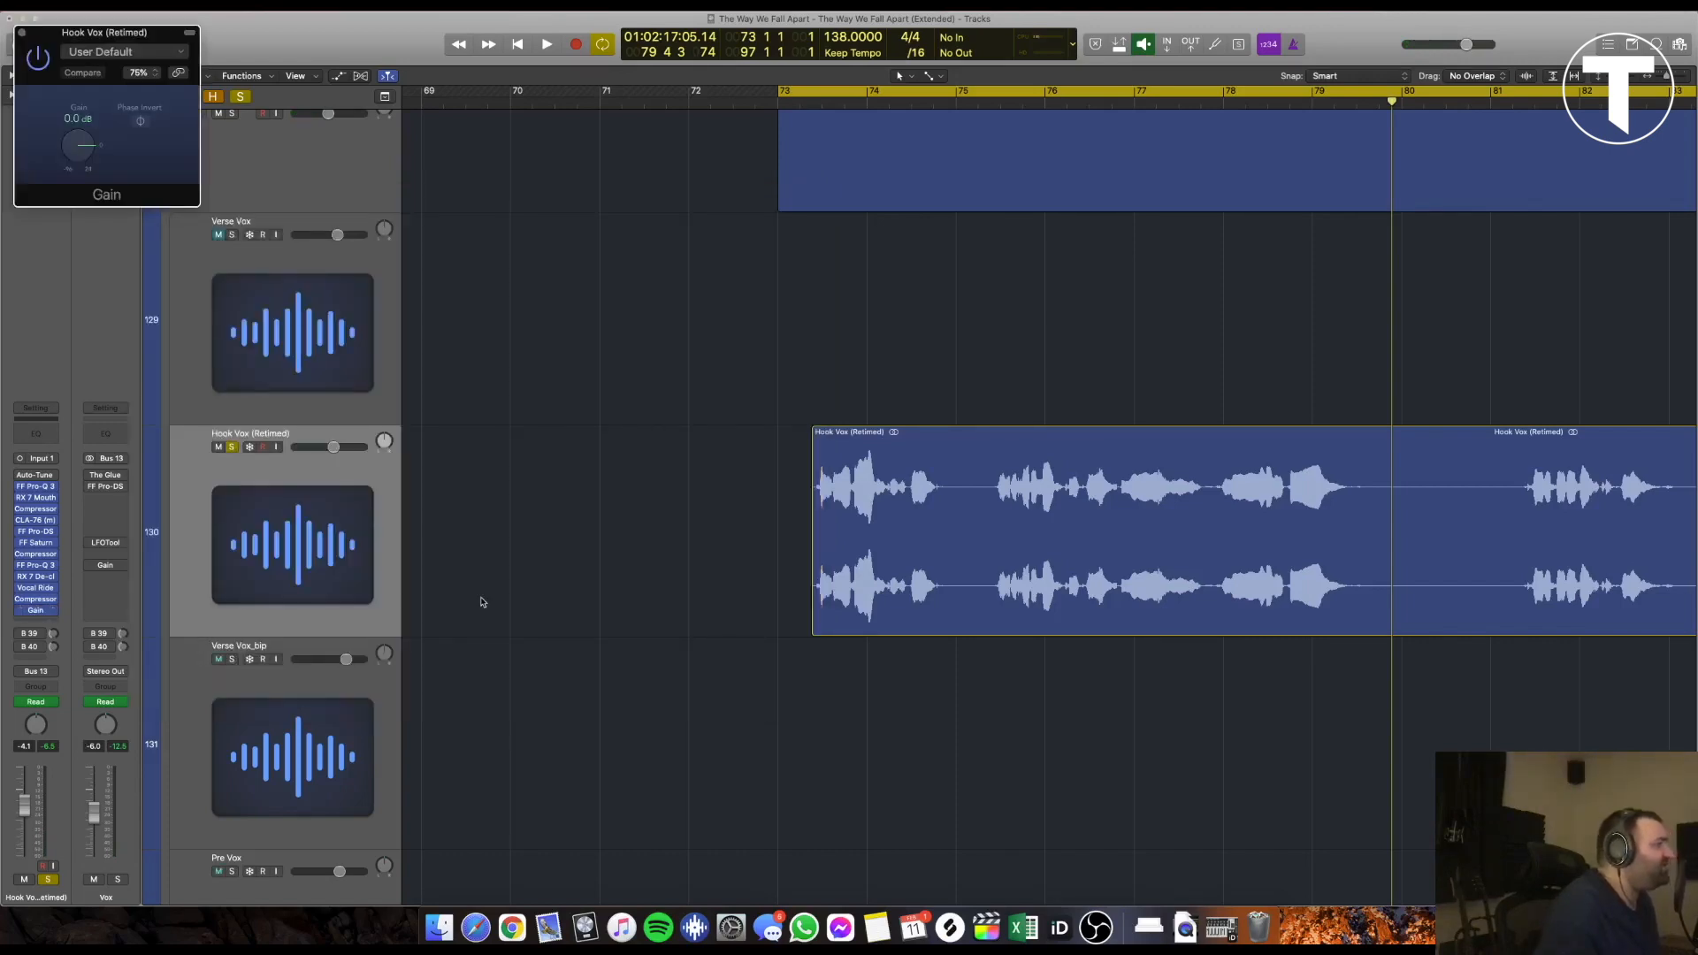
key(a)
click(316, 465)
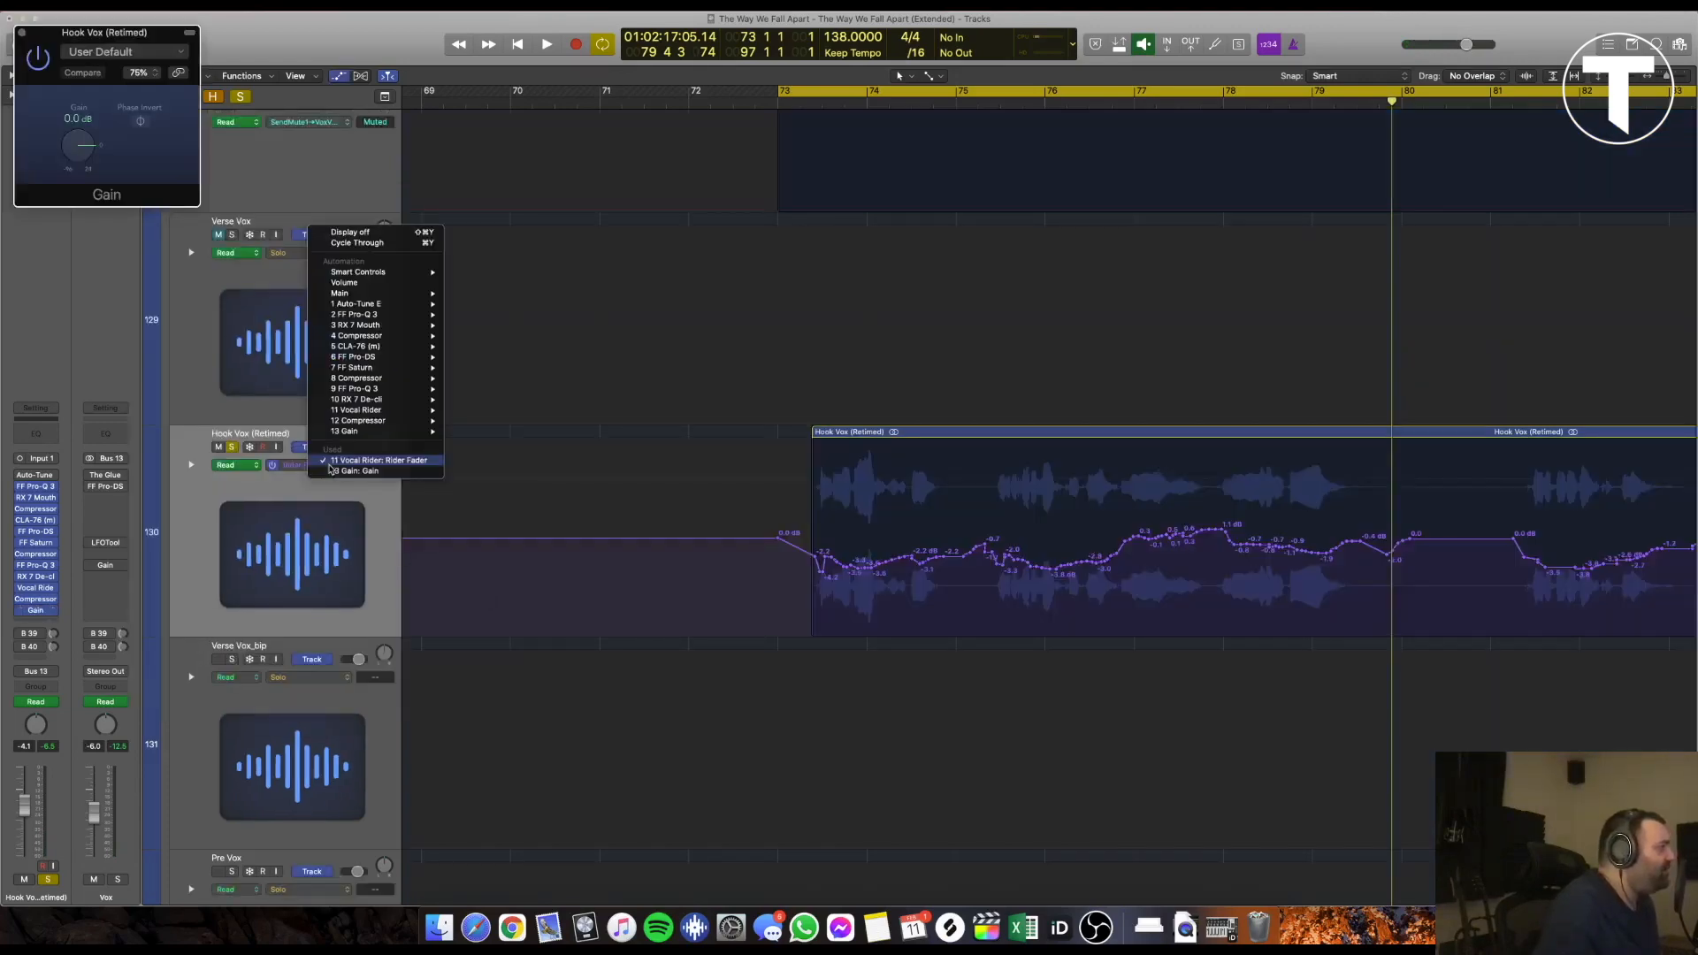
click(349, 472)
Turn off cycle playback and place the playhead at bar 118 in the following Hook Vox region
key(super+Left)
key(super+Left)
key(super+Left)
key(super+Left)
key(super+Left)
key(super+Left)
key(super+Left)
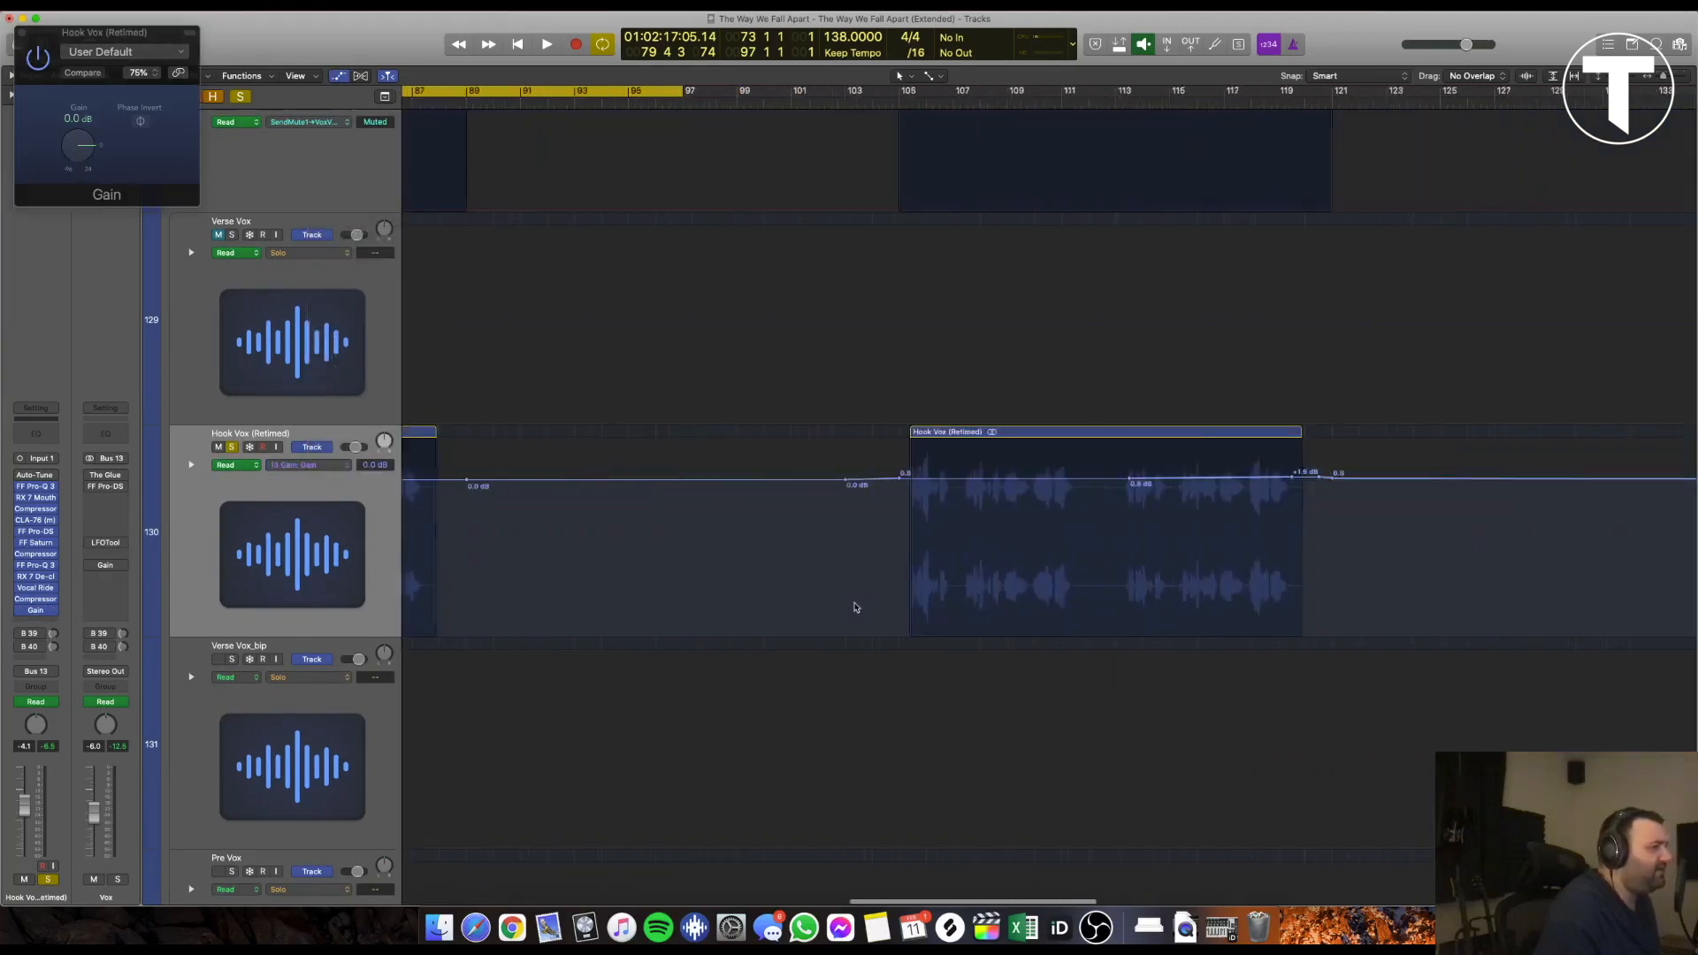
key(super+Down)
key(super+Right)
key(super+Right)
key(super+Right)
key(c)
scroll(1143, 406, right, 3)
click(1076, 105)
Examine the Gain automation ramp towards the end of the Hook Vox region, around bars 113 to 121
key(super+Right)
key(super+Right)
key(super+Right)
key(super+Right)
key(super+Right)
key(super+Down)
key(super+Down)
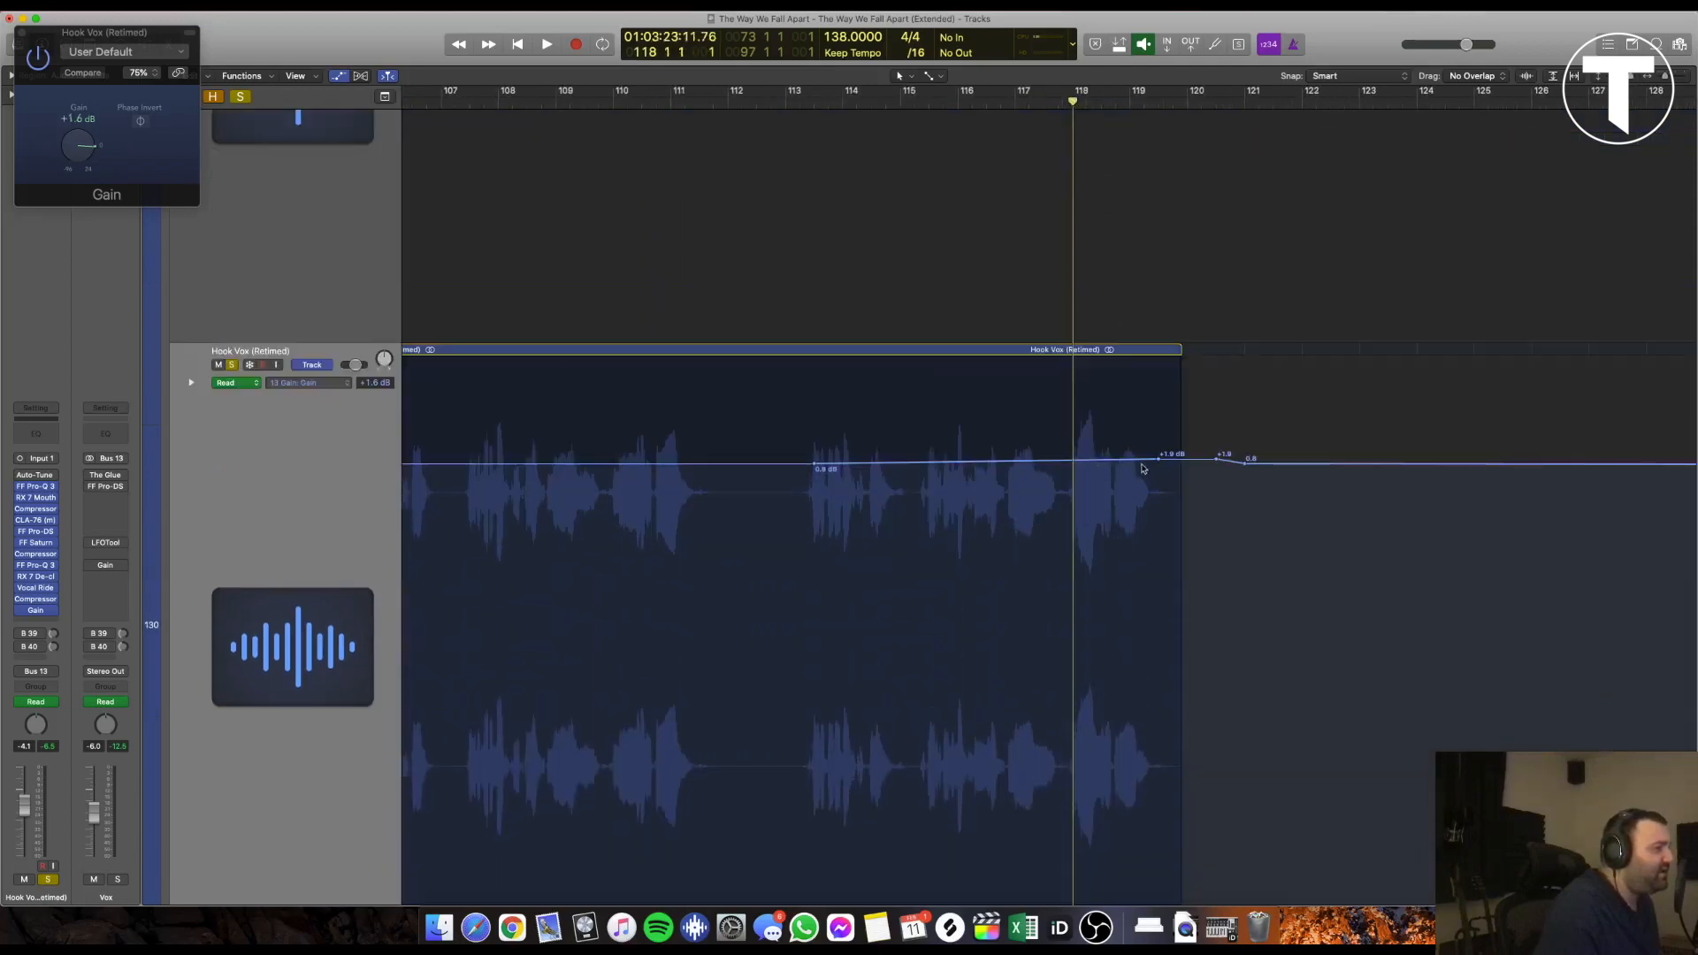
key(super+Up)
key(super+Up)
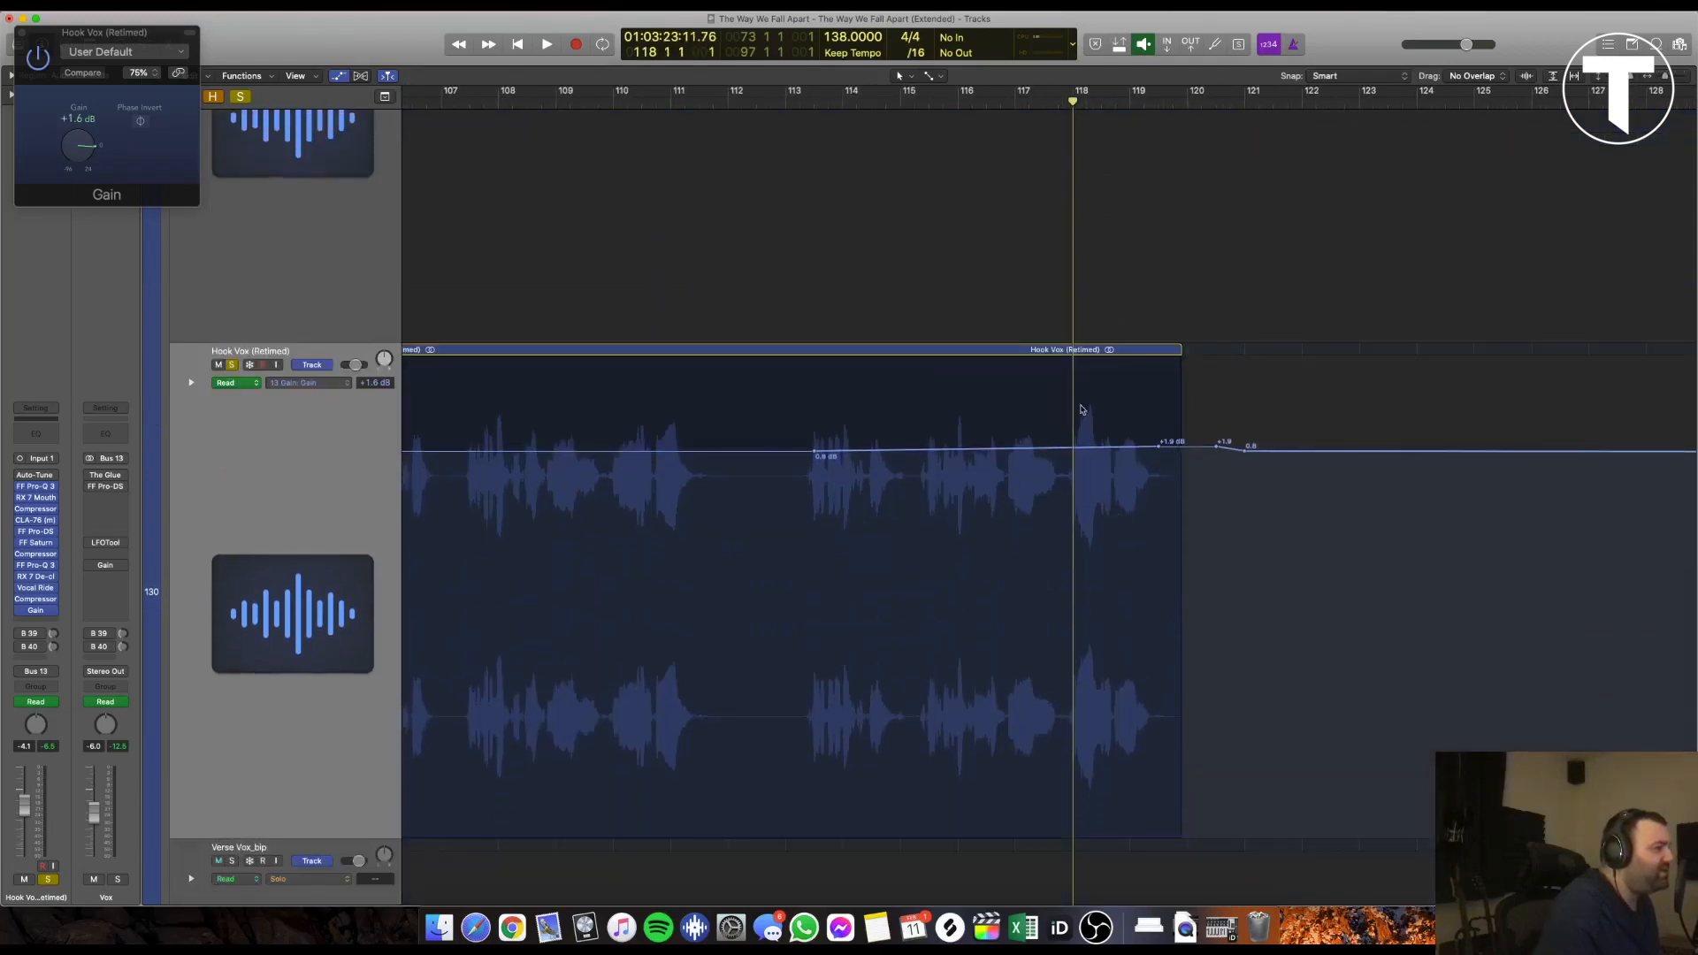
Unsolo the Hook Vox track, audition the end of the hook from about bar 113 in the full mix, and redisplay the automation
click(814, 100)
key(a)
click(231, 367)
click(351, 546)
key(space)
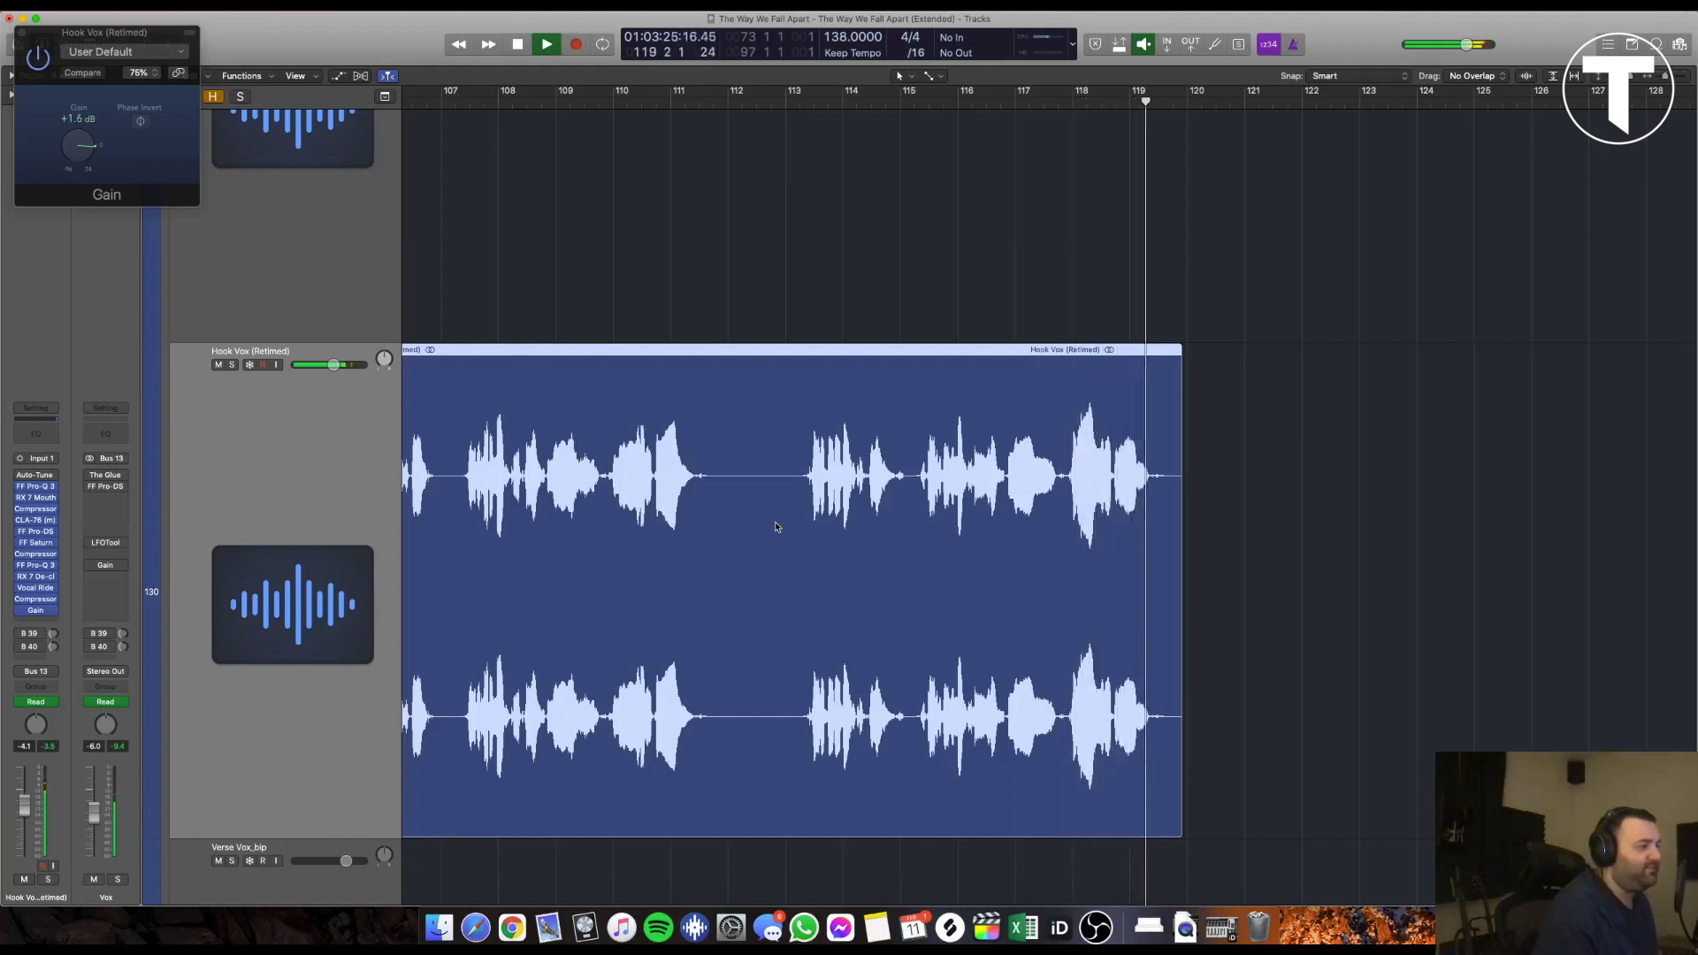
key(space)
key(a)
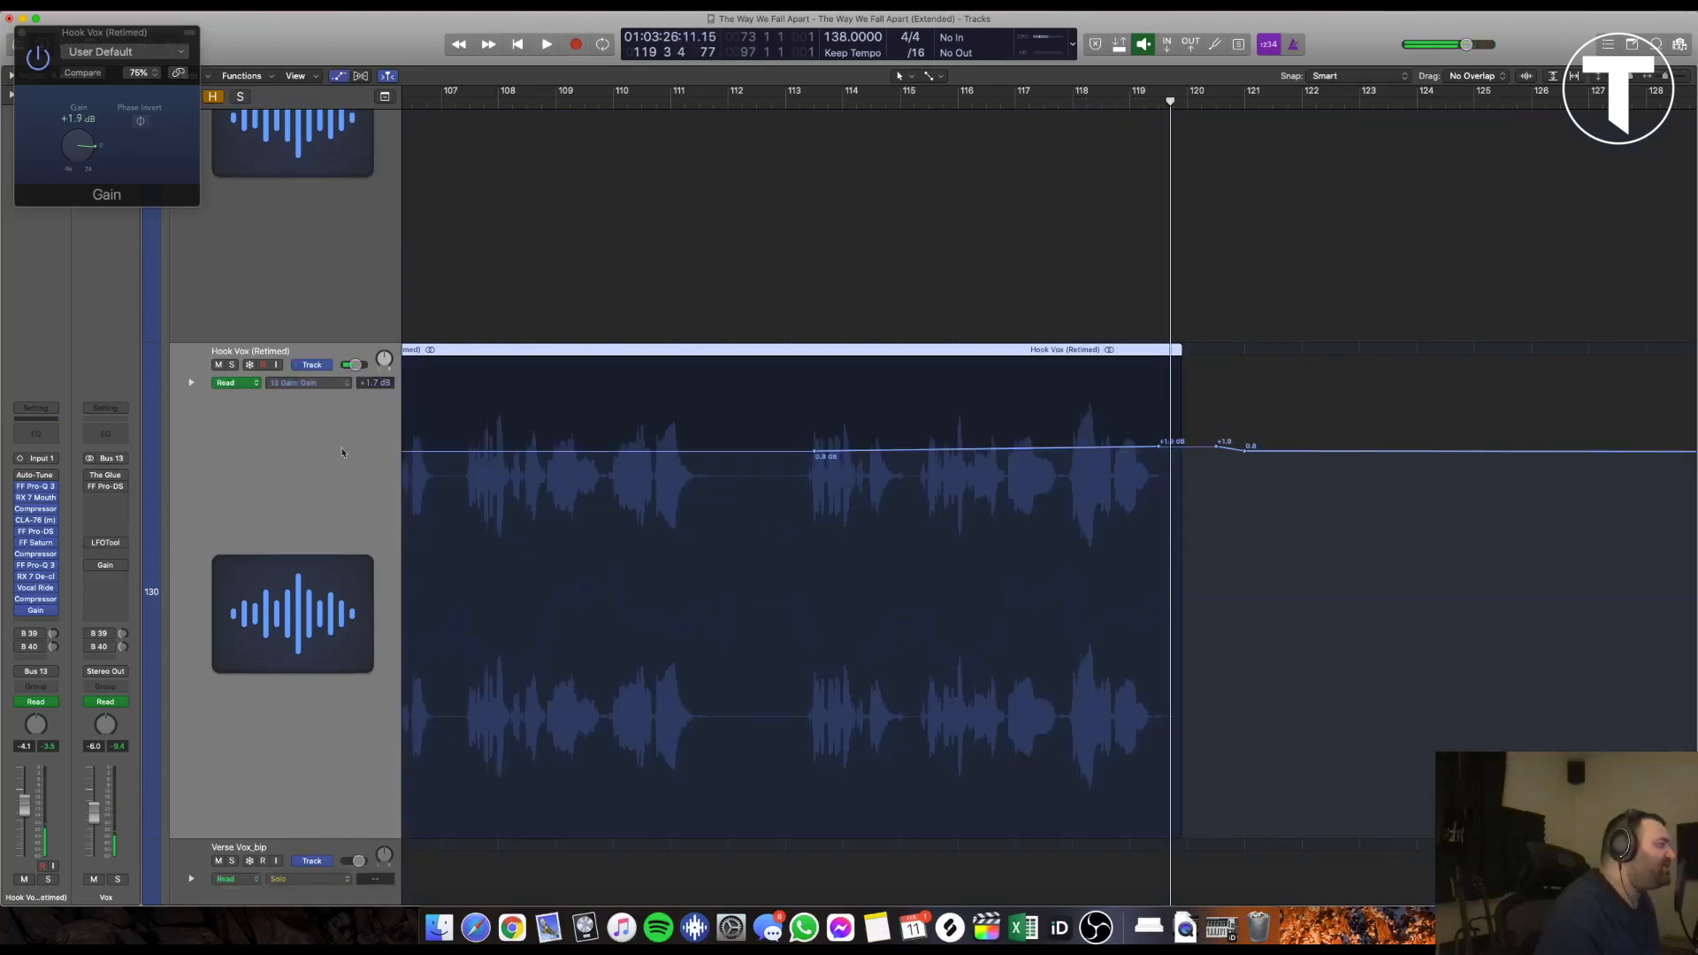
Examine the Gain automation across all the Hook Vox regions, up to the last hook around bars 193 to 209
mouse_move(105, 477)
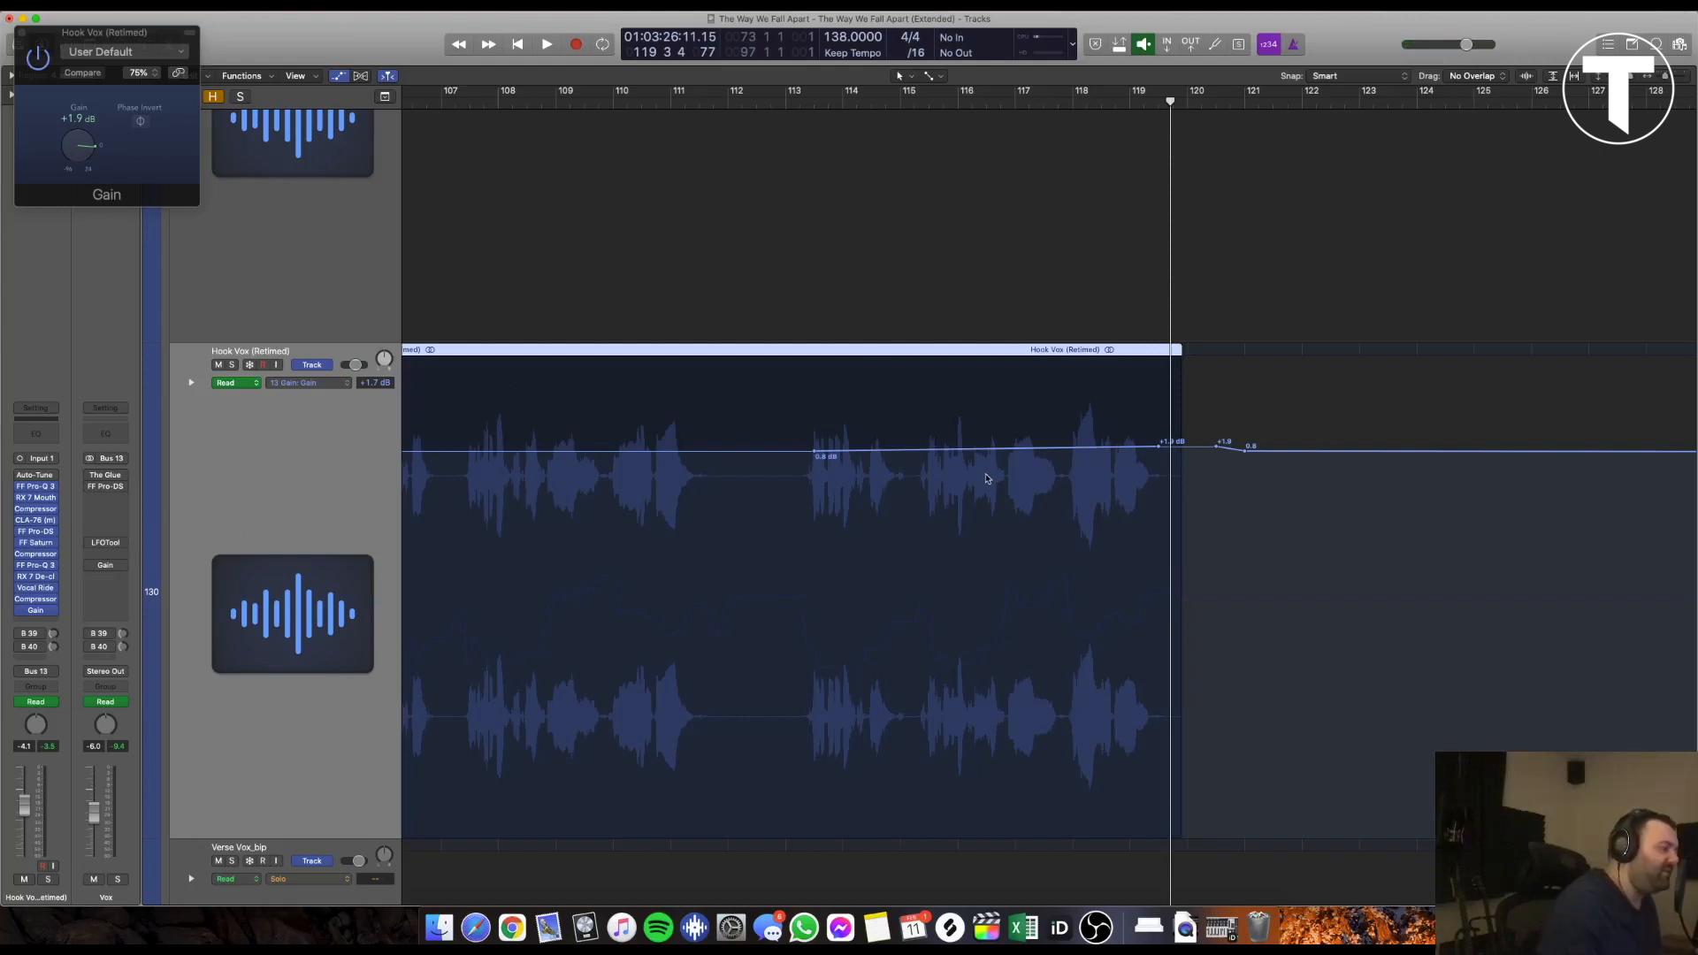
scroll(1006, 482, down, 5)
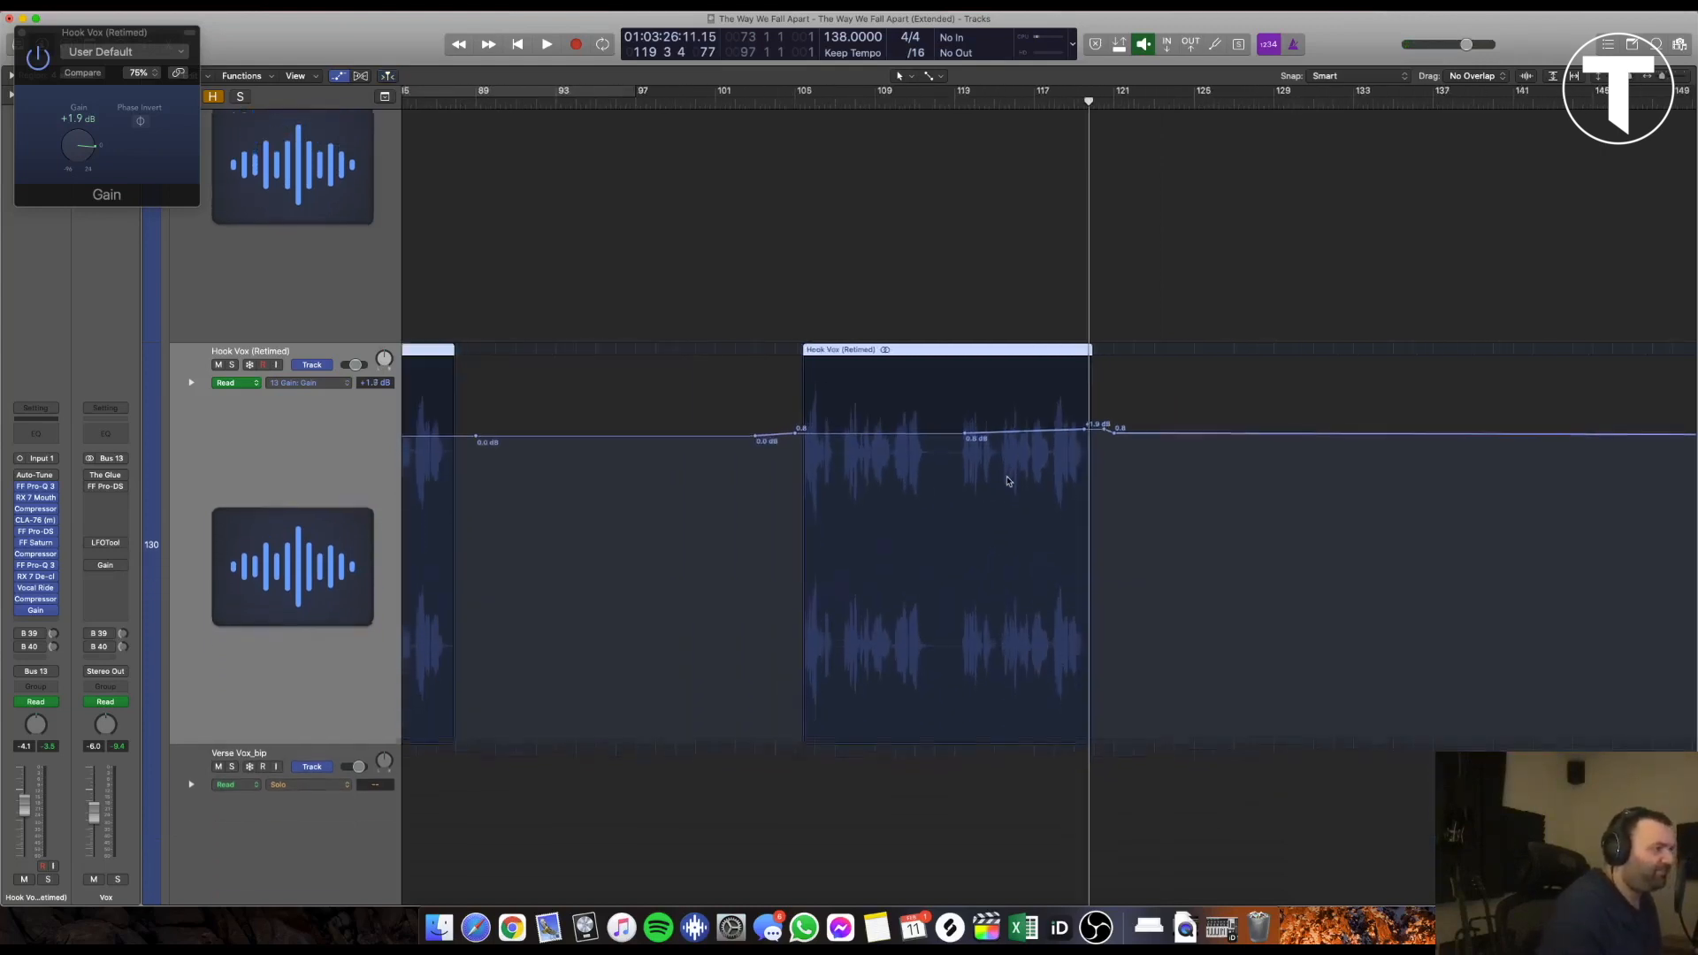
scroll(1008, 482, up, 2)
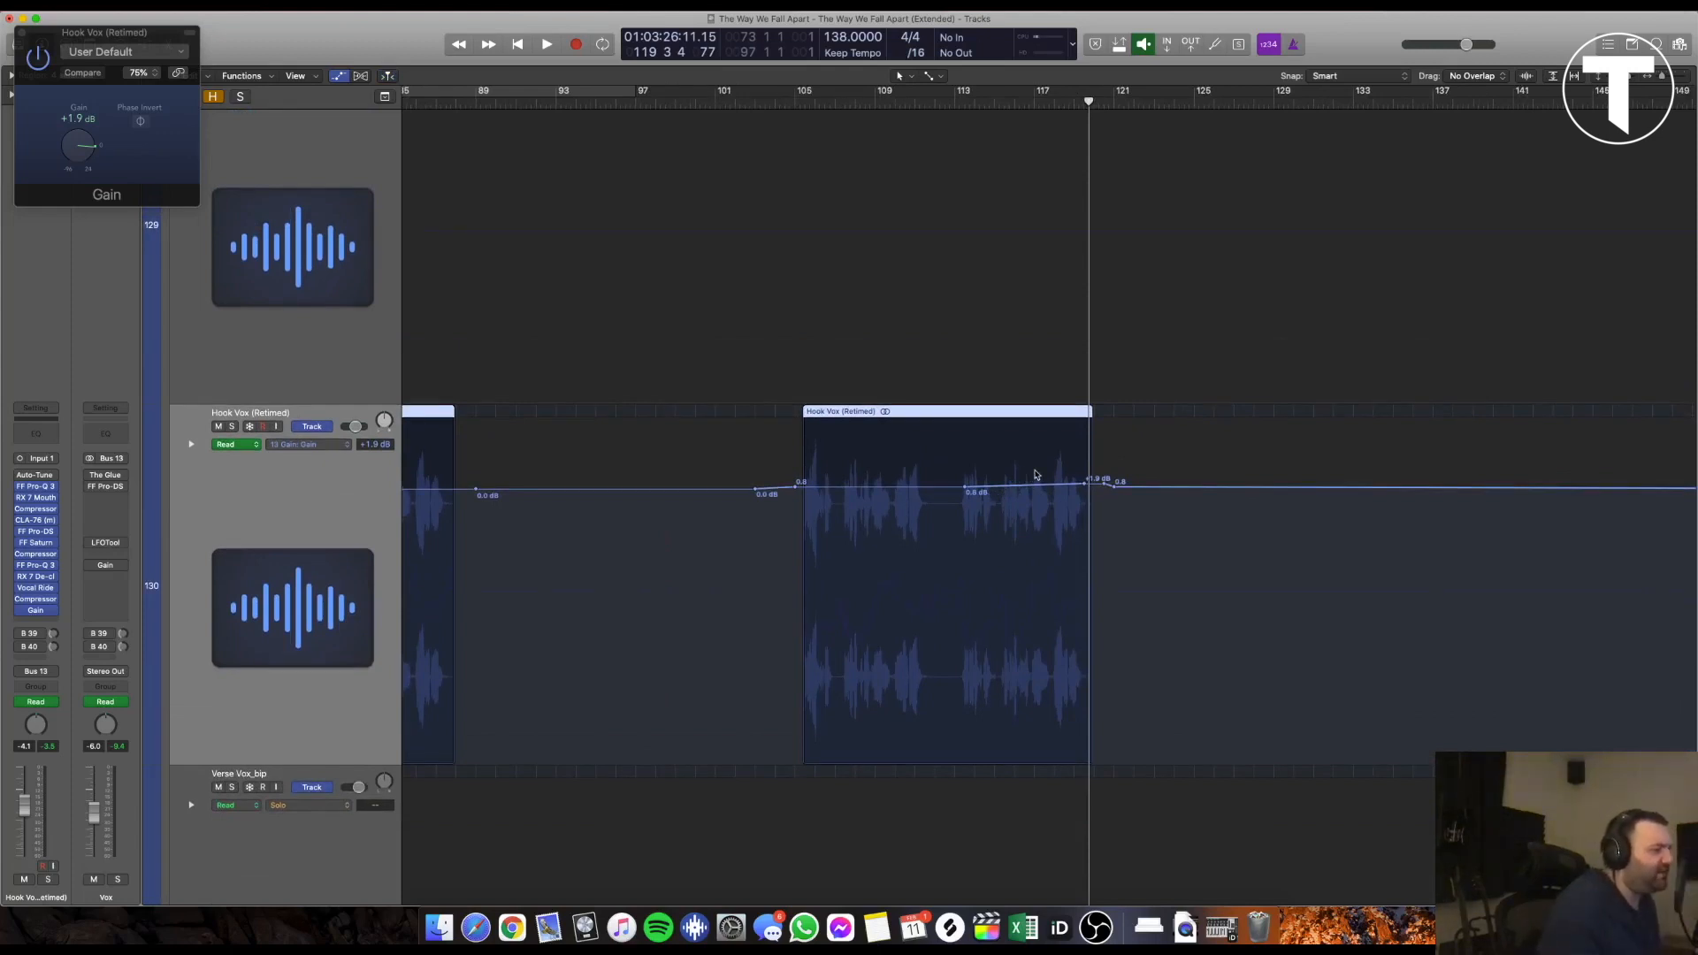
scroll(1030, 478, down, 4)
scroll(1133, 451, down, 4)
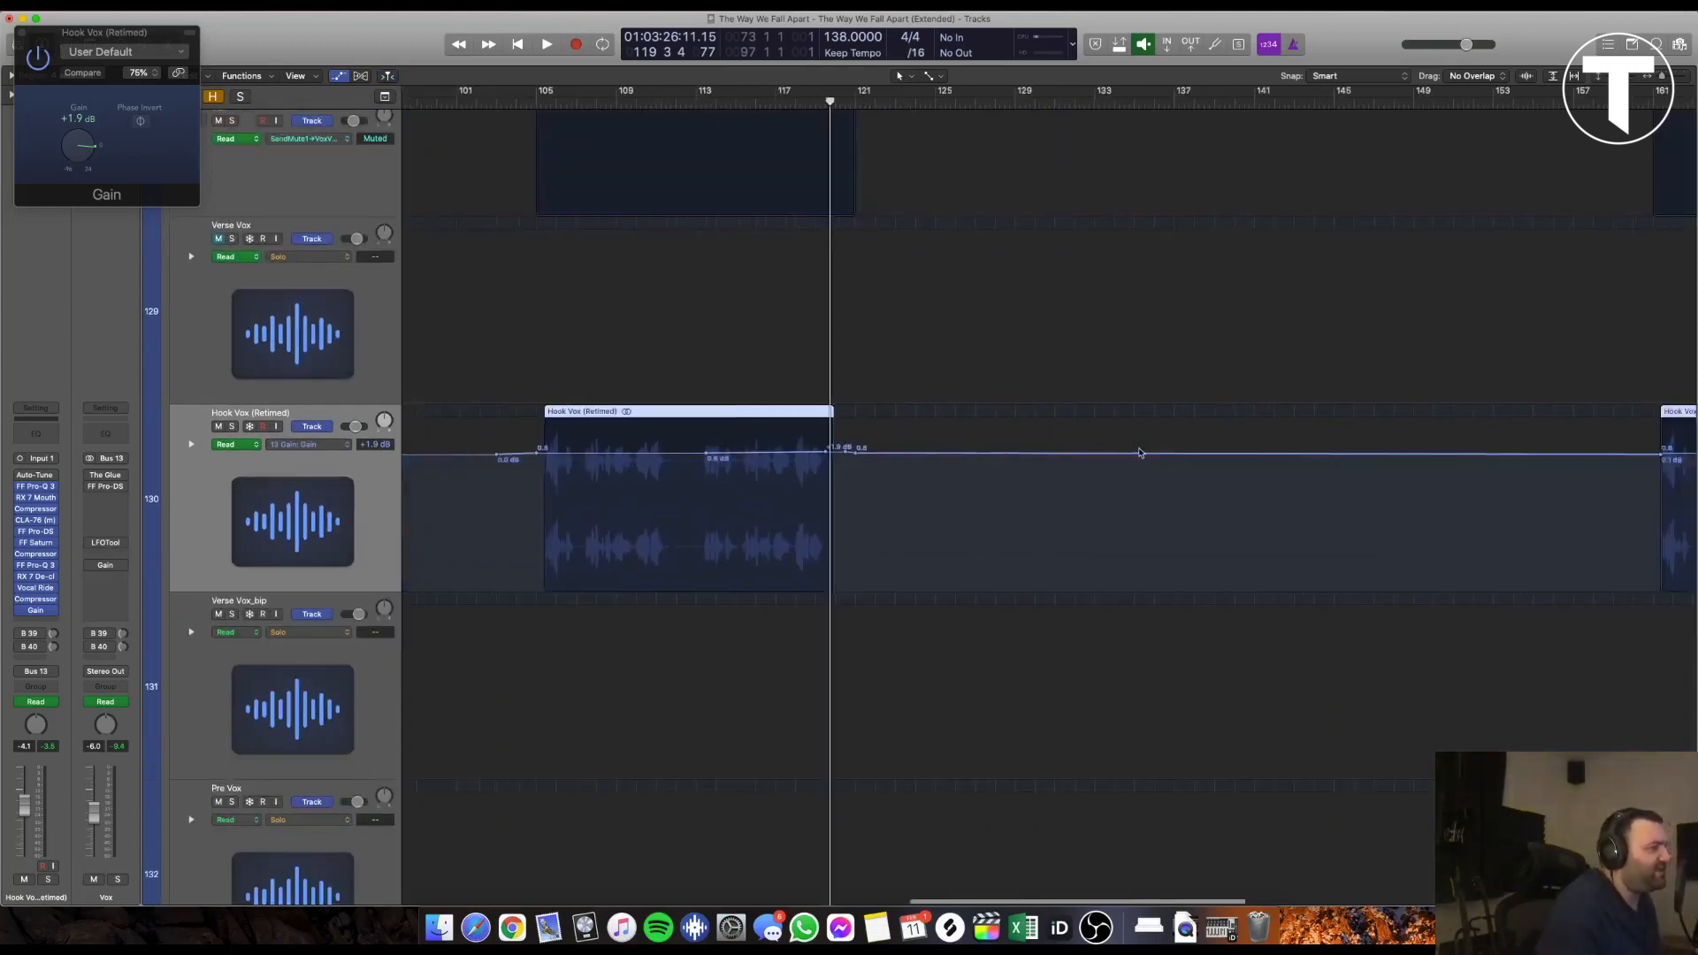
scroll(1133, 454, down, 3)
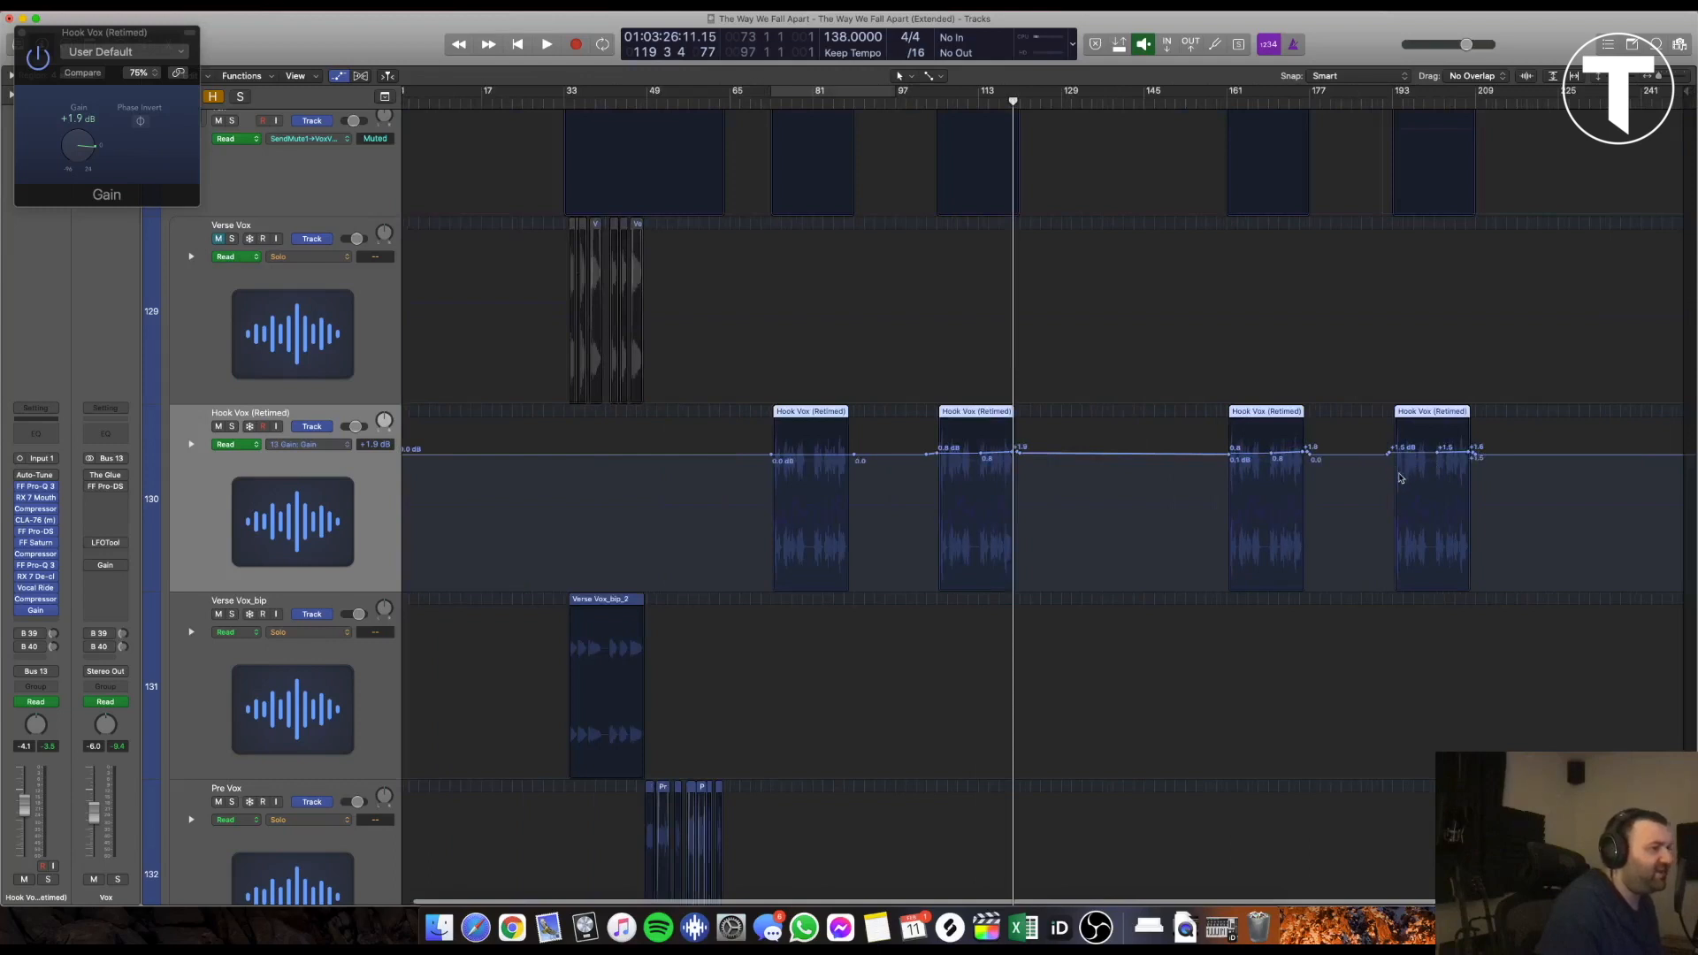
scroll(1494, 442, up, 5)
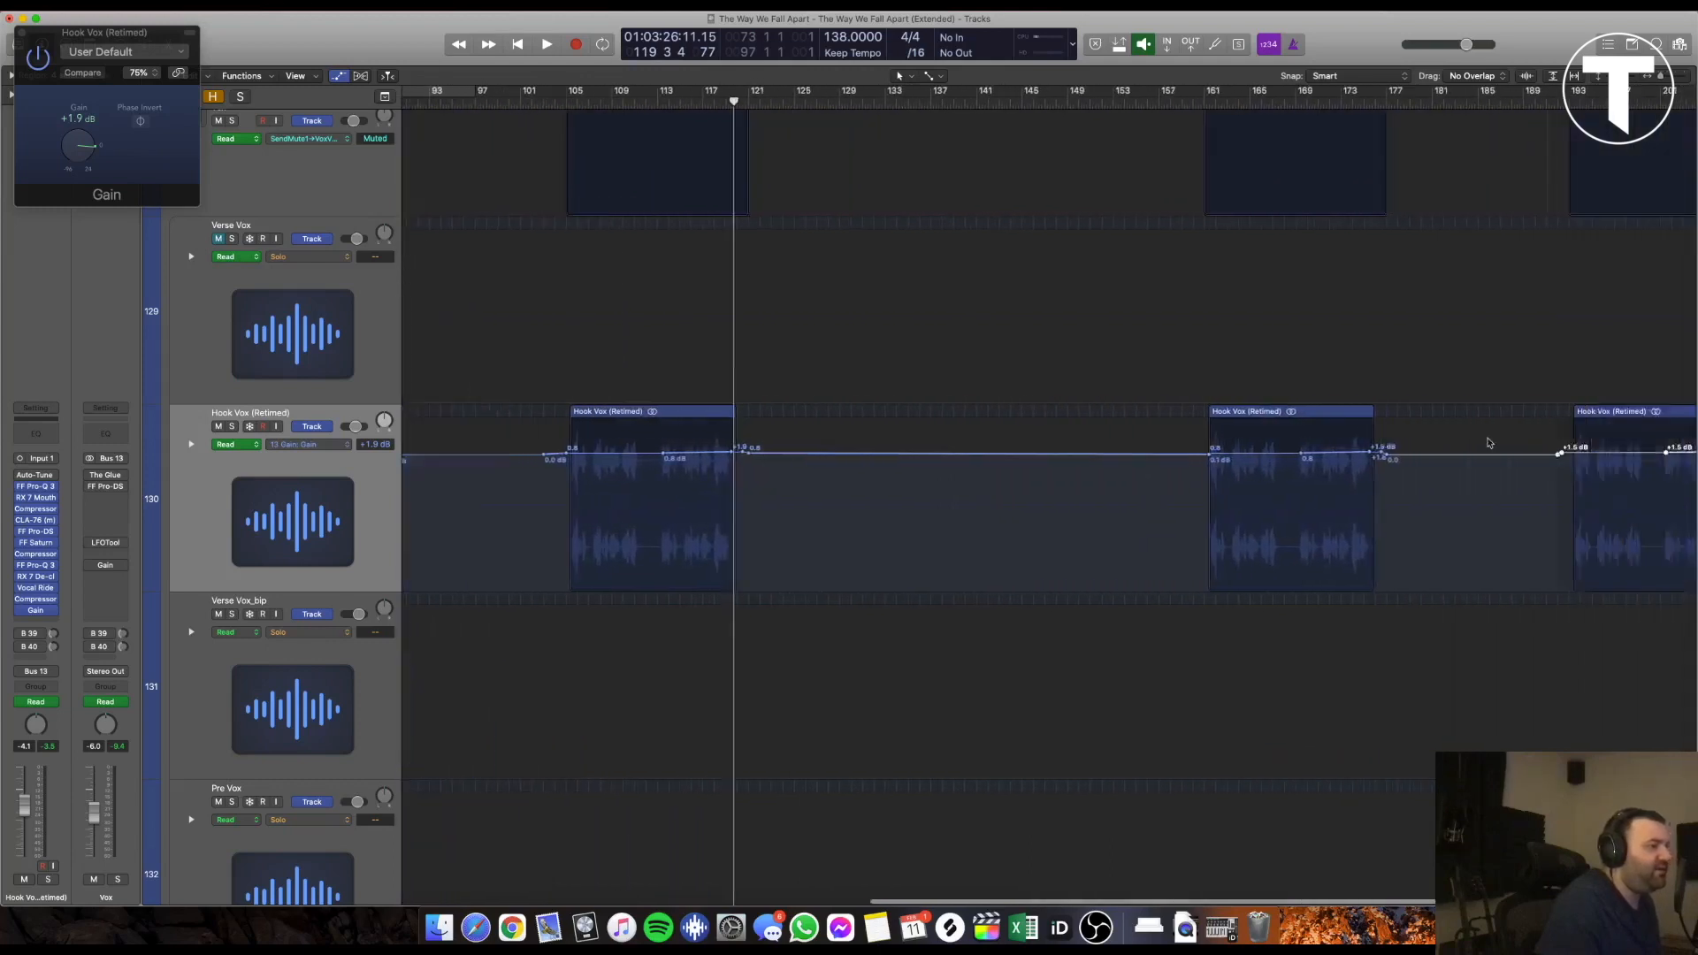
scroll(1483, 444, up, 3)
scroll(1472, 447, up, 3)
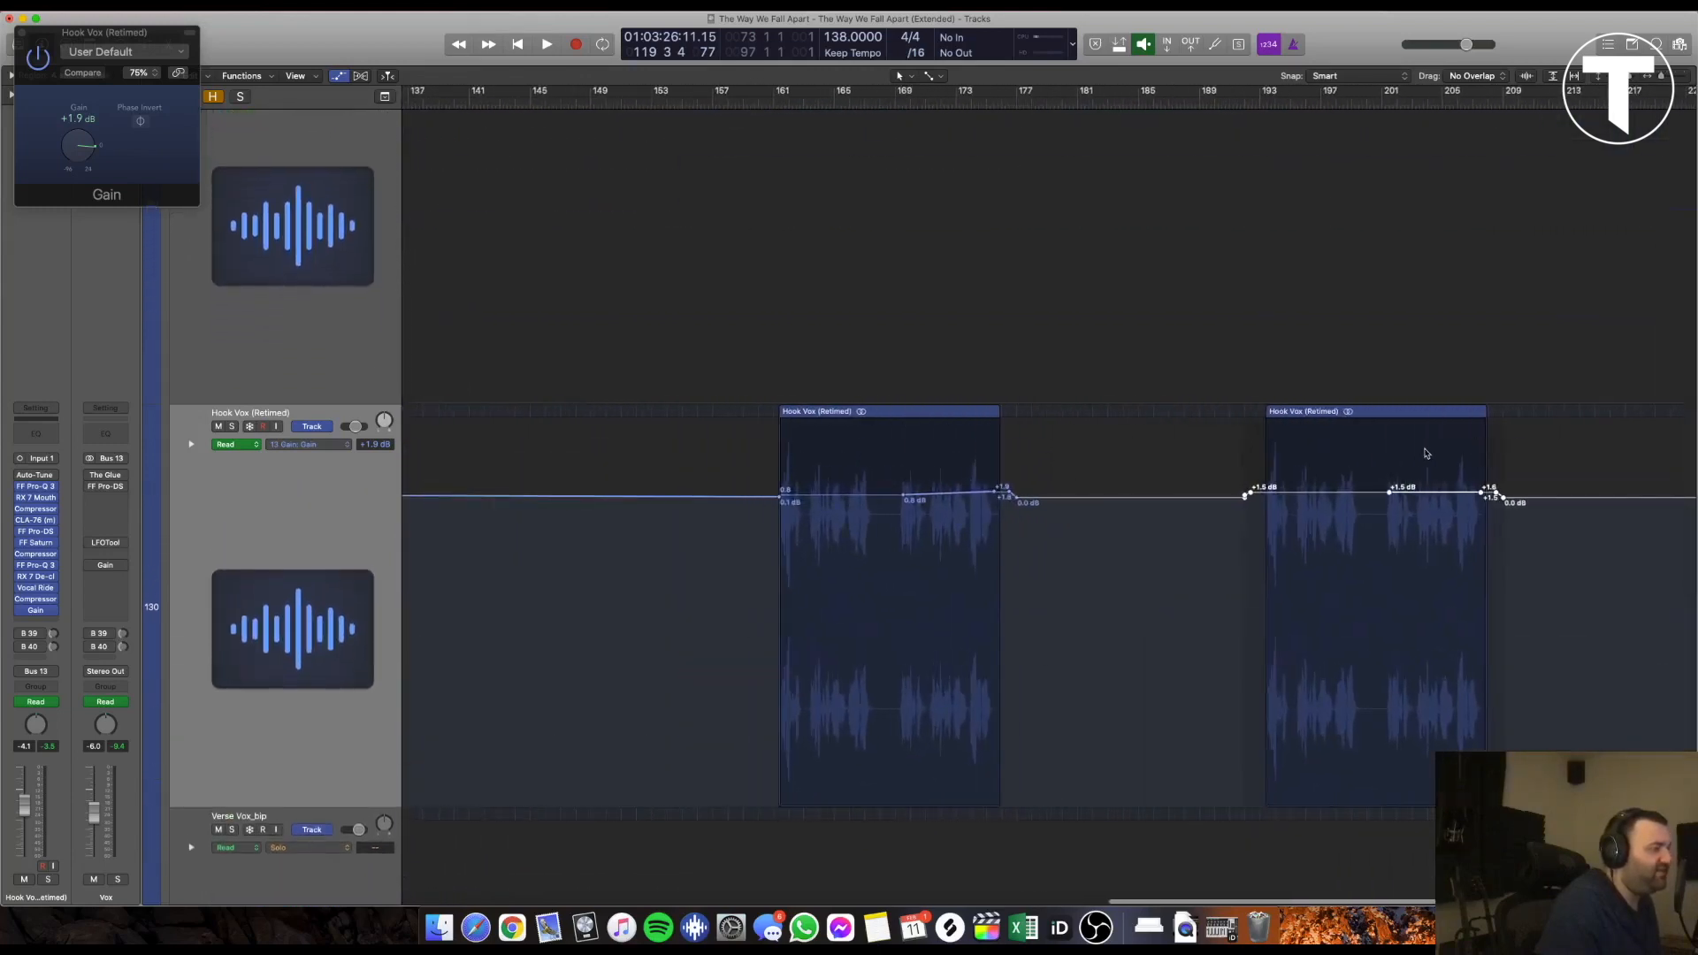
scroll(1415, 464, right, 3)
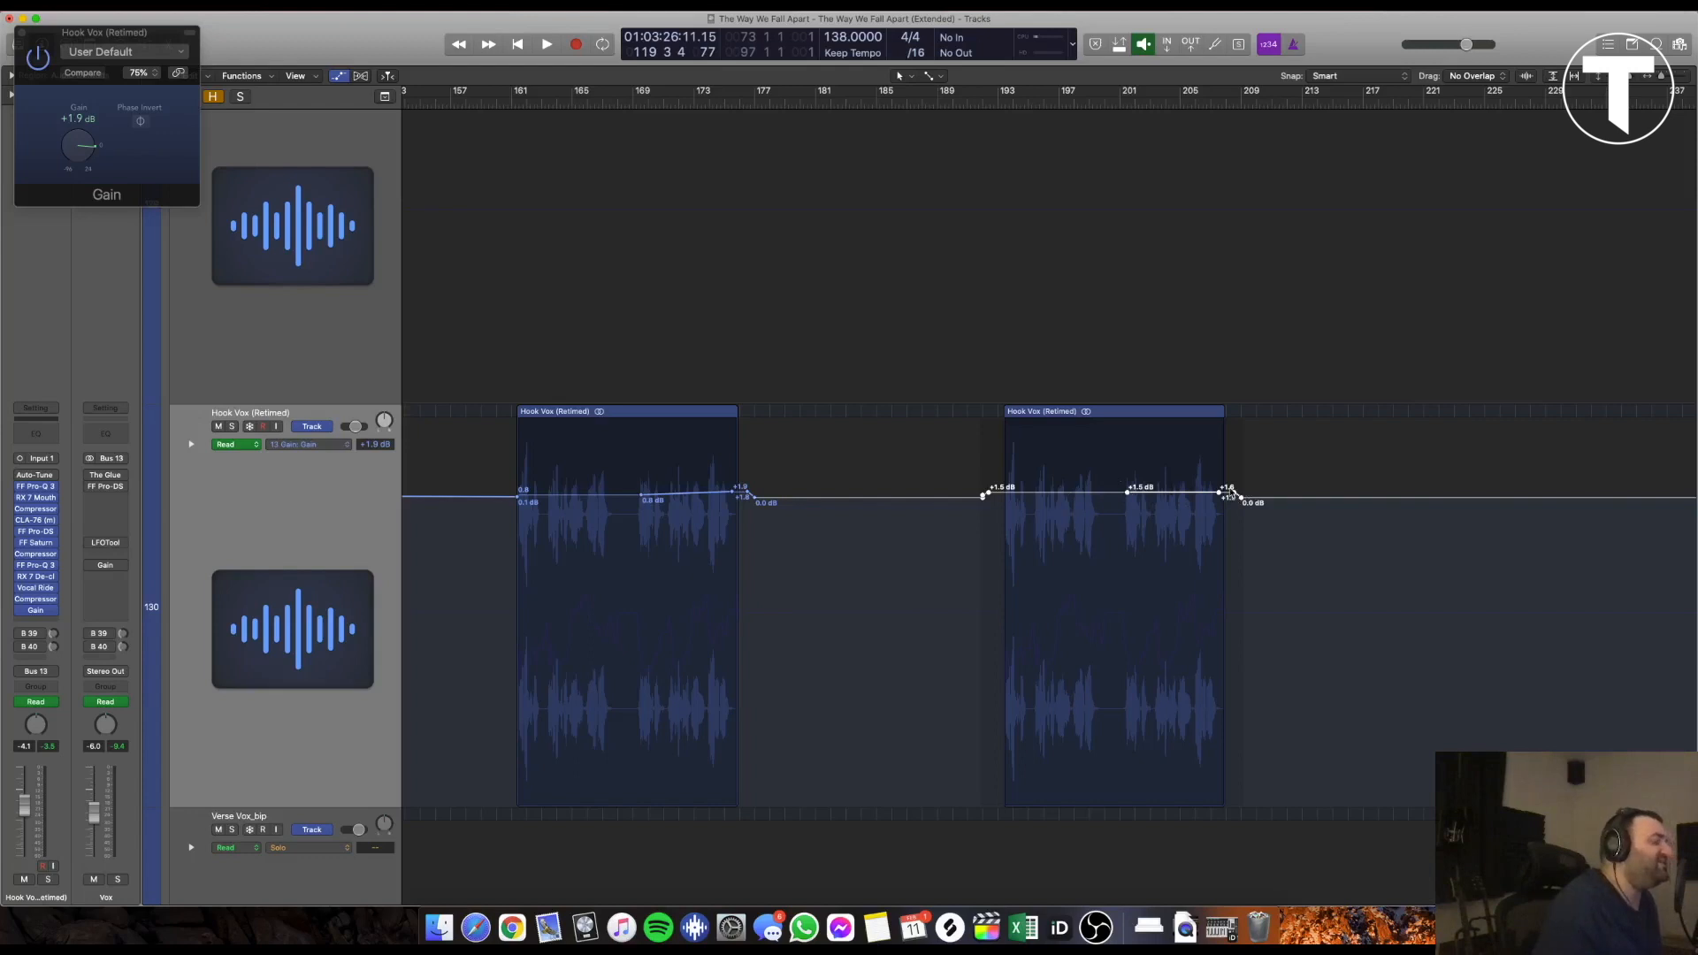
key(super+Up)
key(super+Up)
key(super+Up)
key(super+Up)
key(super+Up)
key(super+Left)
key(super+Left)
key(super+Left)
key(super+Left)
key(super+Up)
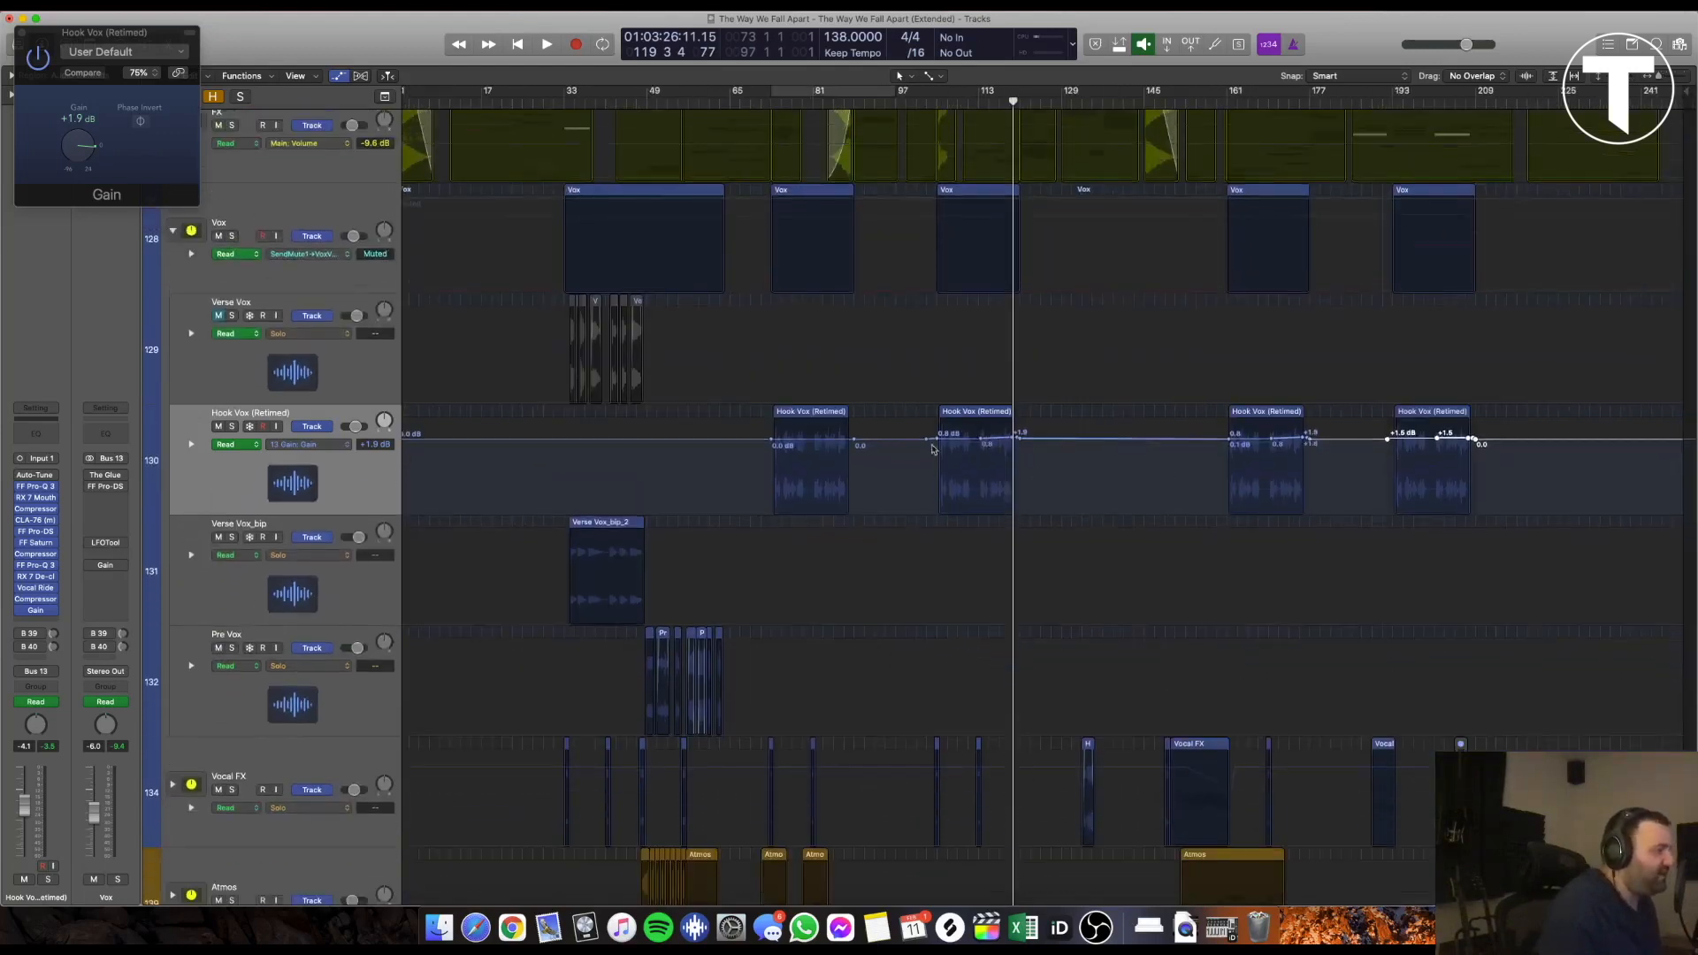
Close the Gain plug-in window and switch on the LFOTool and Gain inserts on the Vox bus
key(a)
click(19, 32)
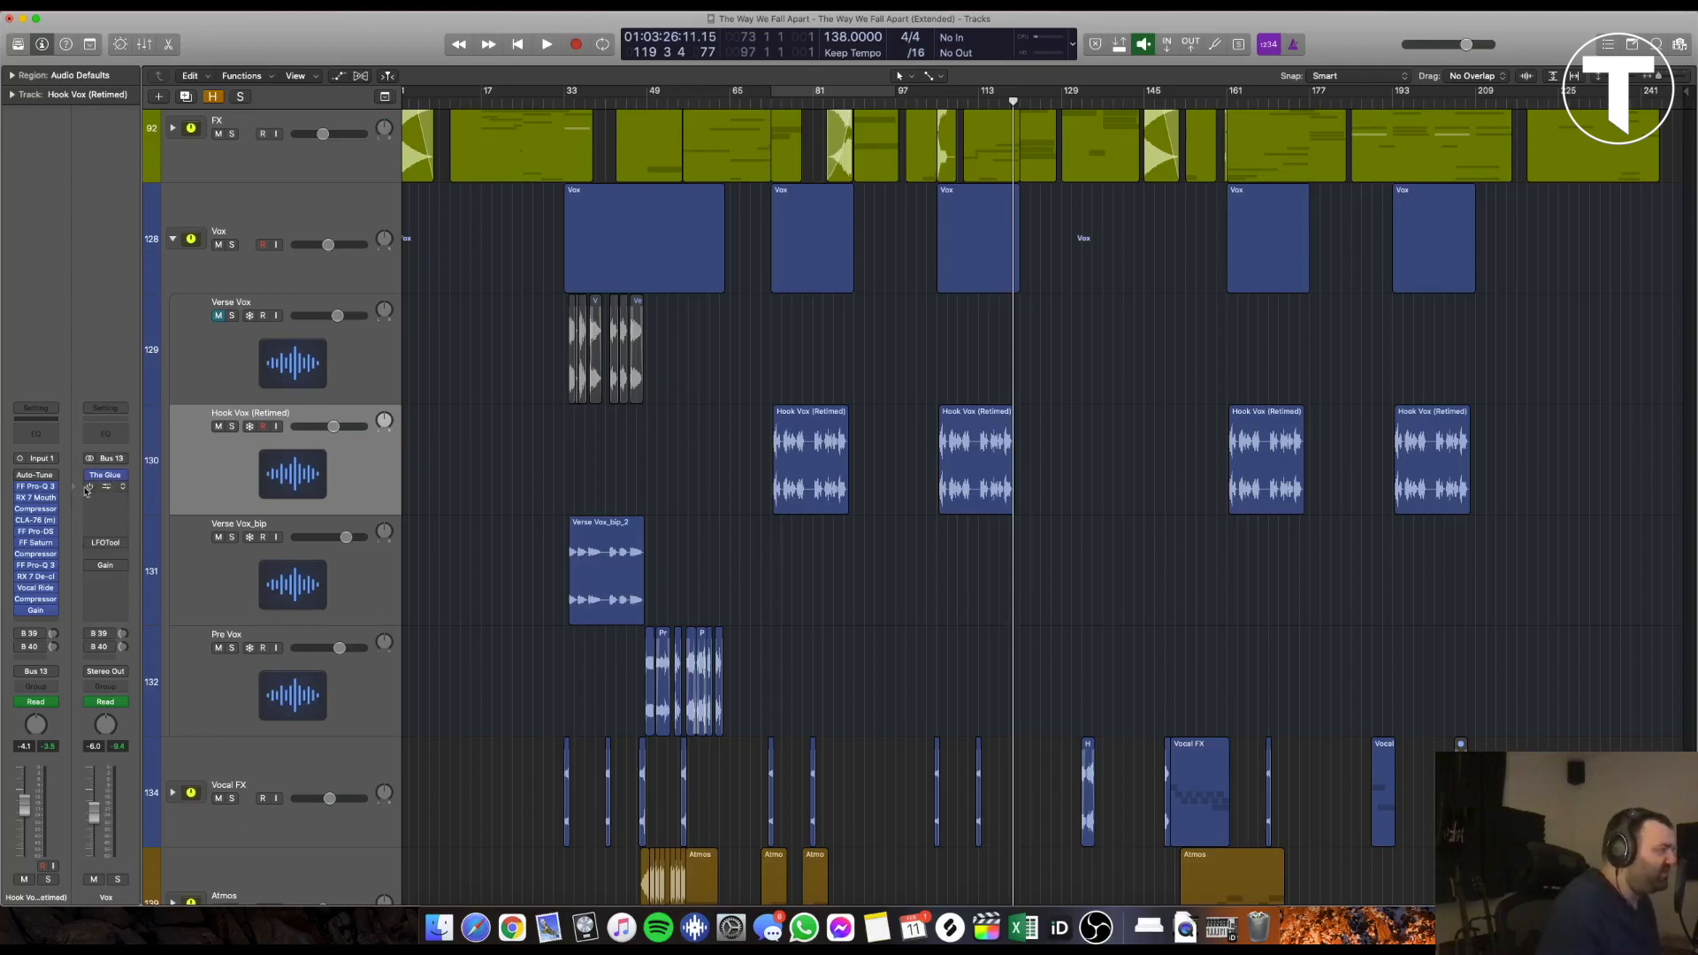
click(89, 542)
click(90, 565)
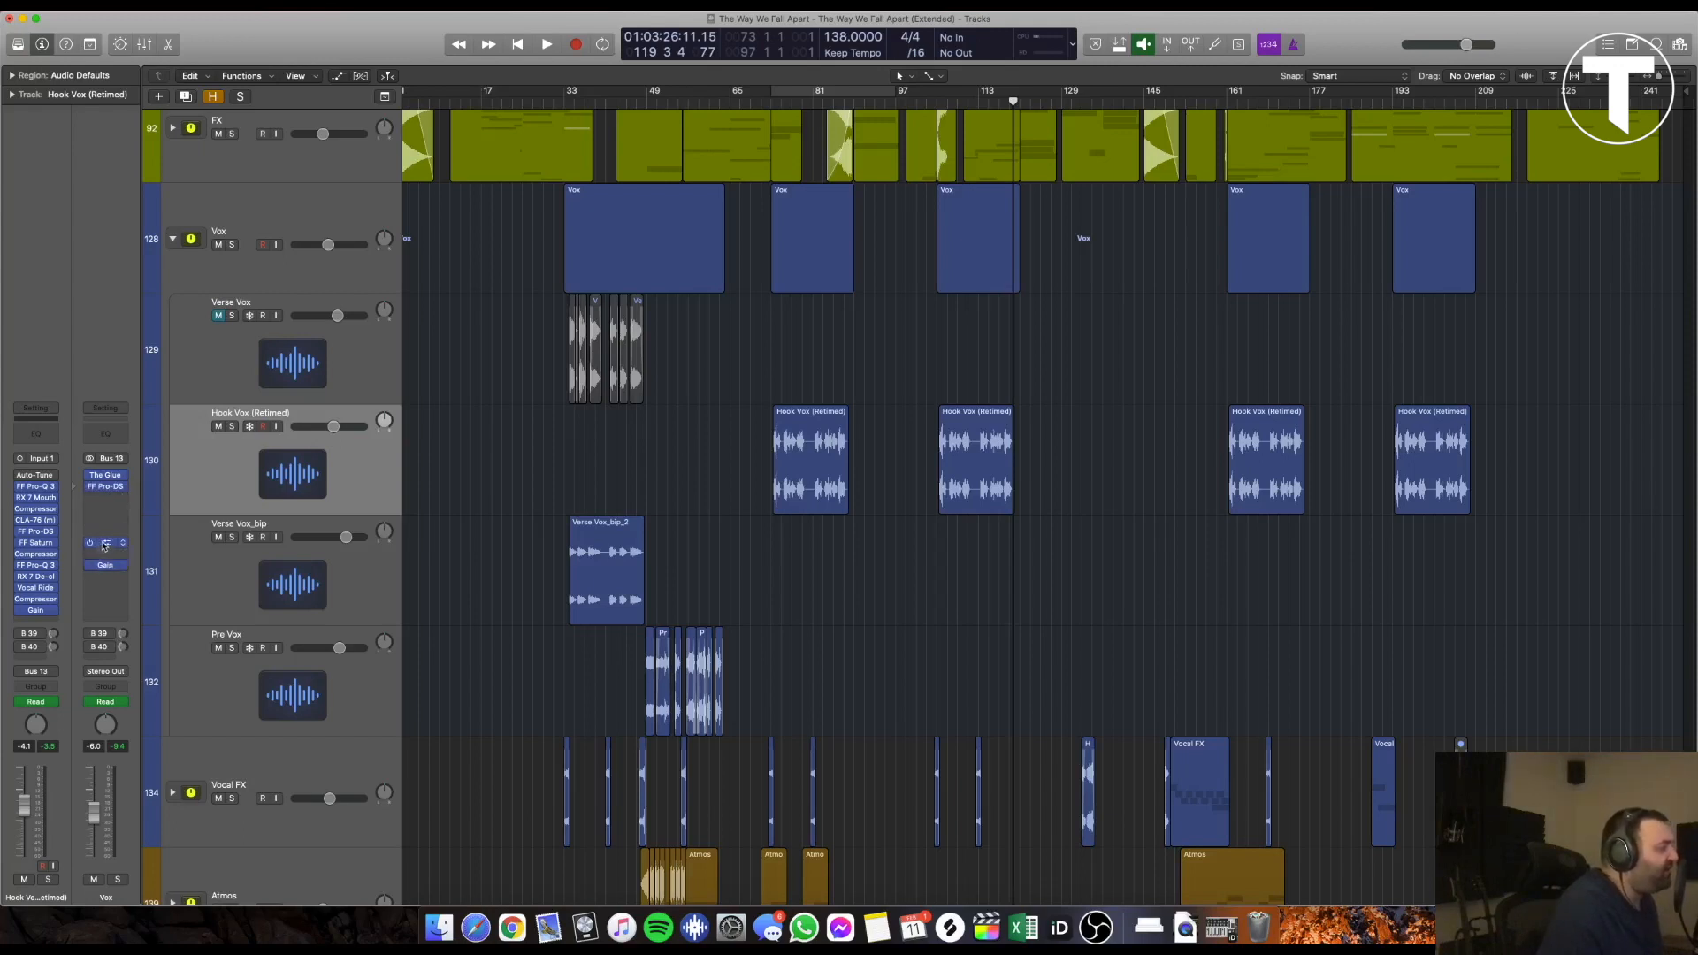
Display the automation of the Vox track stack, going from its Gain parameter to its LFOTool parameter
key(a)
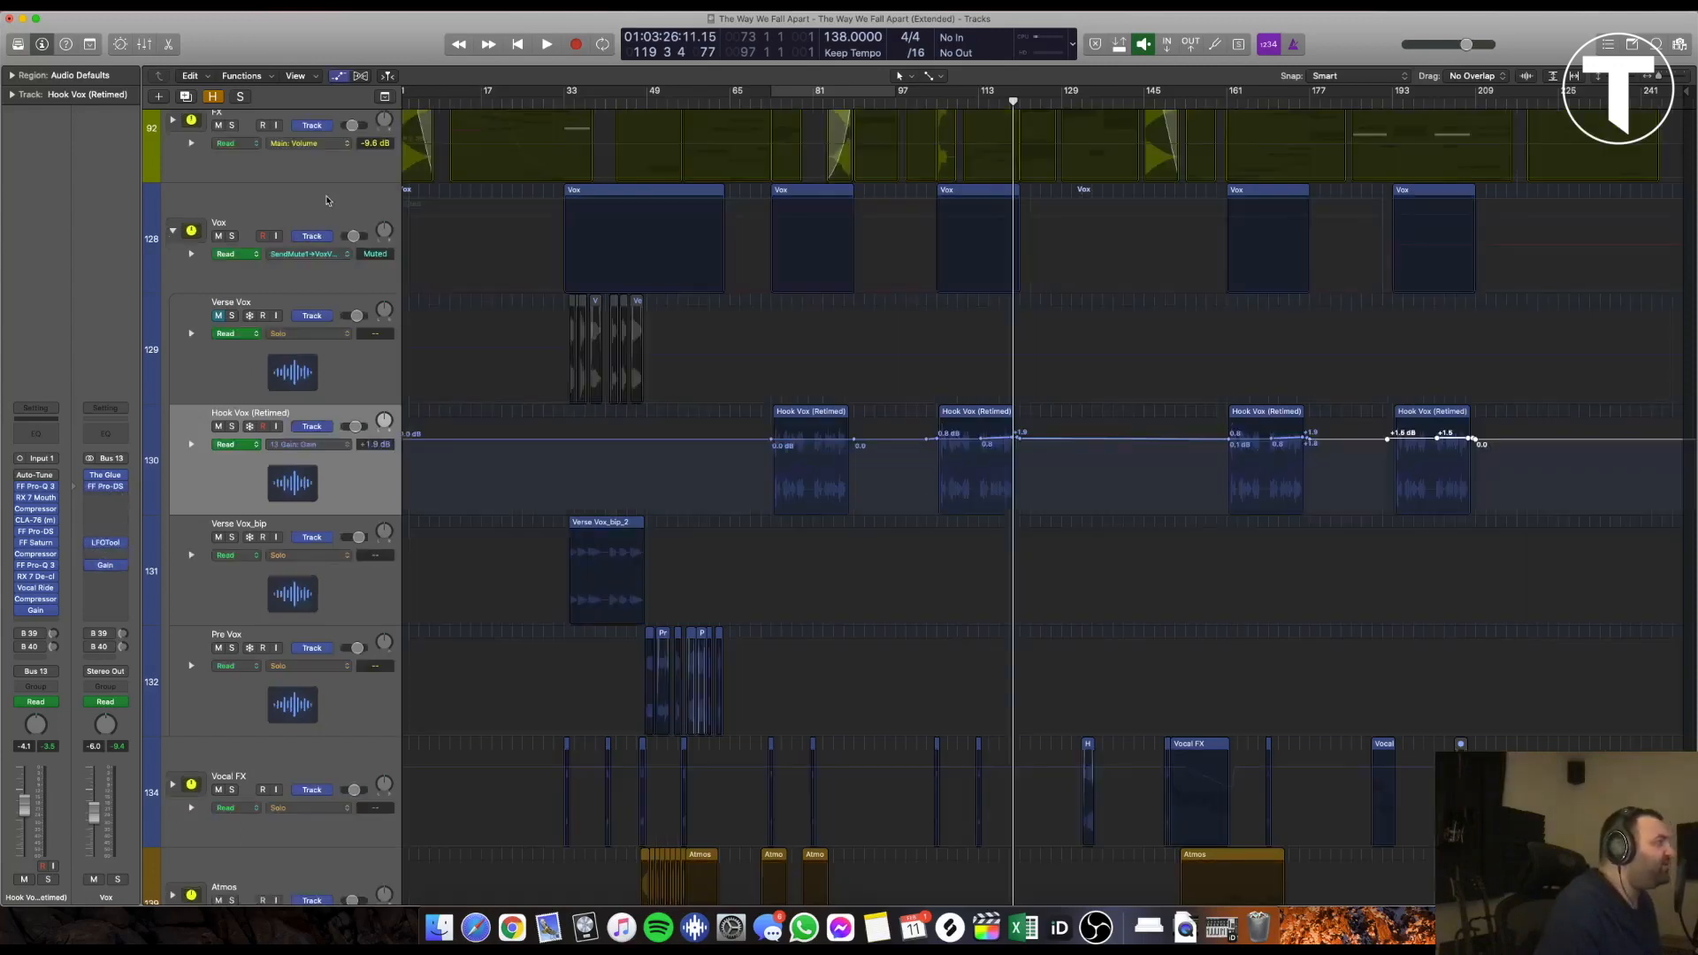
click(327, 201)
click(333, 254)
click(336, 282)
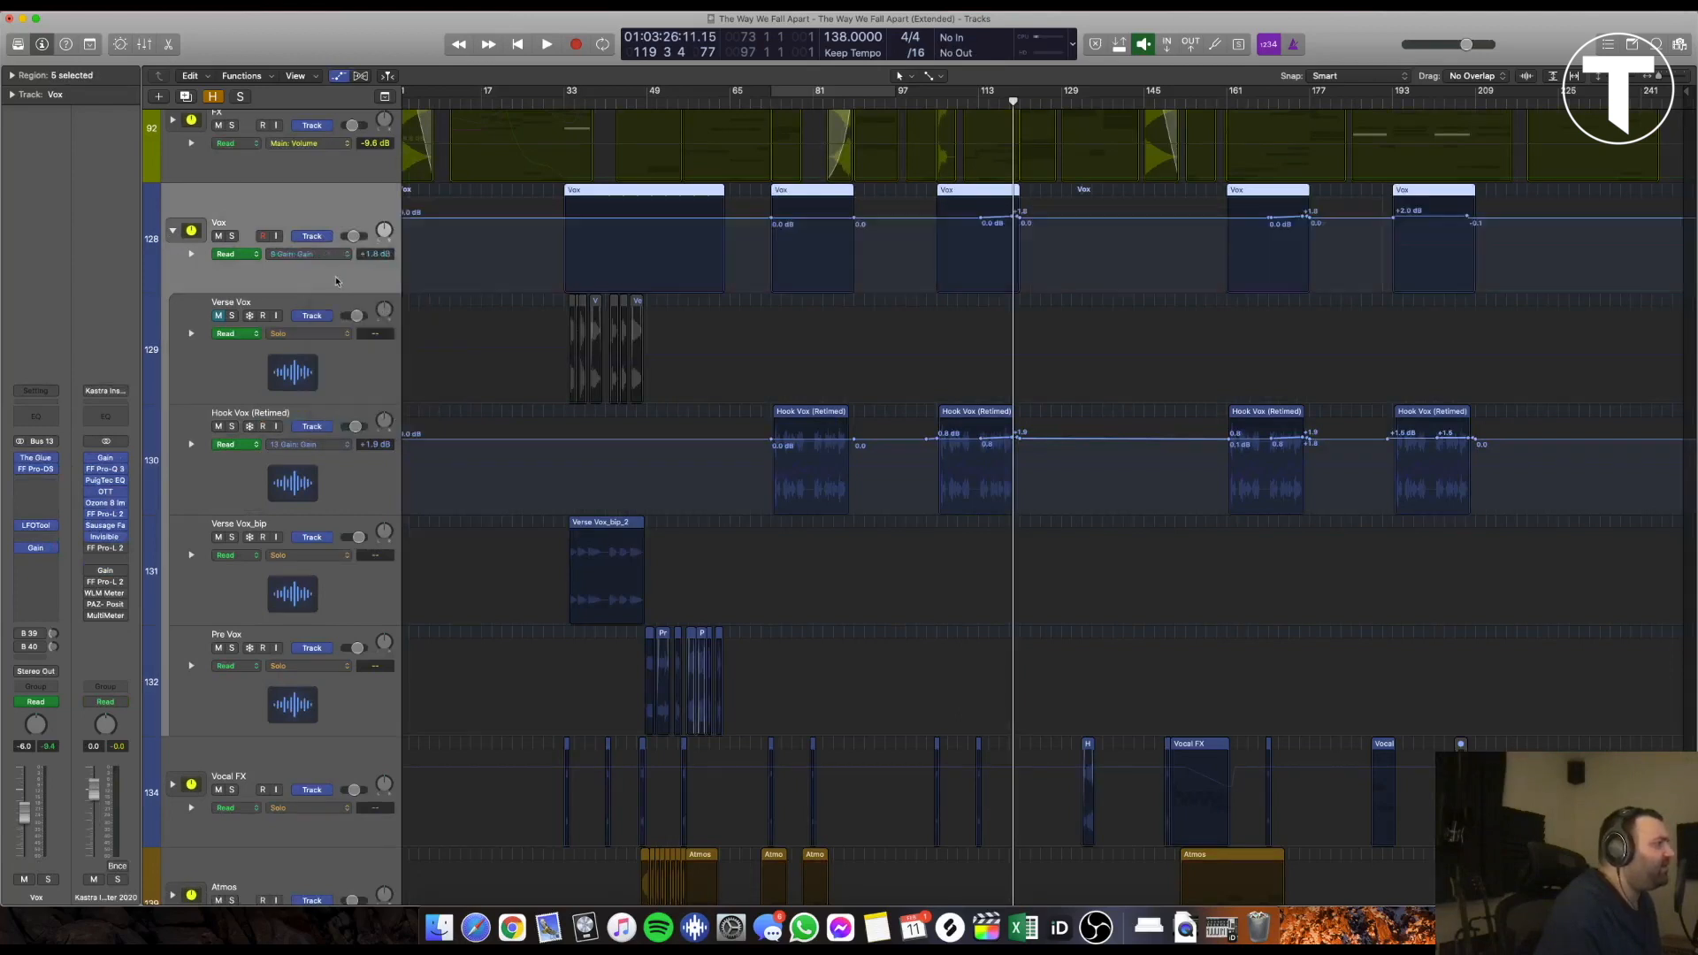
click(321, 255)
click(343, 234)
scroll(1383, 322, up, 2)
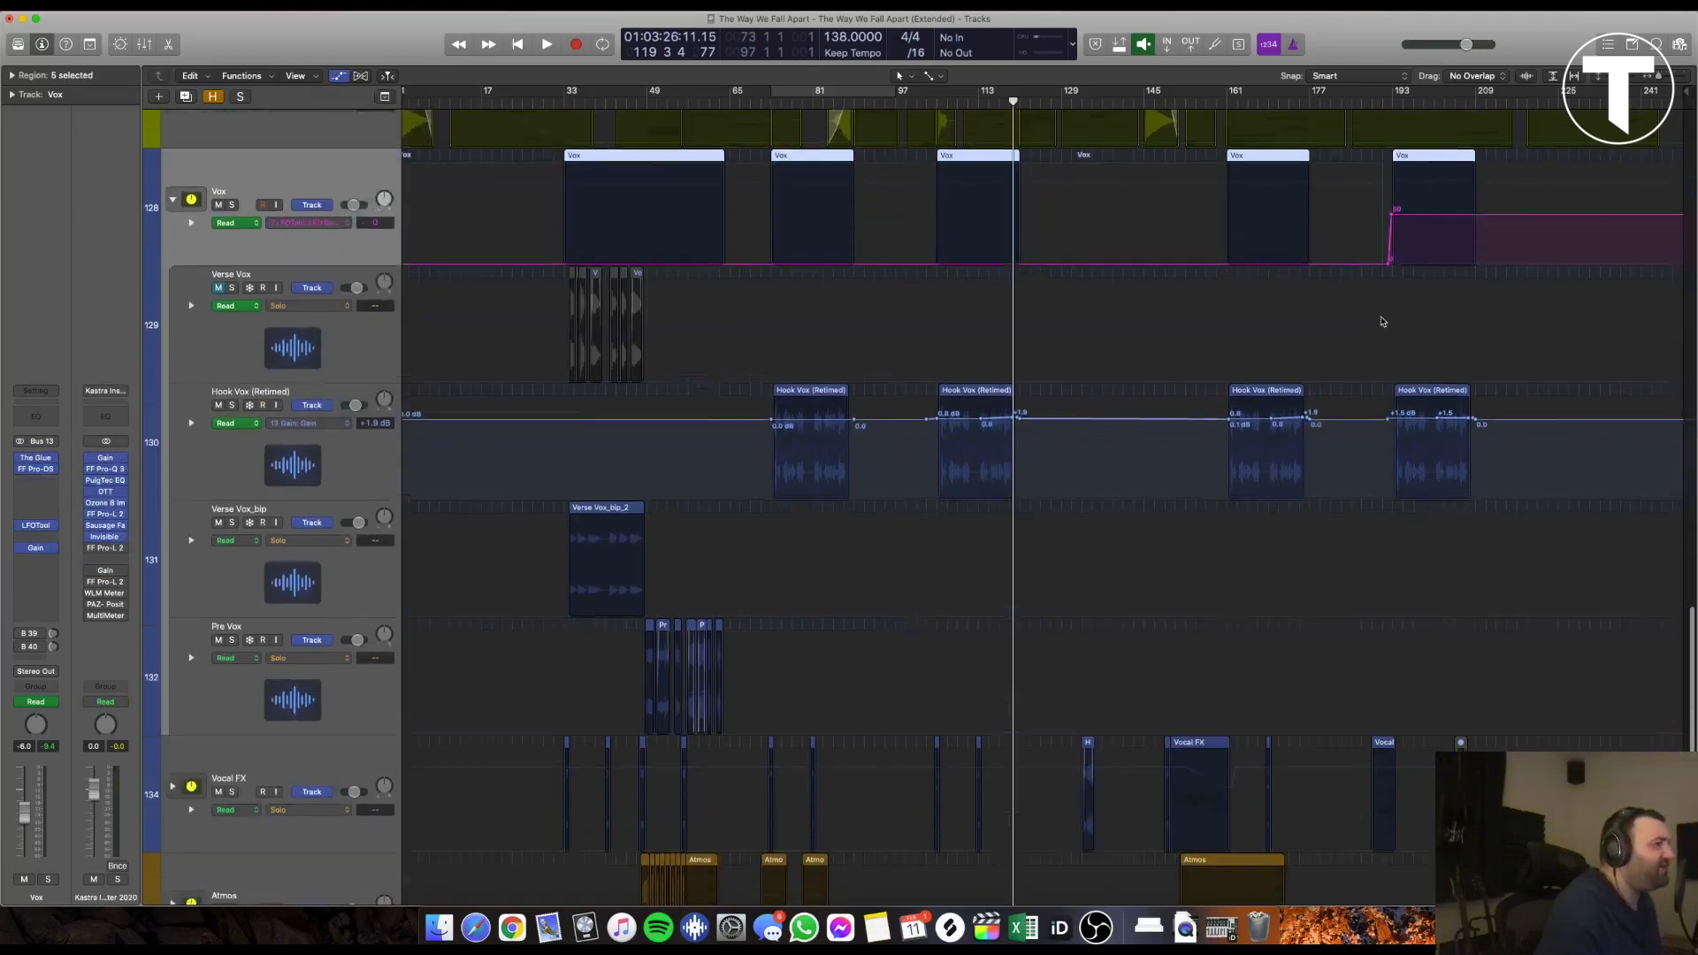
Audition the last hook from bar 192 with the LFOTool automation, opening the LFOTool window during playback and closing it after stopping
scroll(1382, 322, up, 4)
click(1366, 104)
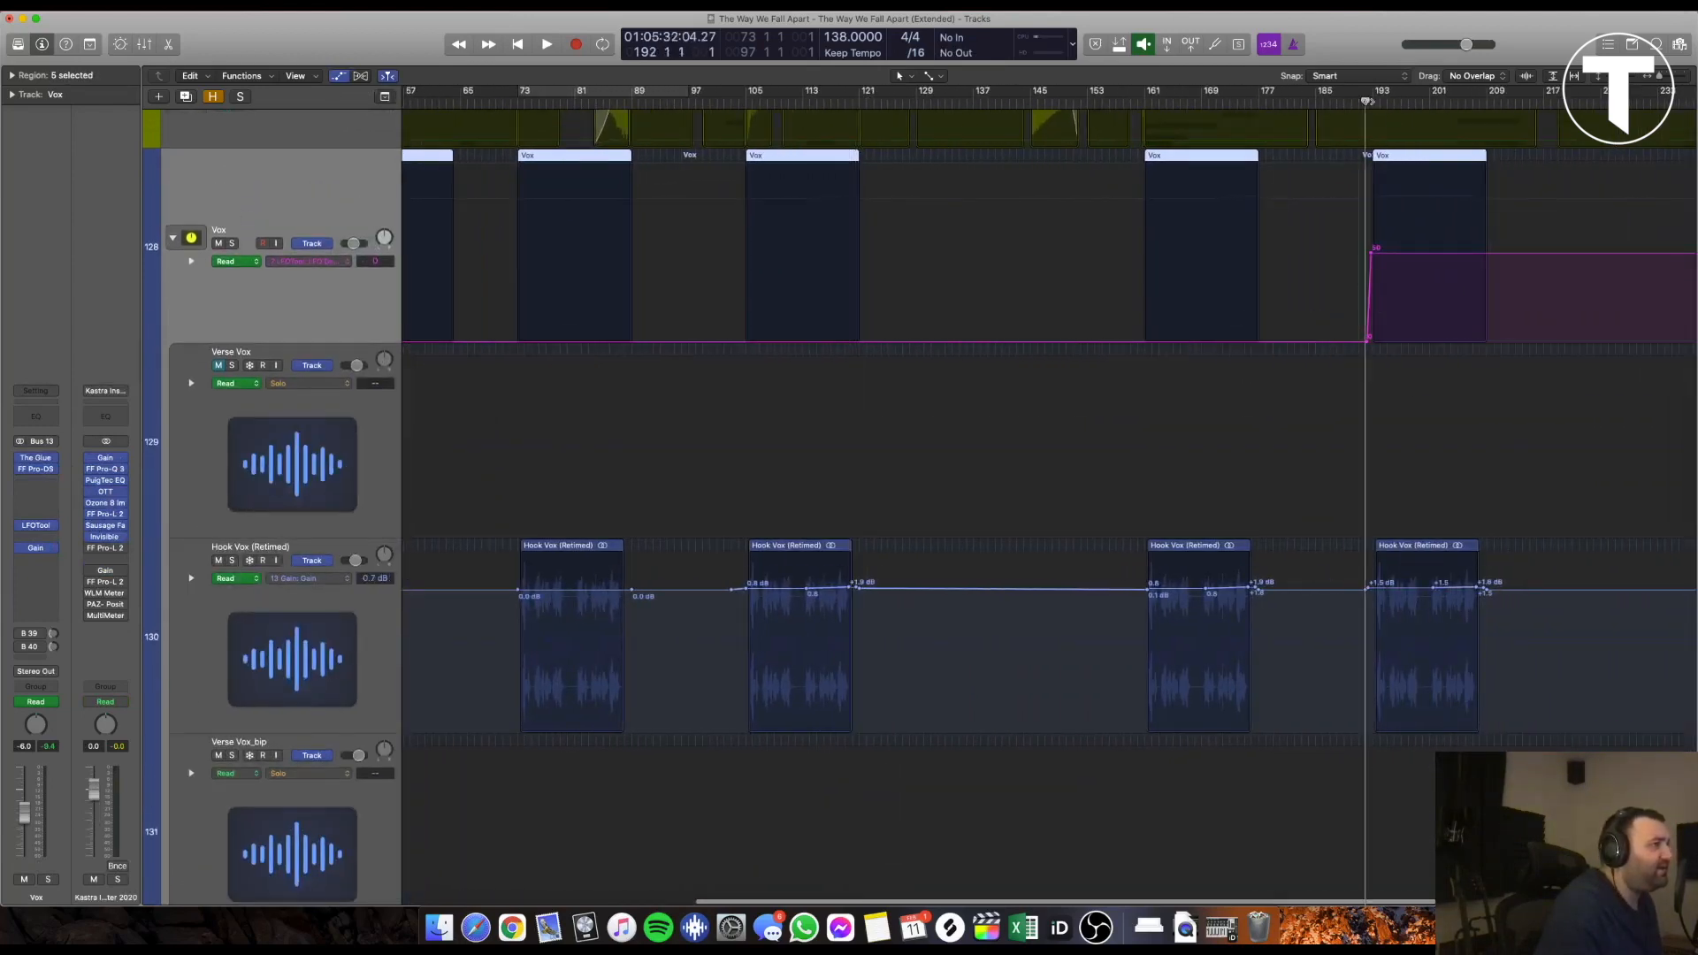
scroll(1425, 240, right, 10)
key(space)
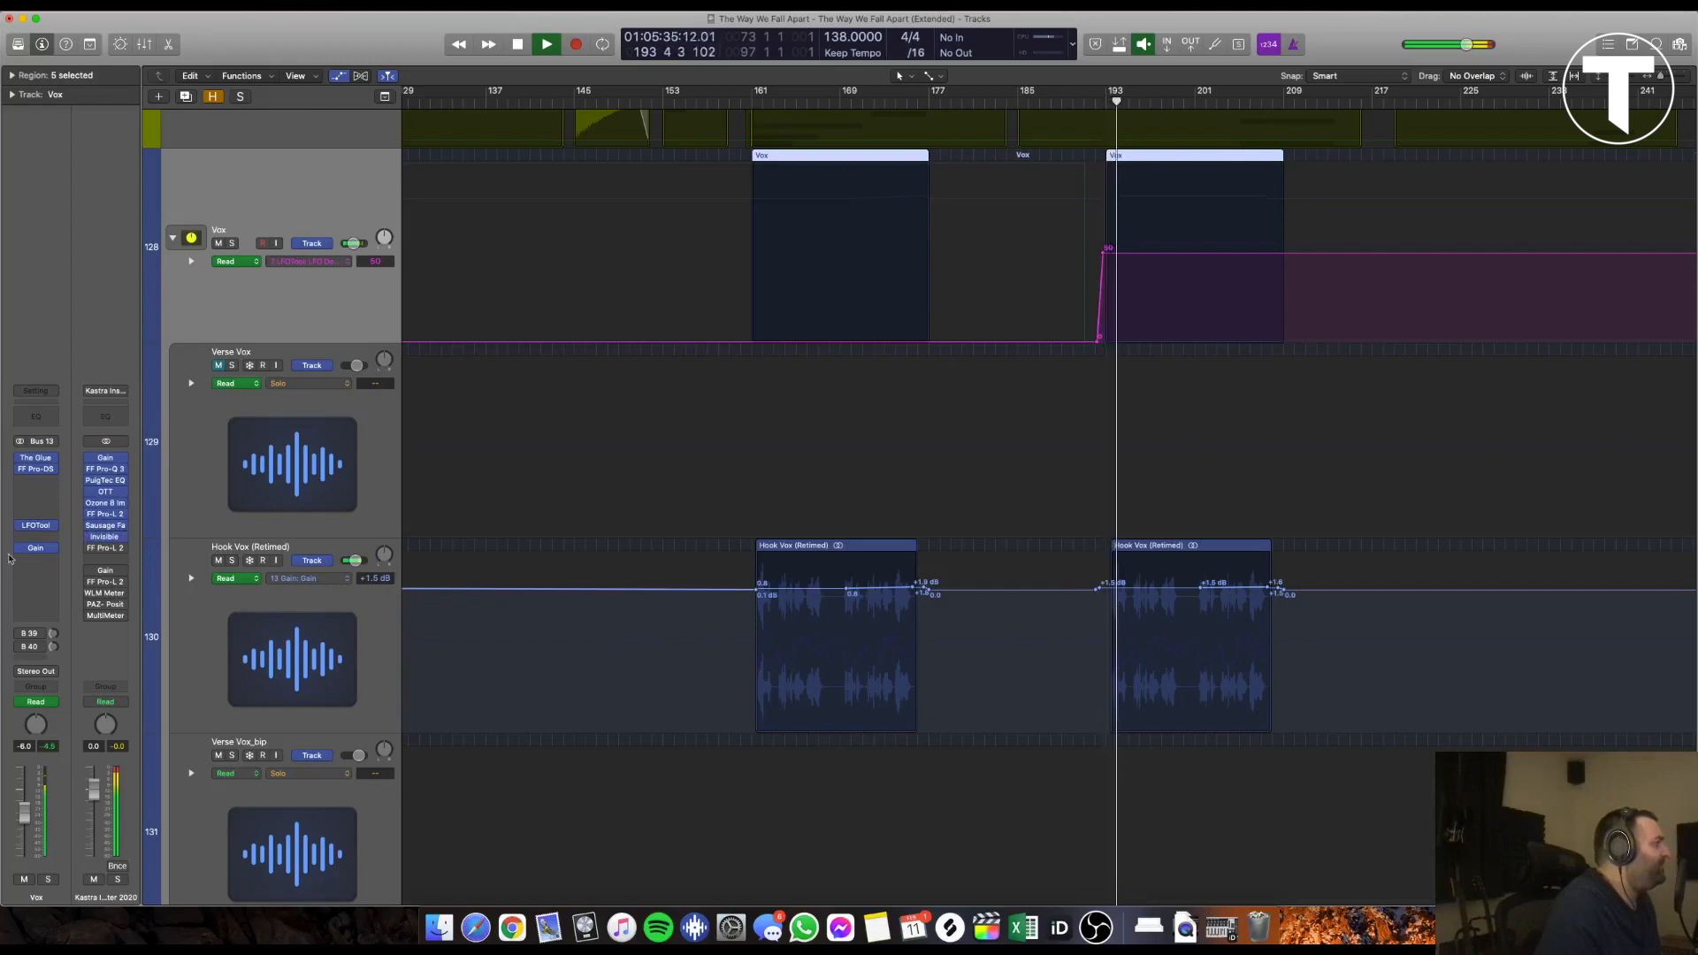
click(36, 526)
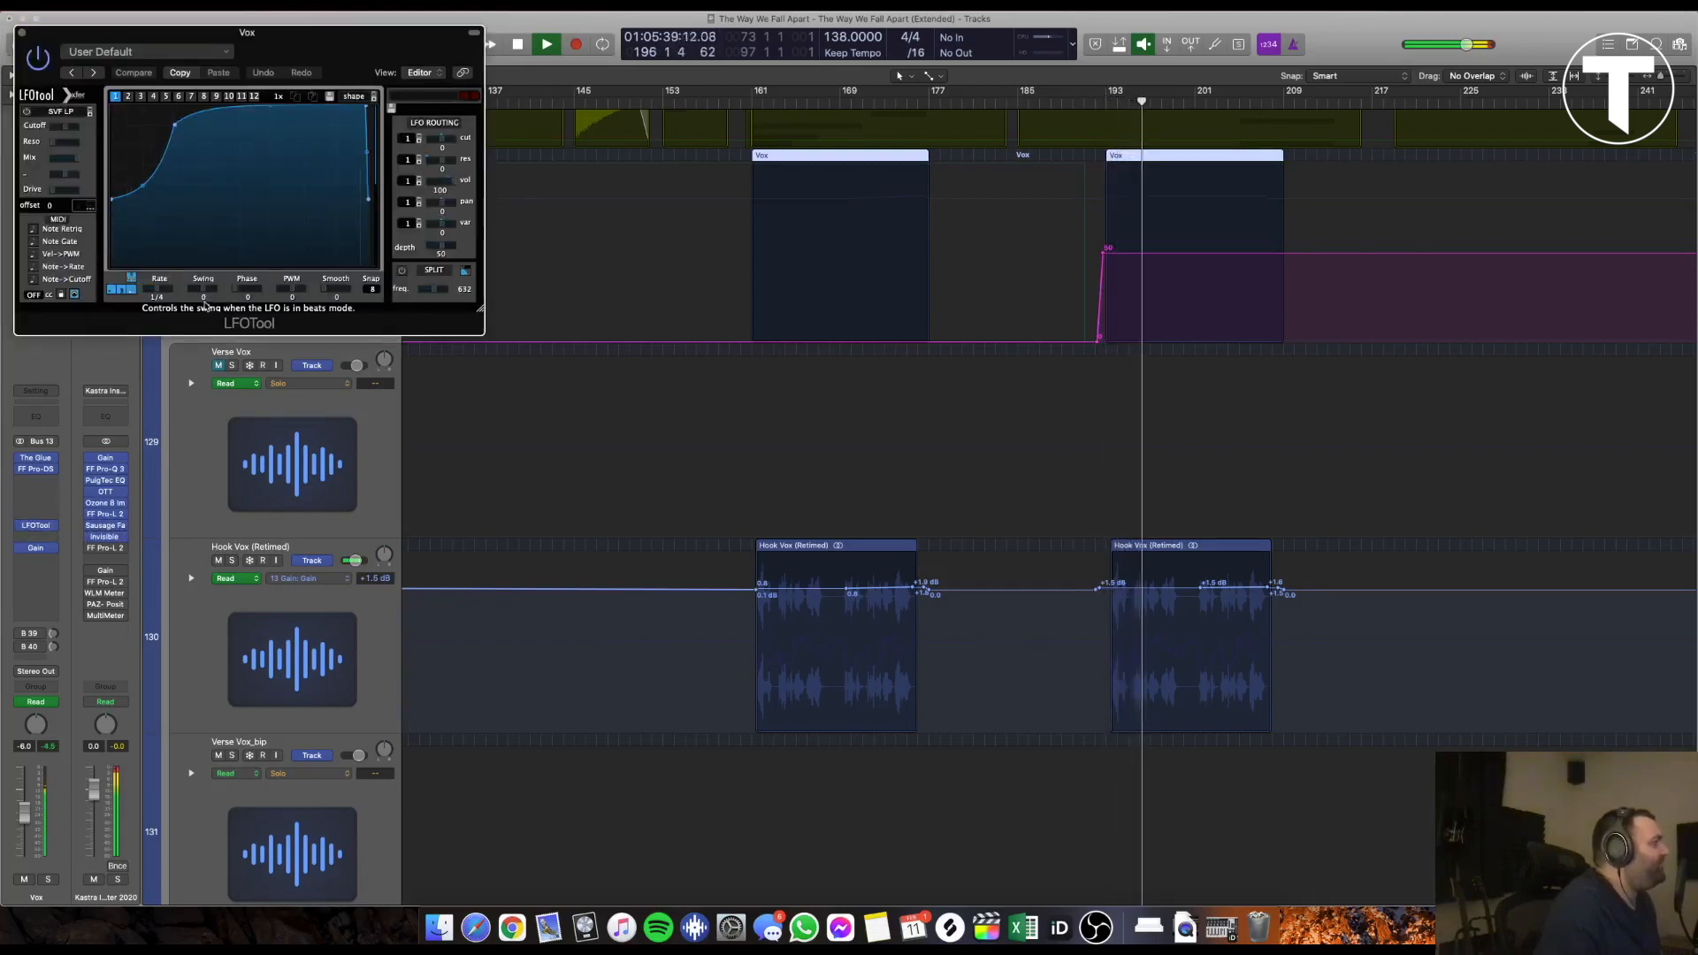
key(space)
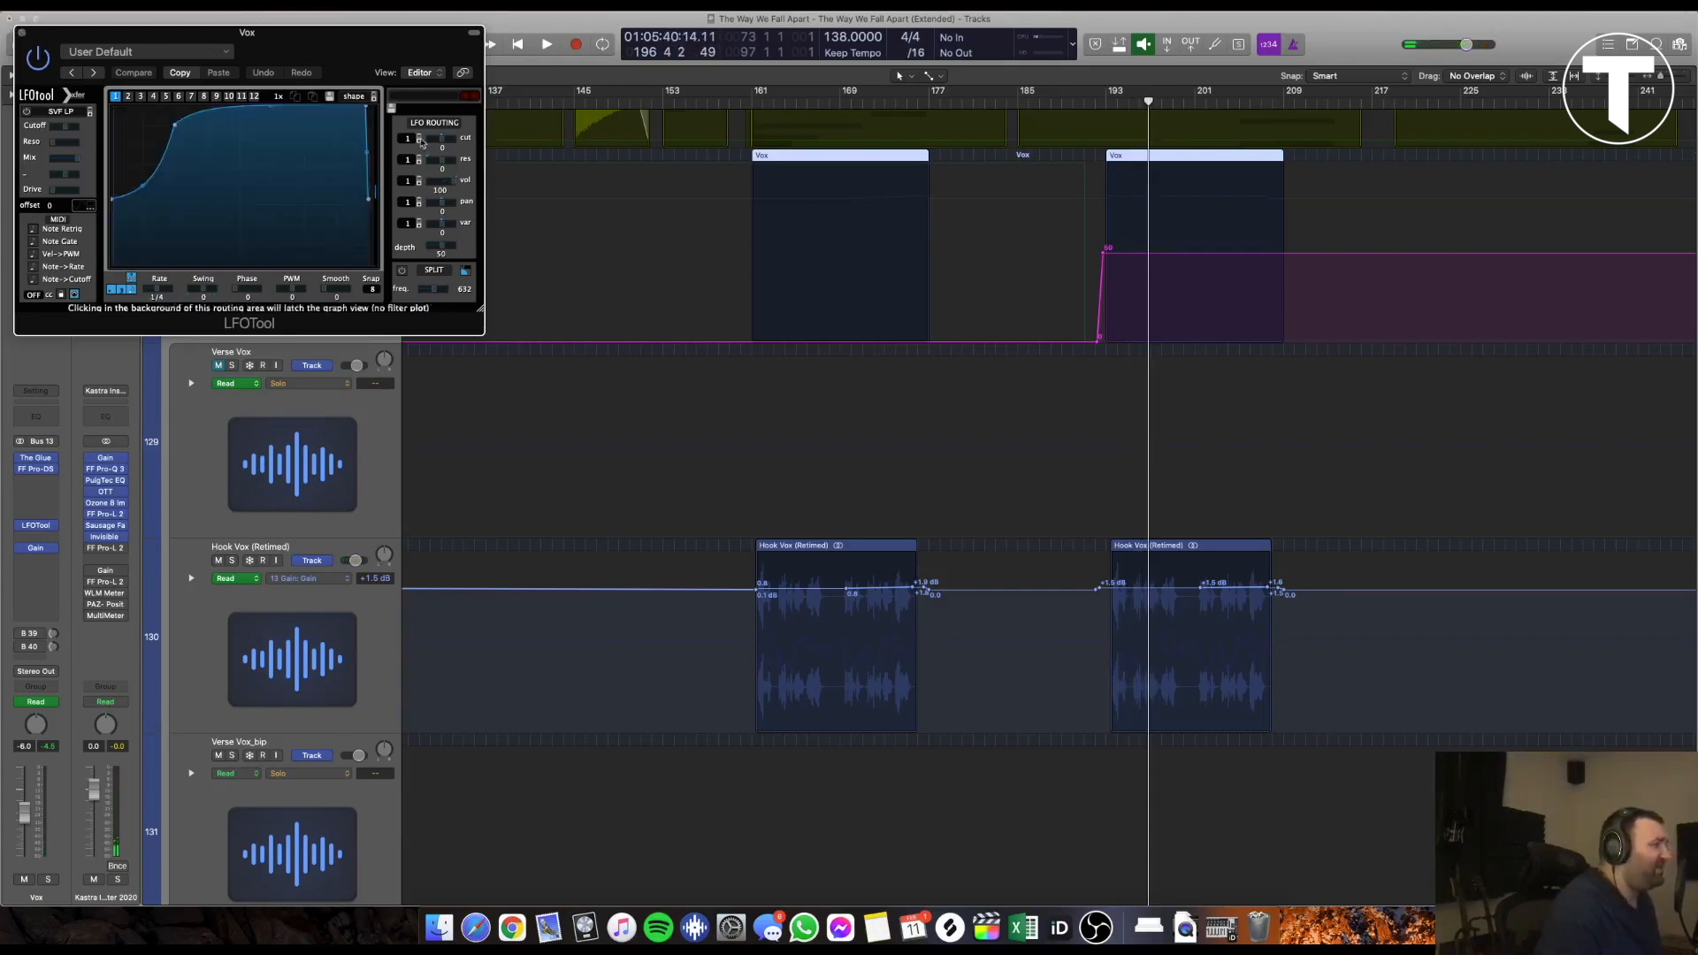
click(23, 34)
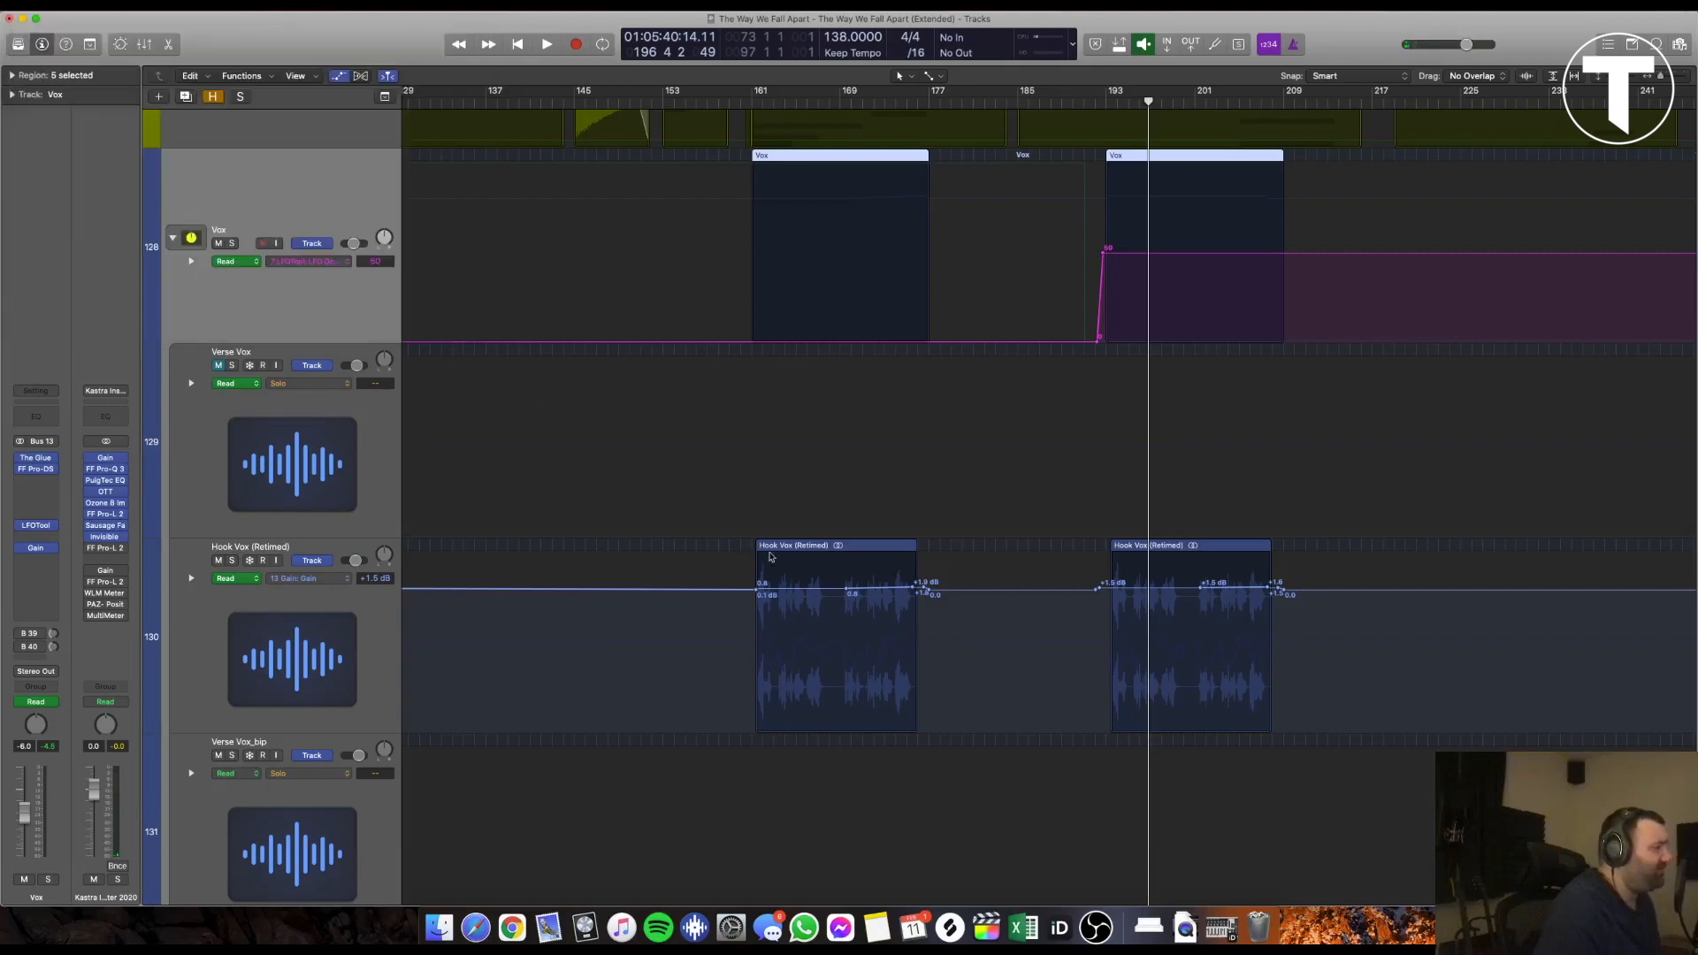
Switch the Vox track's automation lane to Gain, examine its curve around bars 161 to 209, and hide the automation
scroll(776, 540, down, 10)
key(a)
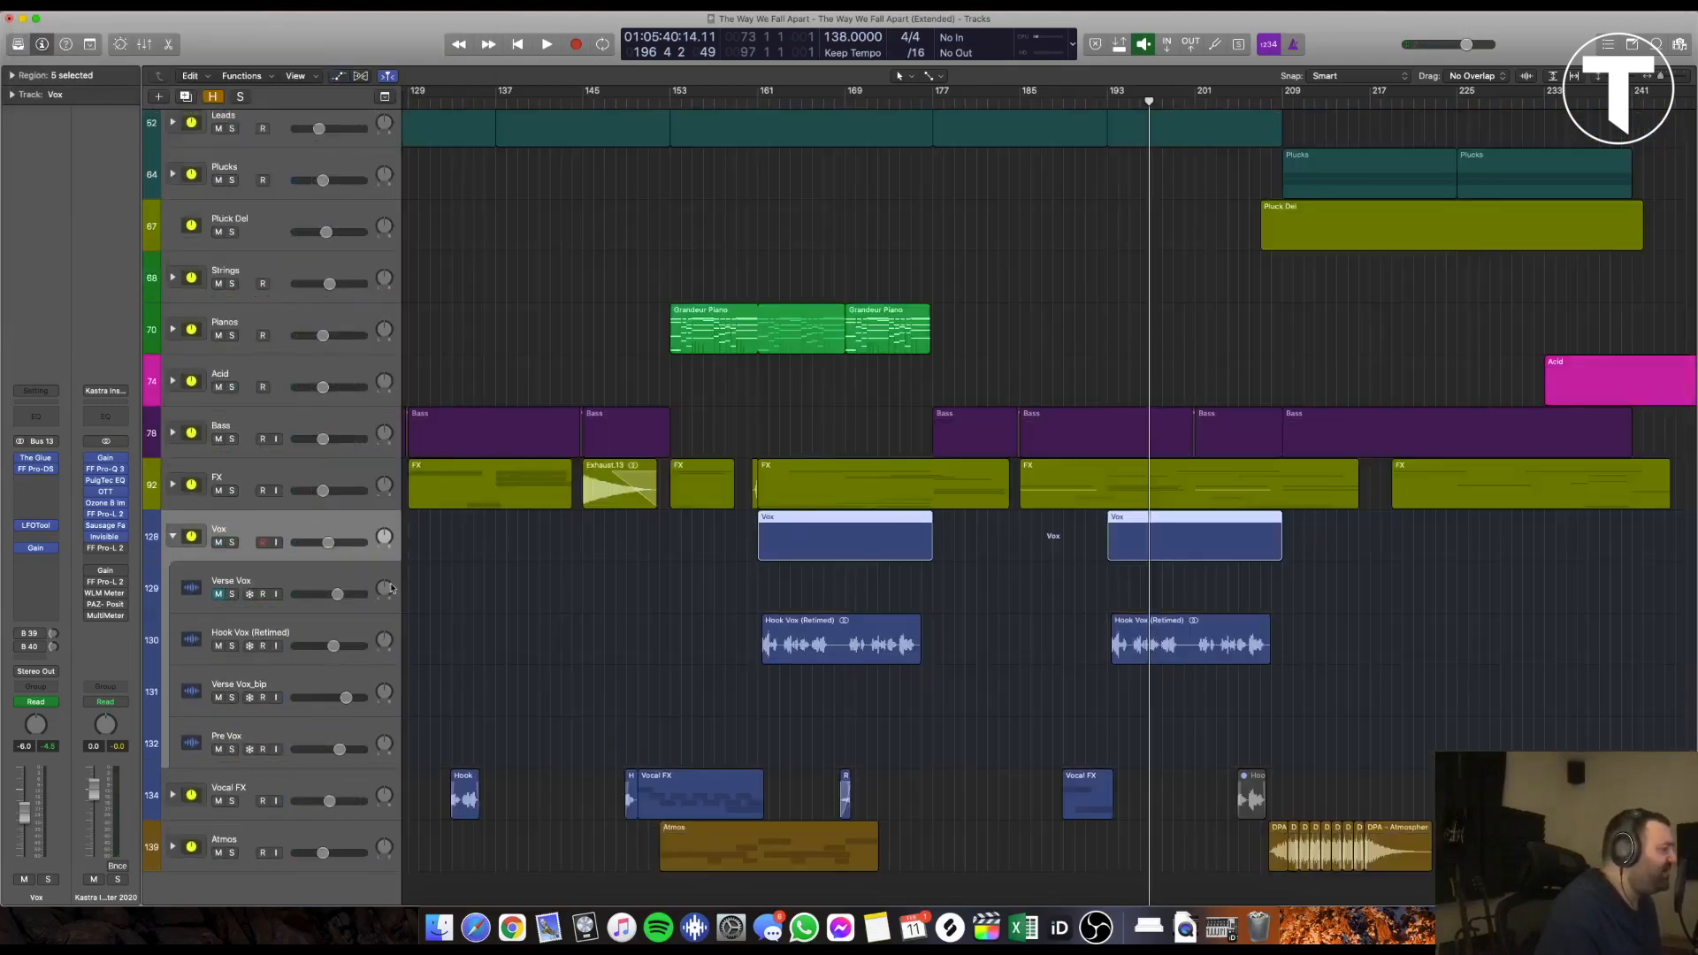
key(a)
click(306, 561)
click(309, 564)
key(super+Down)
key(super+Down)
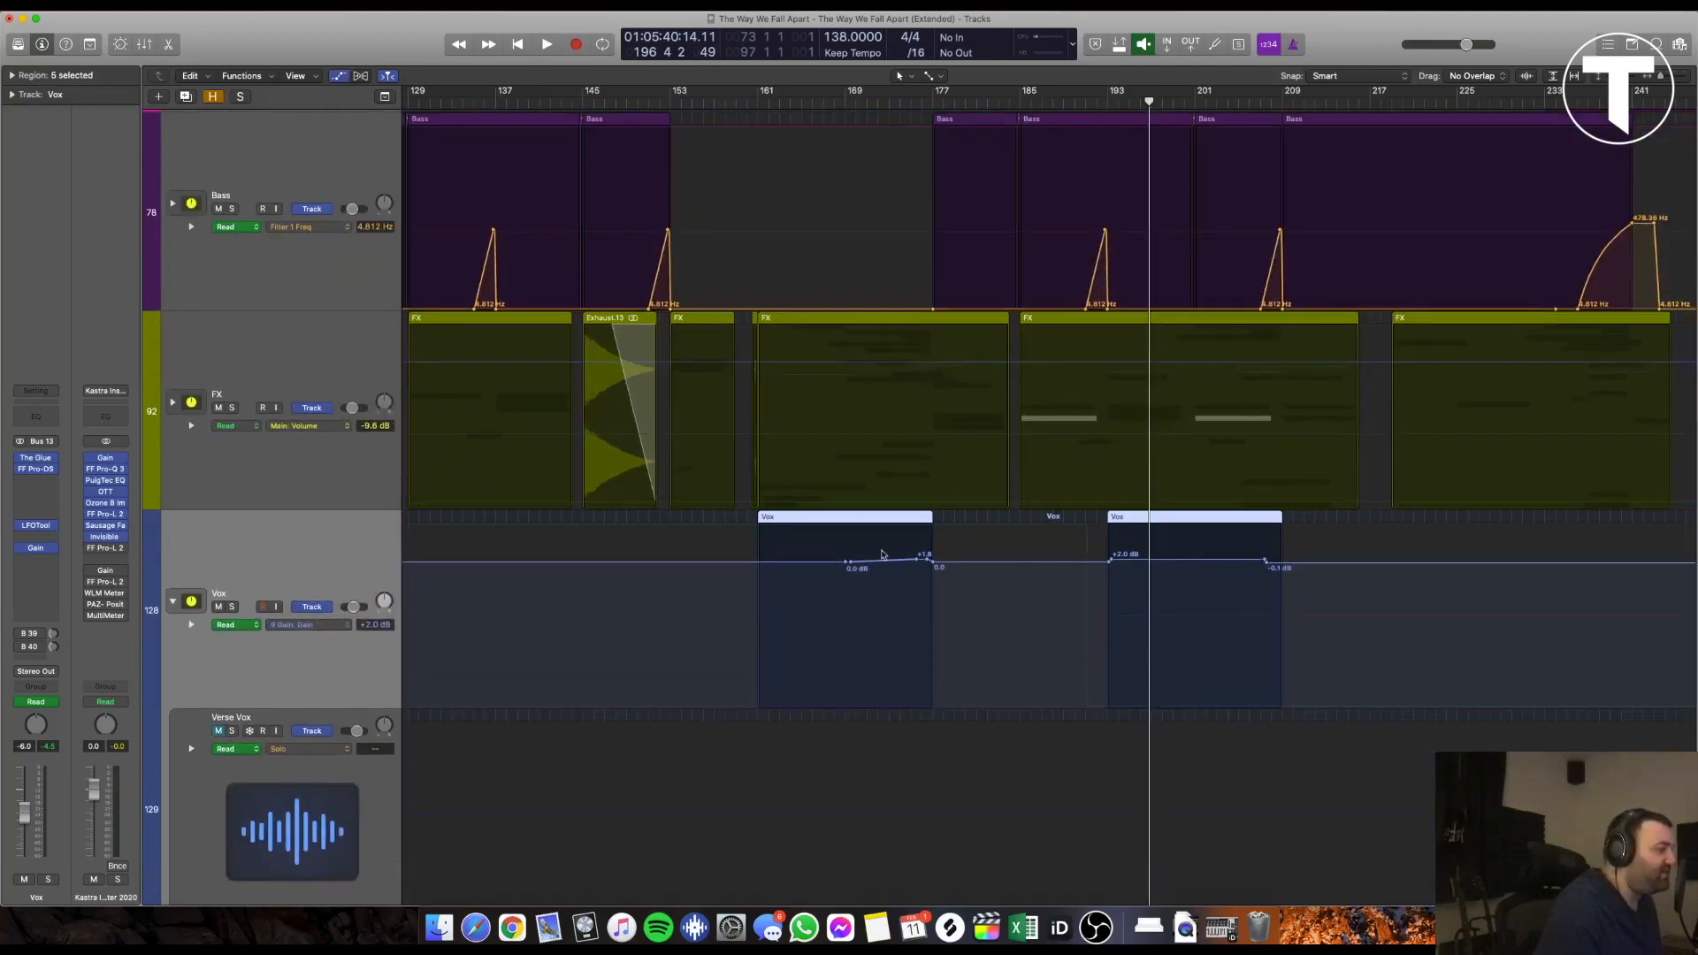
key(a)
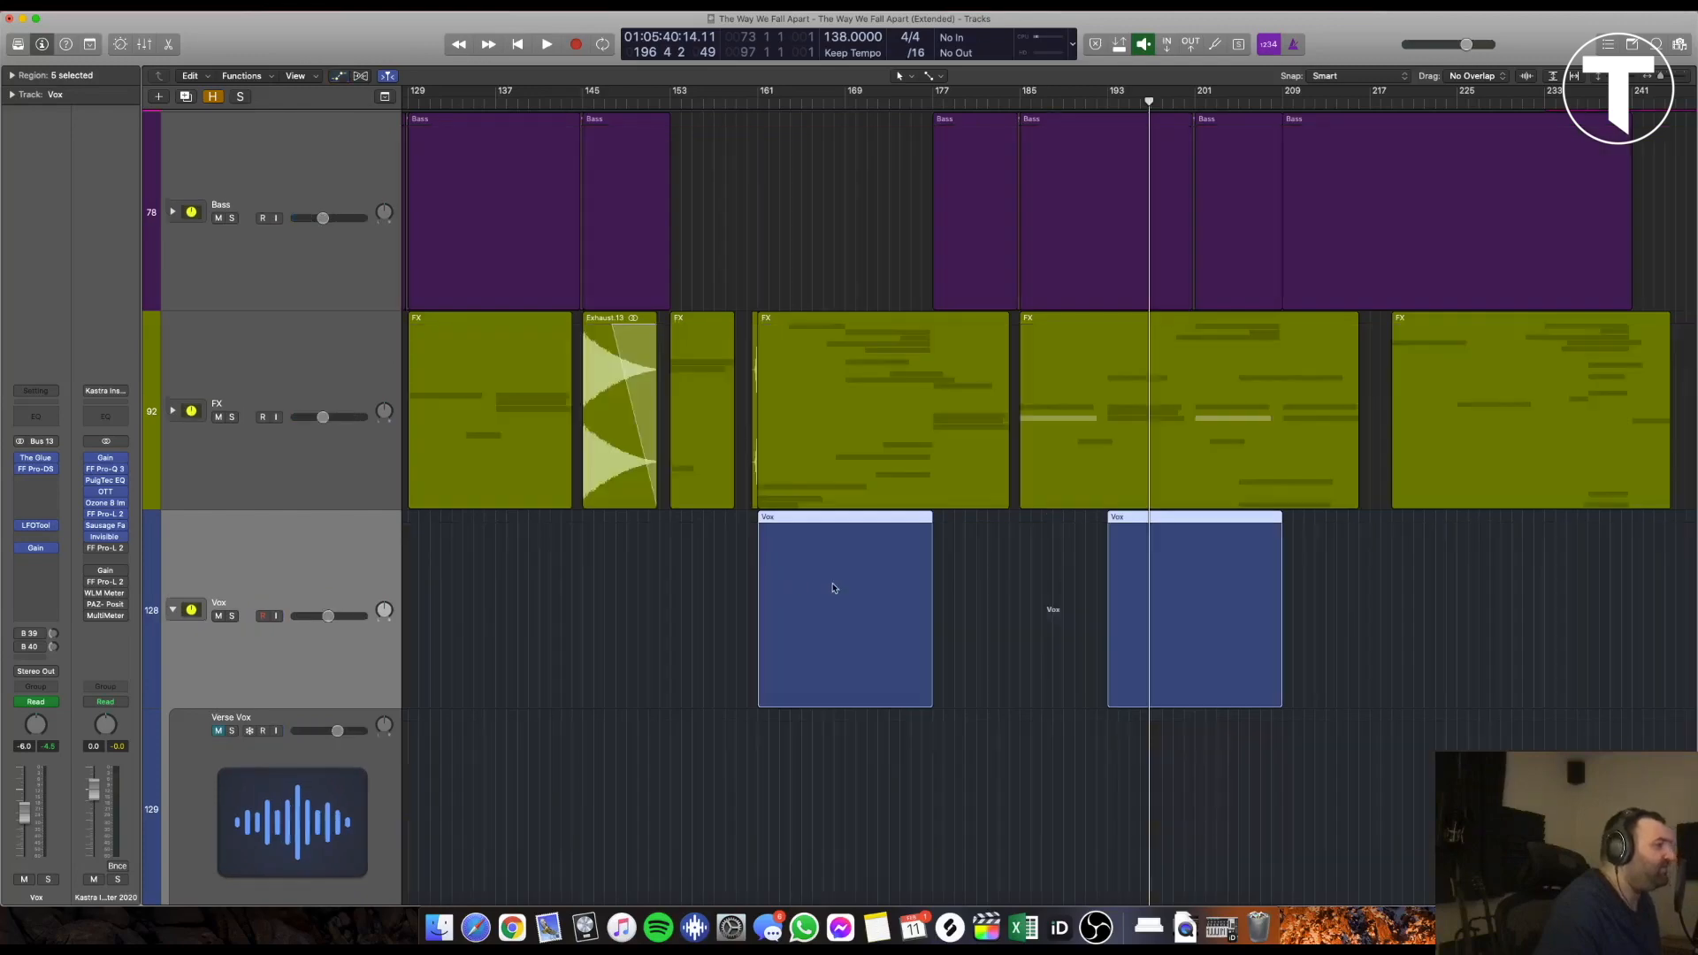
Select the Hook Vox track and examine the verse and pre-chorus vocal regions around bars 33 to 64
key(super+Left)
key(super+Left)
key(super+Up)
key(super+Up)
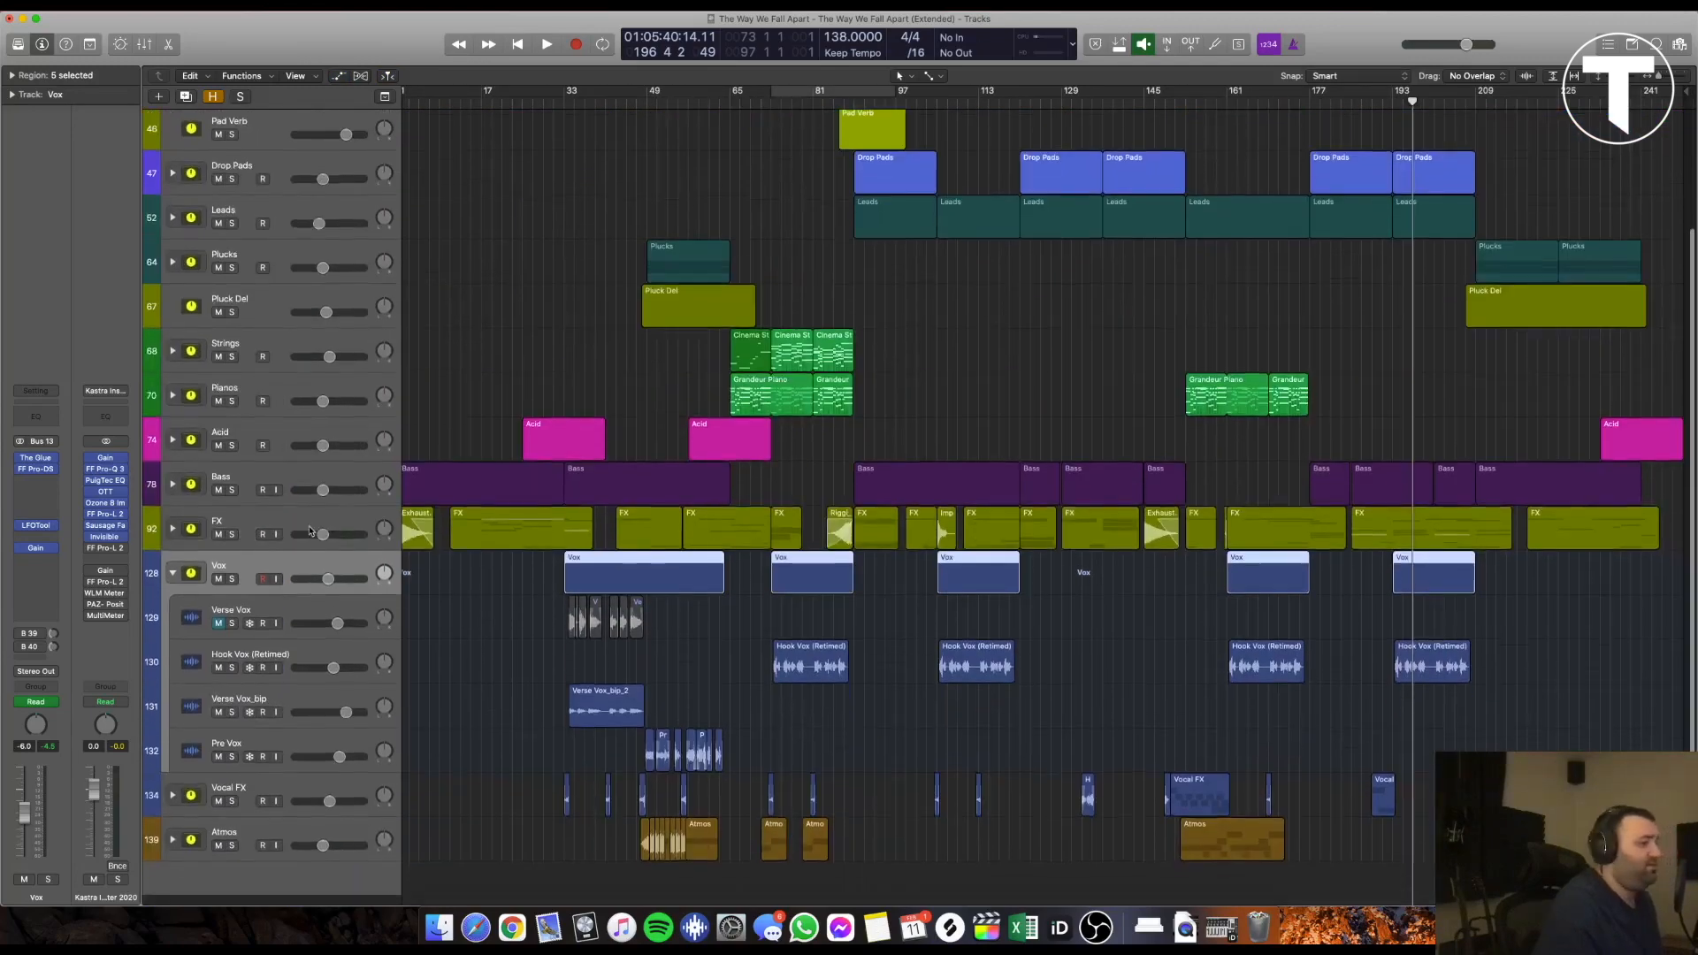
click(271, 663)
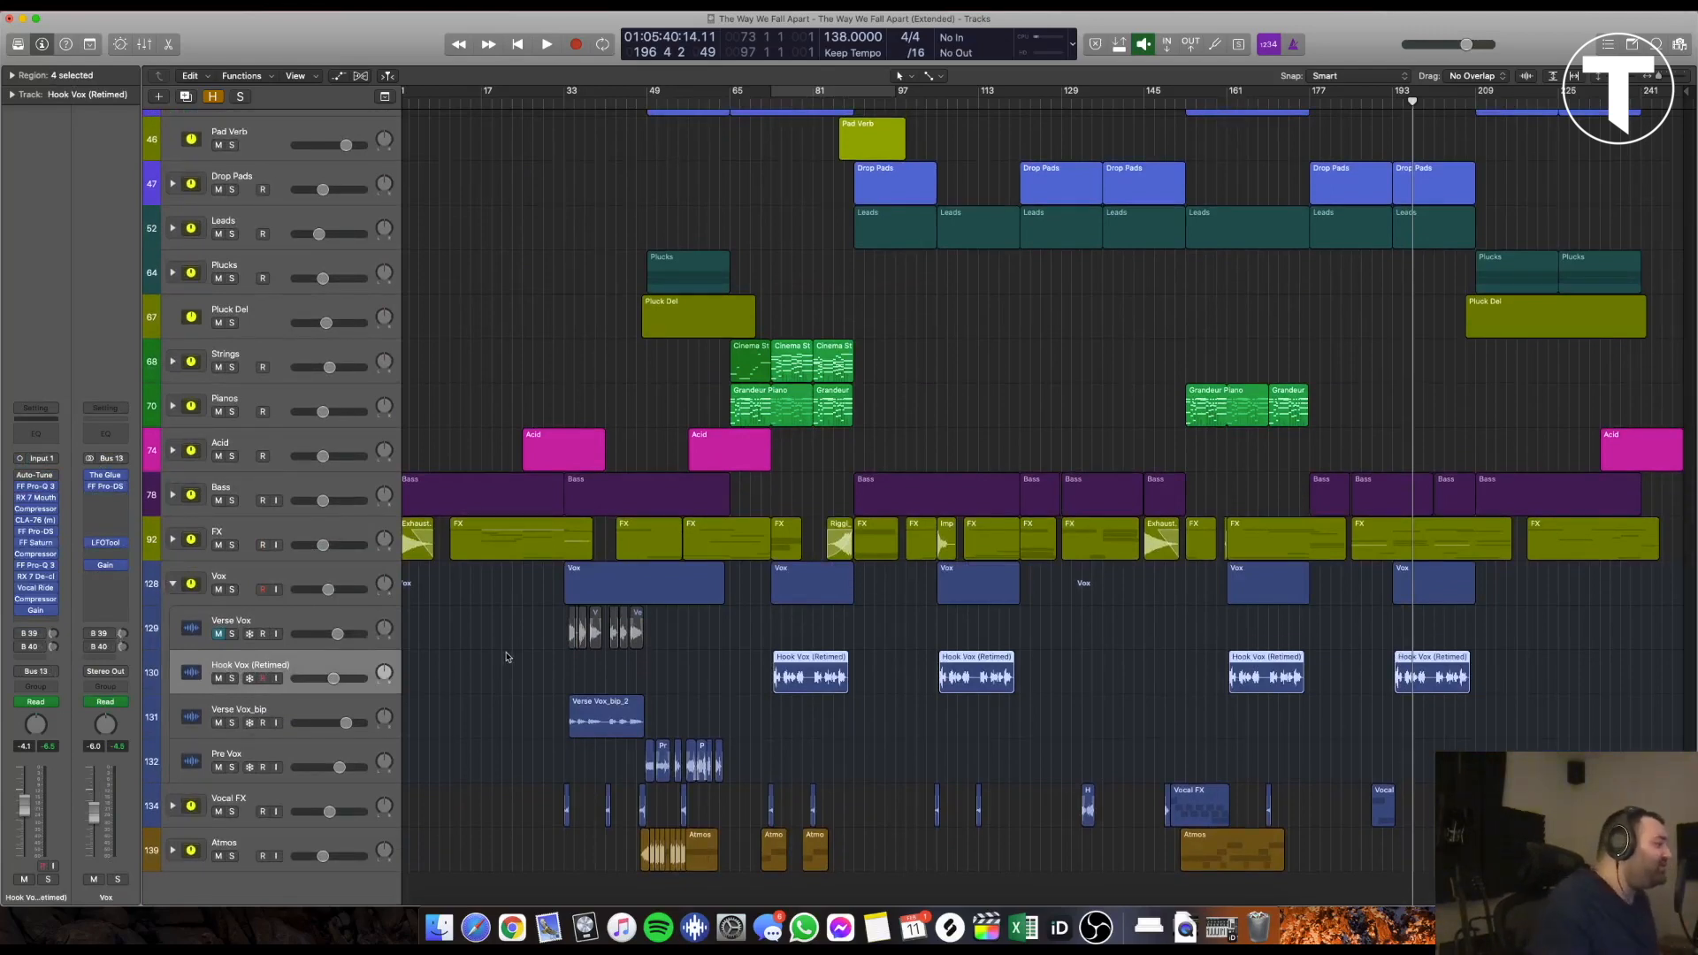
click(598, 614)
click(594, 656)
scroll(680, 652, up, 8)
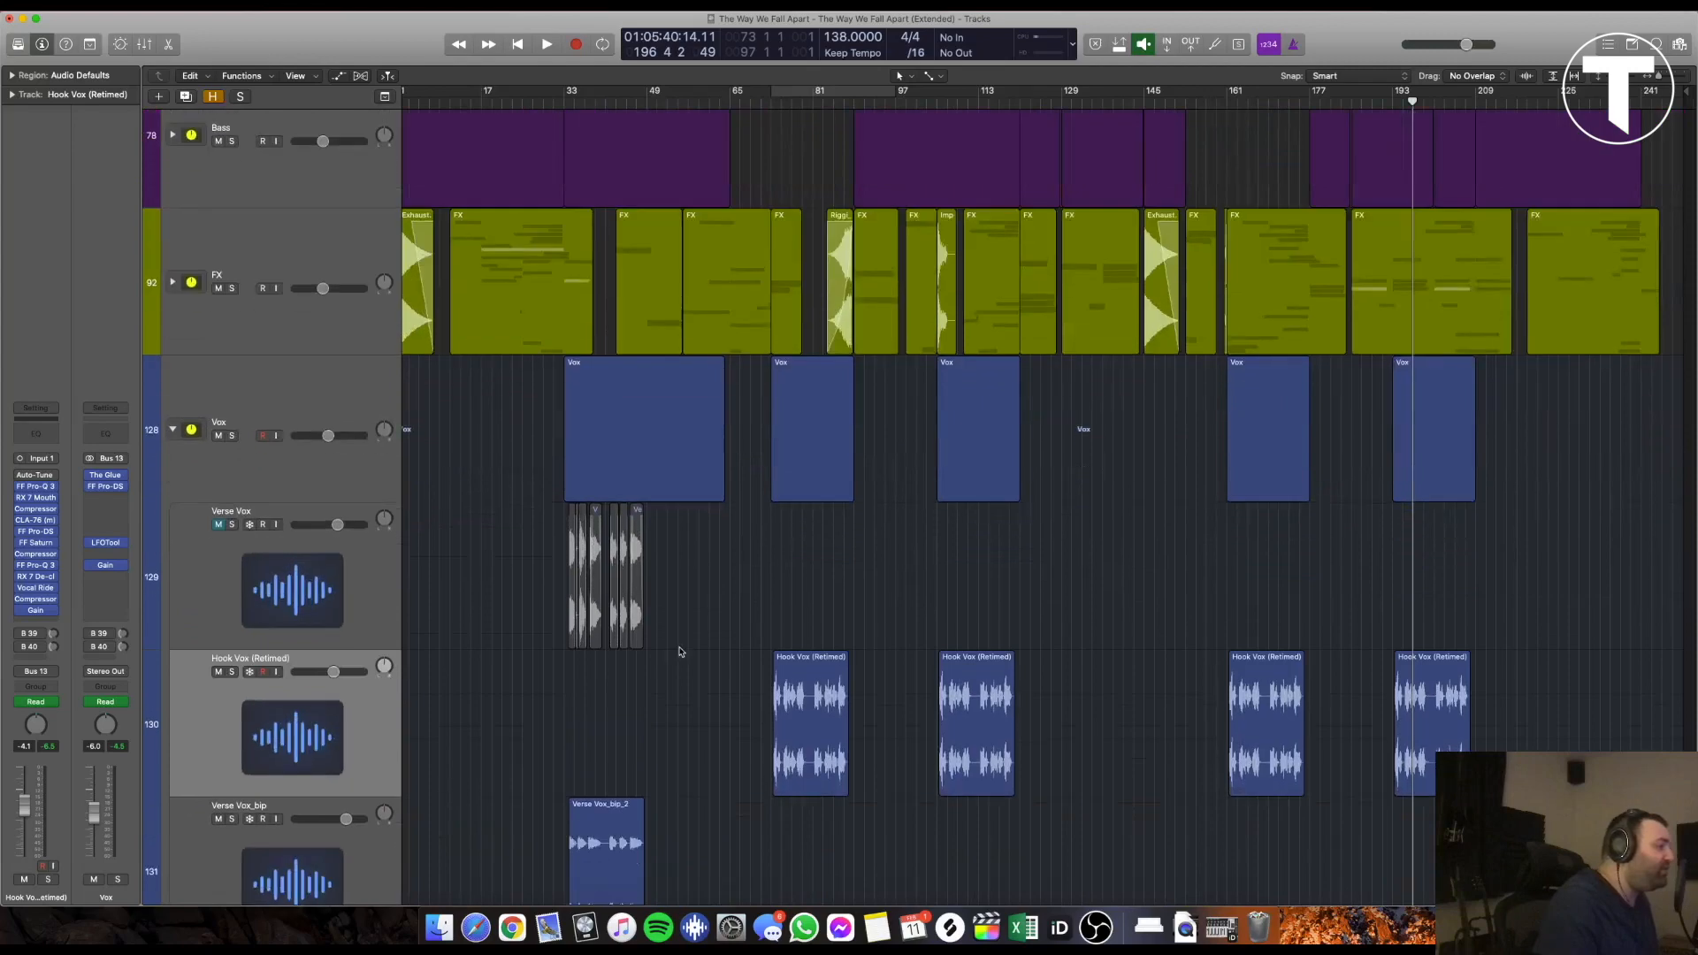
scroll(680, 651, up, 10)
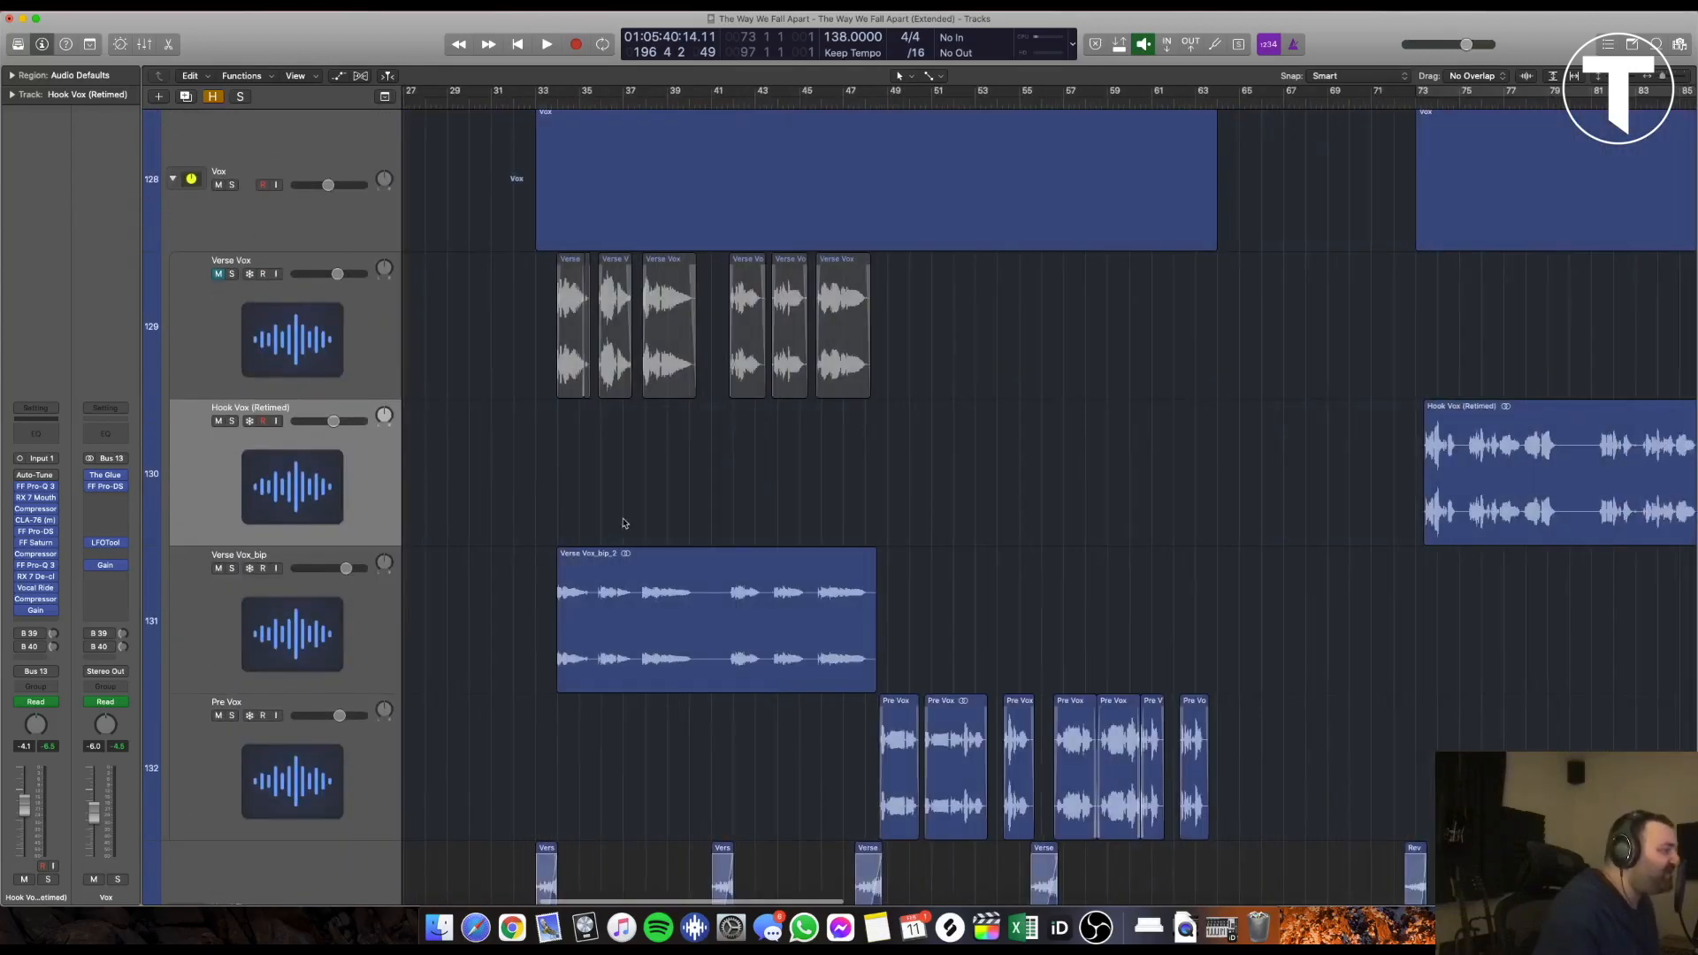
drag(696, 530, 723, 609)
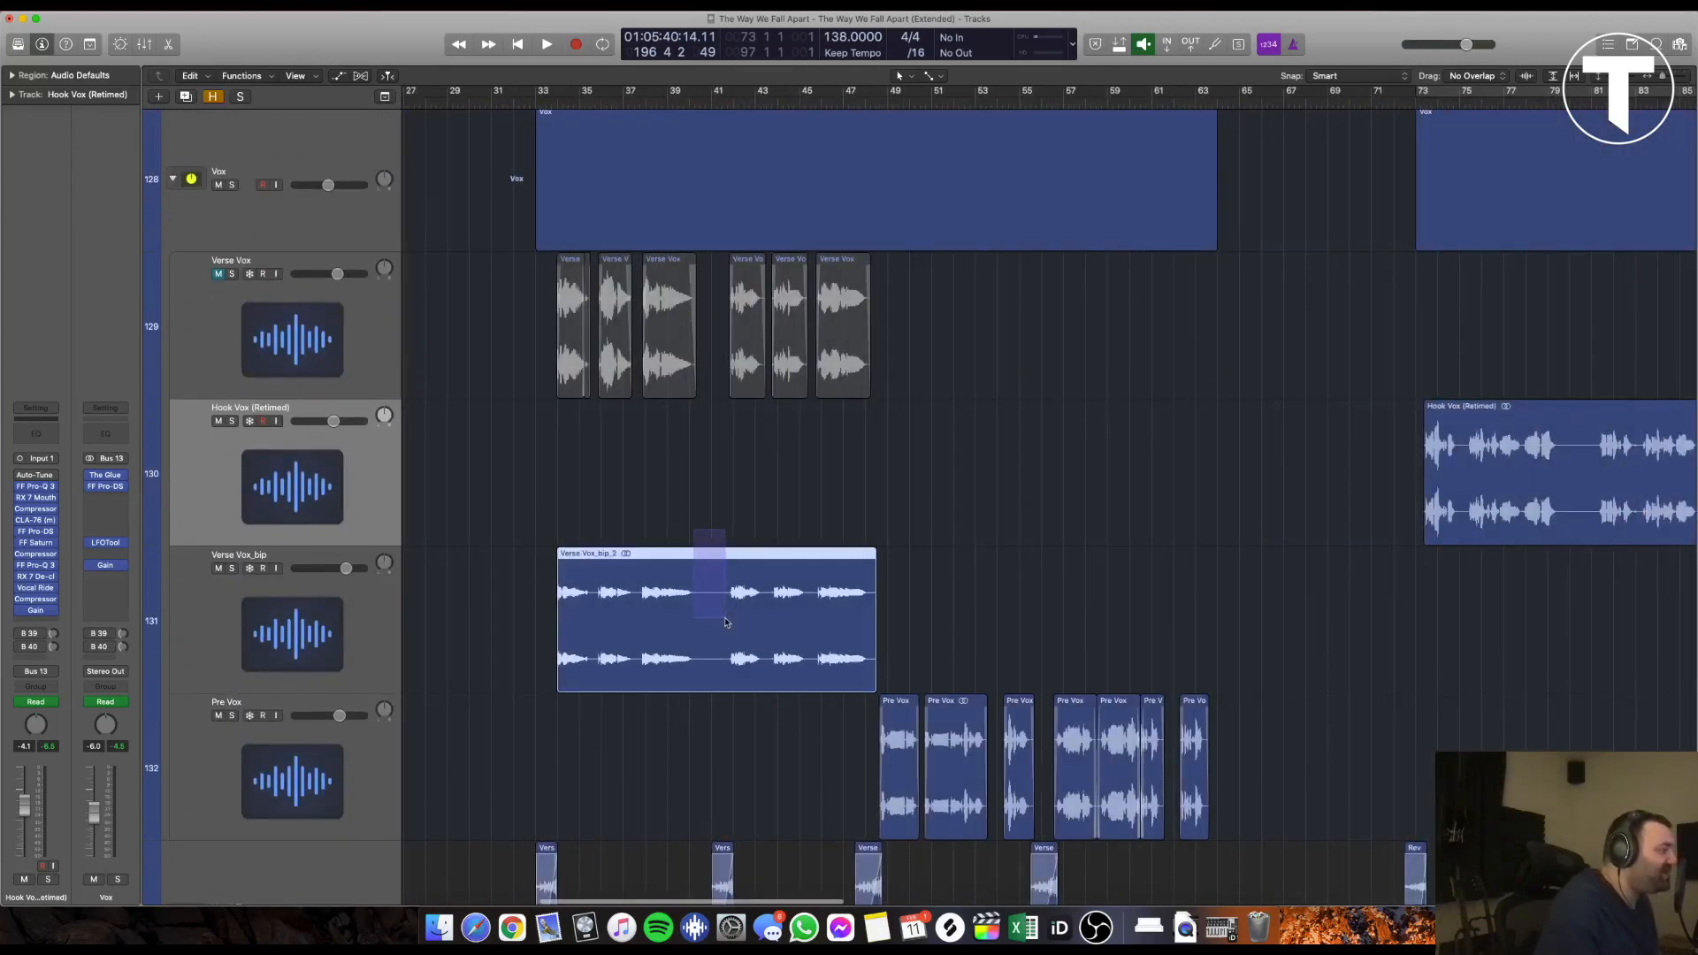
scroll(1023, 591, right, 3)
drag(695, 517, 743, 538)
scroll(973, 493, right, 15)
drag(980, 382, 990, 404)
drag(1079, 374, 1129, 431)
click(999, 368)
key(z)
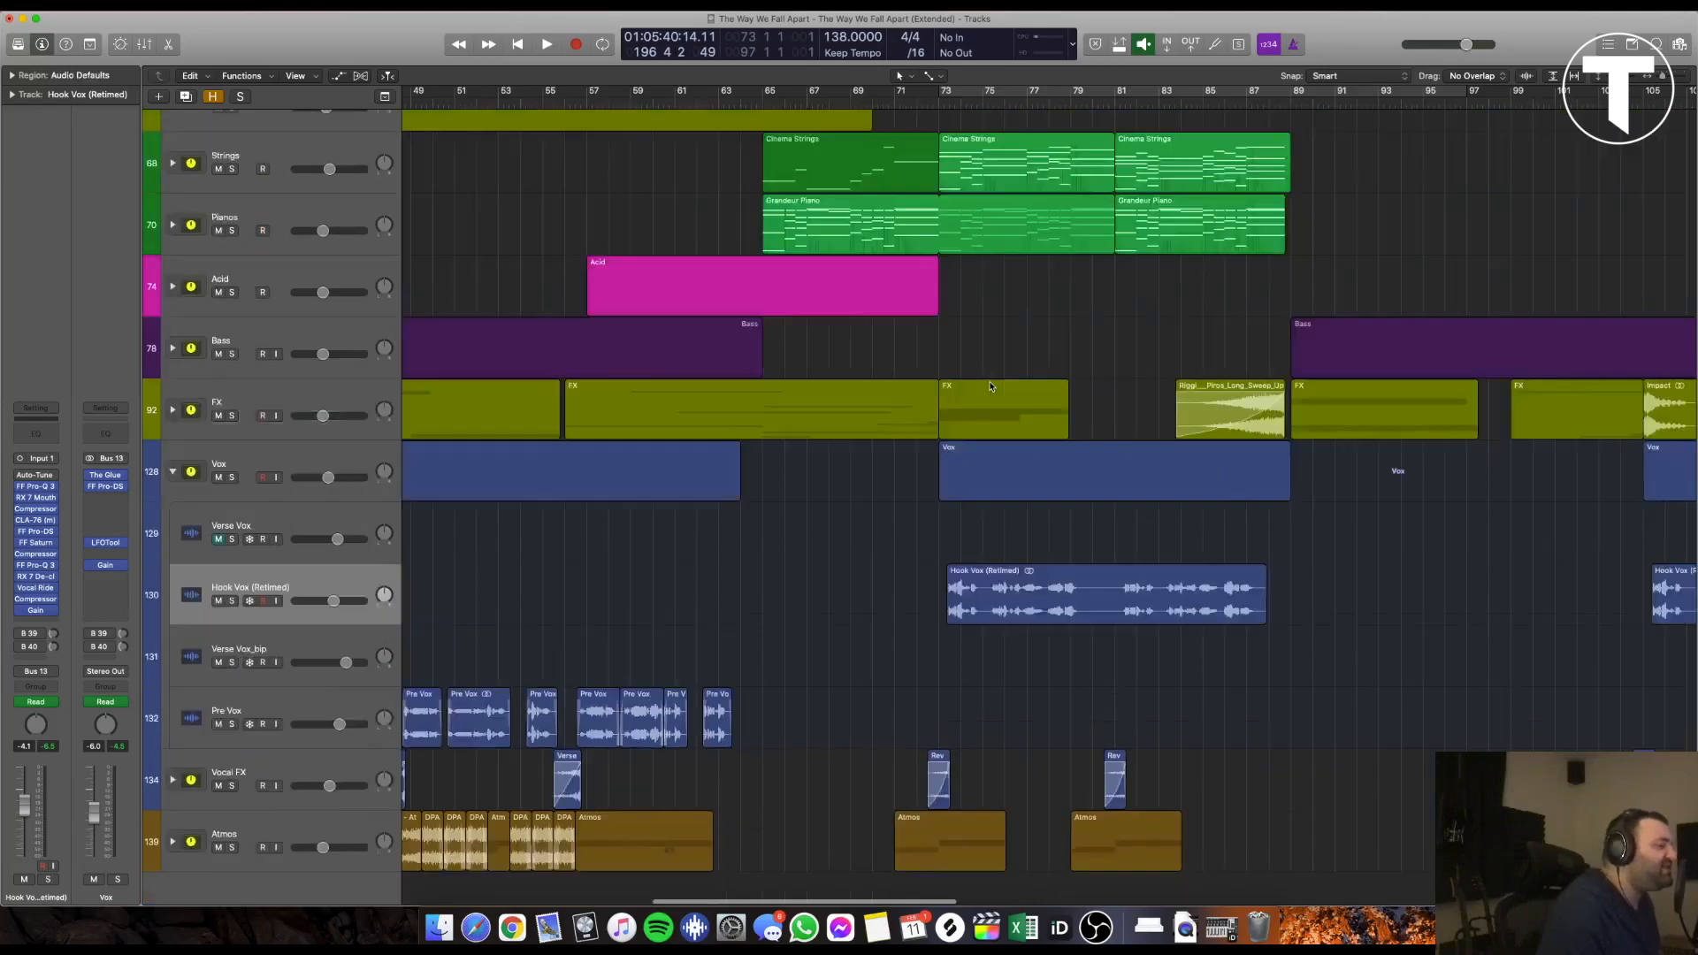
key(z)
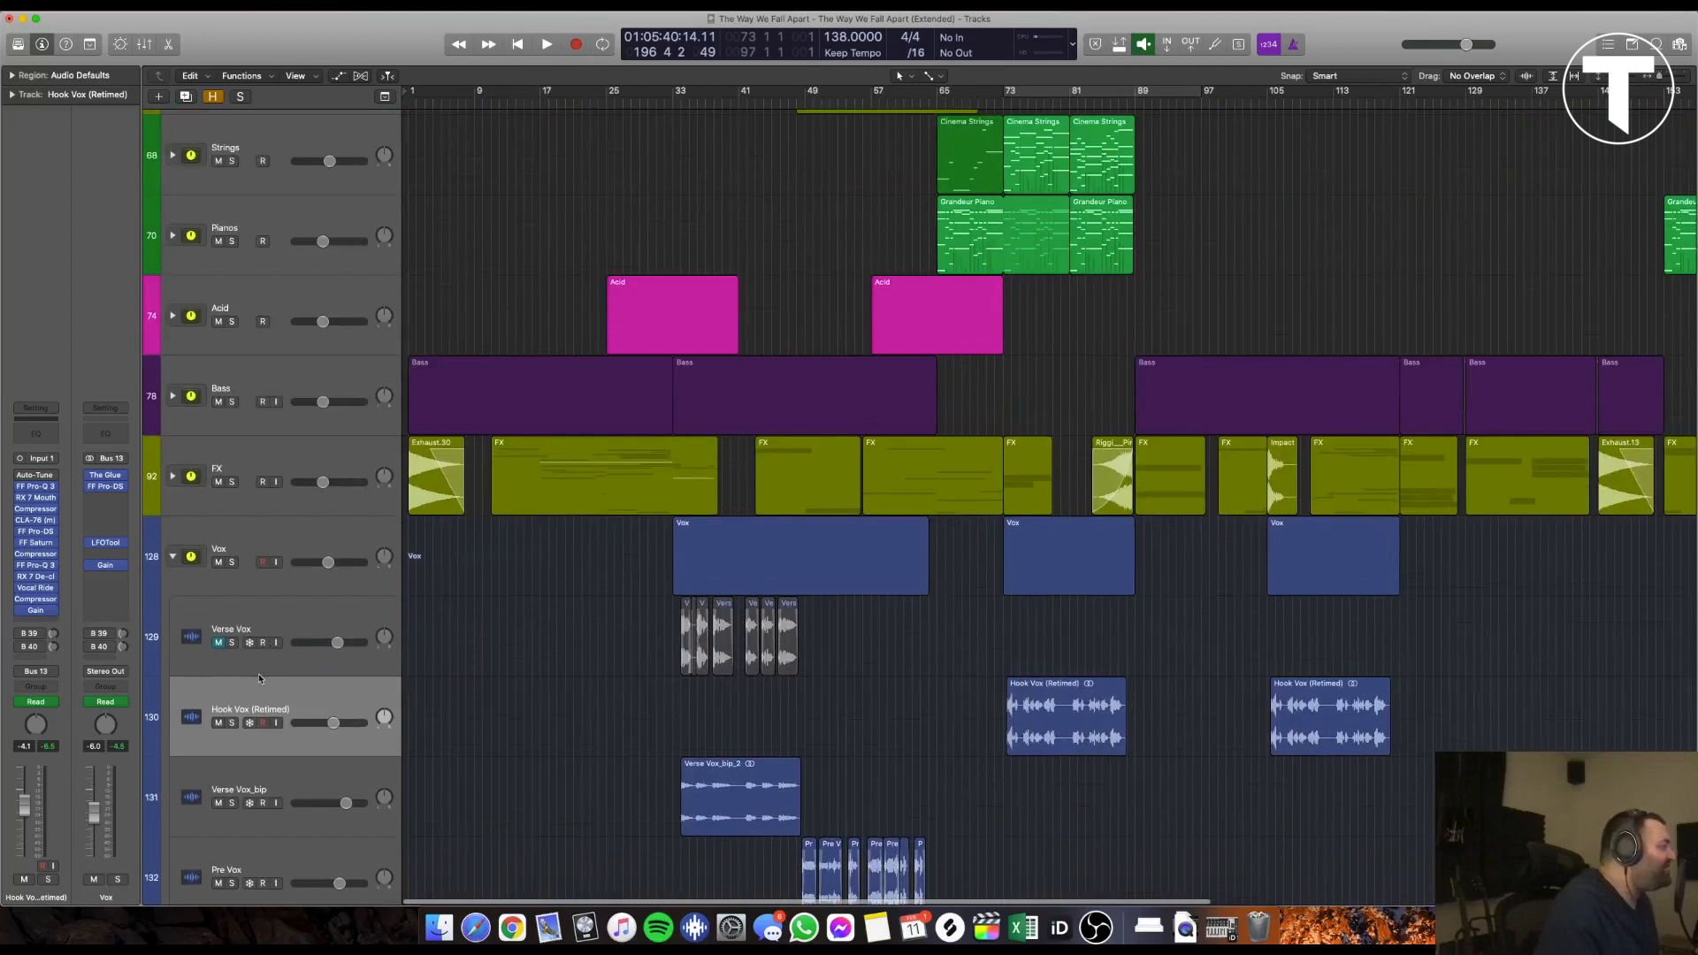
Select the Vox track stack and display the Vox Verb channel strip fed by its Bus 39 send
click(246, 537)
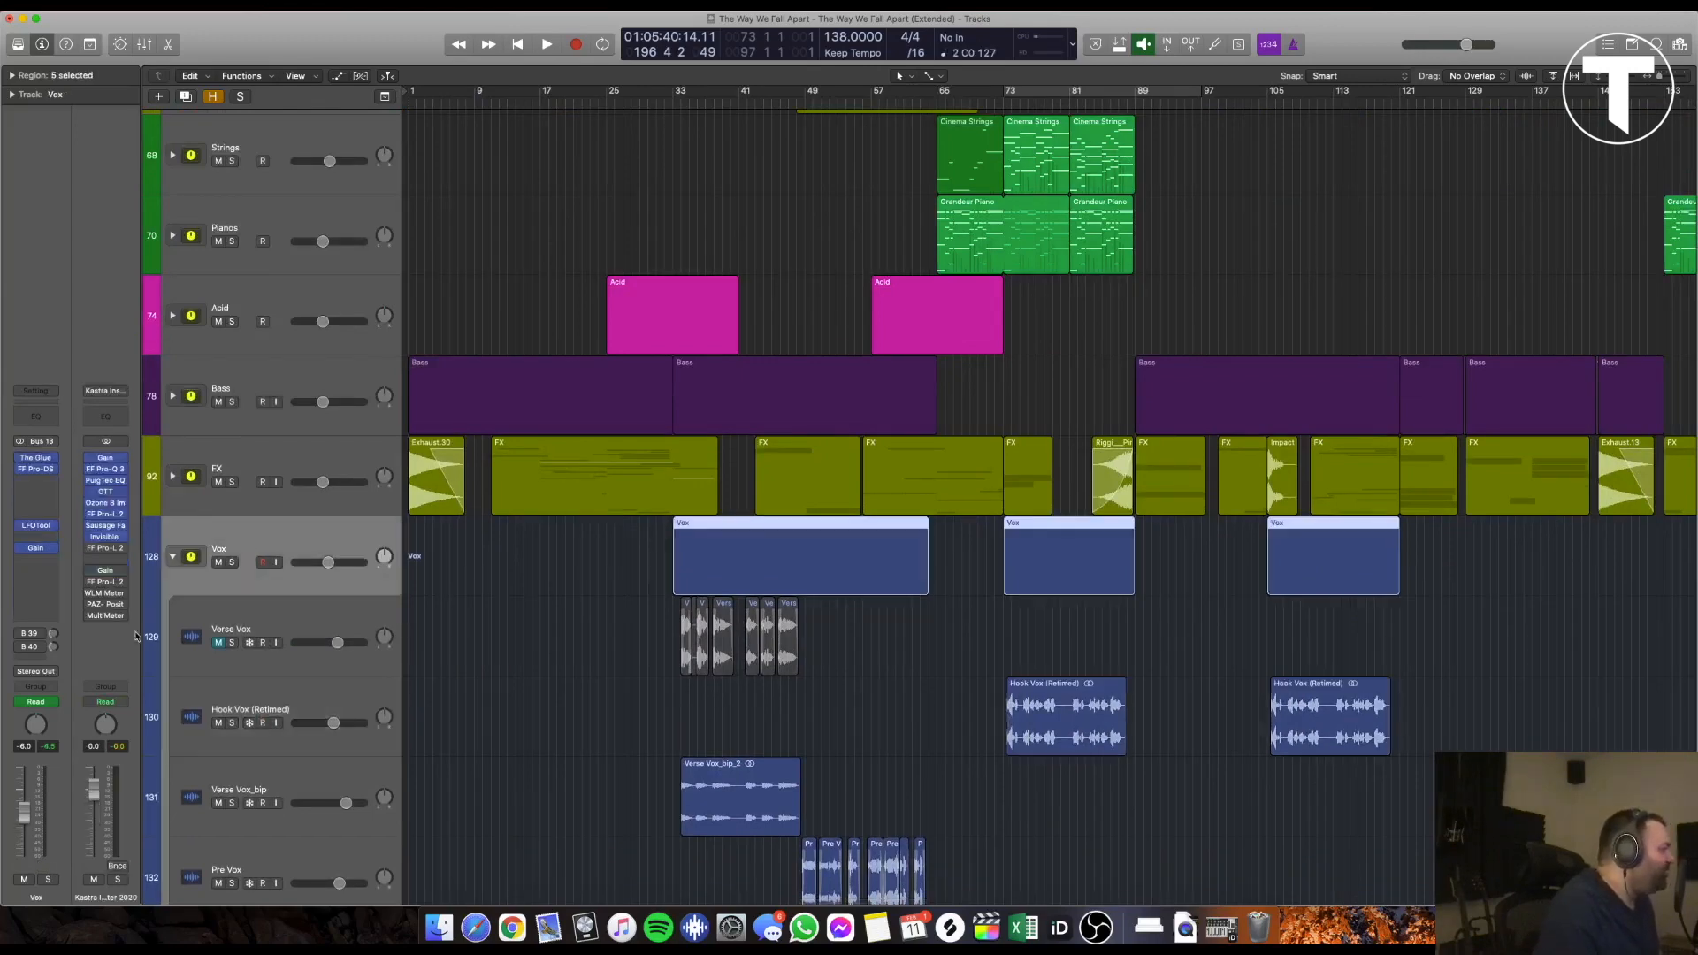
scroll(369, 619, down, 3)
click(308, 521)
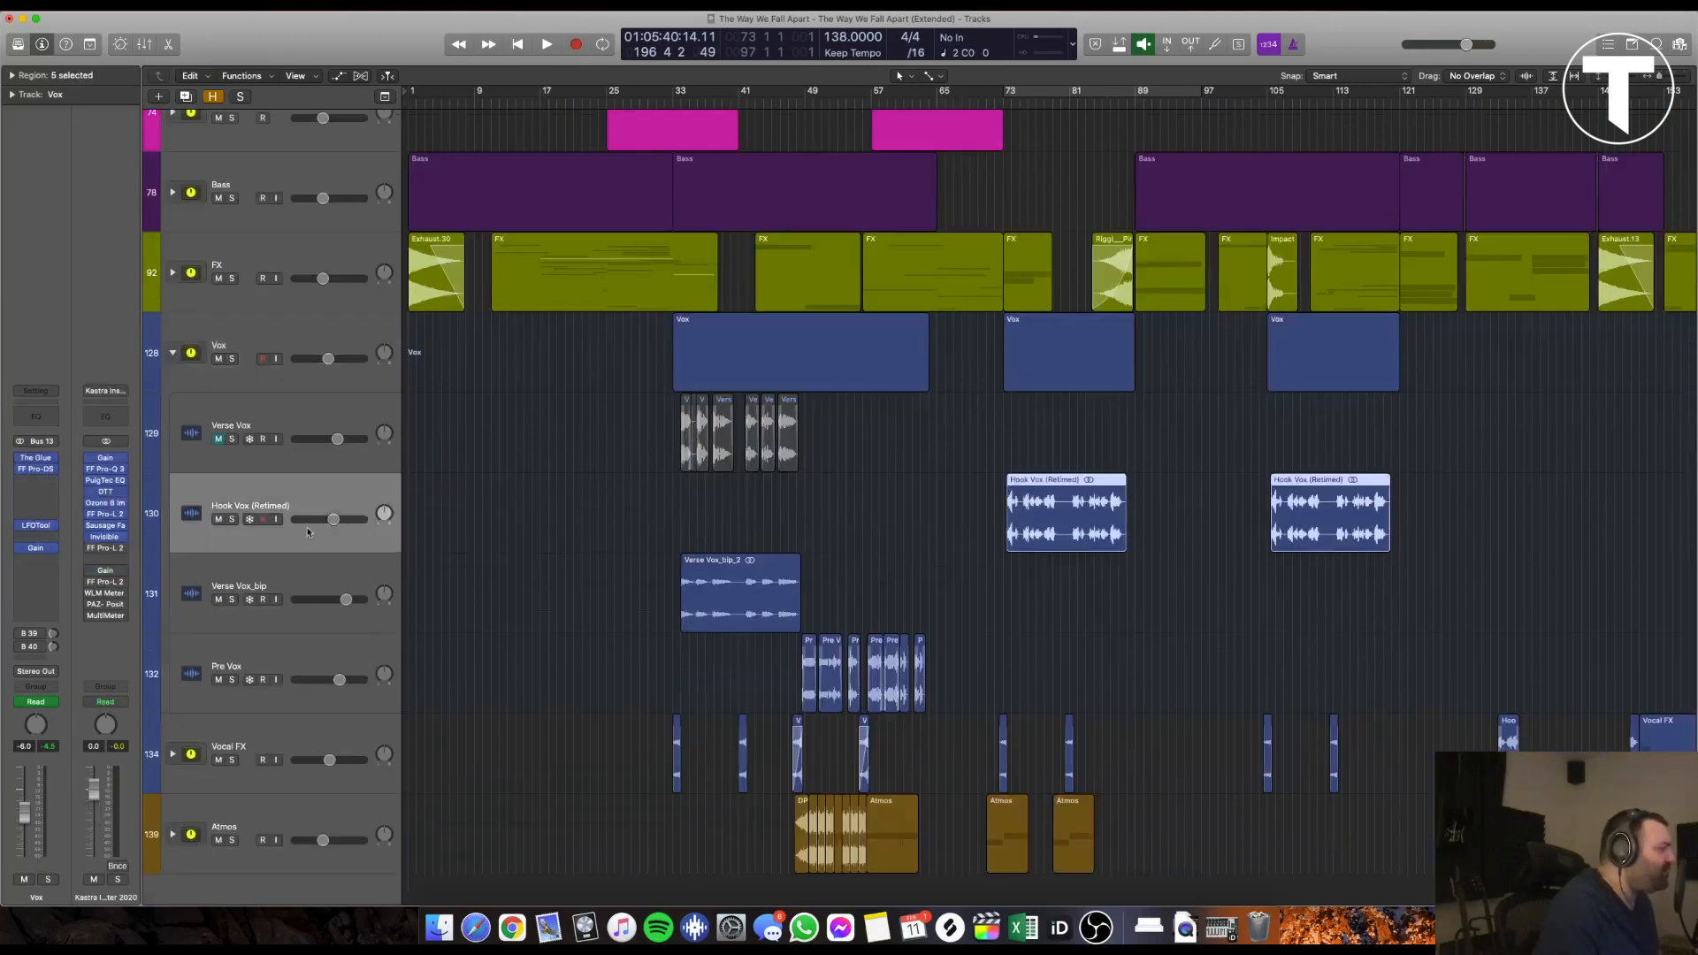
click(303, 572)
click(300, 650)
click(291, 354)
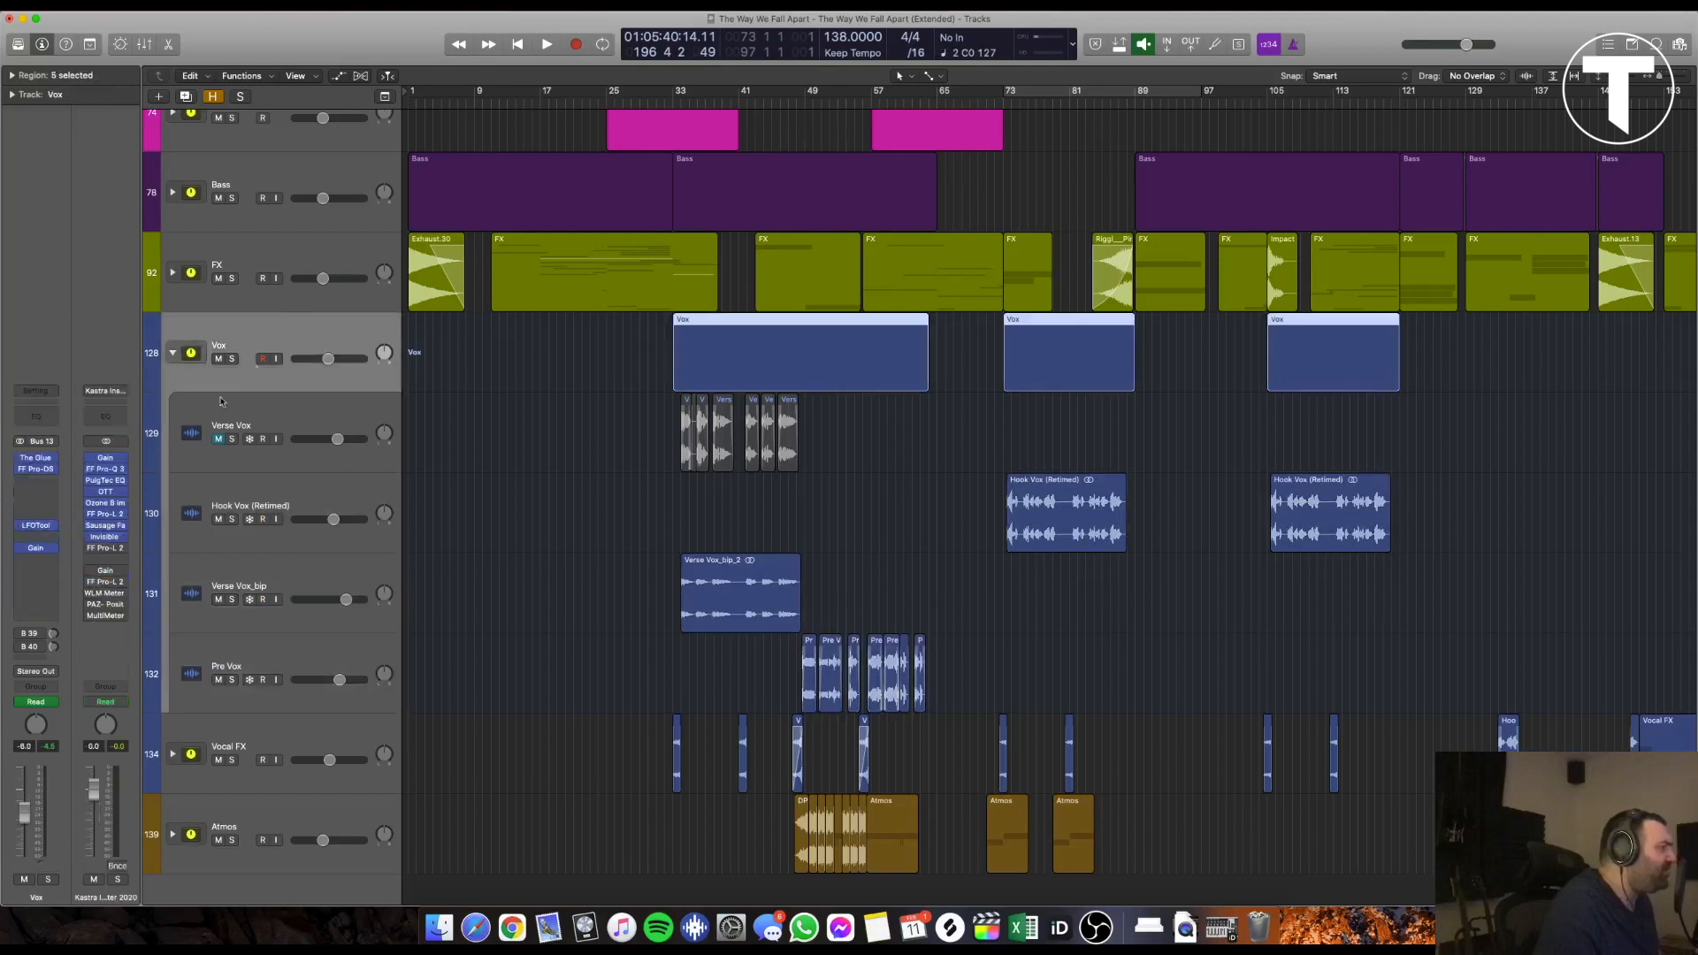
click(41, 634)
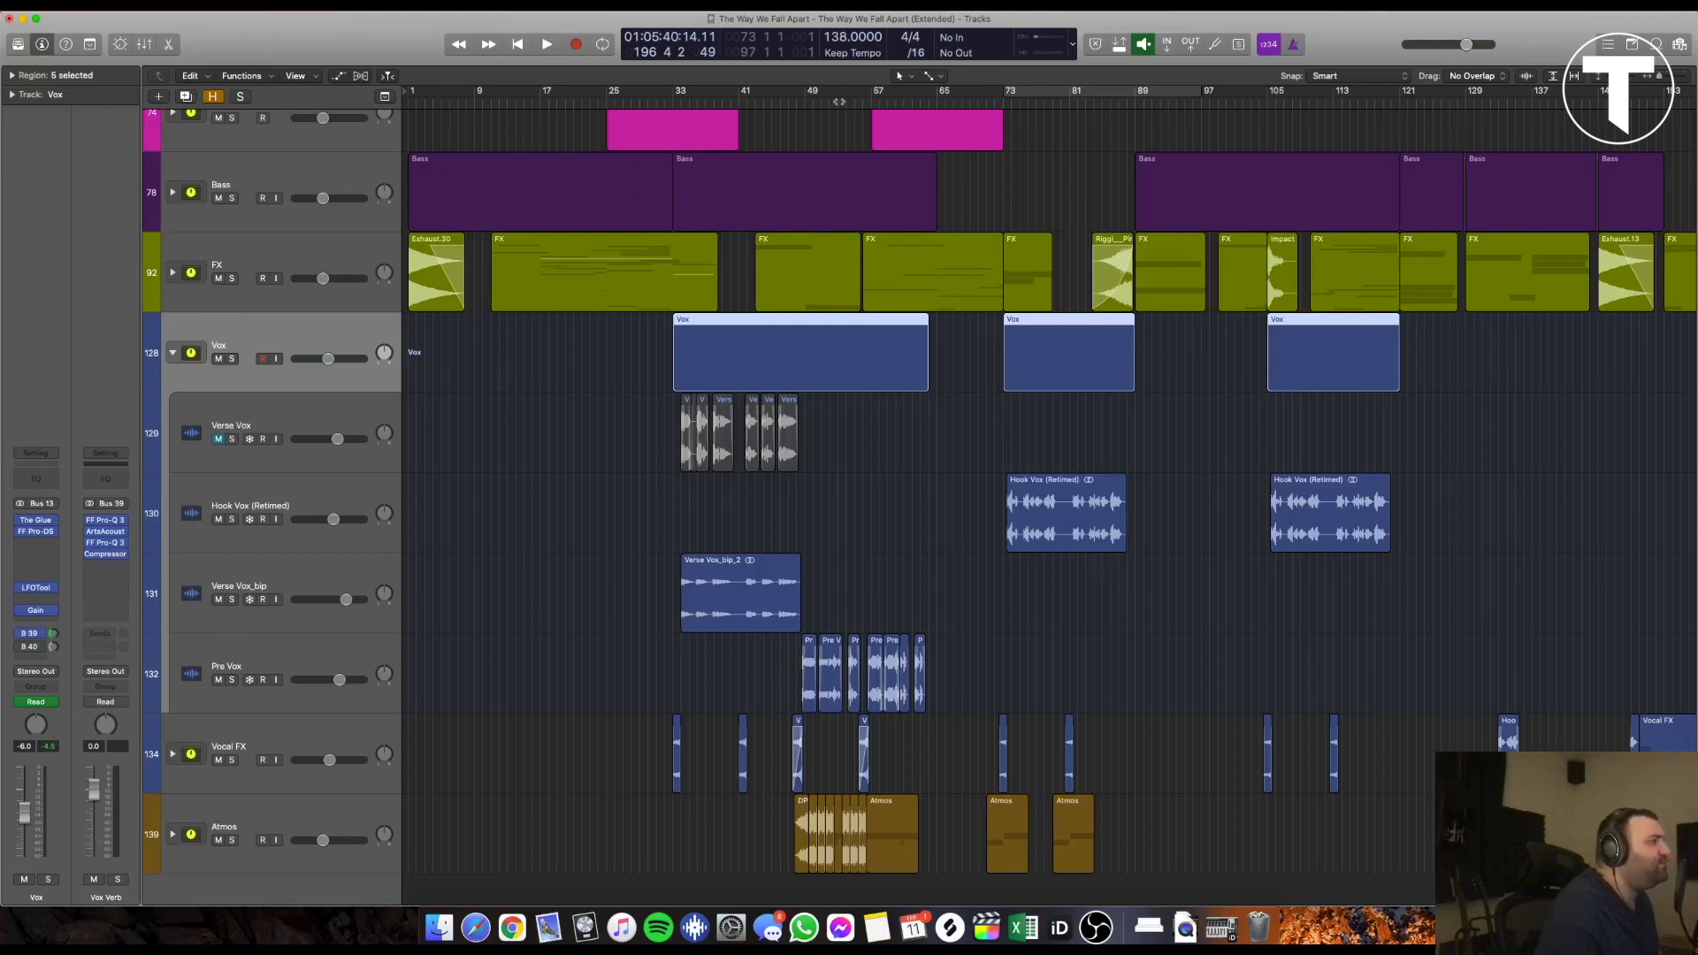
Turn on the bar 73 to 97 cycle and audition the hook, soloing the Vox stack during playback
click(1012, 92)
scroll(912, 472, right, 4)
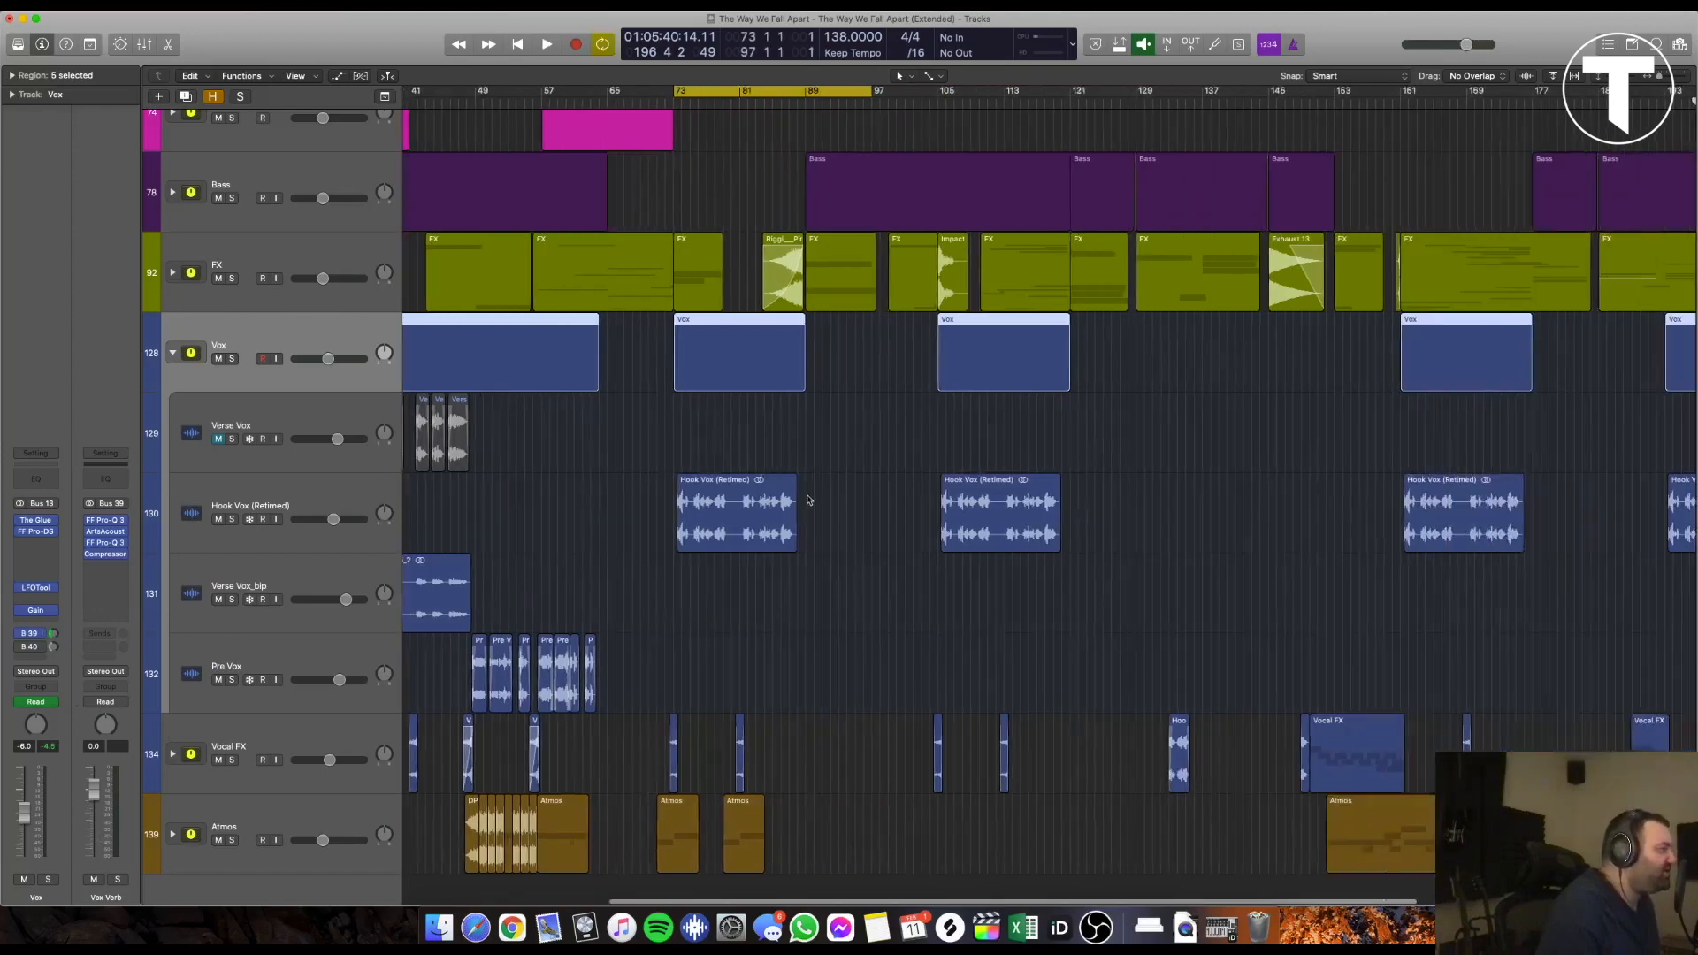
scroll(814, 497, up, 3)
key(space)
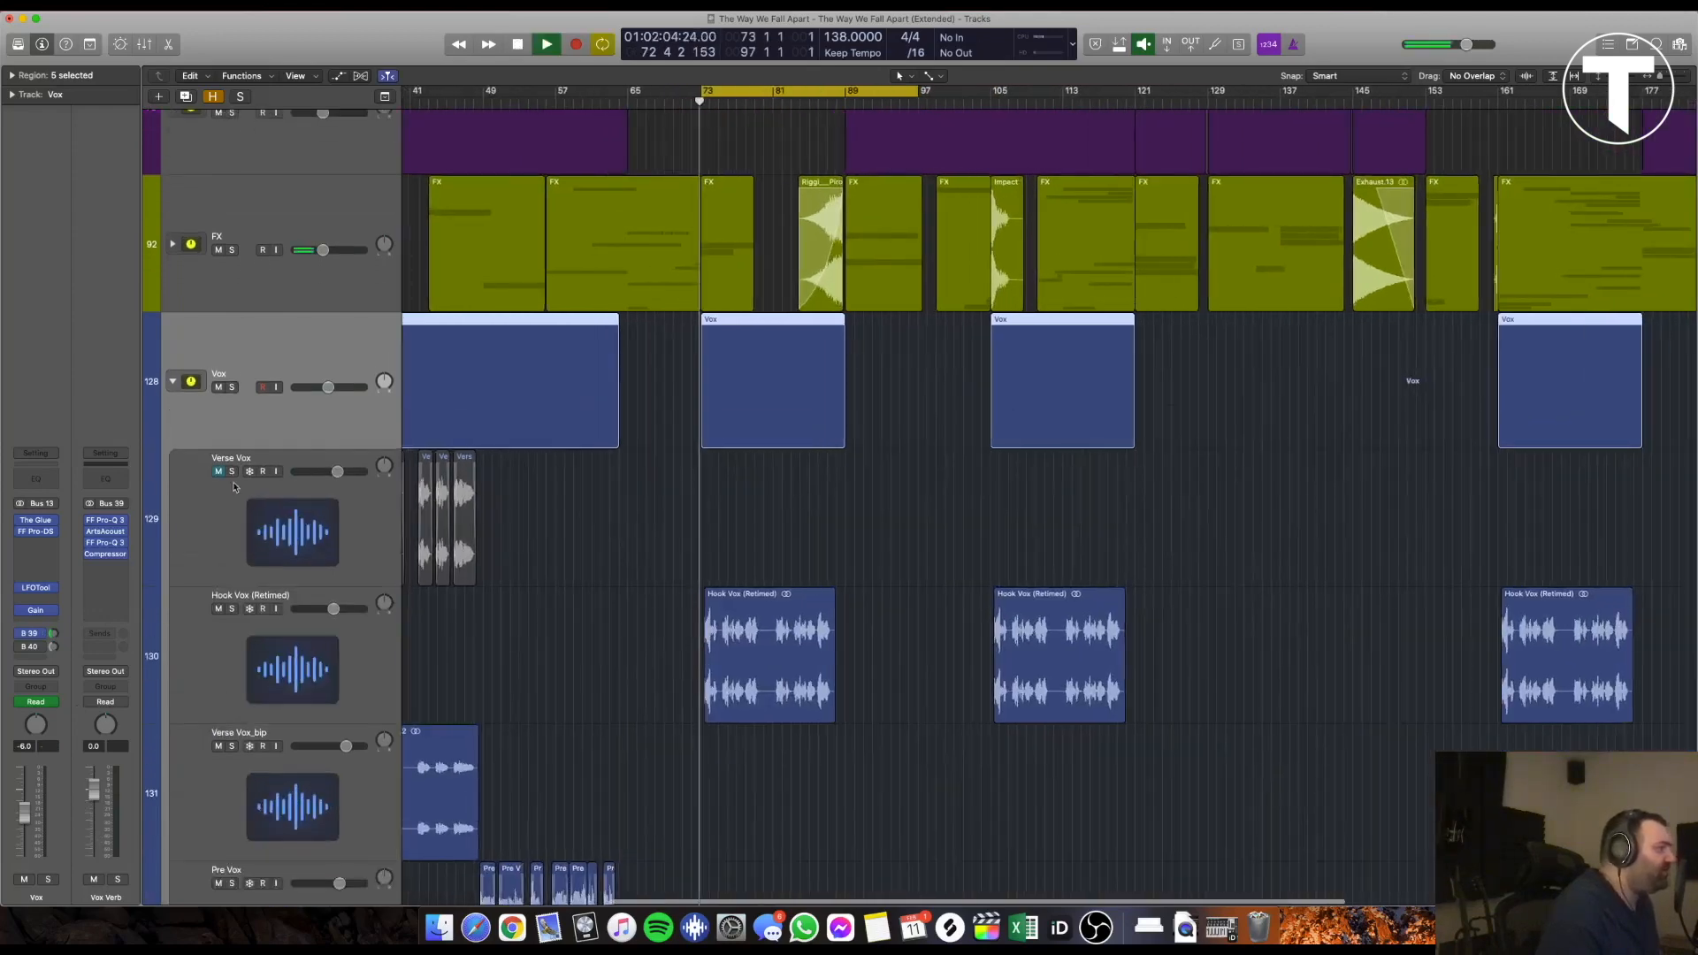
click(230, 386)
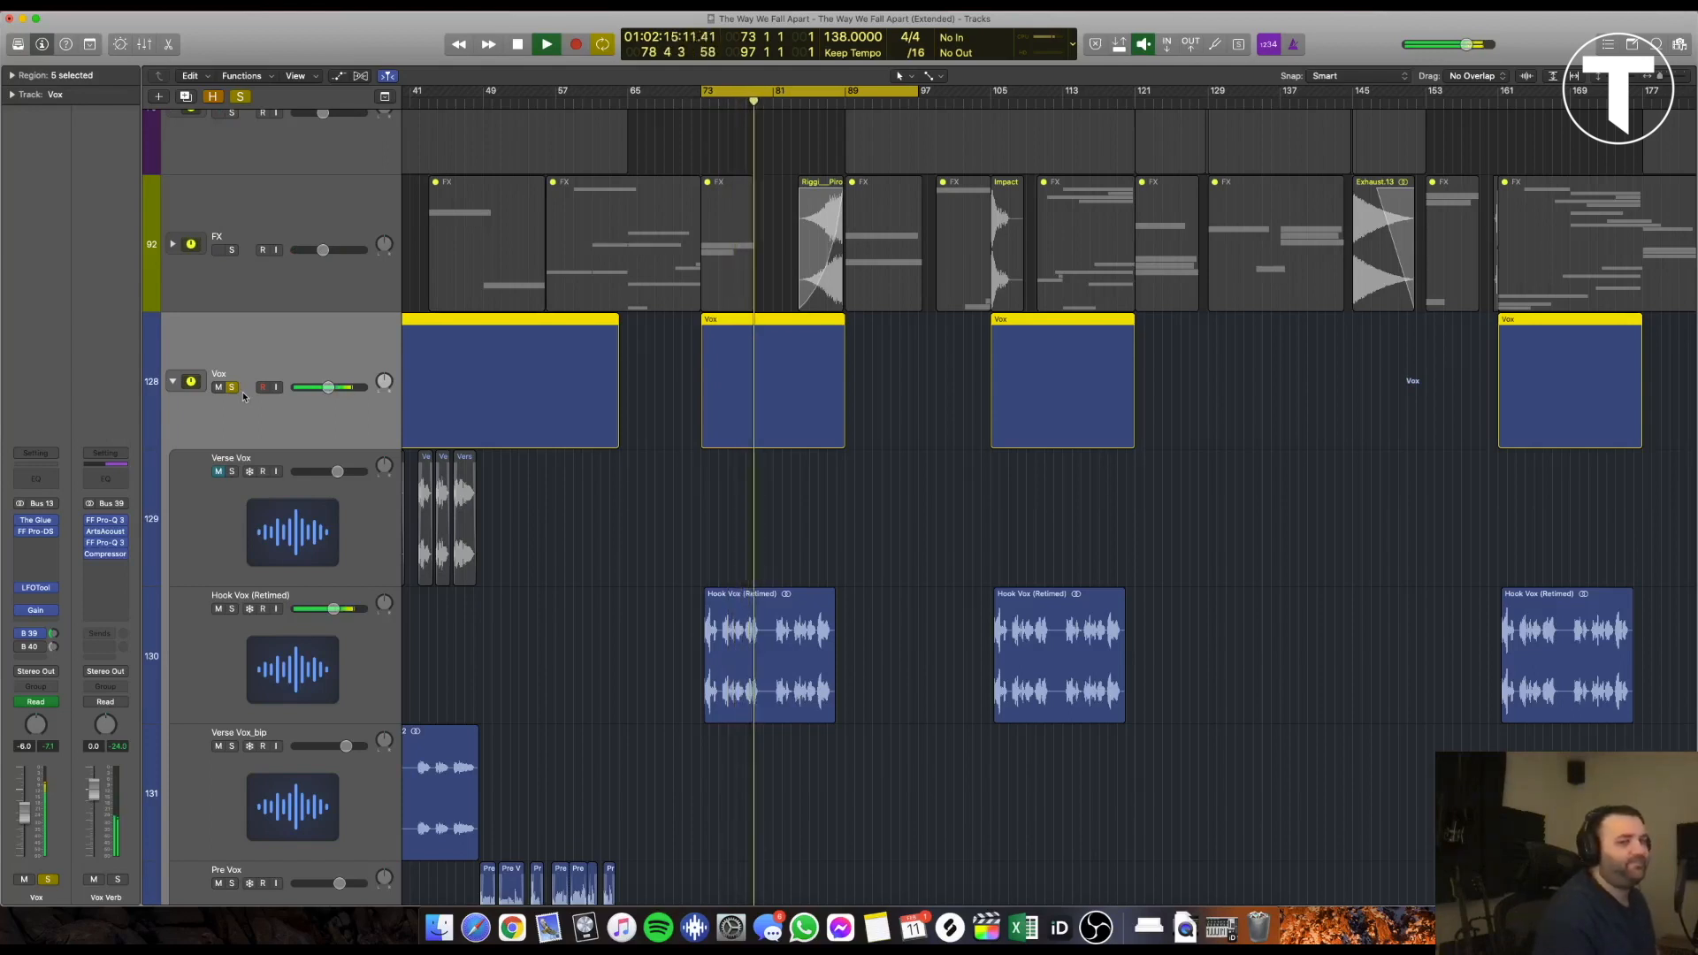
key(space)
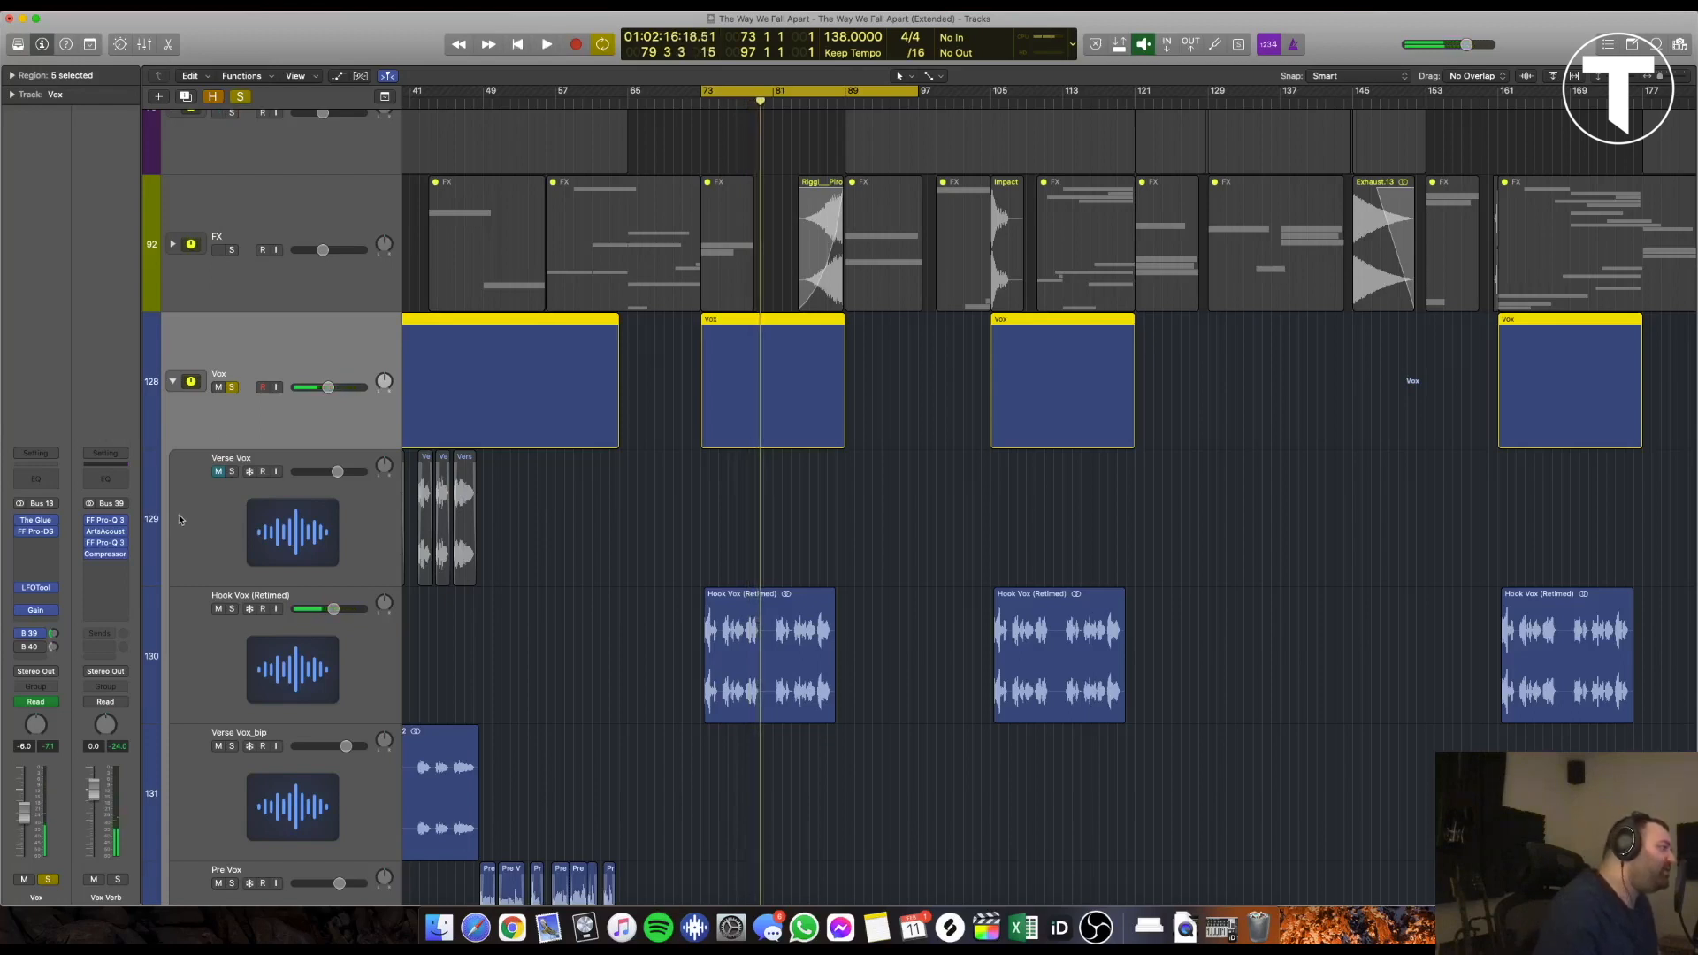
Open the first FF Pro-Q 3 on the Vox Verb channel, examine its low-cut band, and close it
click(106, 519)
click(104, 520)
click(105, 521)
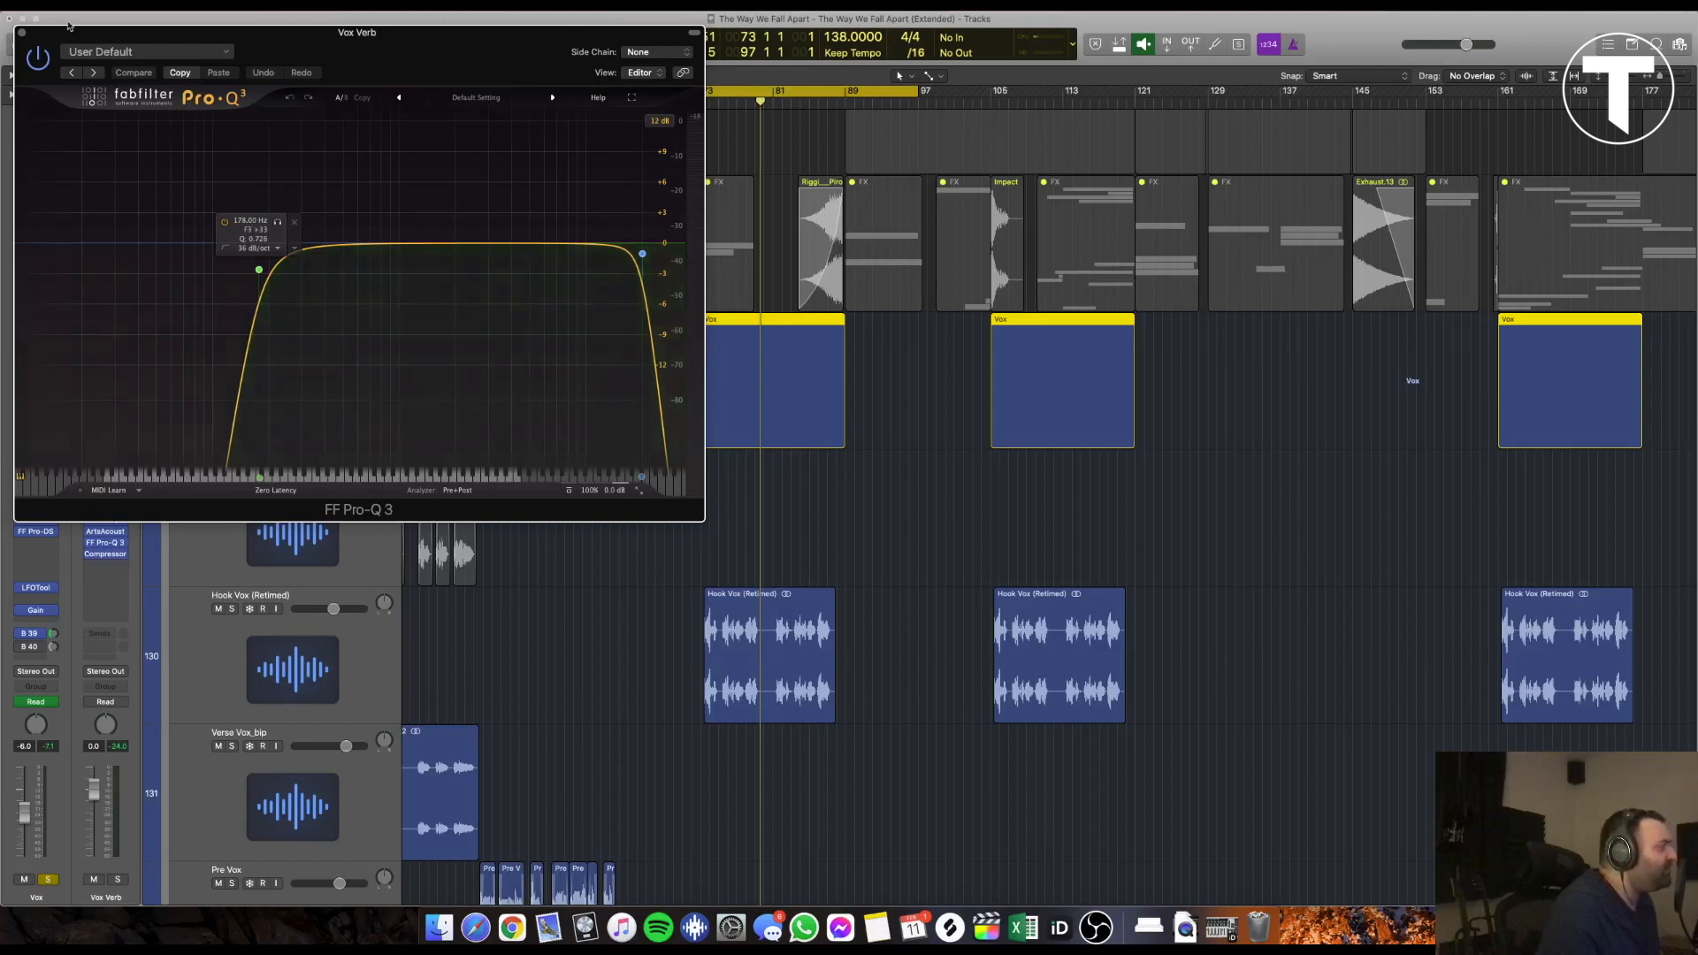
mouse_move(253, 265)
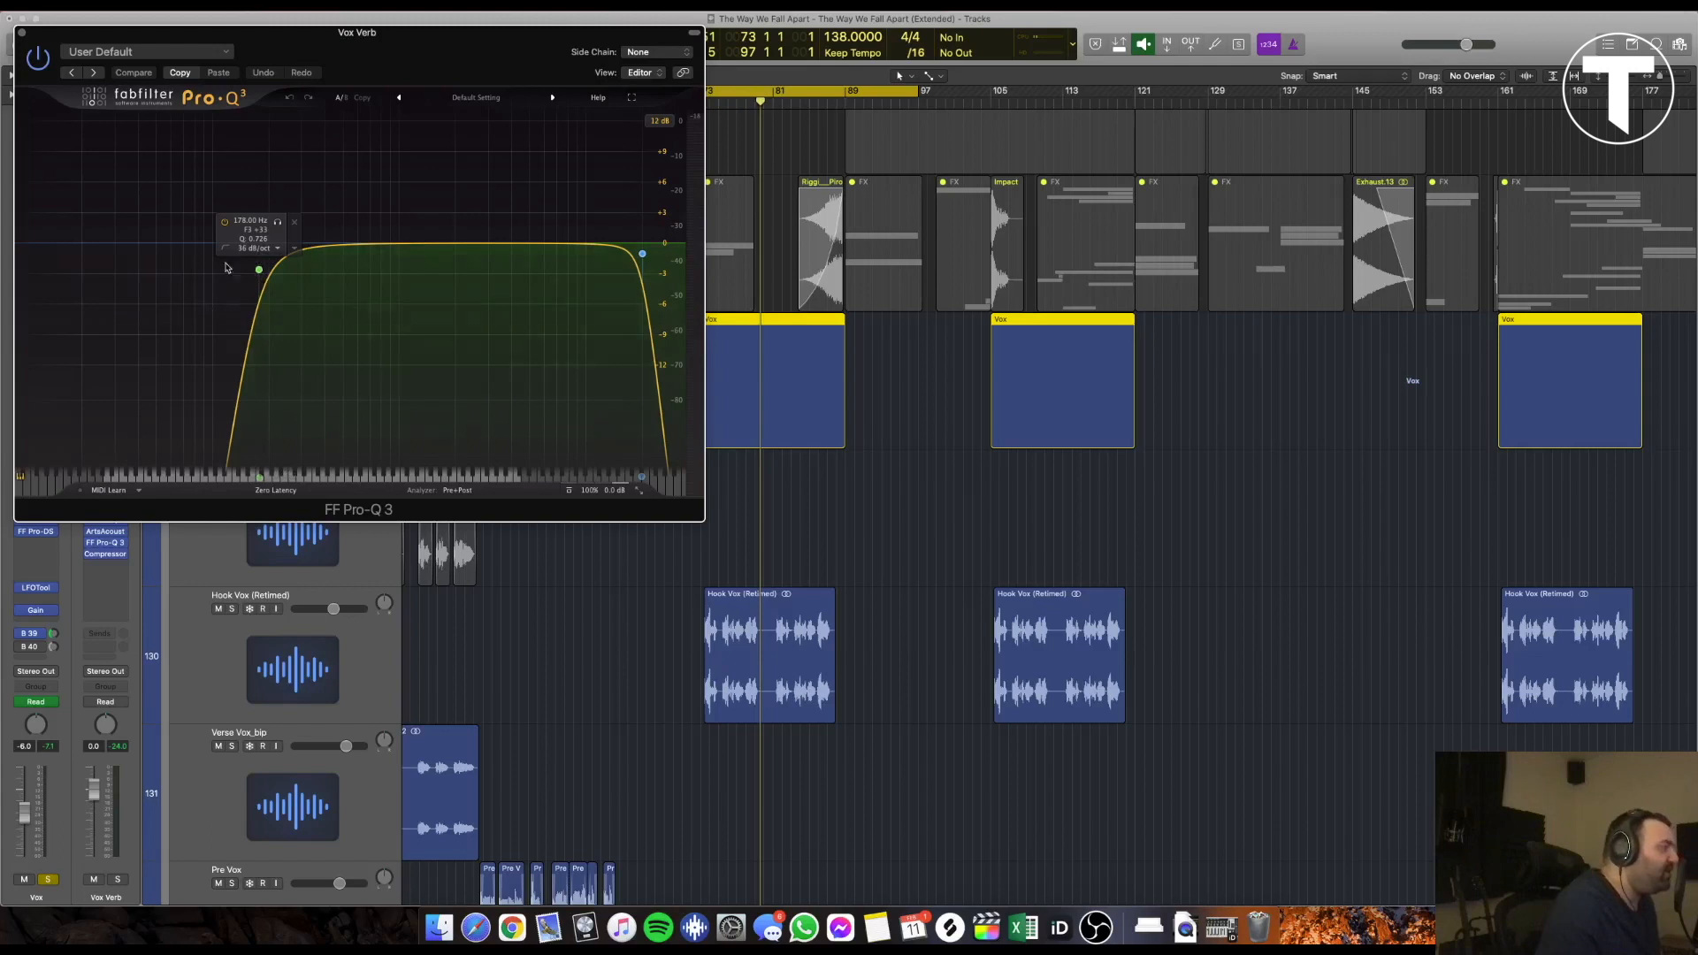
click(21, 32)
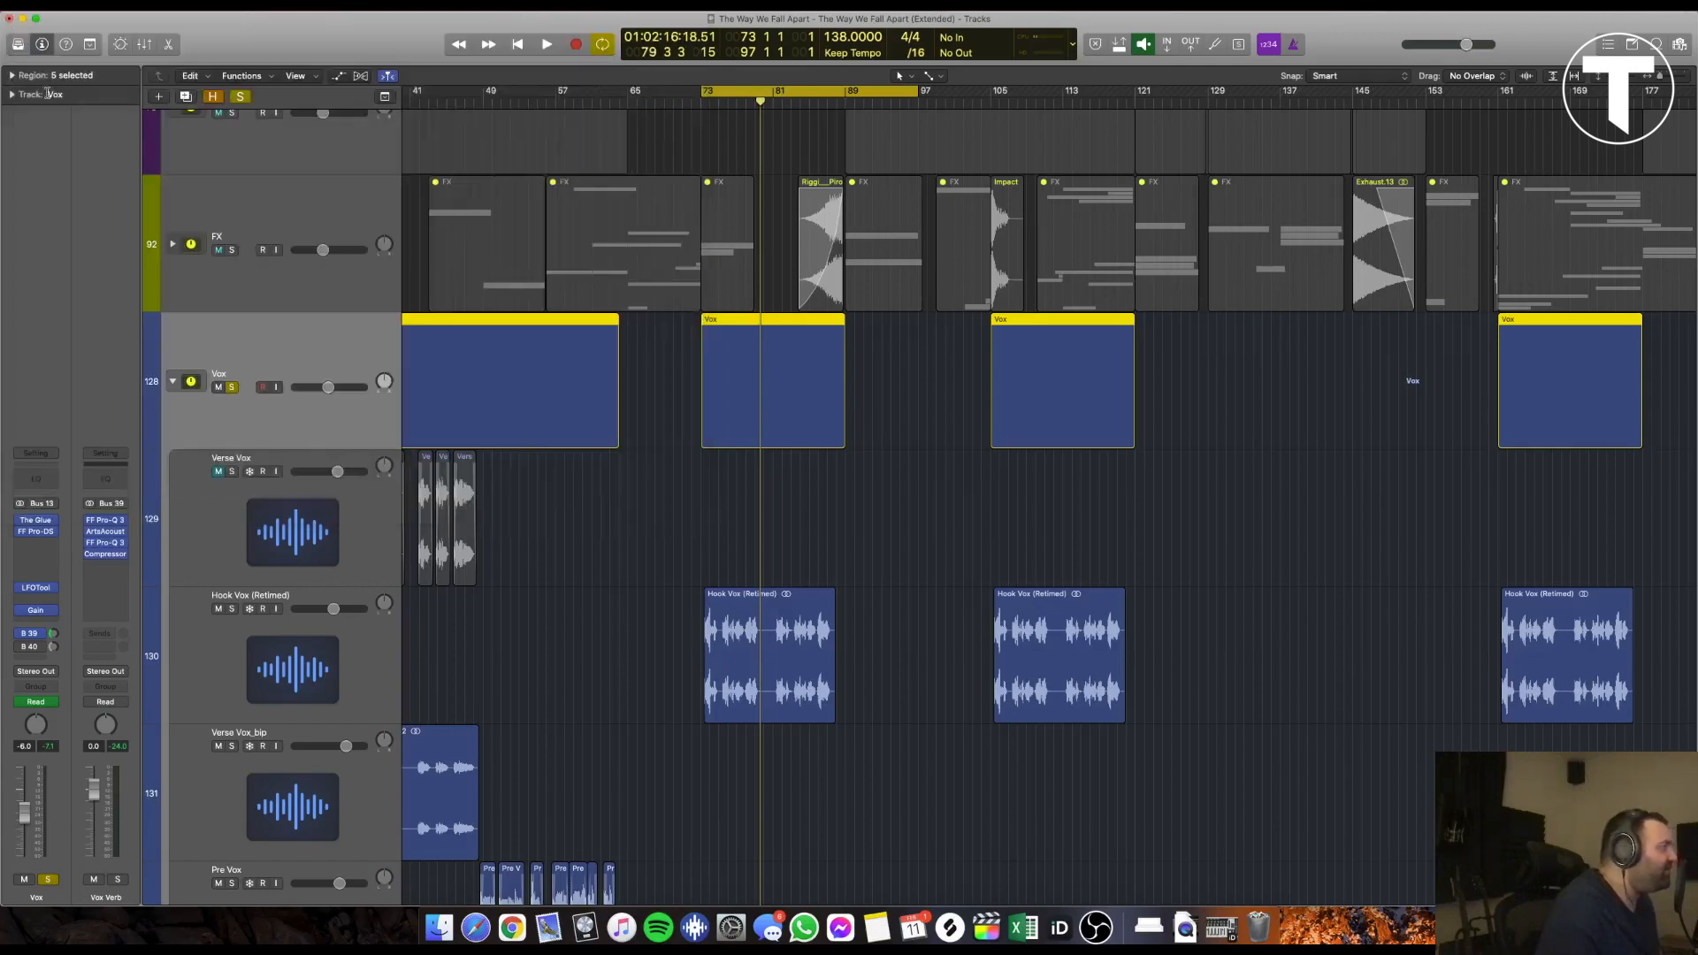
Open the ArtsAcoustic Reverb on Vox Verb, examine its time and EQ cut settings, and close it
click(108, 532)
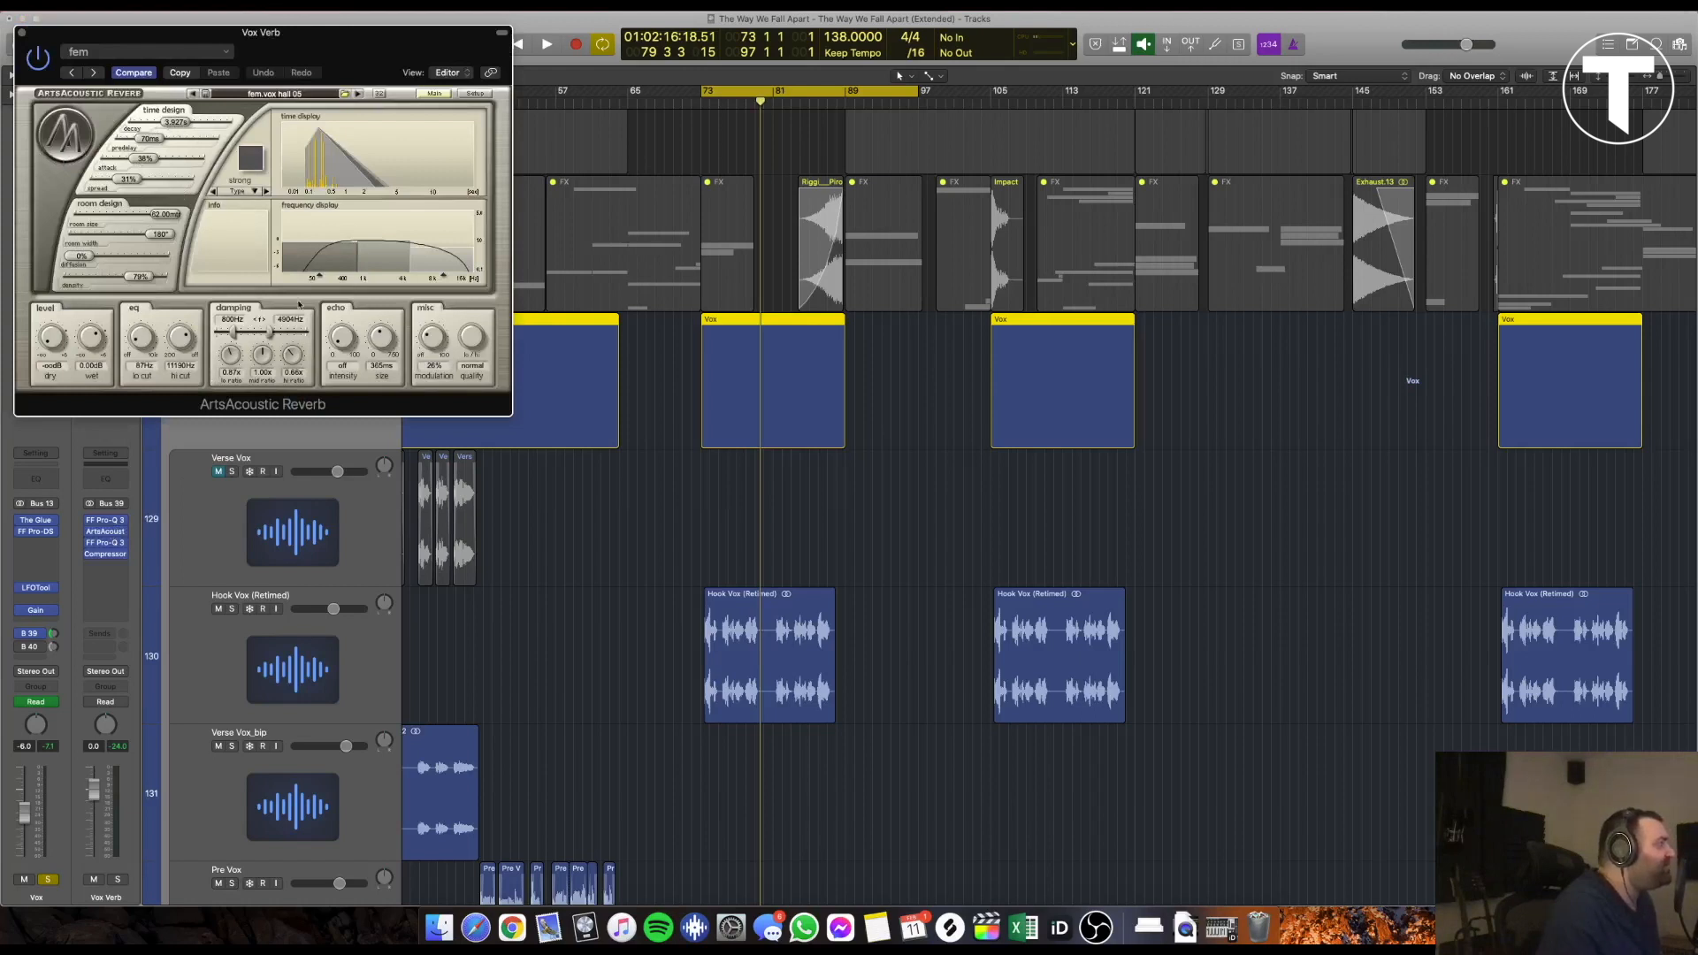
mouse_move(138, 351)
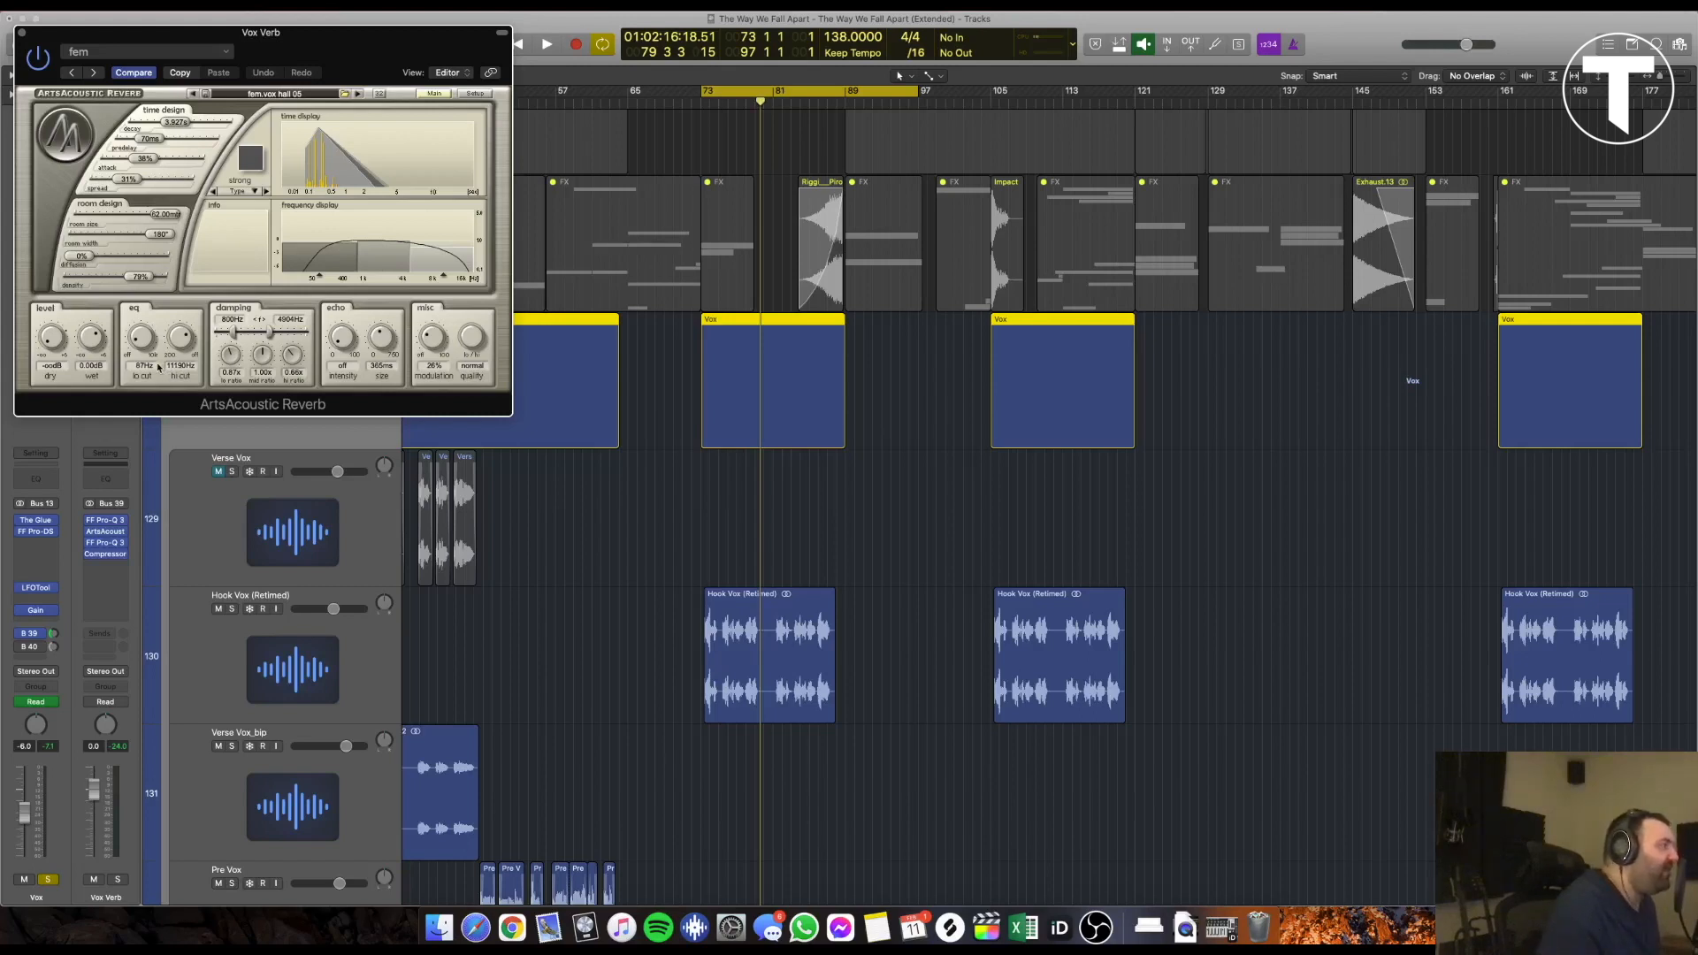
click(22, 34)
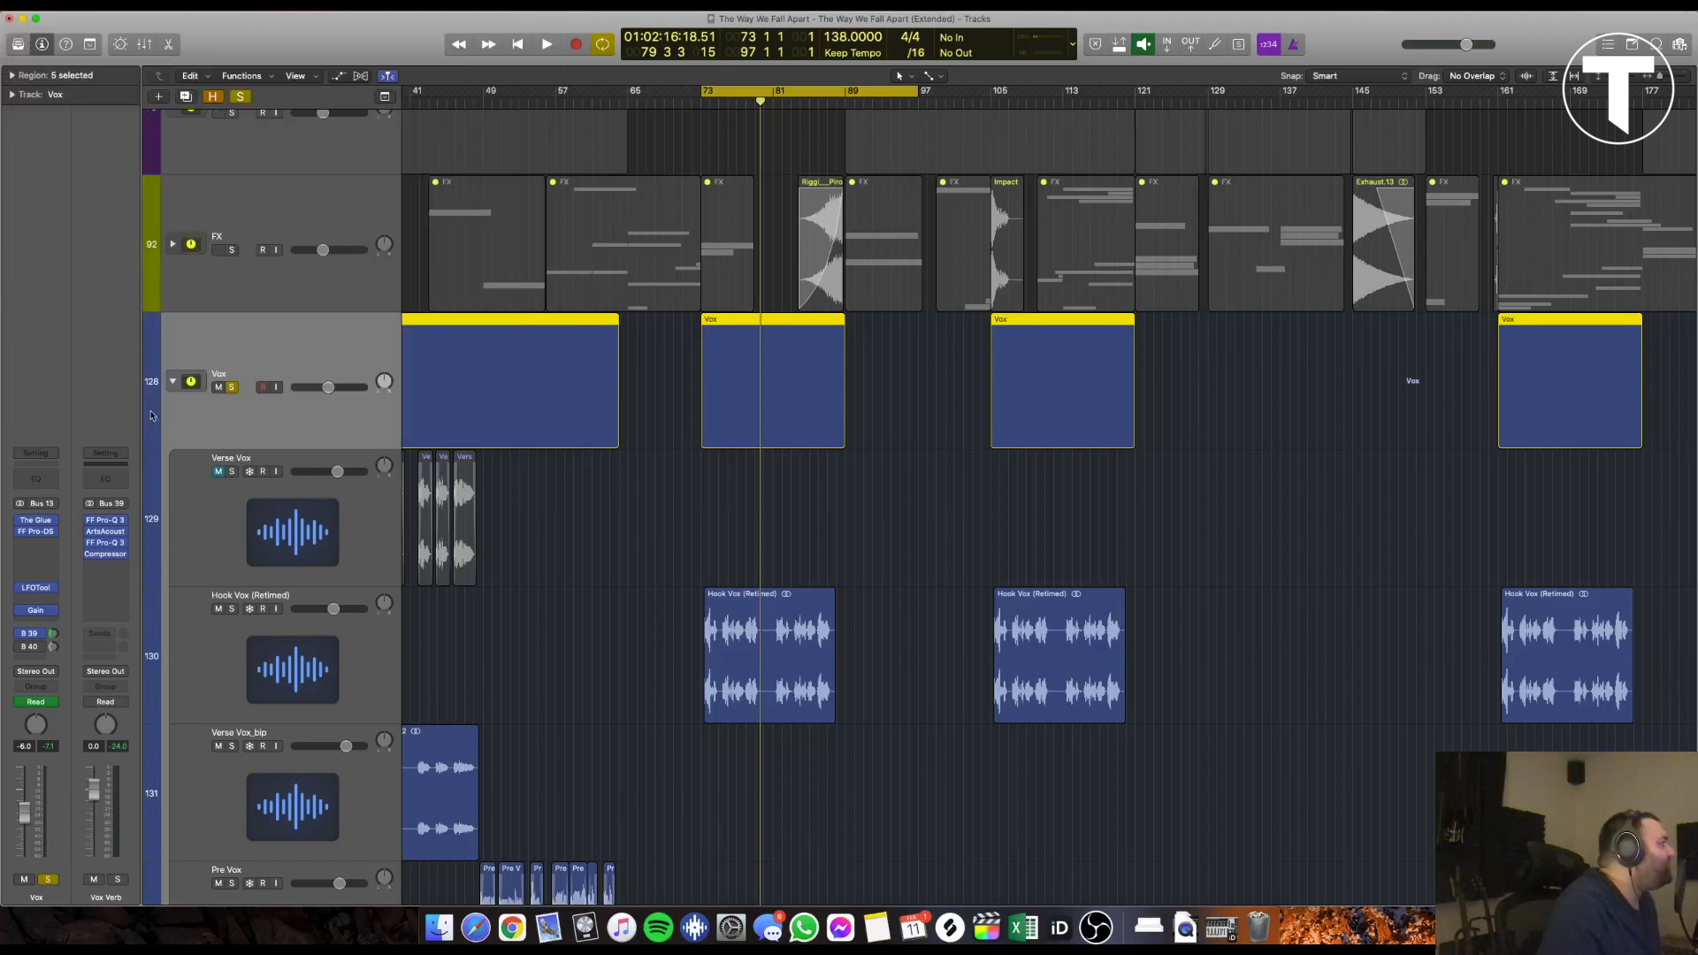
Open the second FF Pro-Q 3 on Vox Verb, examine its dip and two boost bands, and close it
click(104, 544)
mouse_move(304, 266)
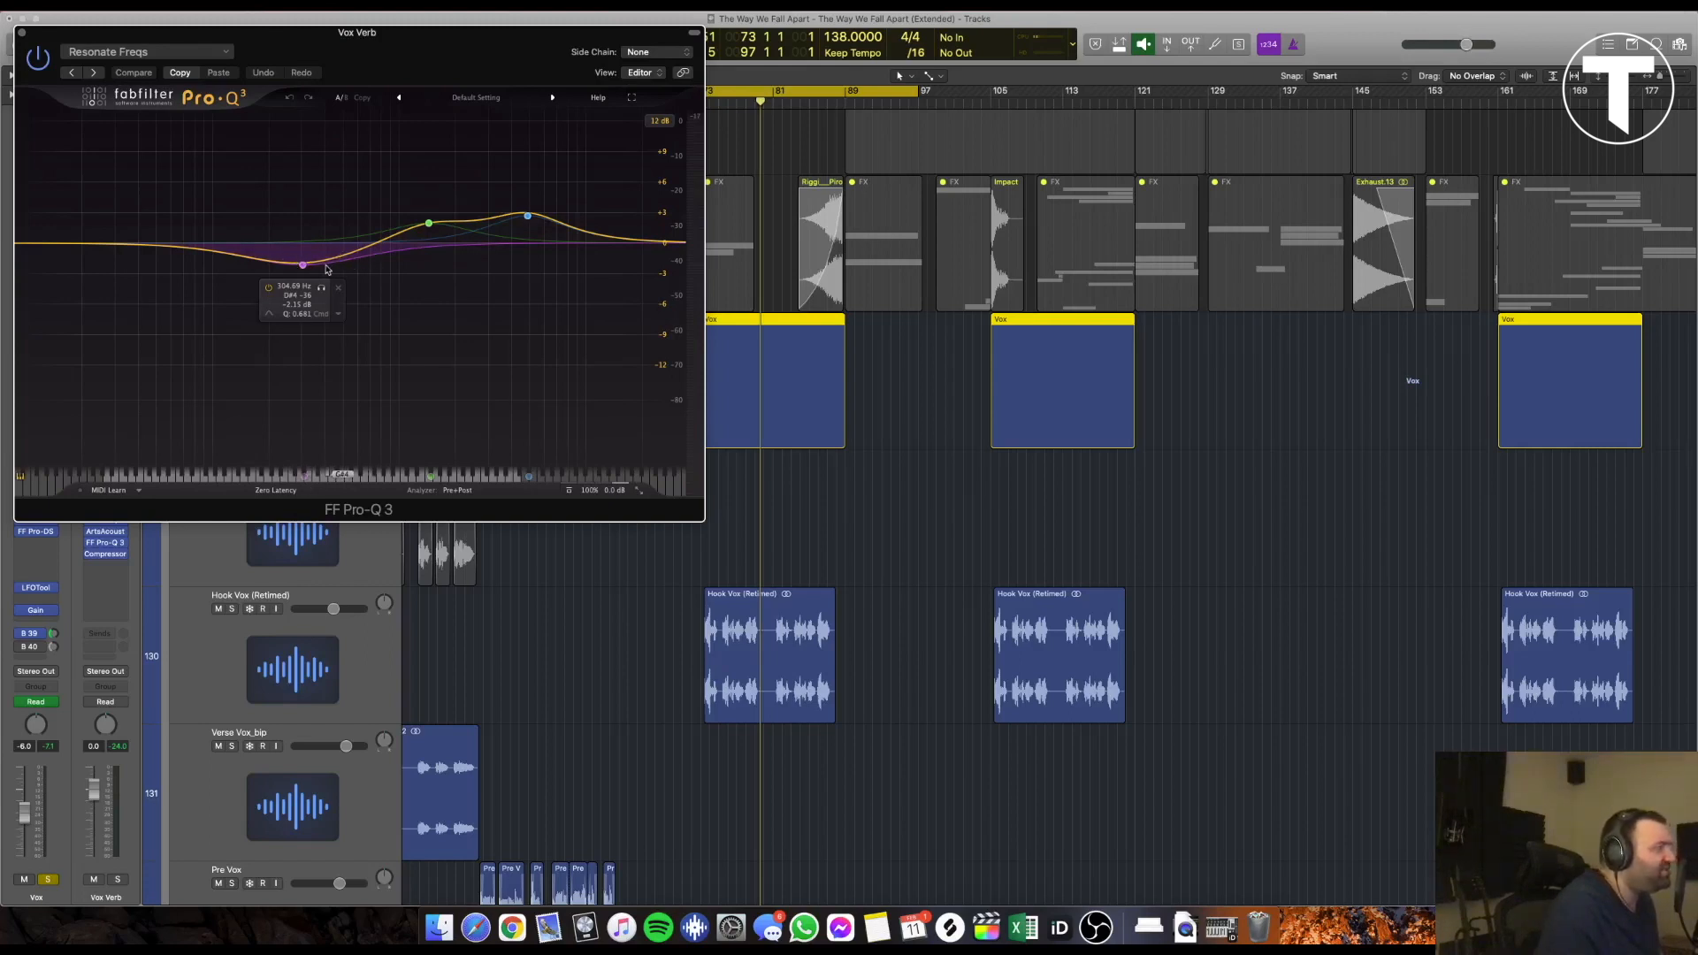
mouse_move(425, 224)
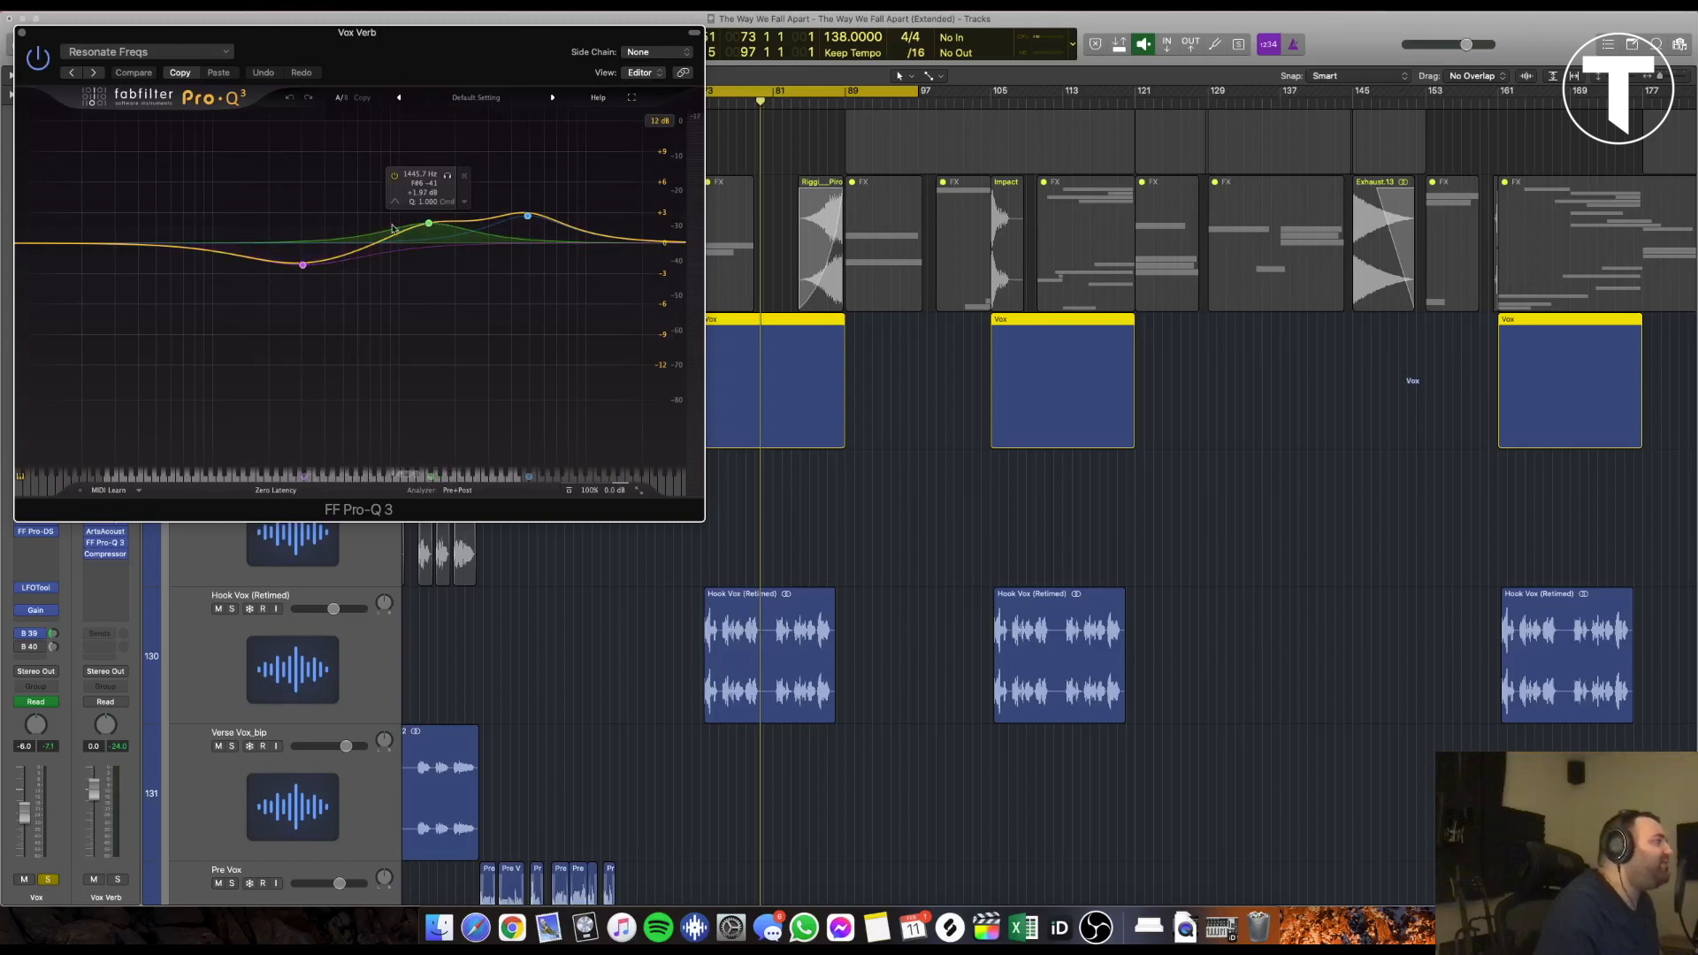
mouse_move(566, 225)
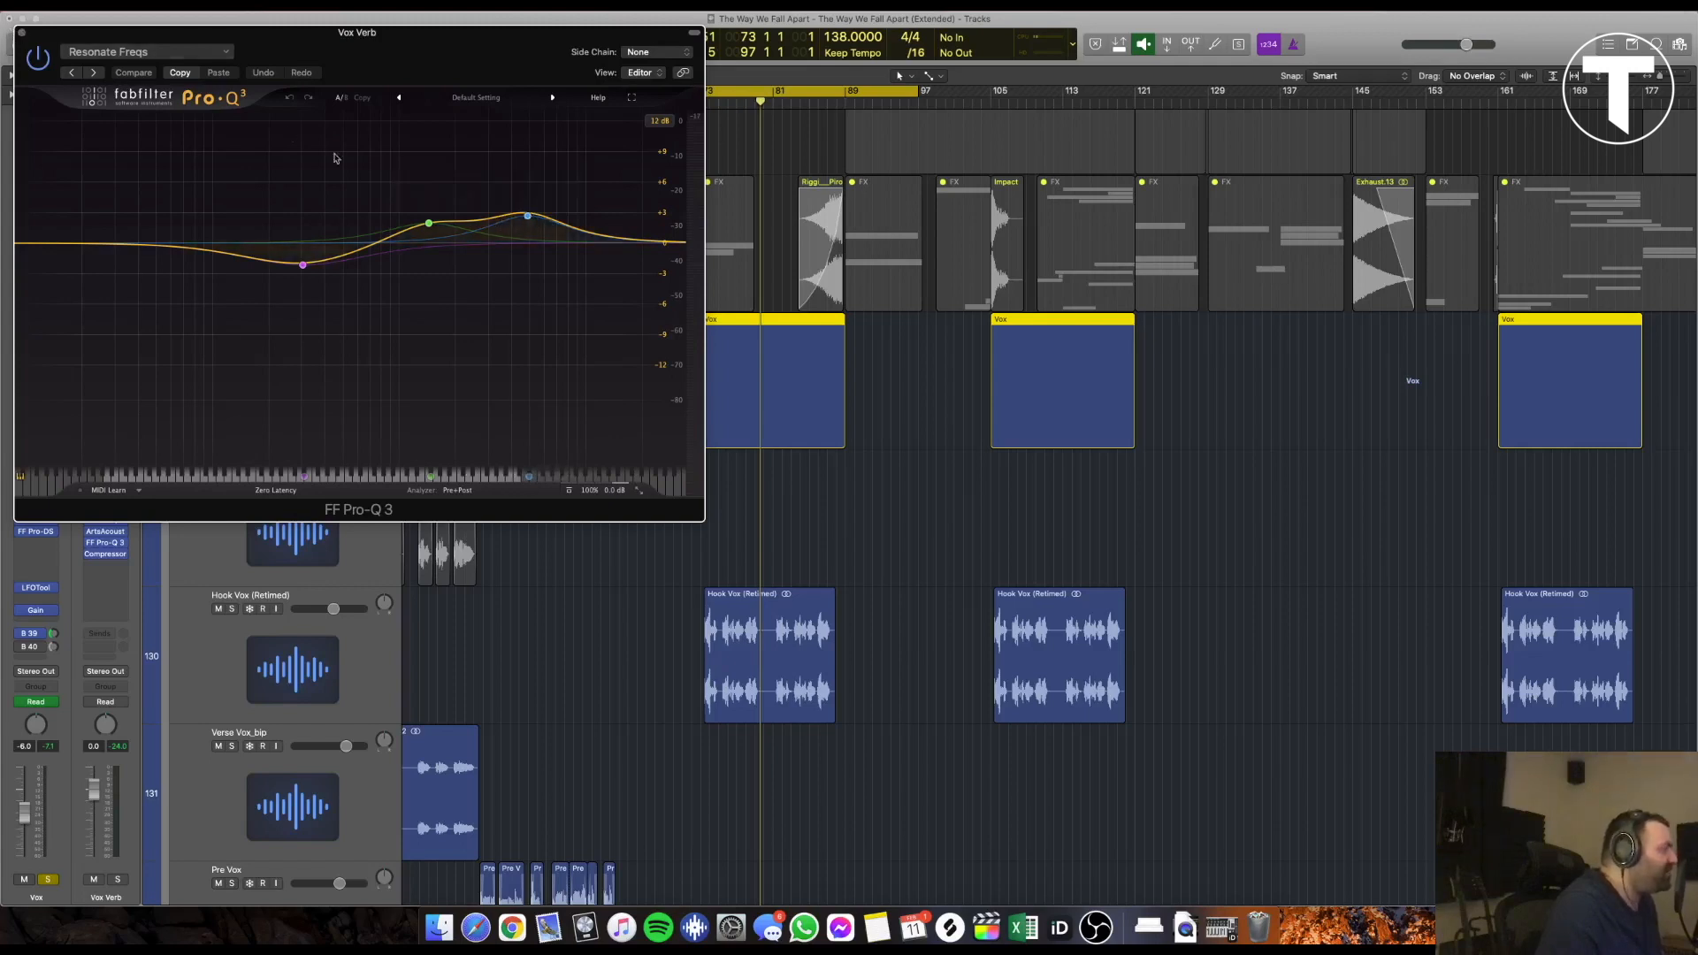
click(20, 32)
Open the Vox Verb Compressor, choose Bus 13 as its side-chain source, and move its window clear of the channel strips
click(122, 555)
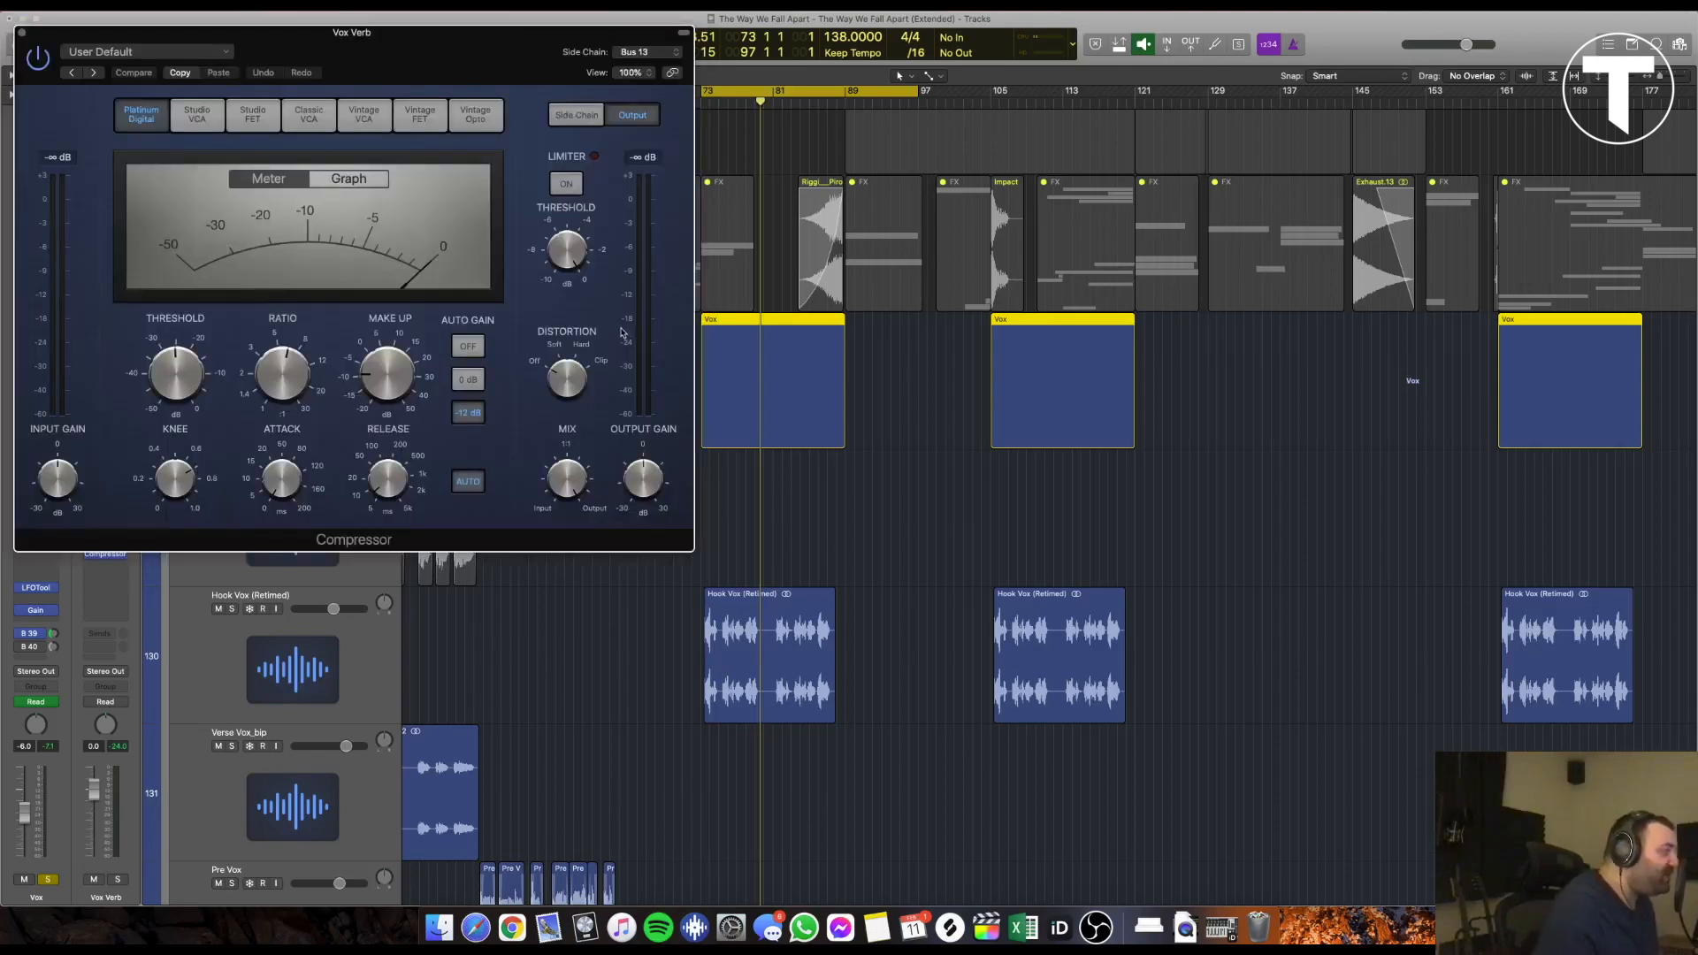
click(620, 51)
click(638, 120)
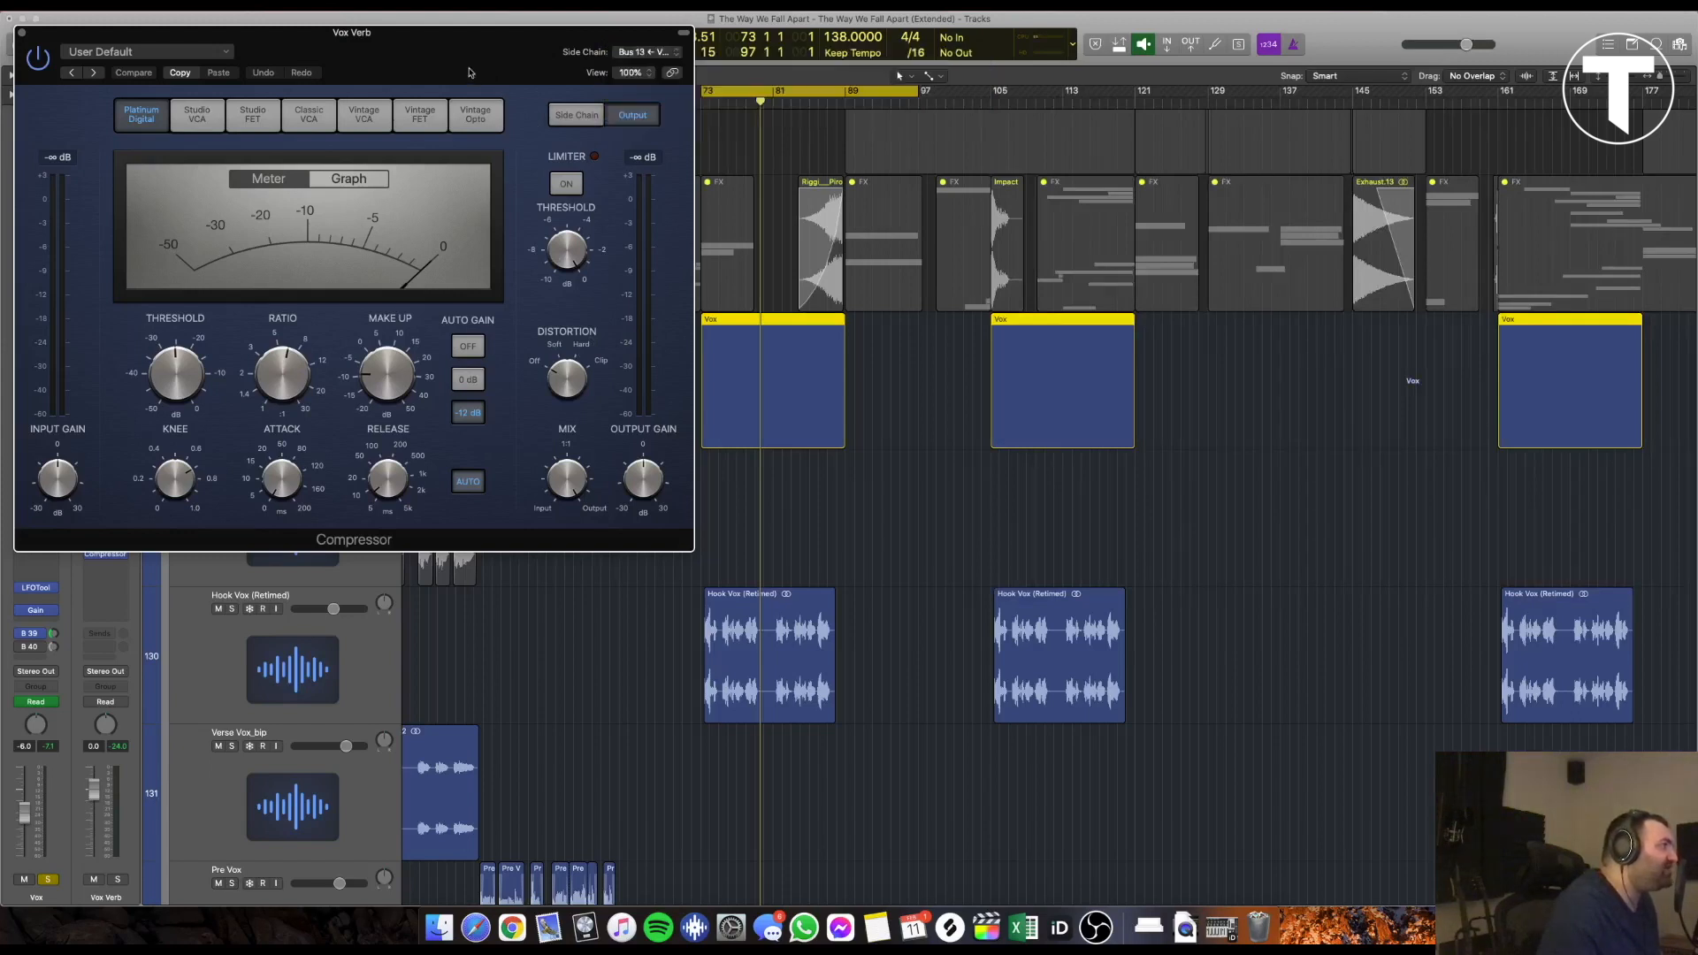
drag(439, 67, 544, 148)
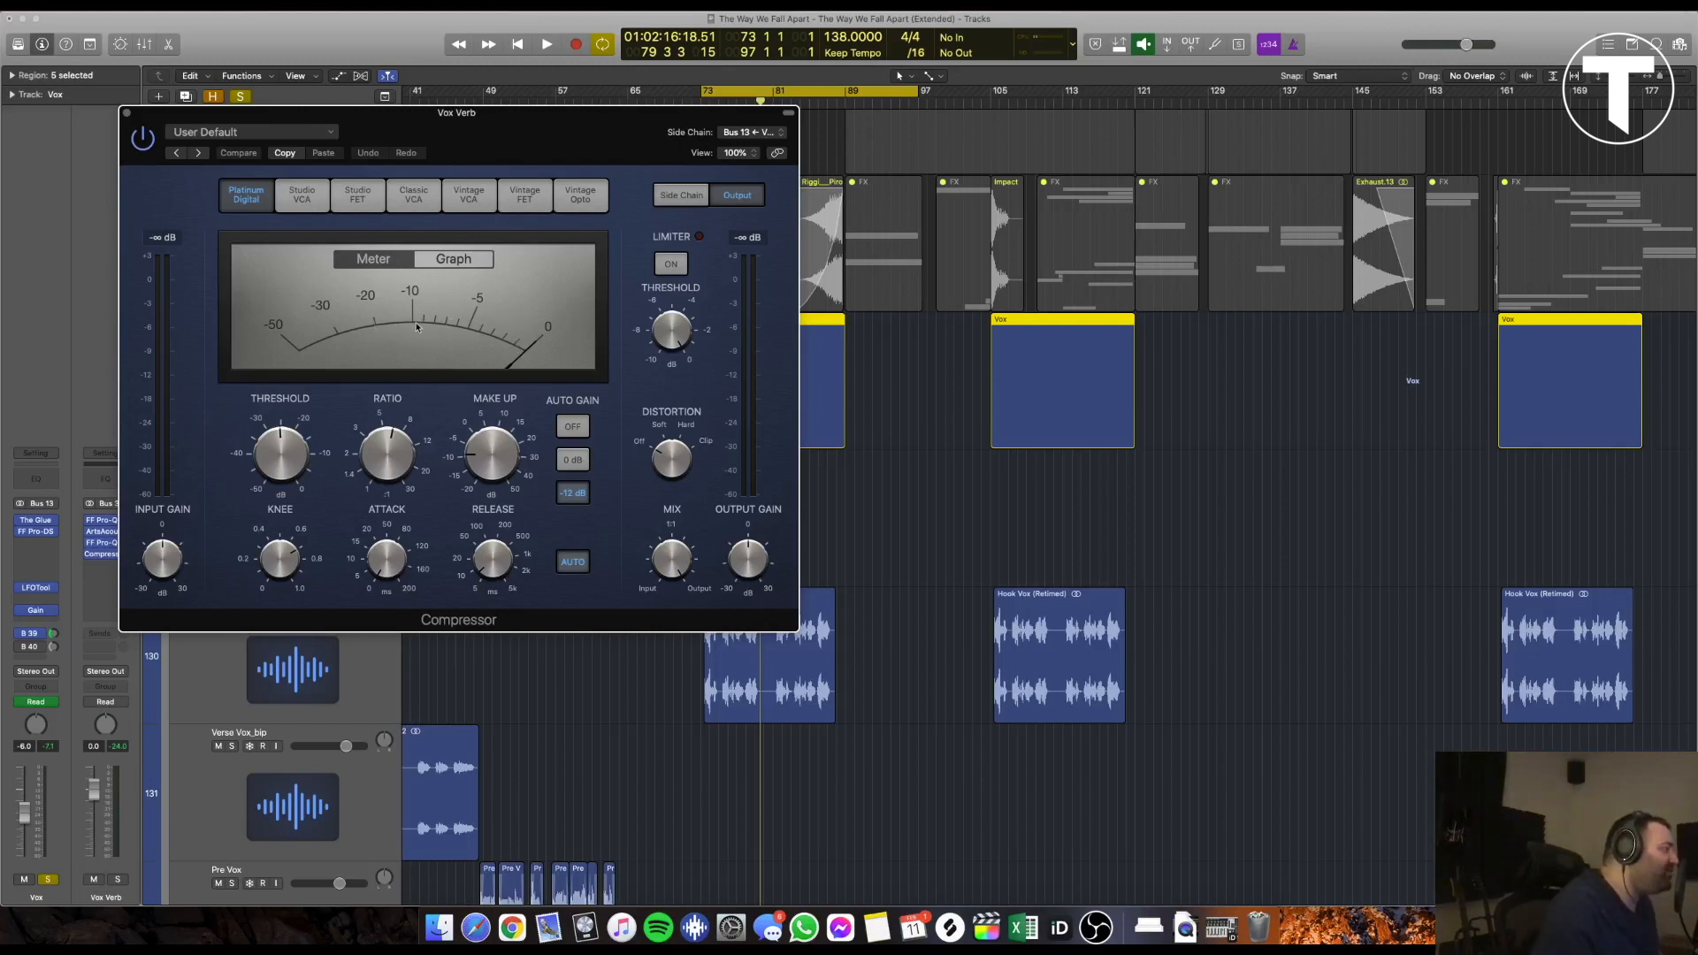
Audition the soloed hook with the Vox Verb Compressor active and bypassed, and close the Compressor window
key(space)
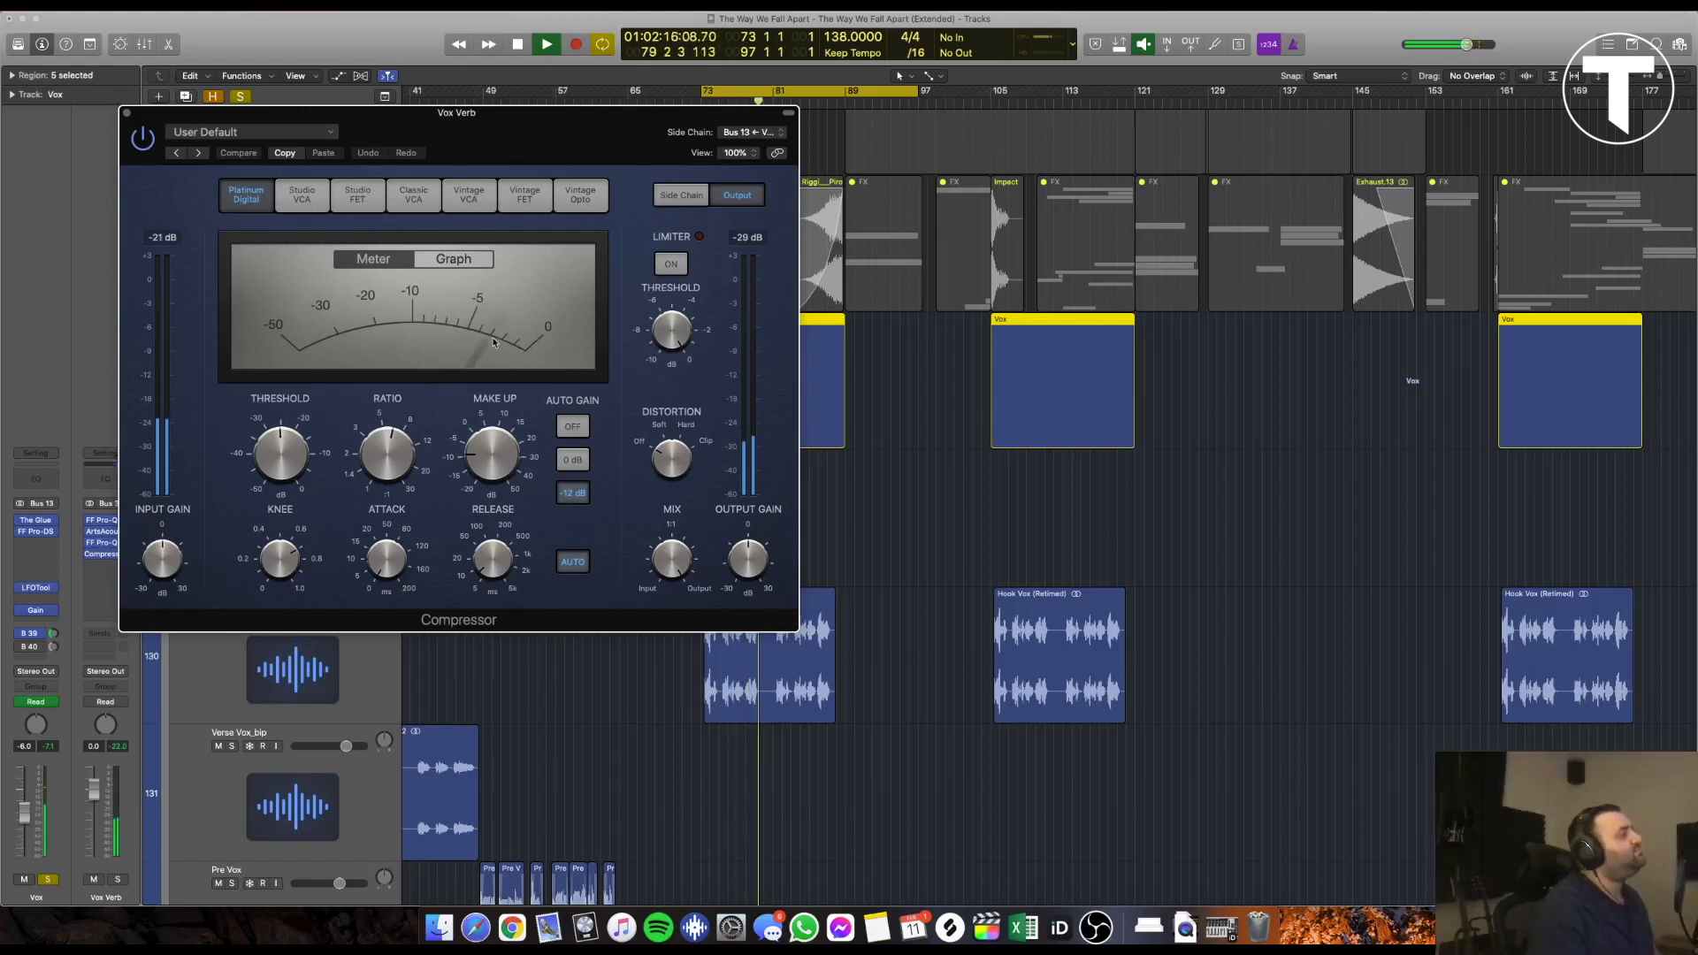
key(space)
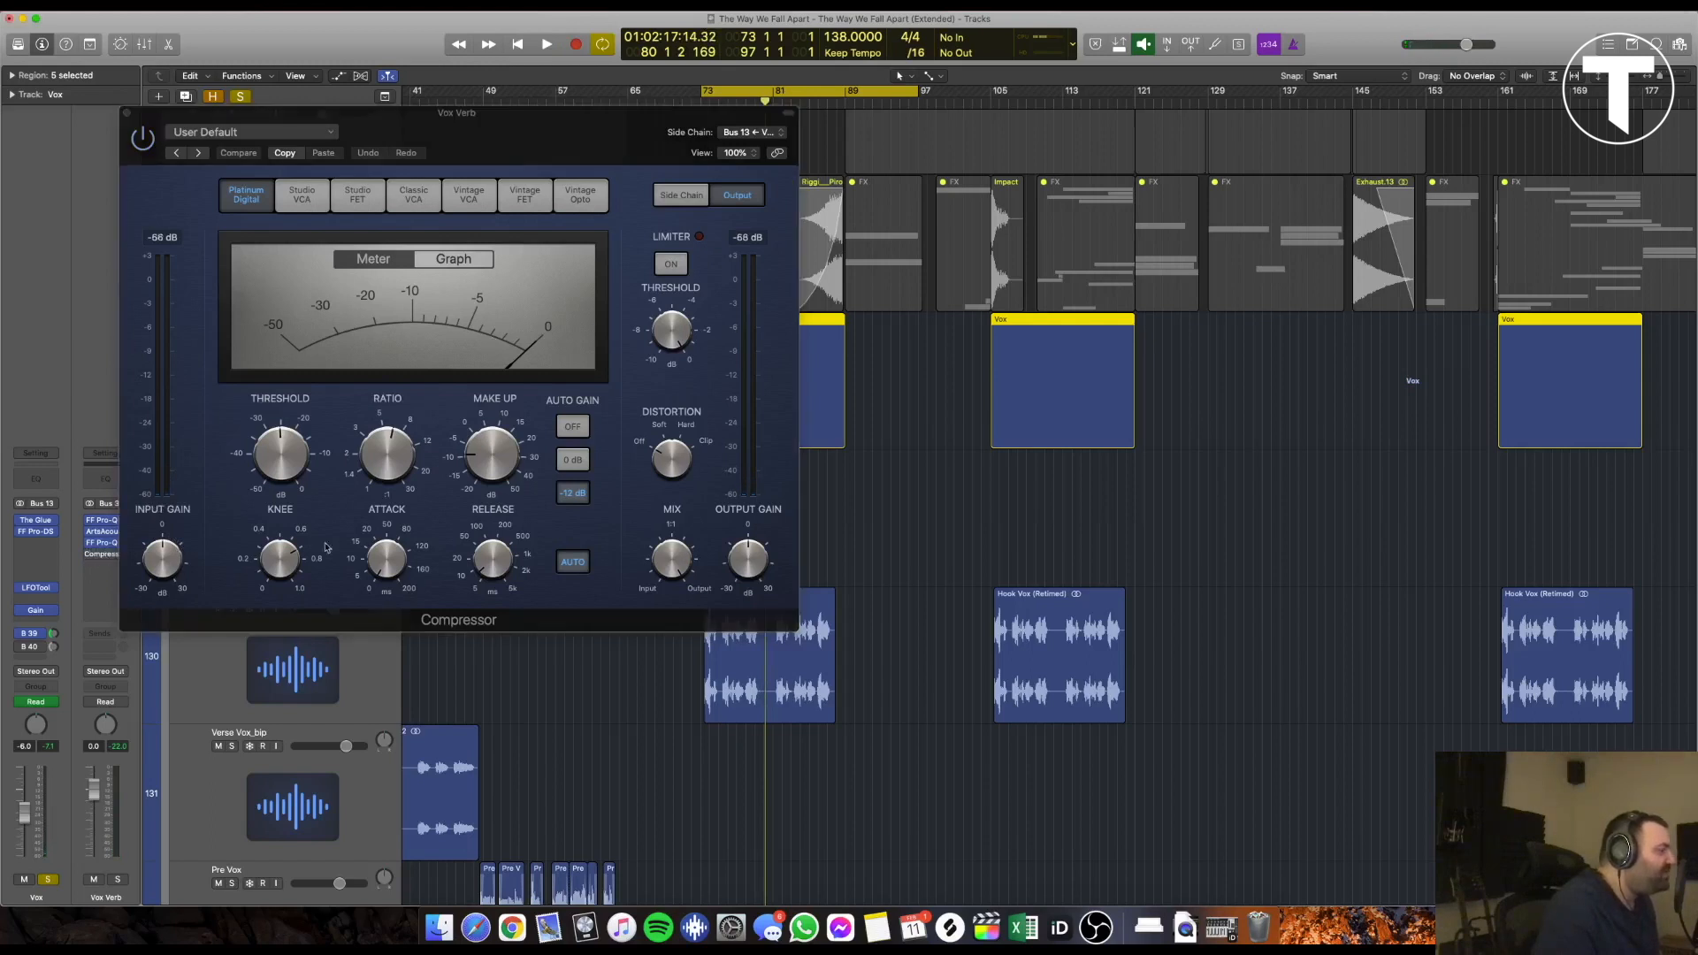
key(space)
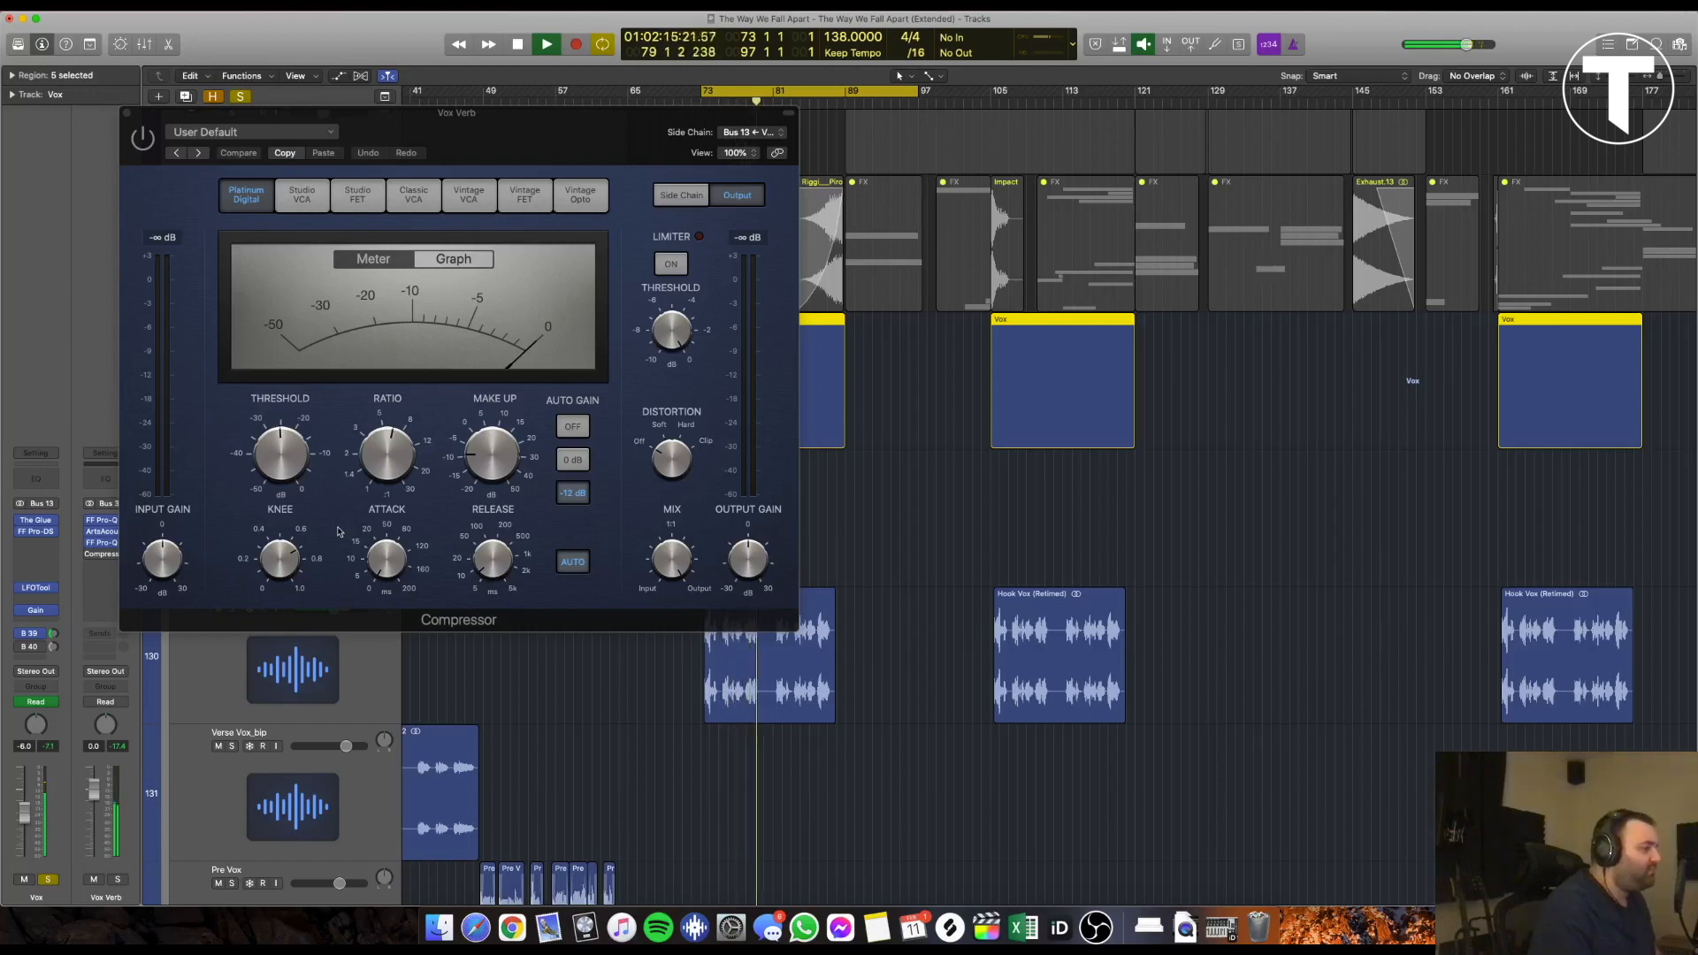
key(space)
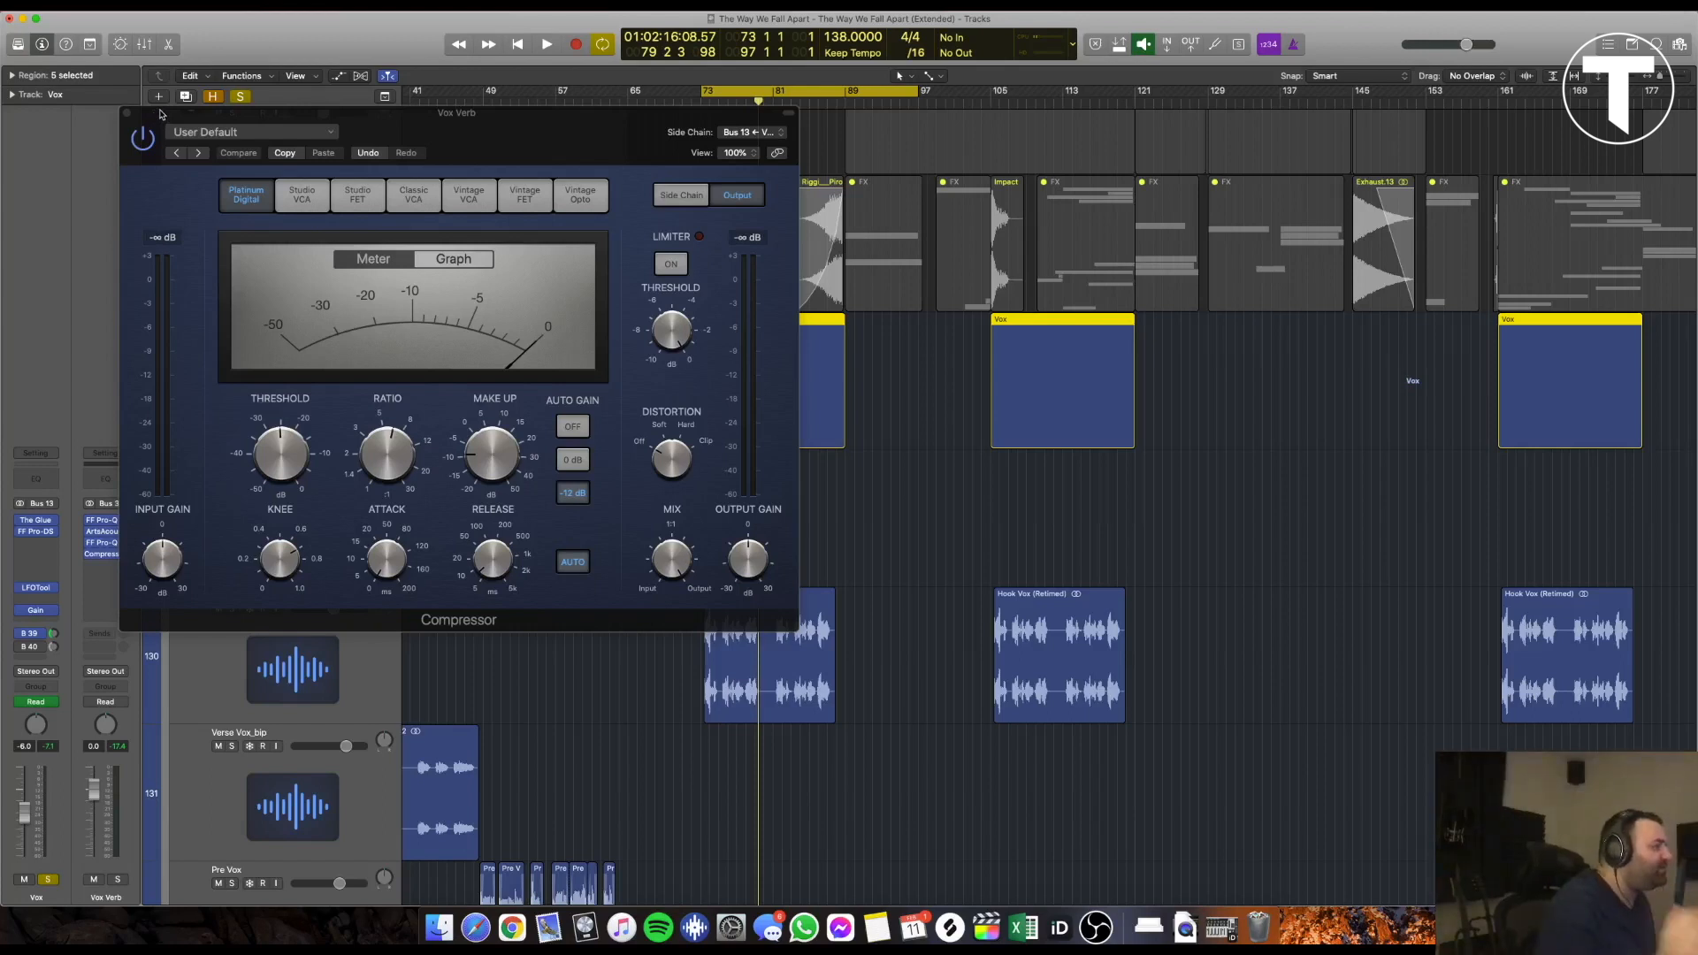
click(126, 114)
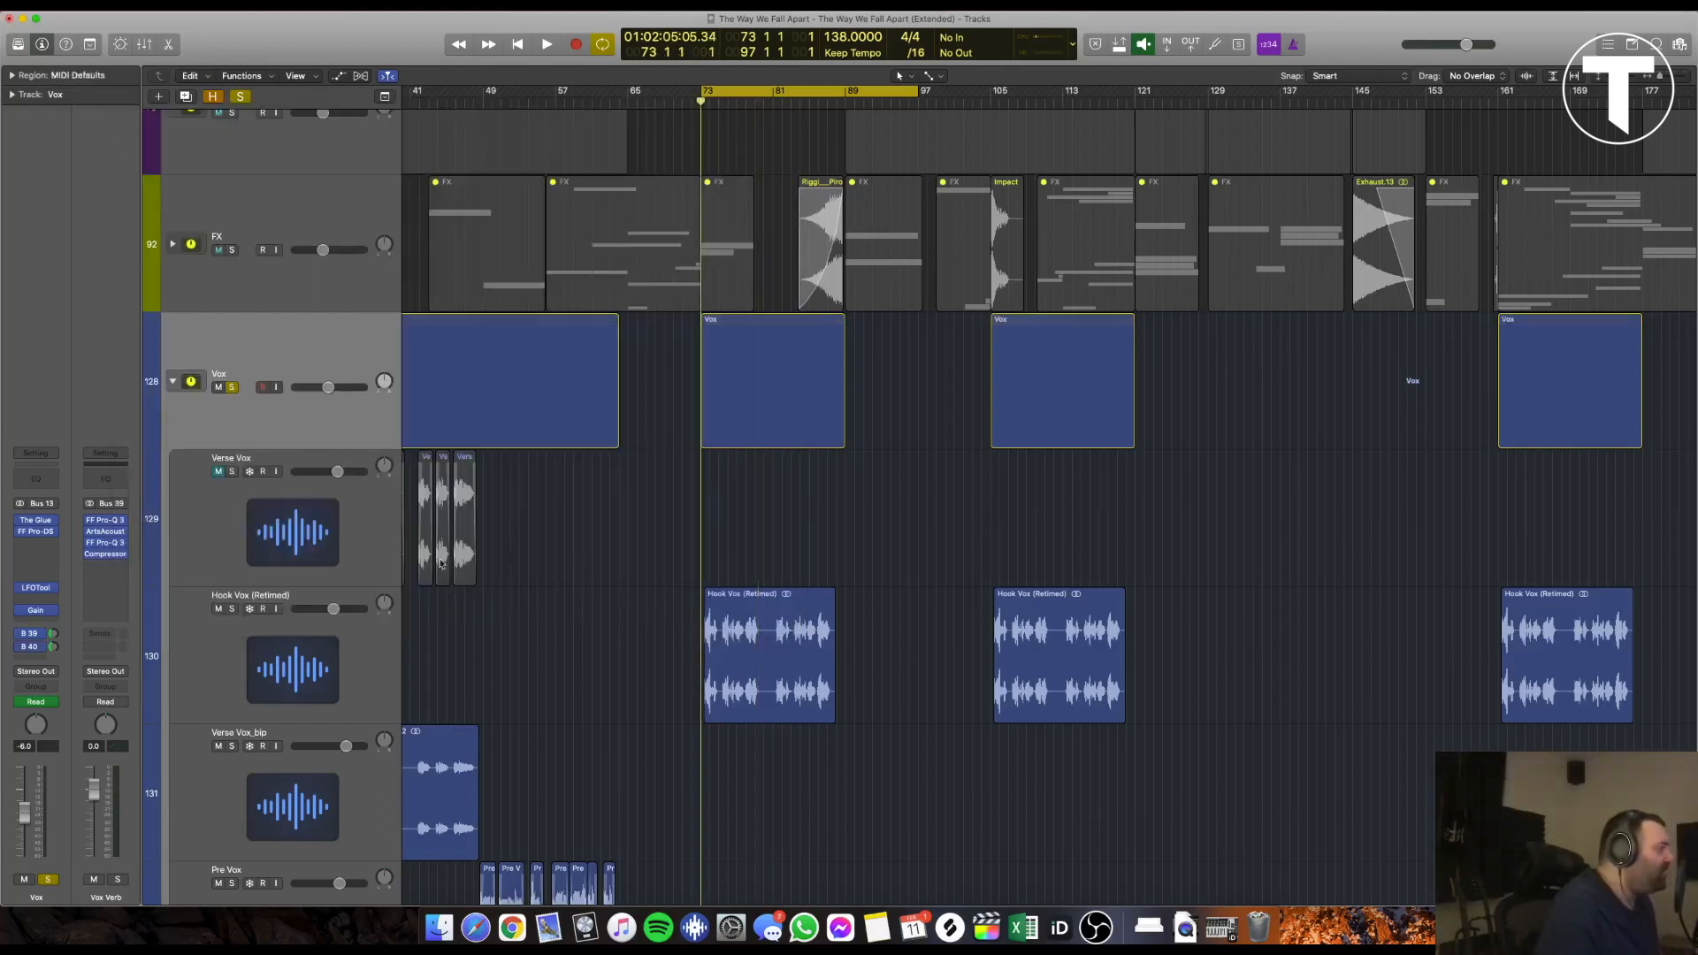
Display the Vox Del channel strip fed by the Bus 40 send and open its FF Timeless 2, moving the window toward the centre
click(52, 647)
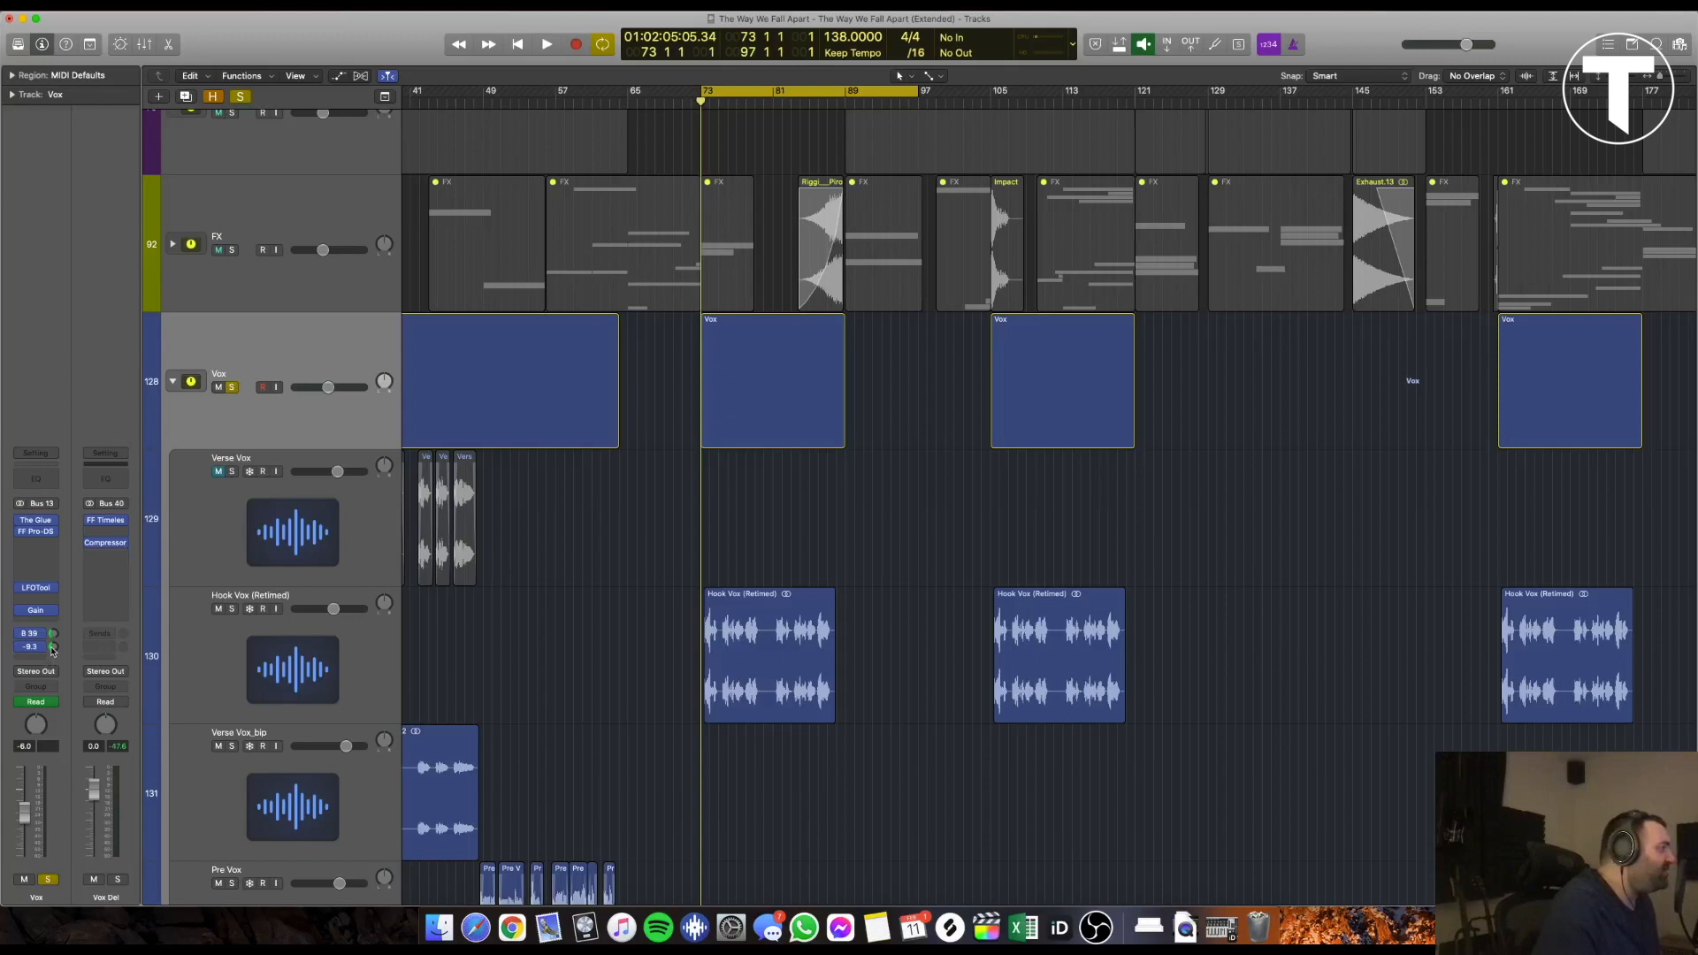
click(105, 520)
drag(398, 77, 644, 290)
drag(647, 281, 646, 280)
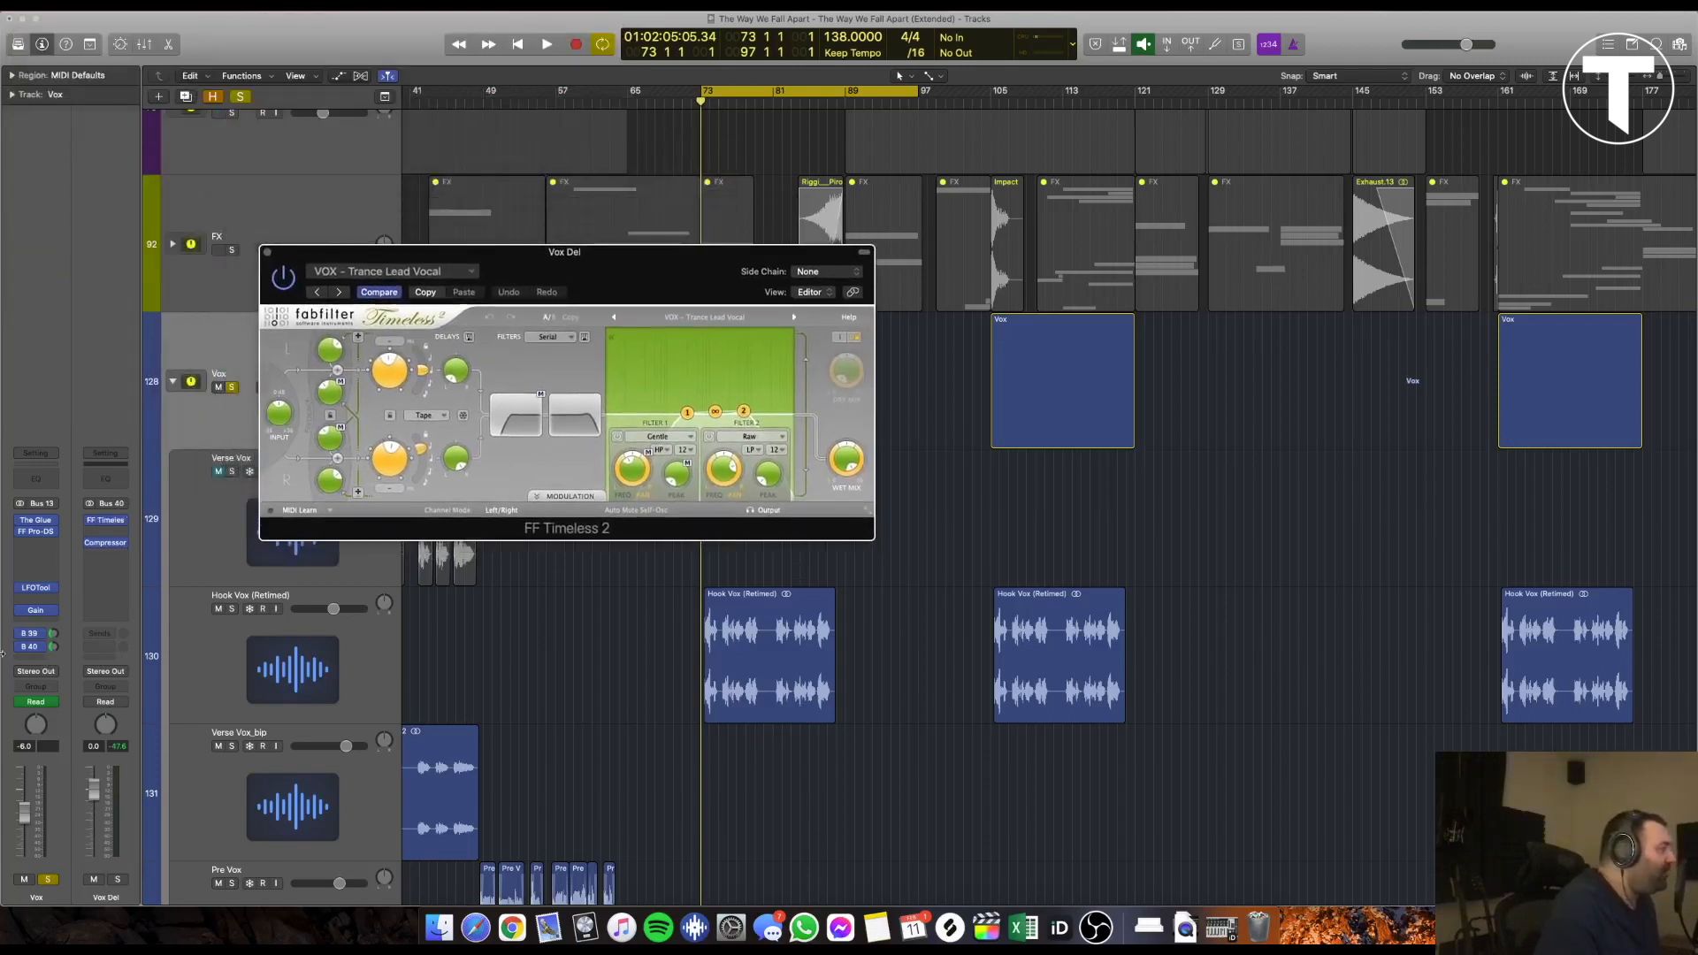
Bypass the Bus 39 reverb send and audition the hook with the Vox Del delay
click(19, 633)
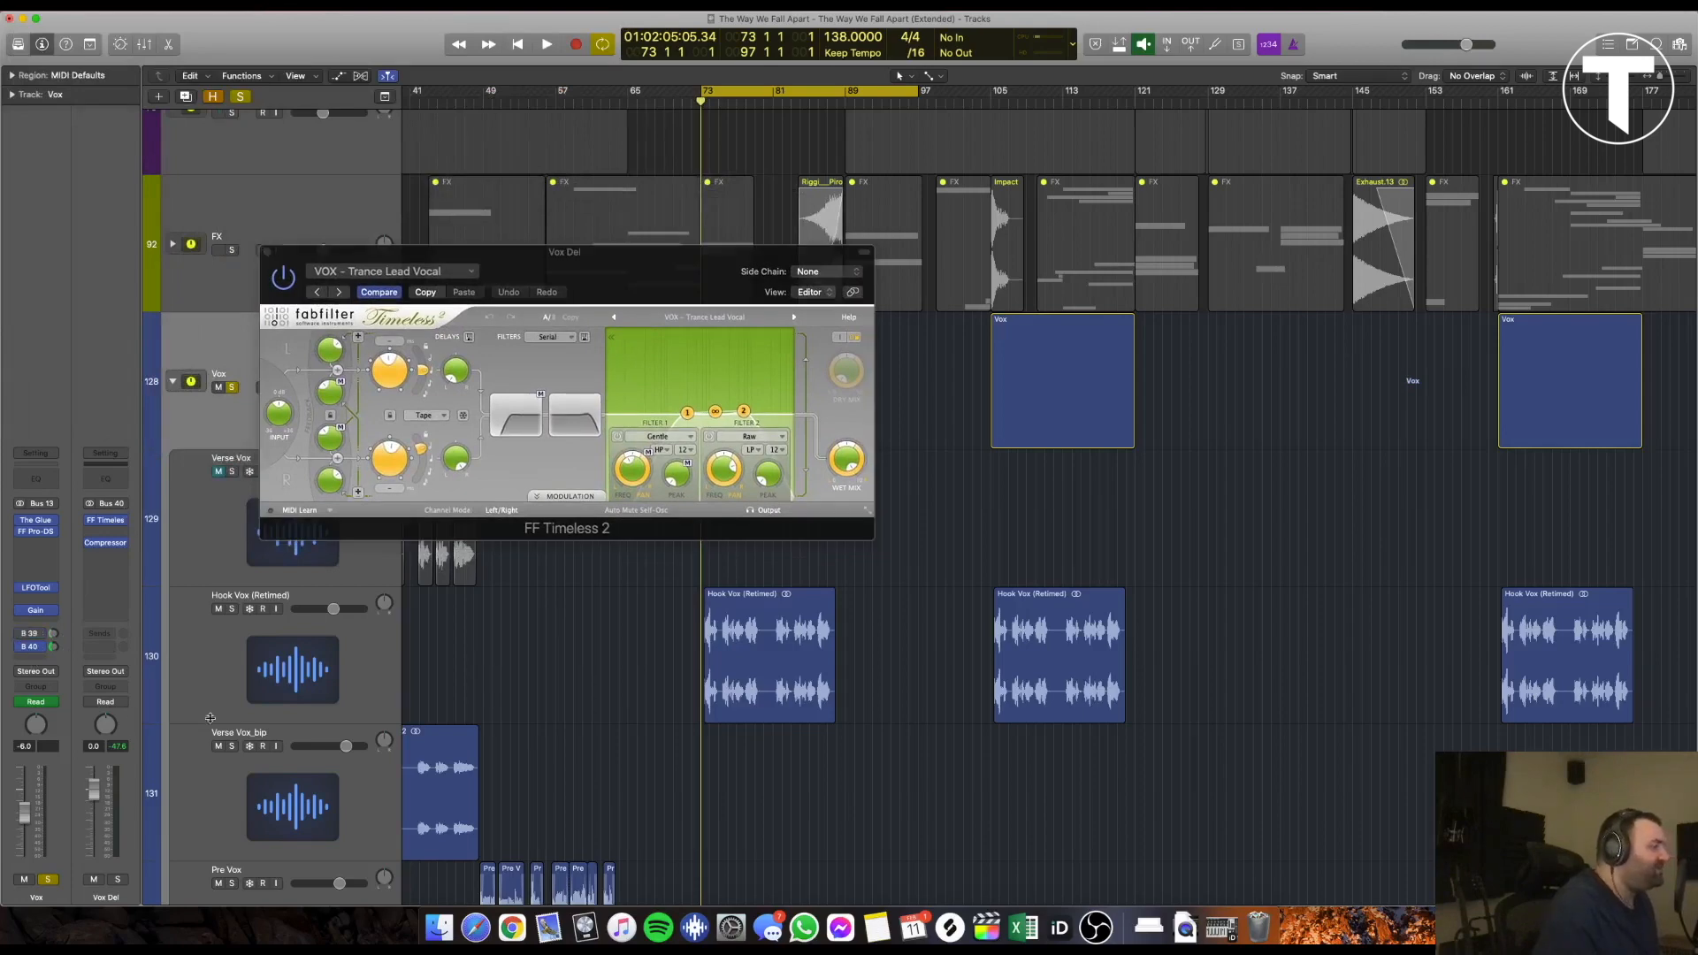
key(space)
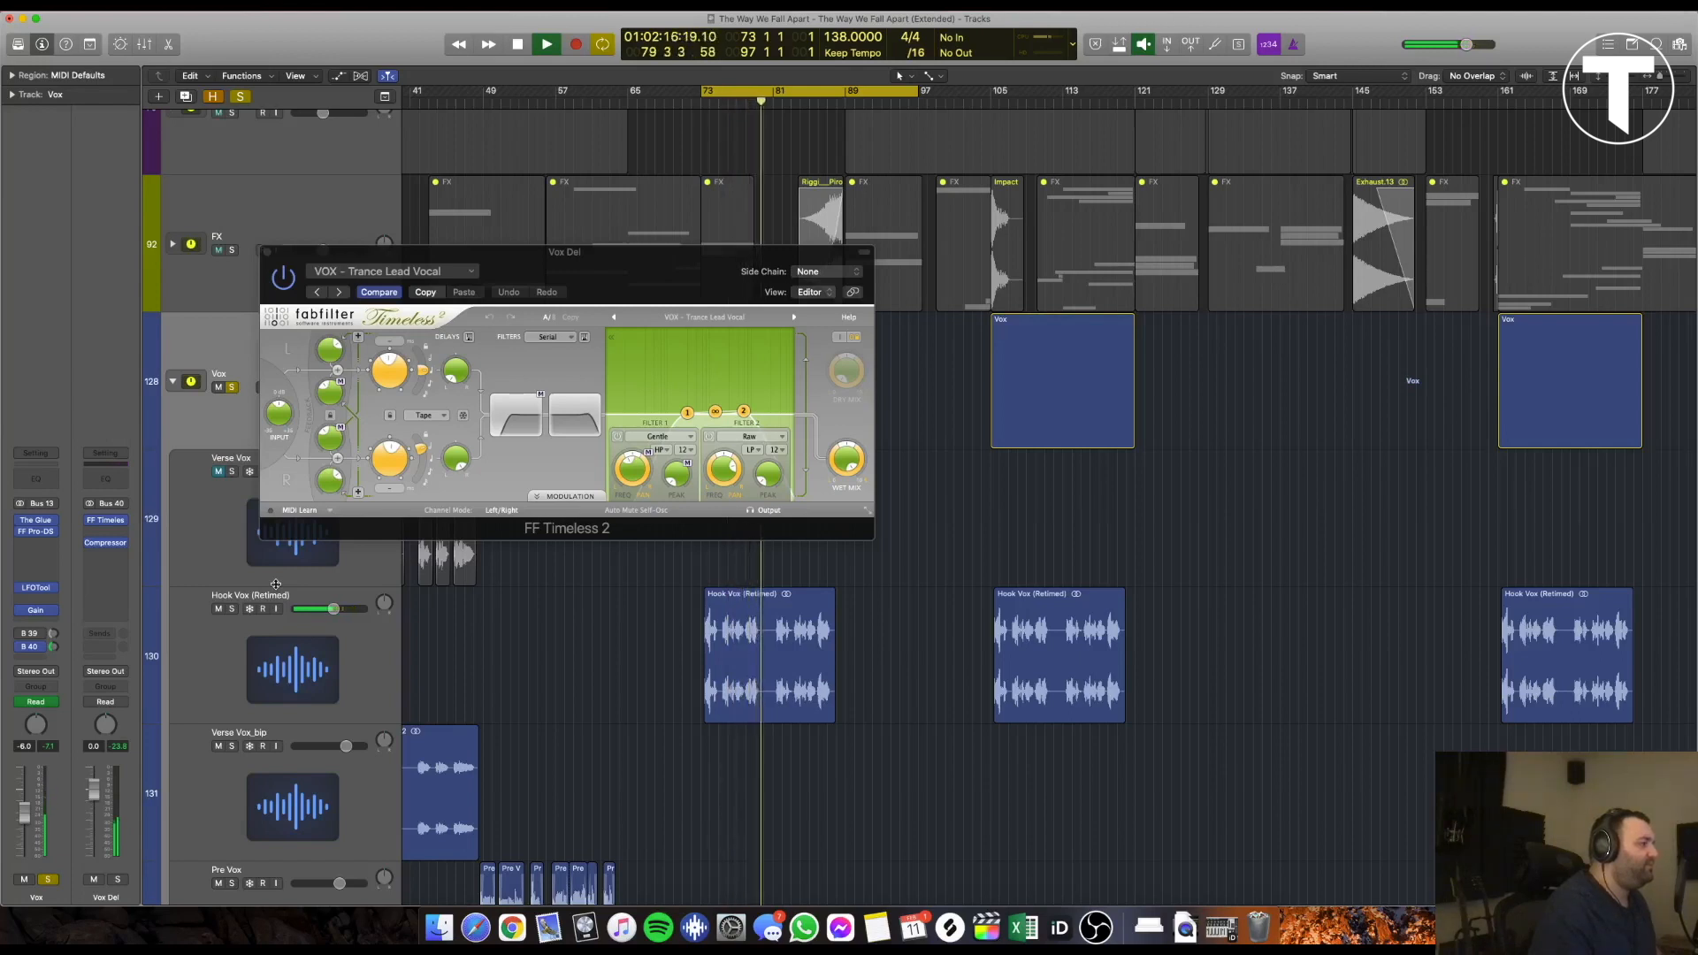
key(space)
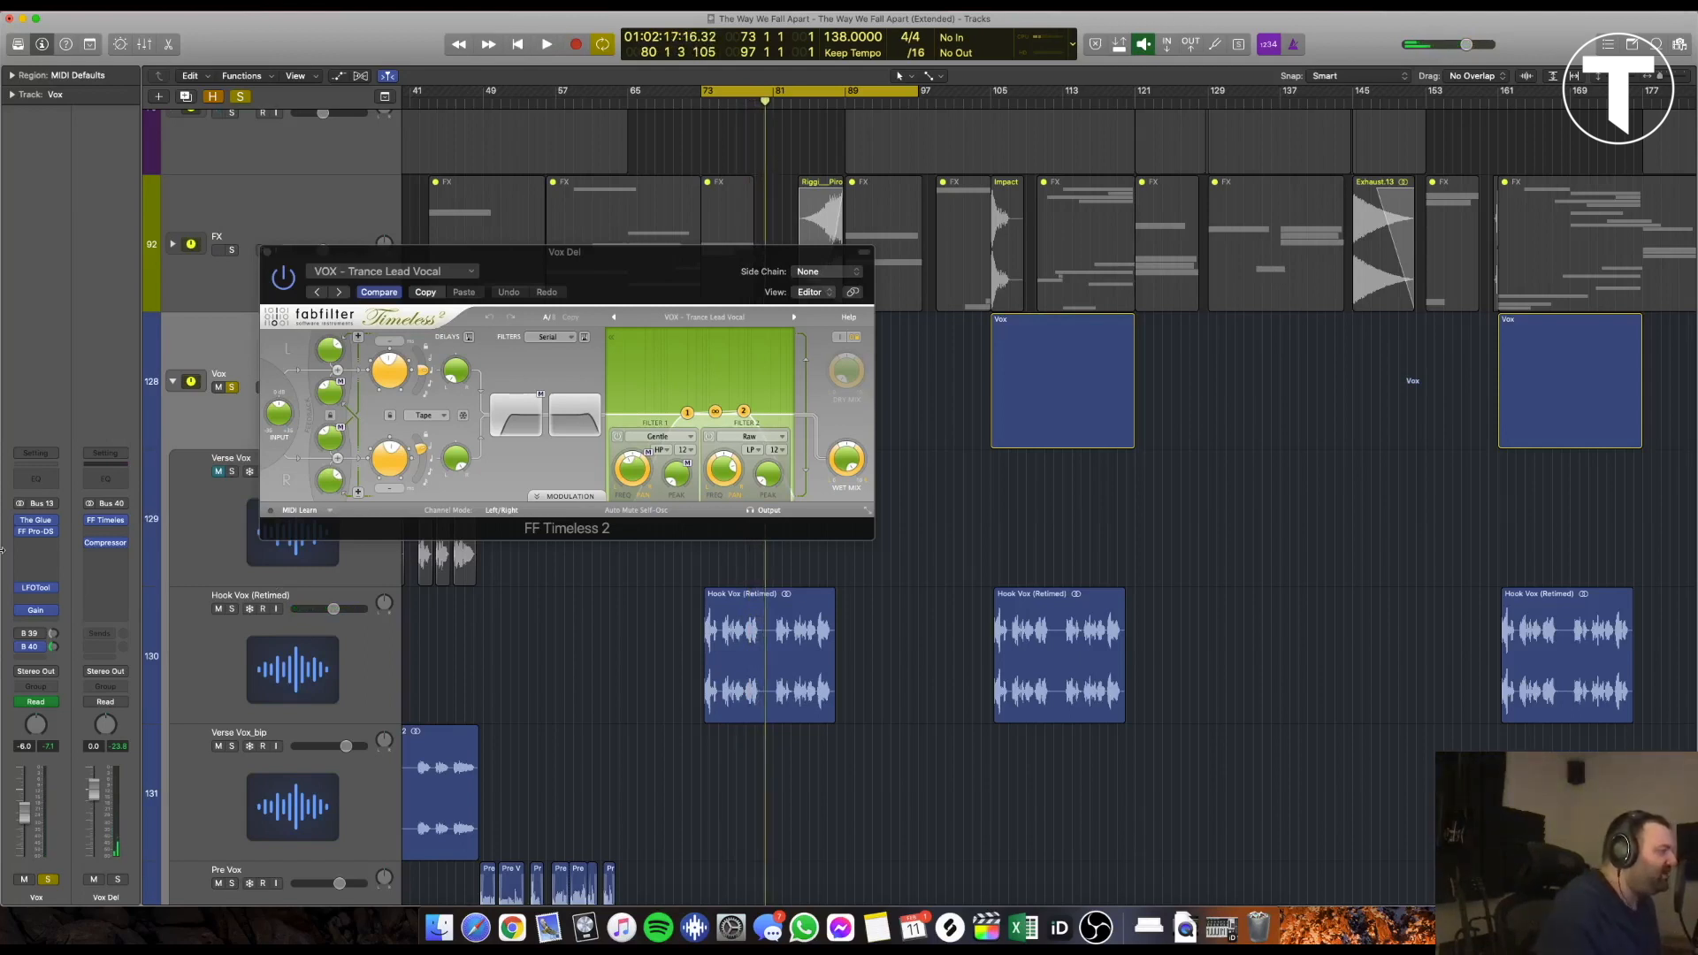
Open the Vox Del Compressor with its Bus 13 side chain, audition the hook delay through it, and close its window
click(105, 542)
key(space)
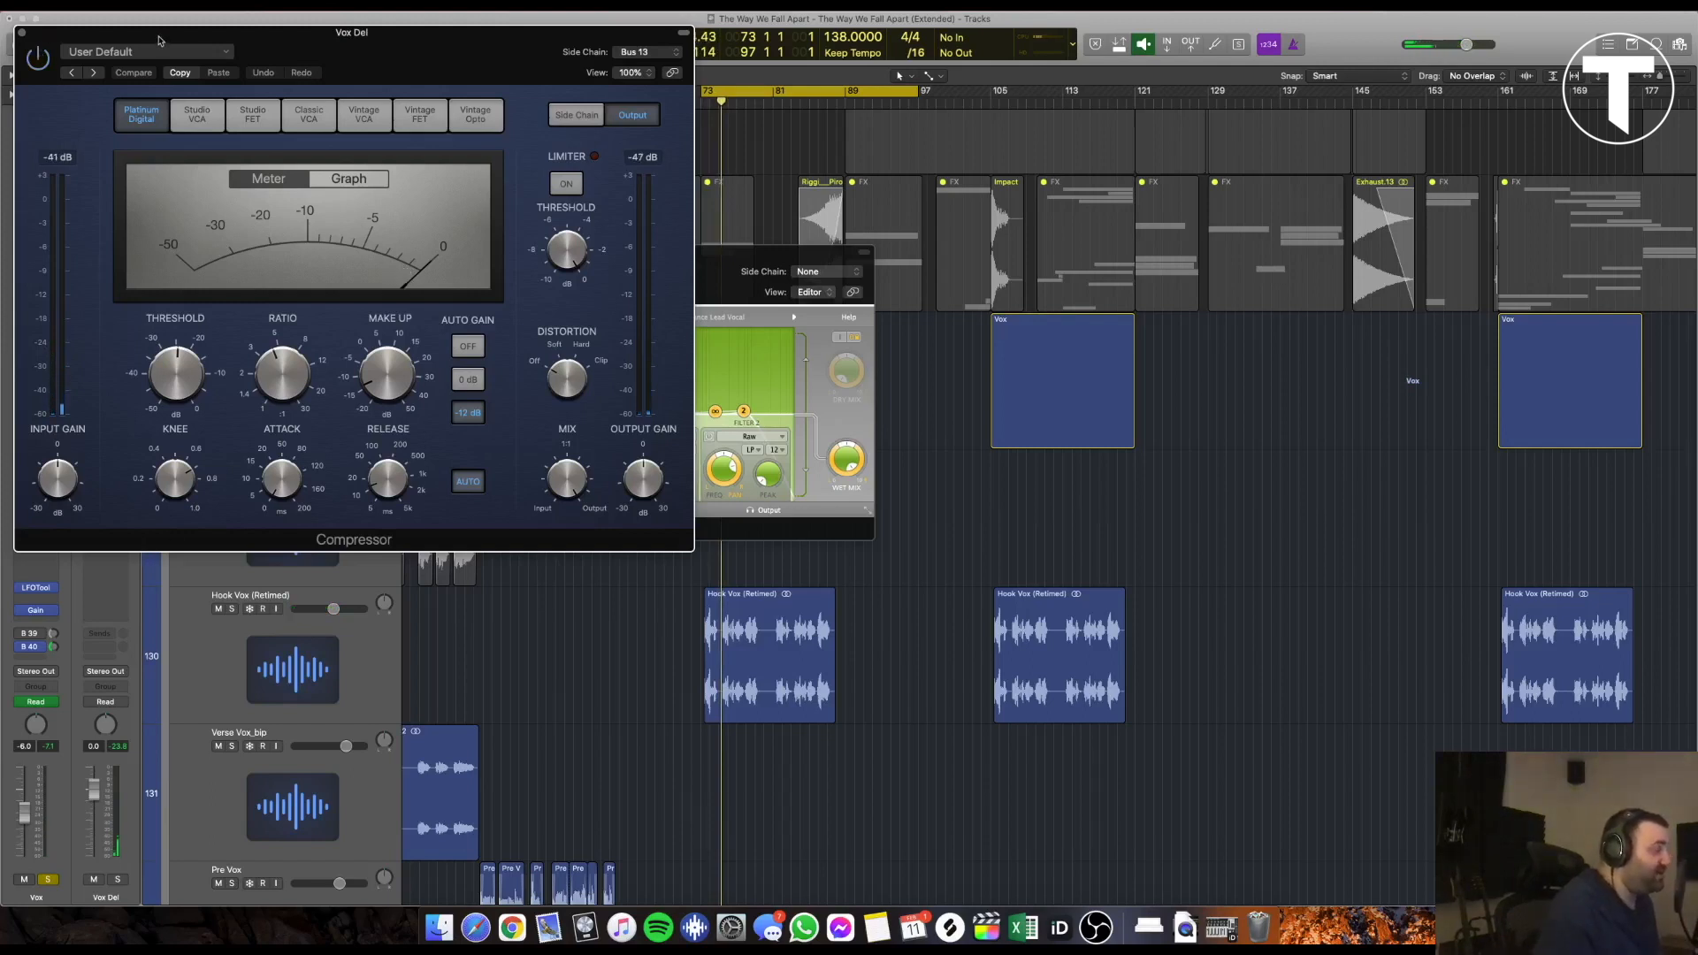
key(space)
key(space)
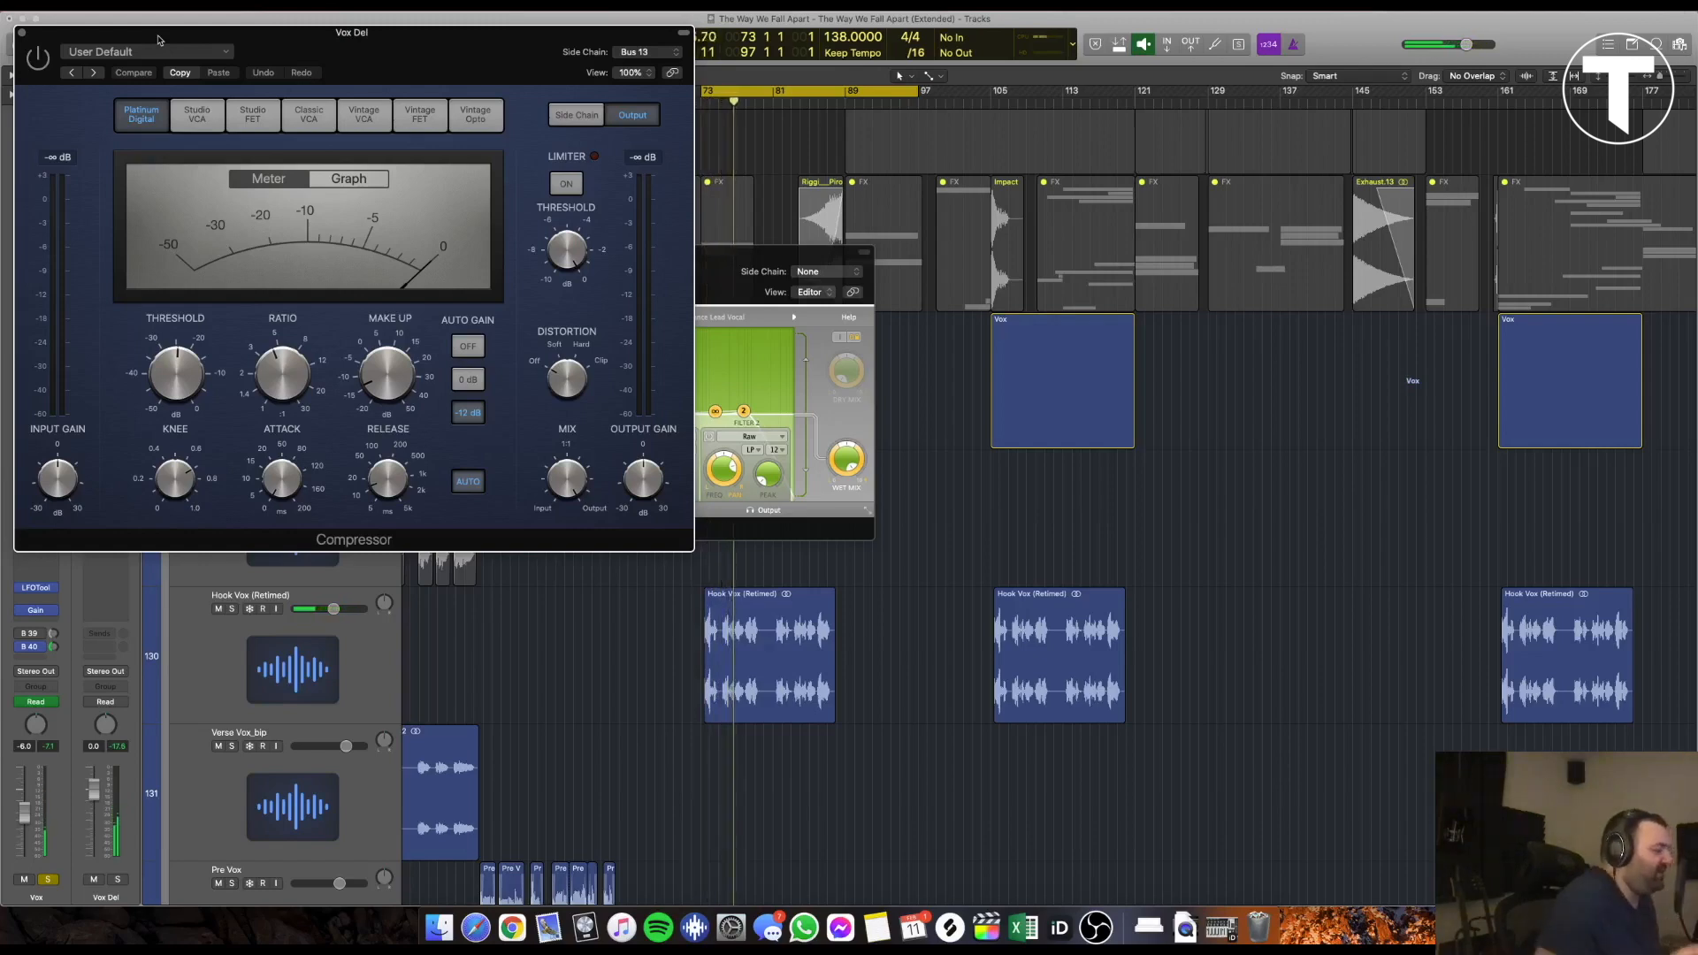
drag(53, 39, 289, 213)
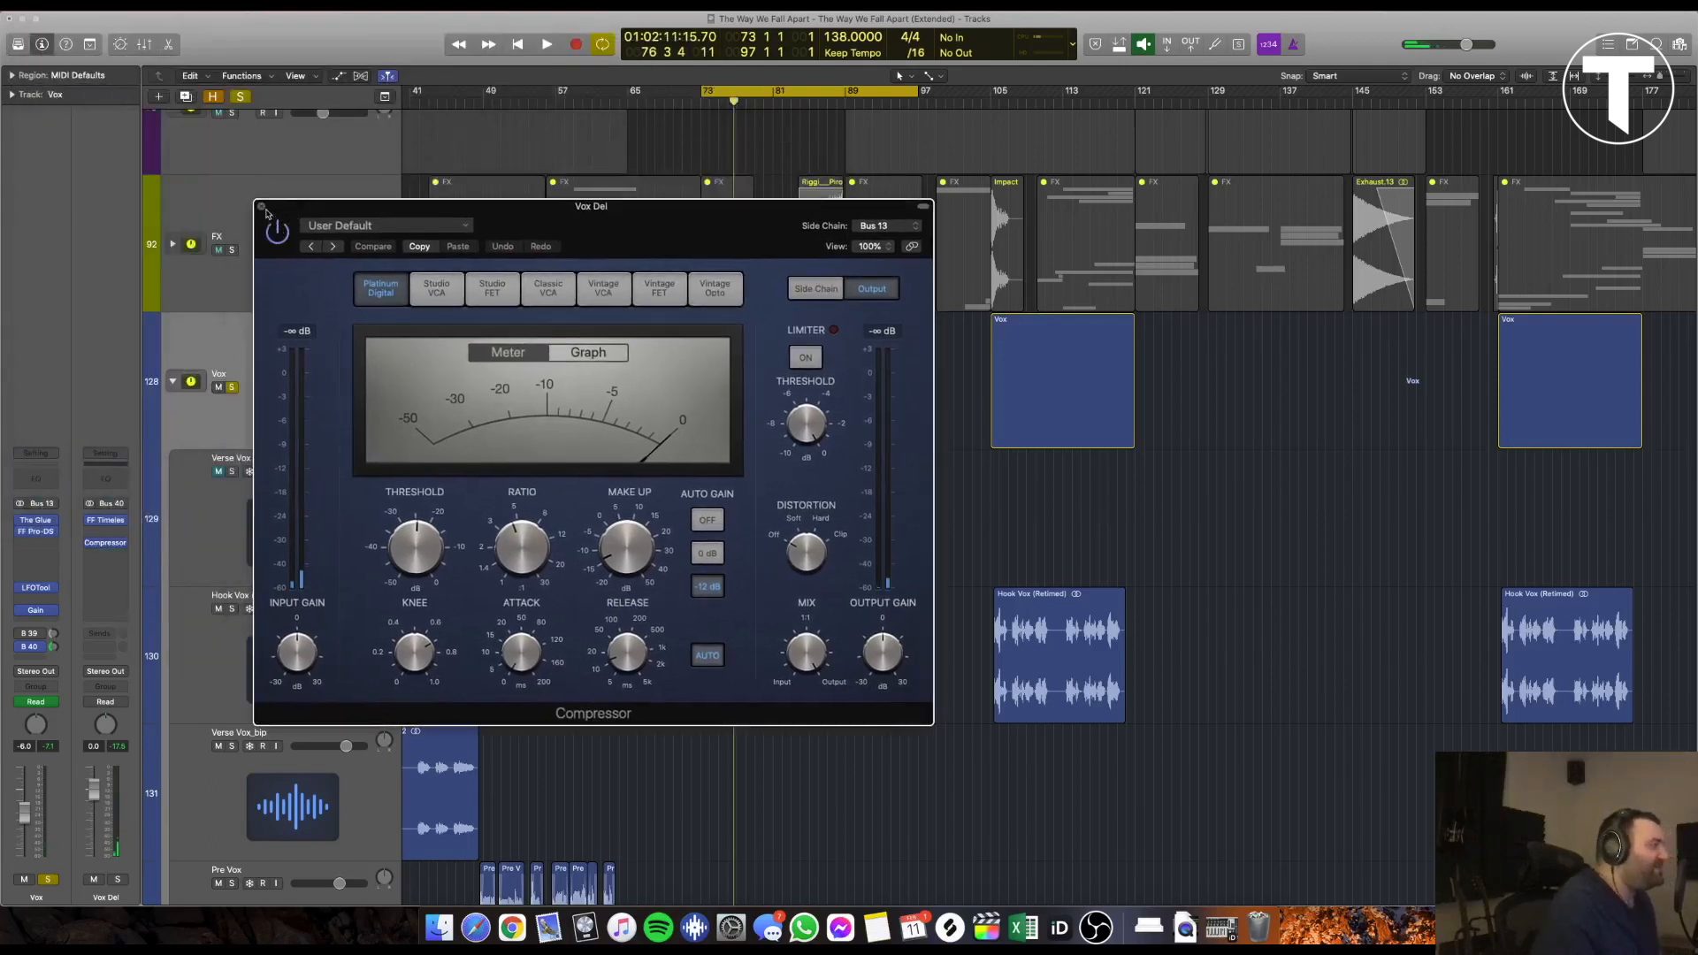
click(263, 207)
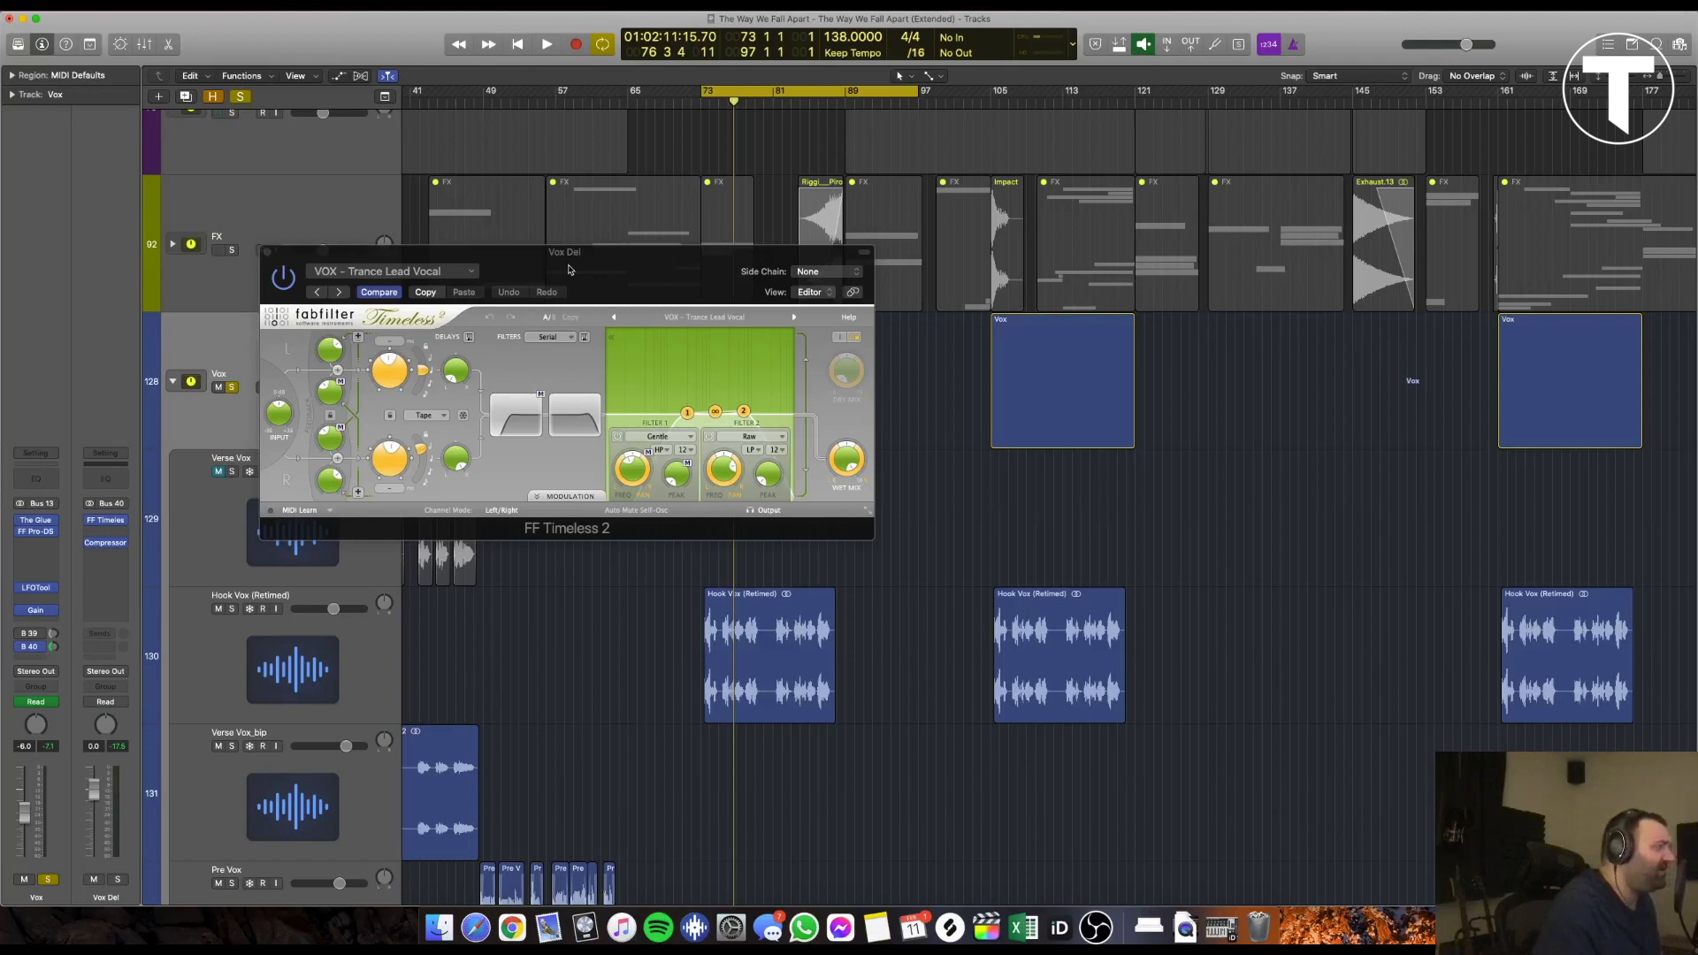
Examine the delay offset and cross-feedback knobs in FF Timeless 2 on Vox Del, and close the plug-in window
click(468, 255)
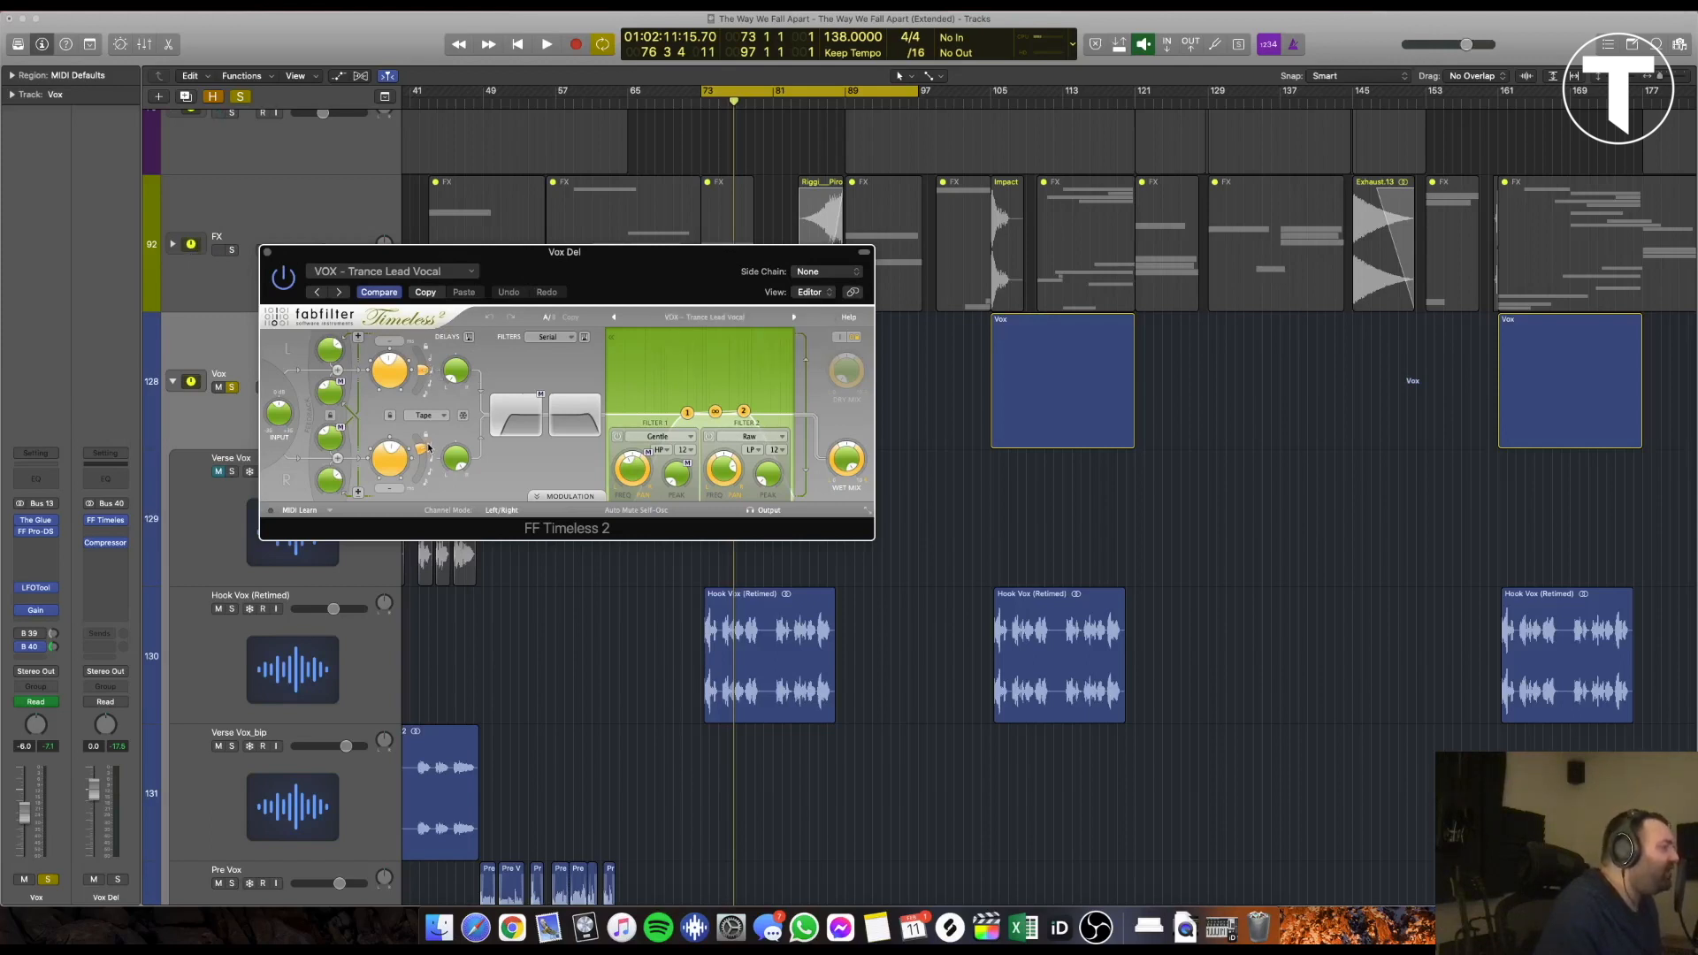
mouse_move(396, 453)
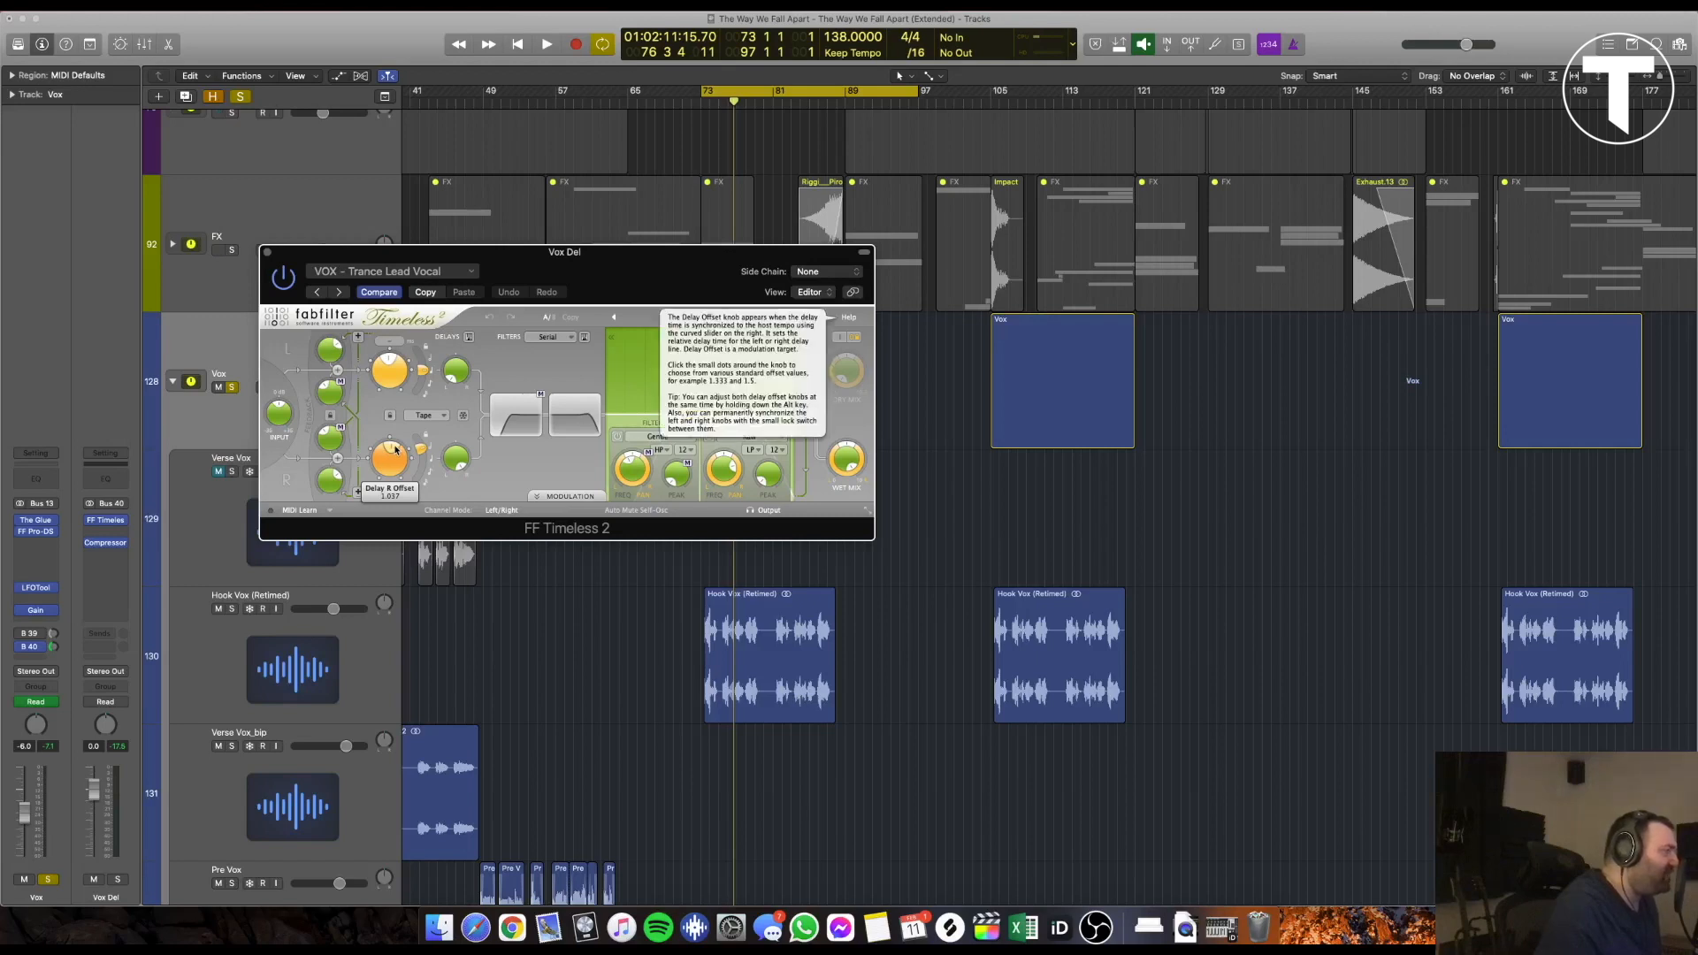
mouse_move(394, 375)
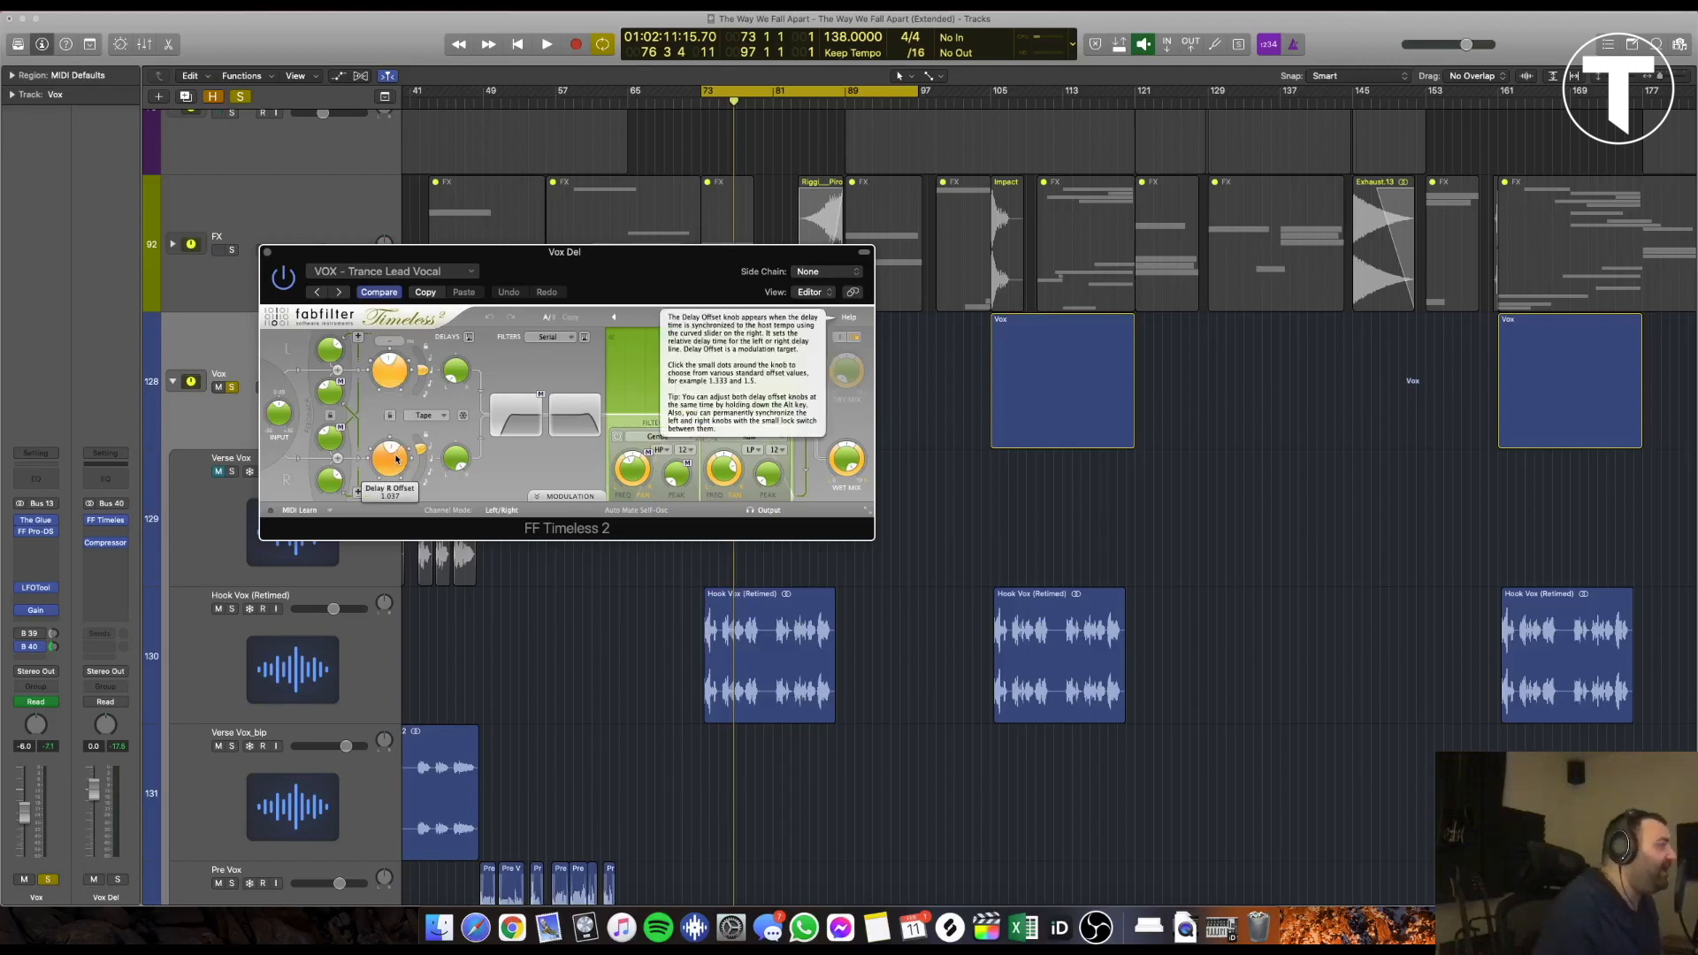
mouse_move(338, 435)
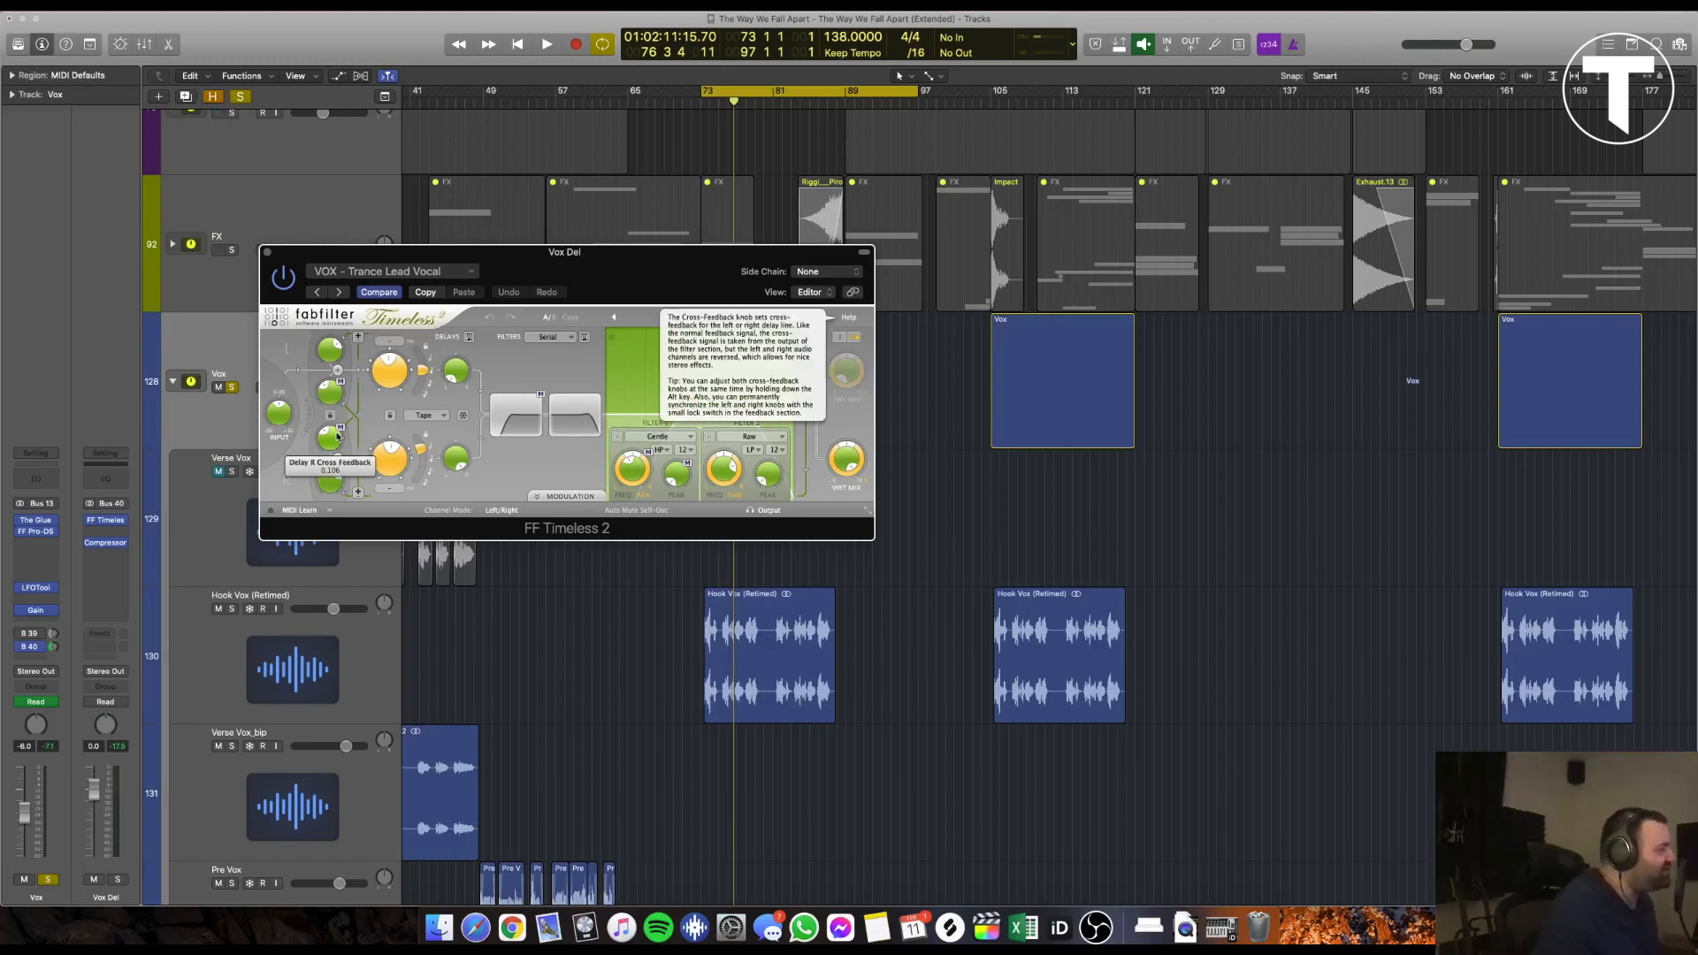
click(269, 255)
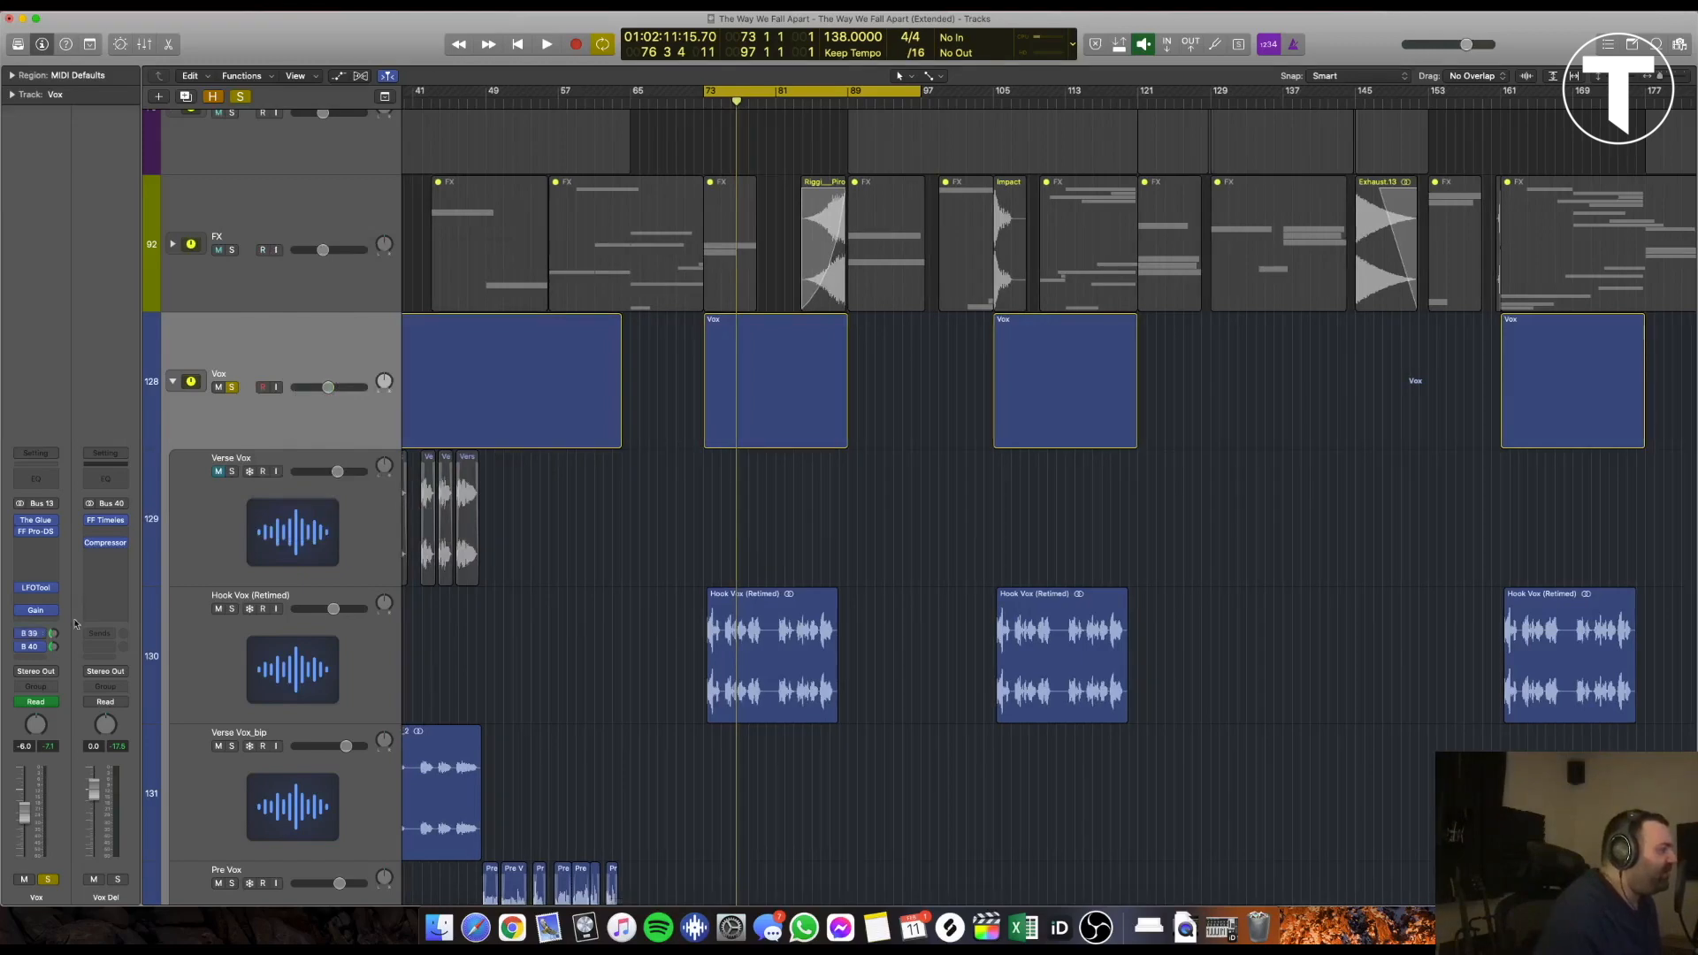
Select the Hook Vox (Retimed) track and audition the hook with its plug-ins and sends bypassed
key(super+Up)
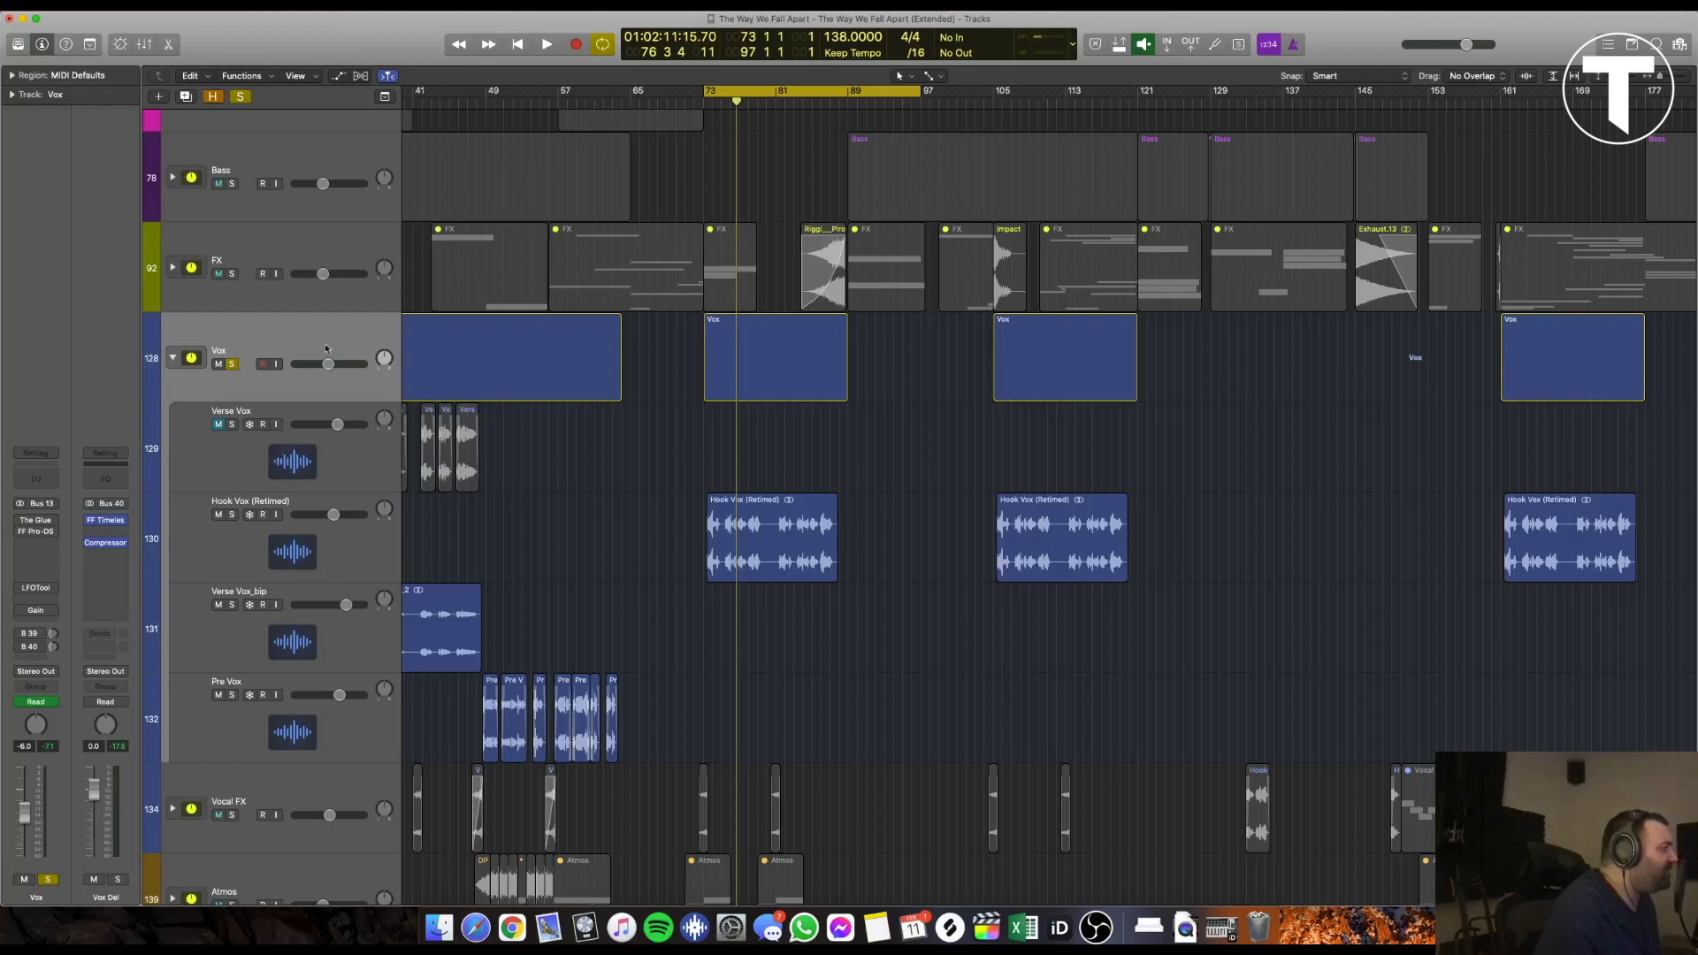
click(308, 554)
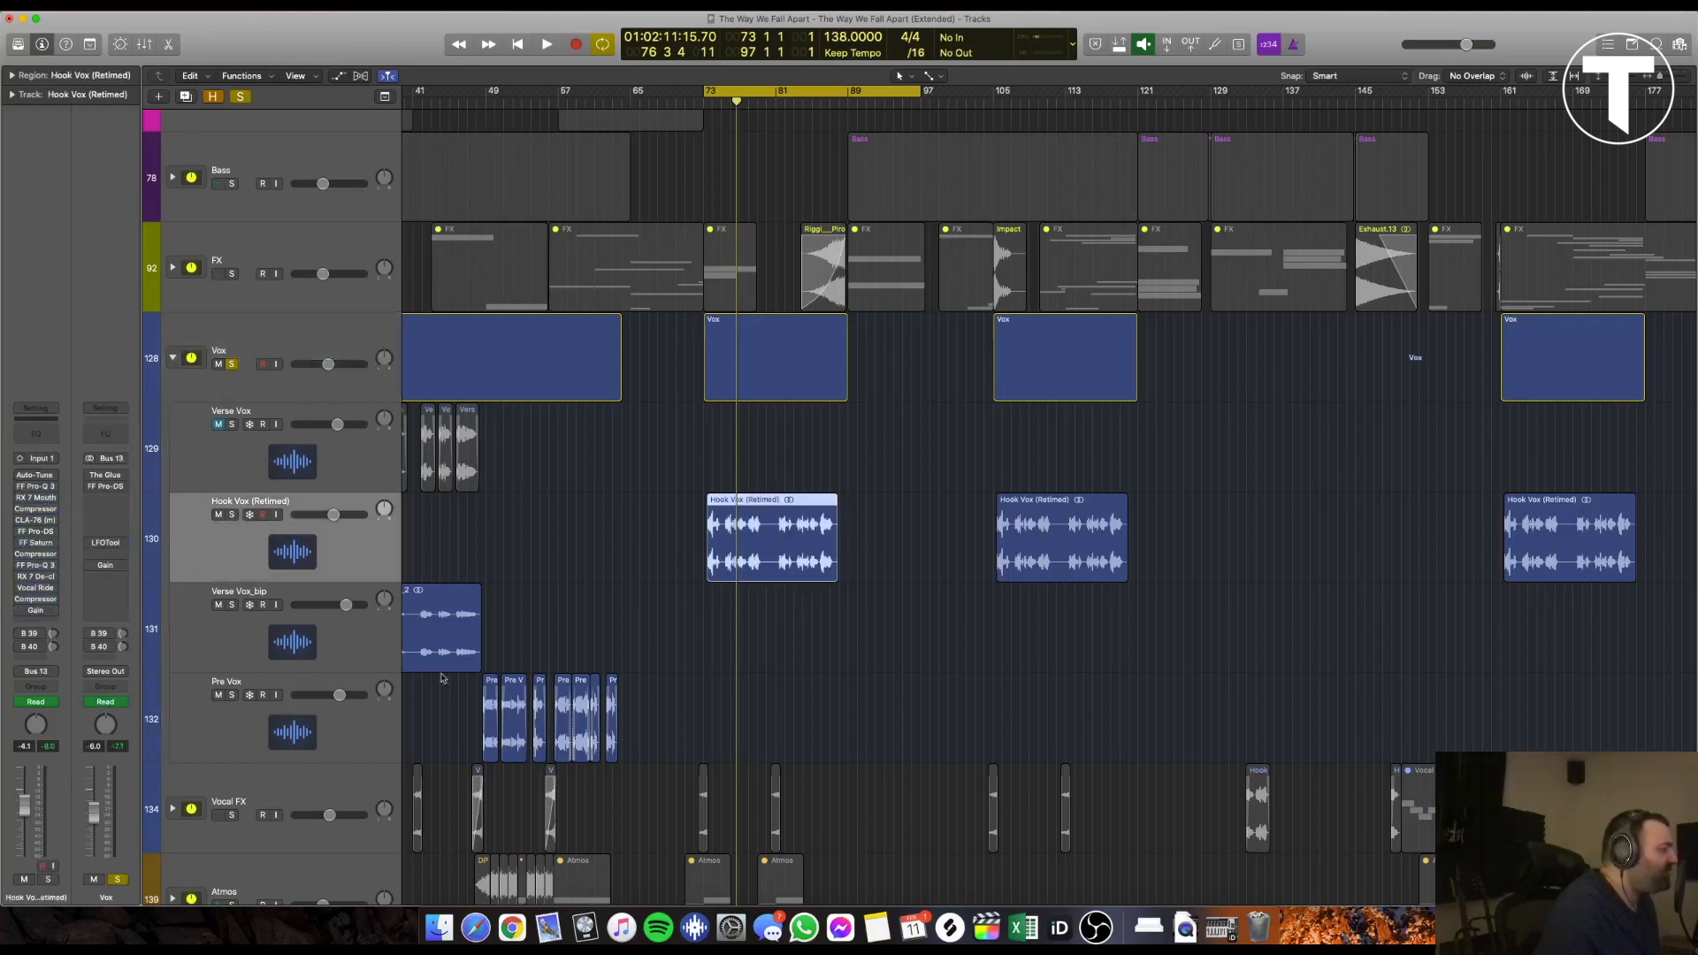
key(space)
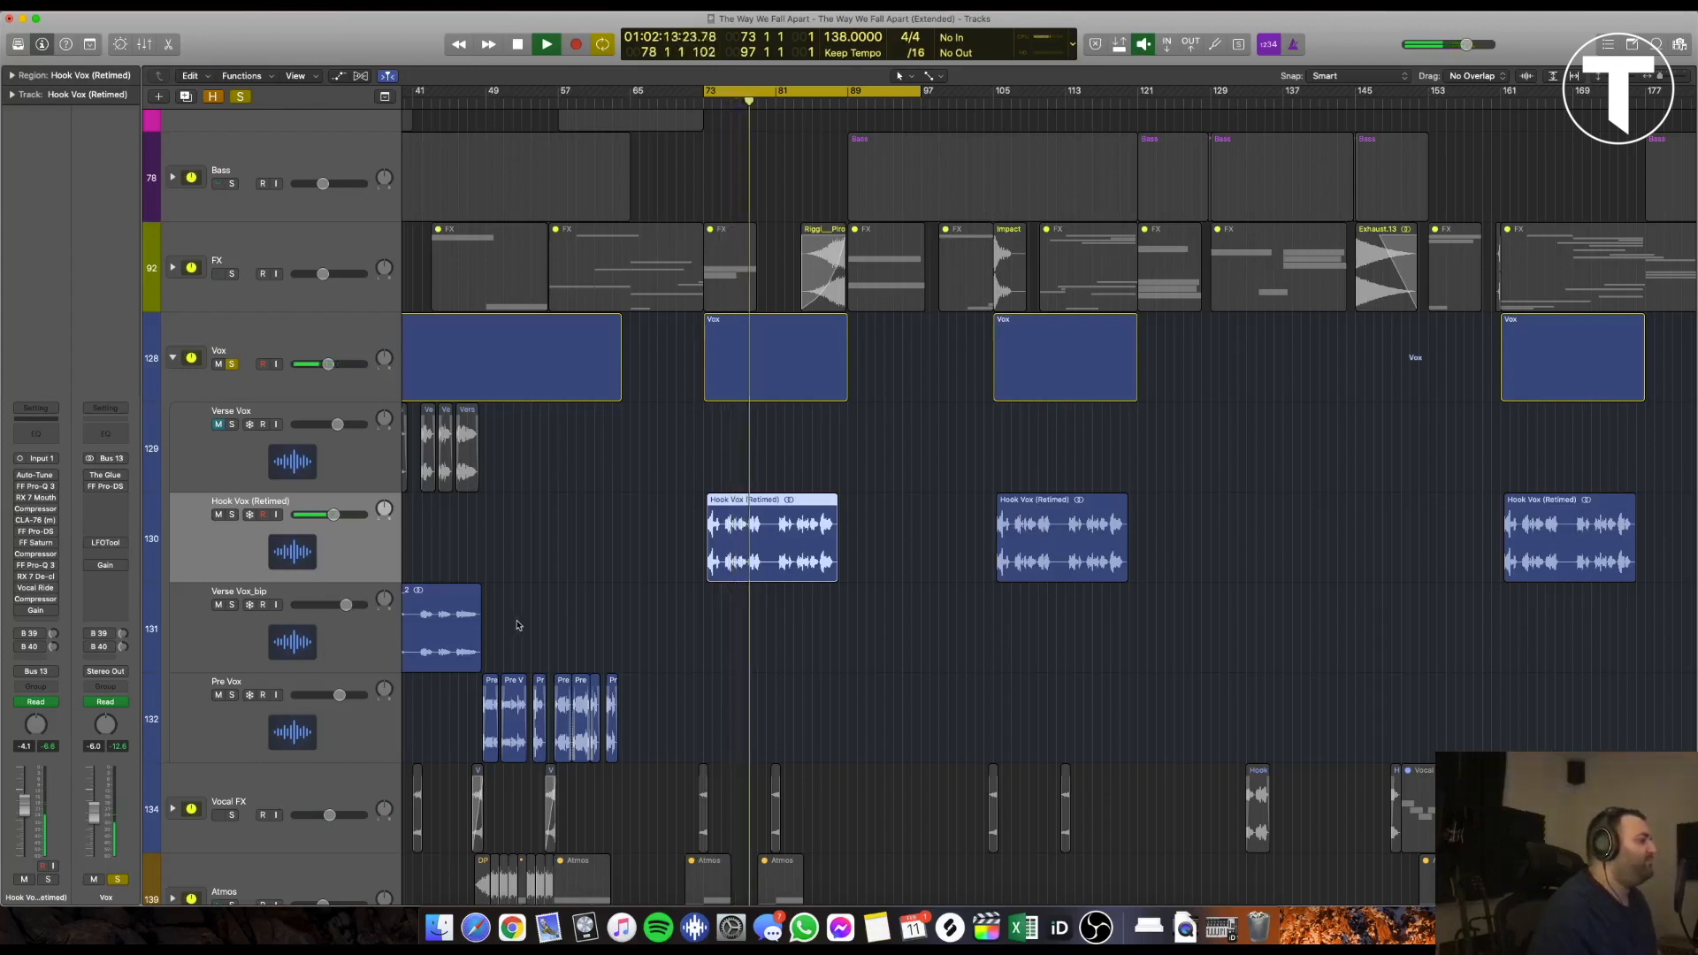
key(space)
Switch the bypassed hook and Vox bus plug-ins and sends back on, and audition the processed hook
drag(23, 610, 90, 633)
key(space)
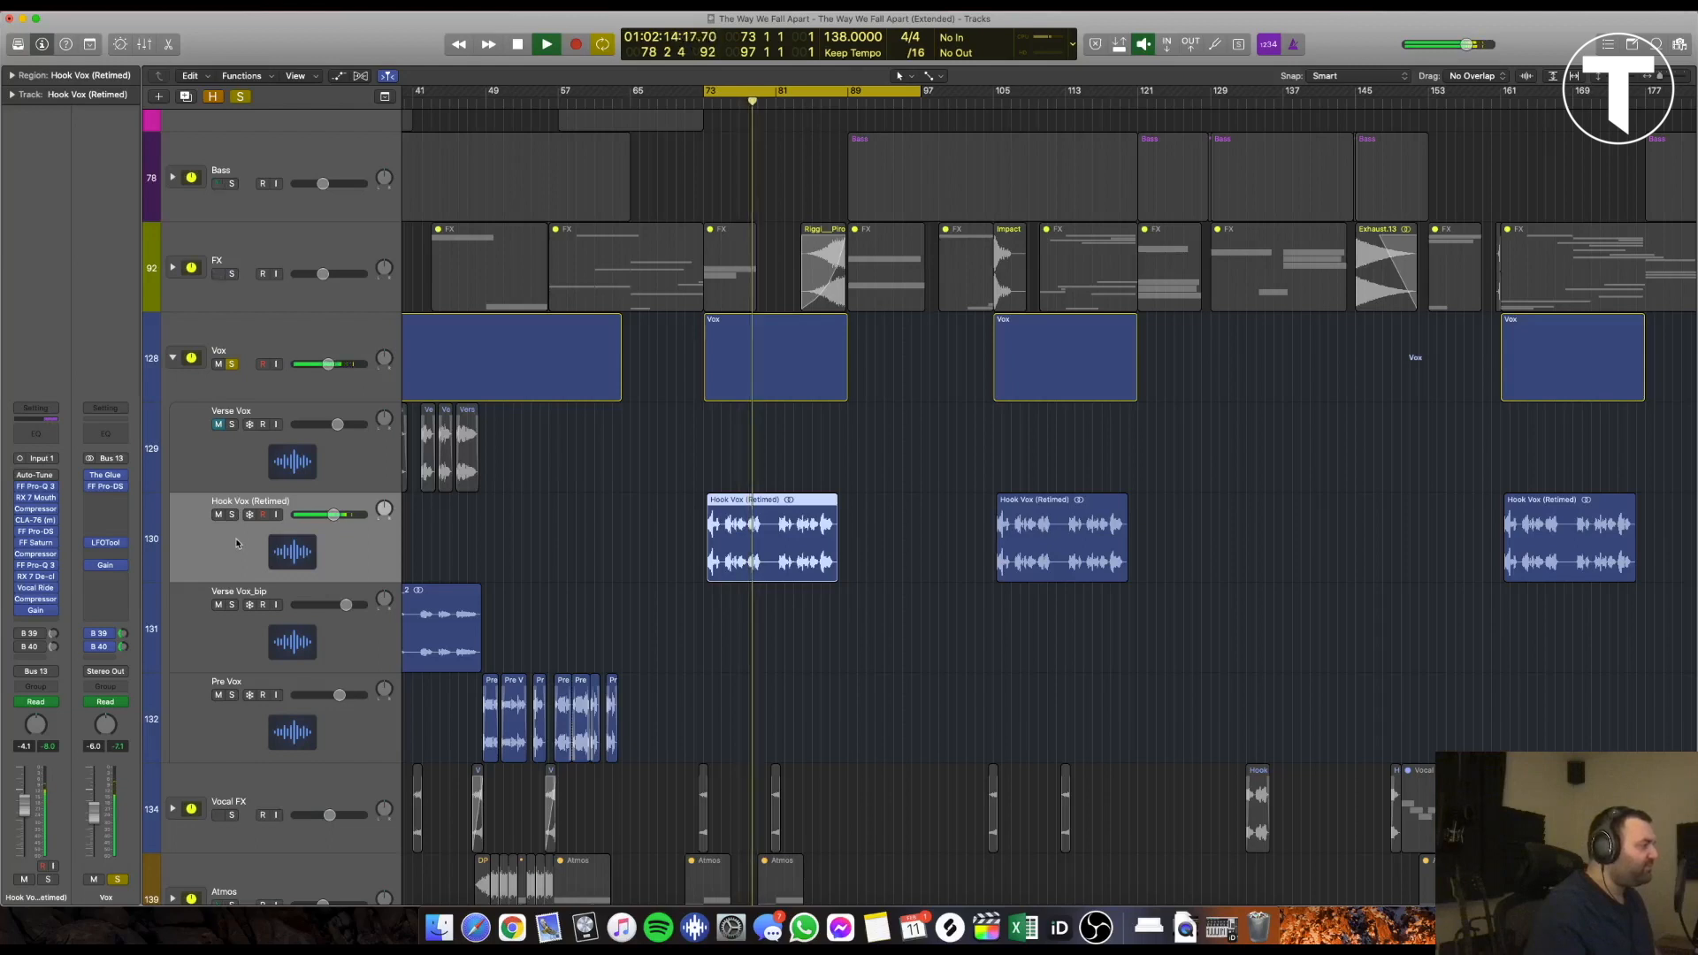
key(space)
Clear the Vox bus solo and audition the hook in the full mix, switching cycle mode off and on during playback
click(232, 364)
scroll(570, 351, up, 2)
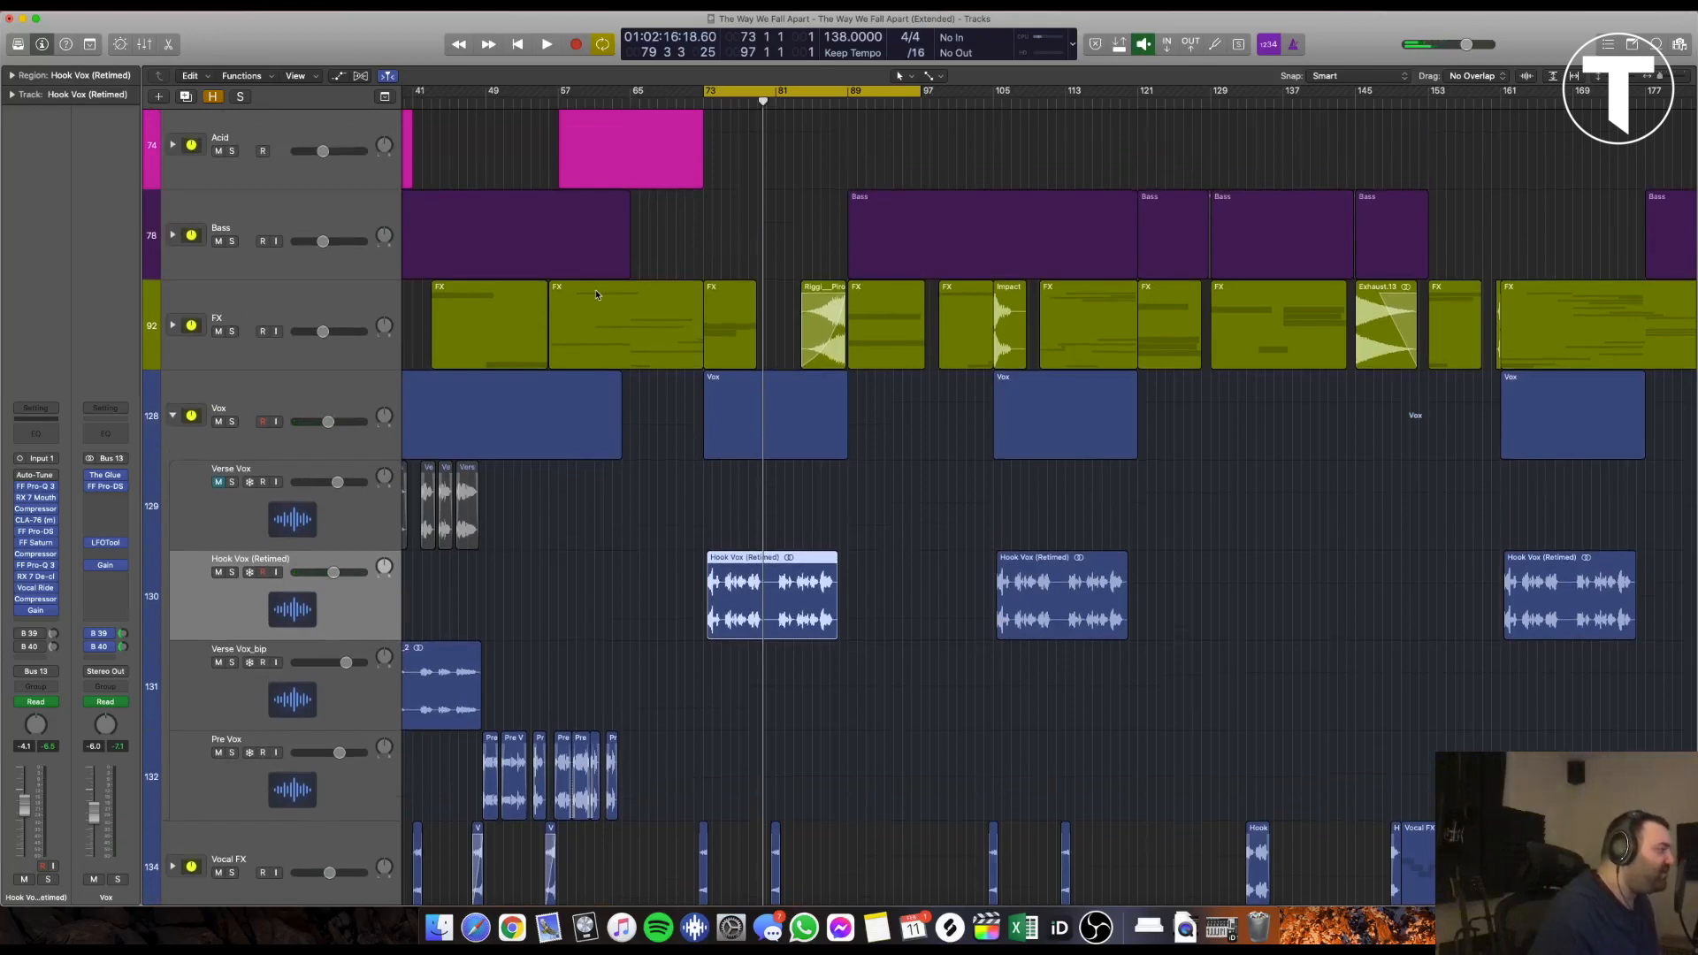
key(space)
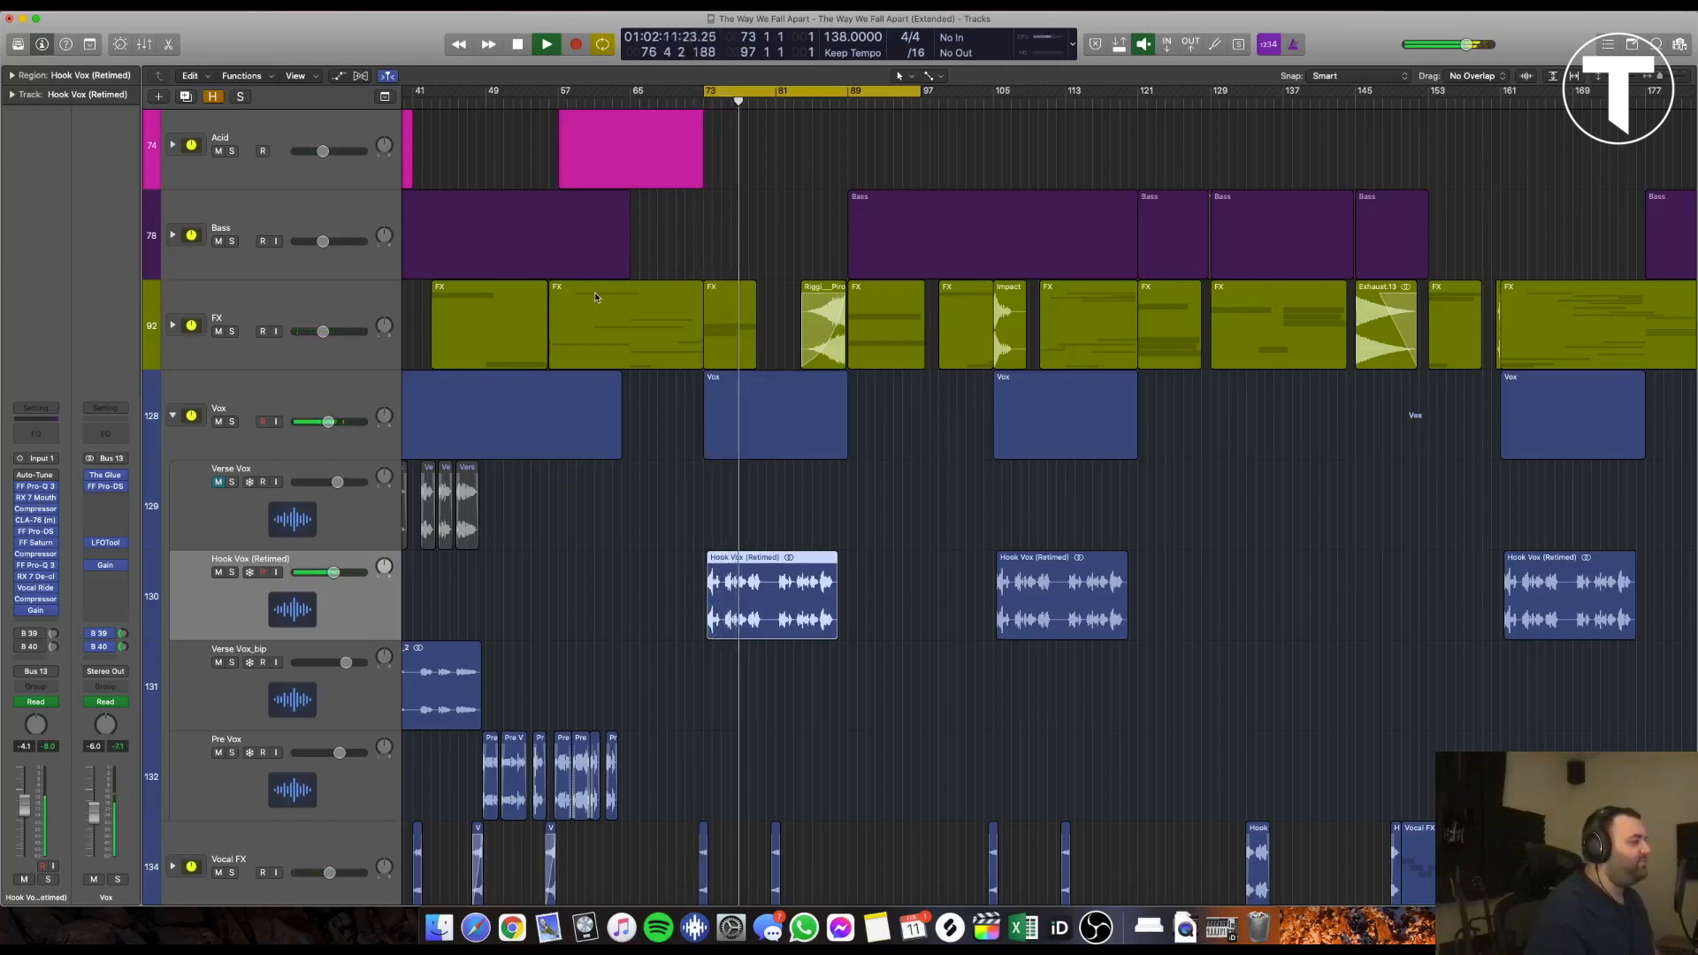
key(c)
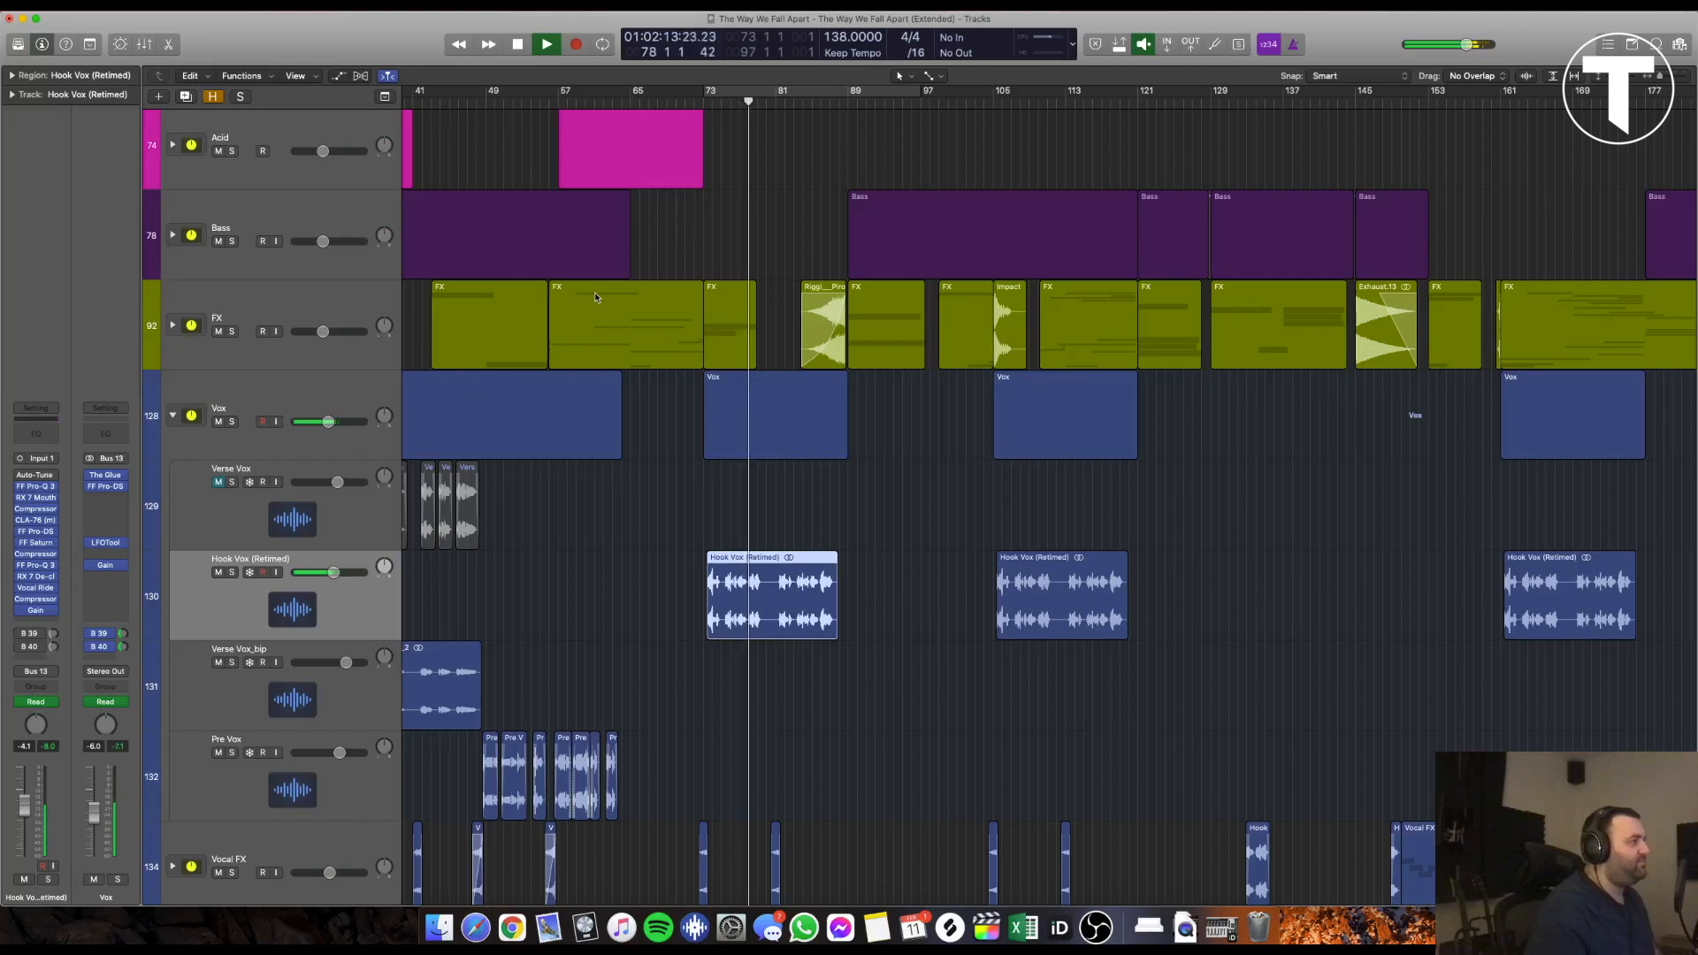
key(c)
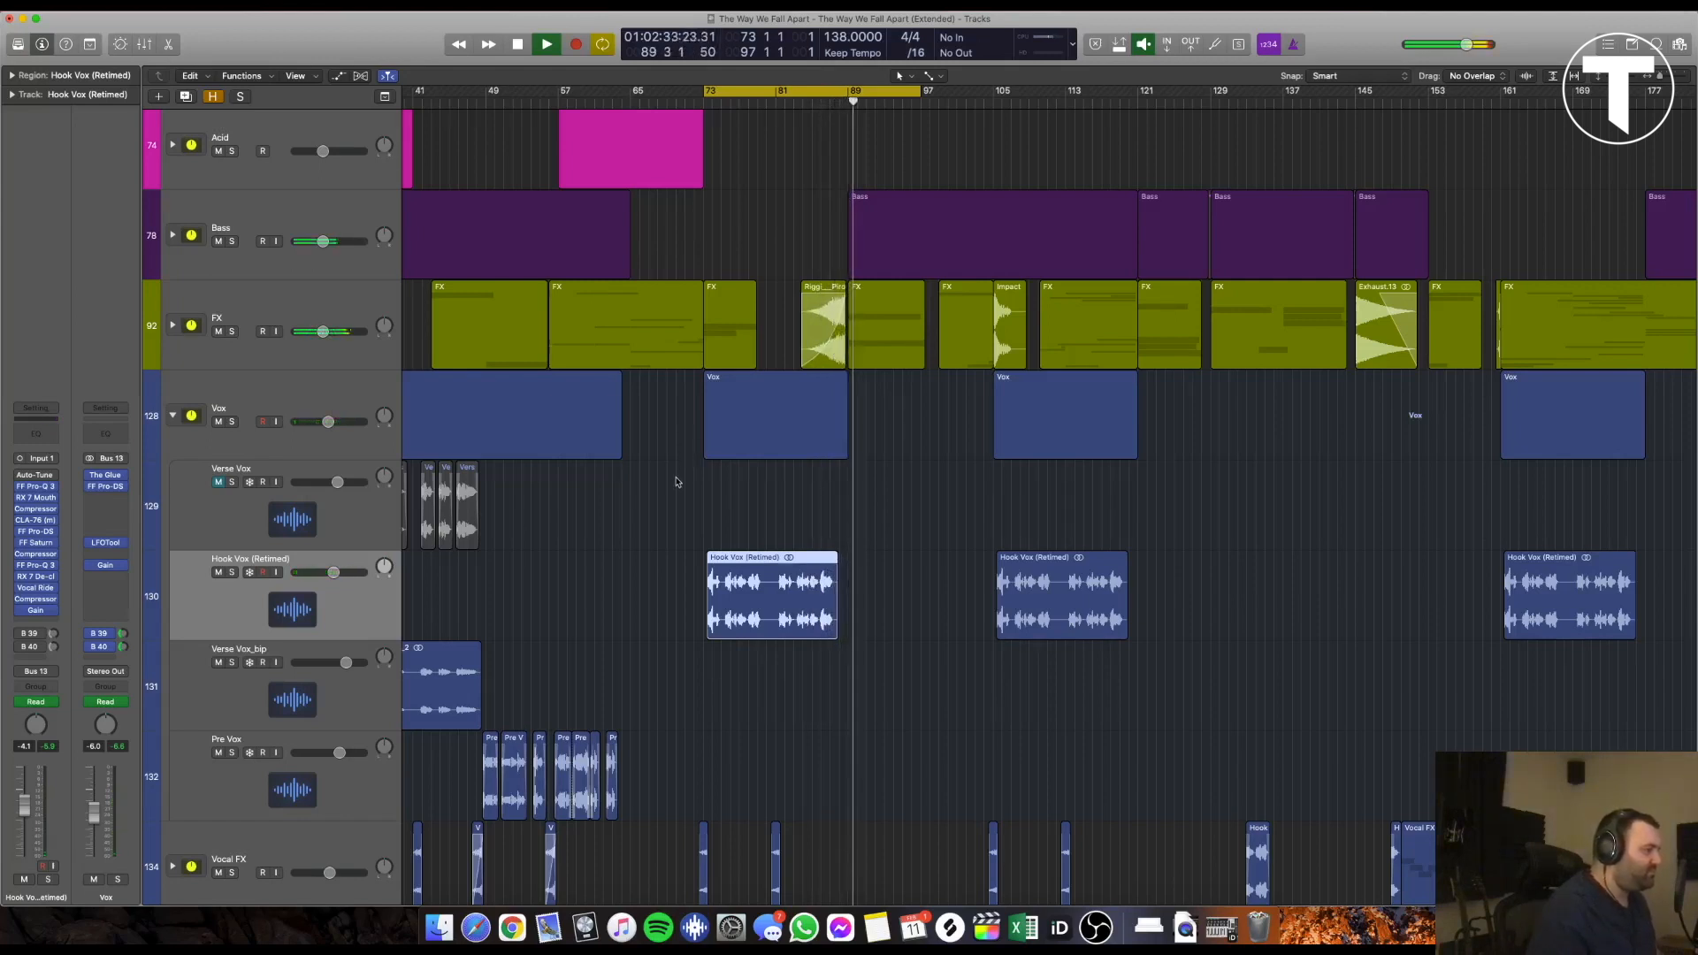
key(space)
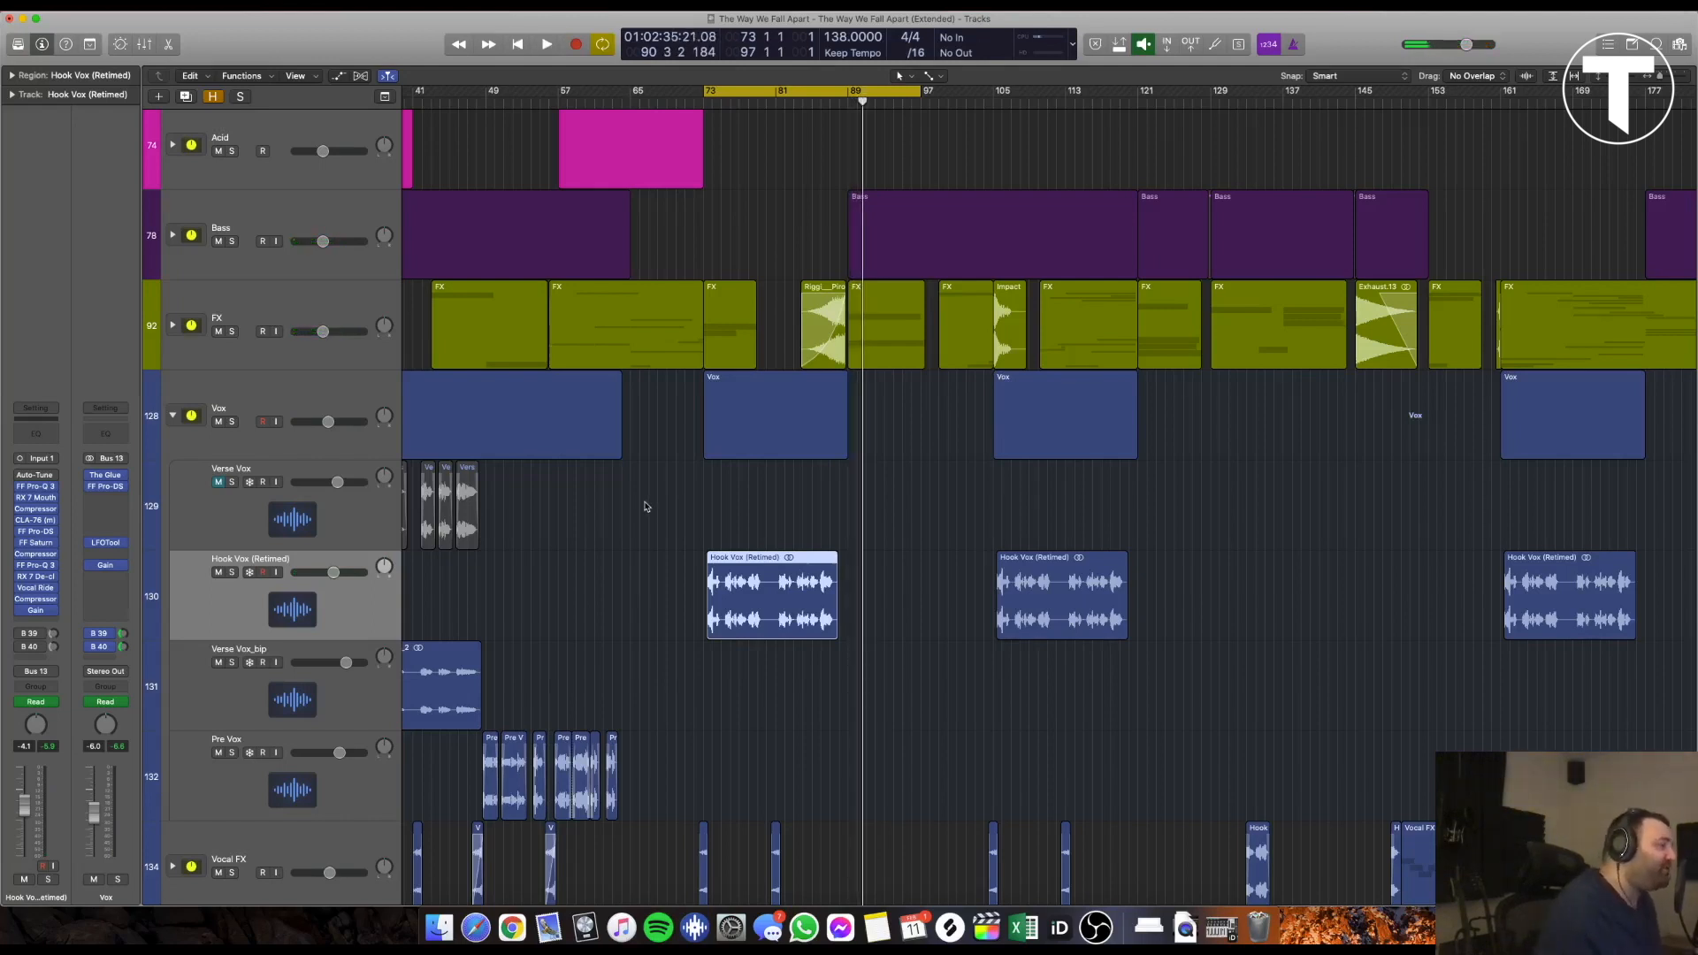
Compare the channel strip inserts of the Pre Vox, Verse Vox and Verse Vox_bip tracks
scroll(607, 580, down, 3)
scroll(420, 704, left, 2)
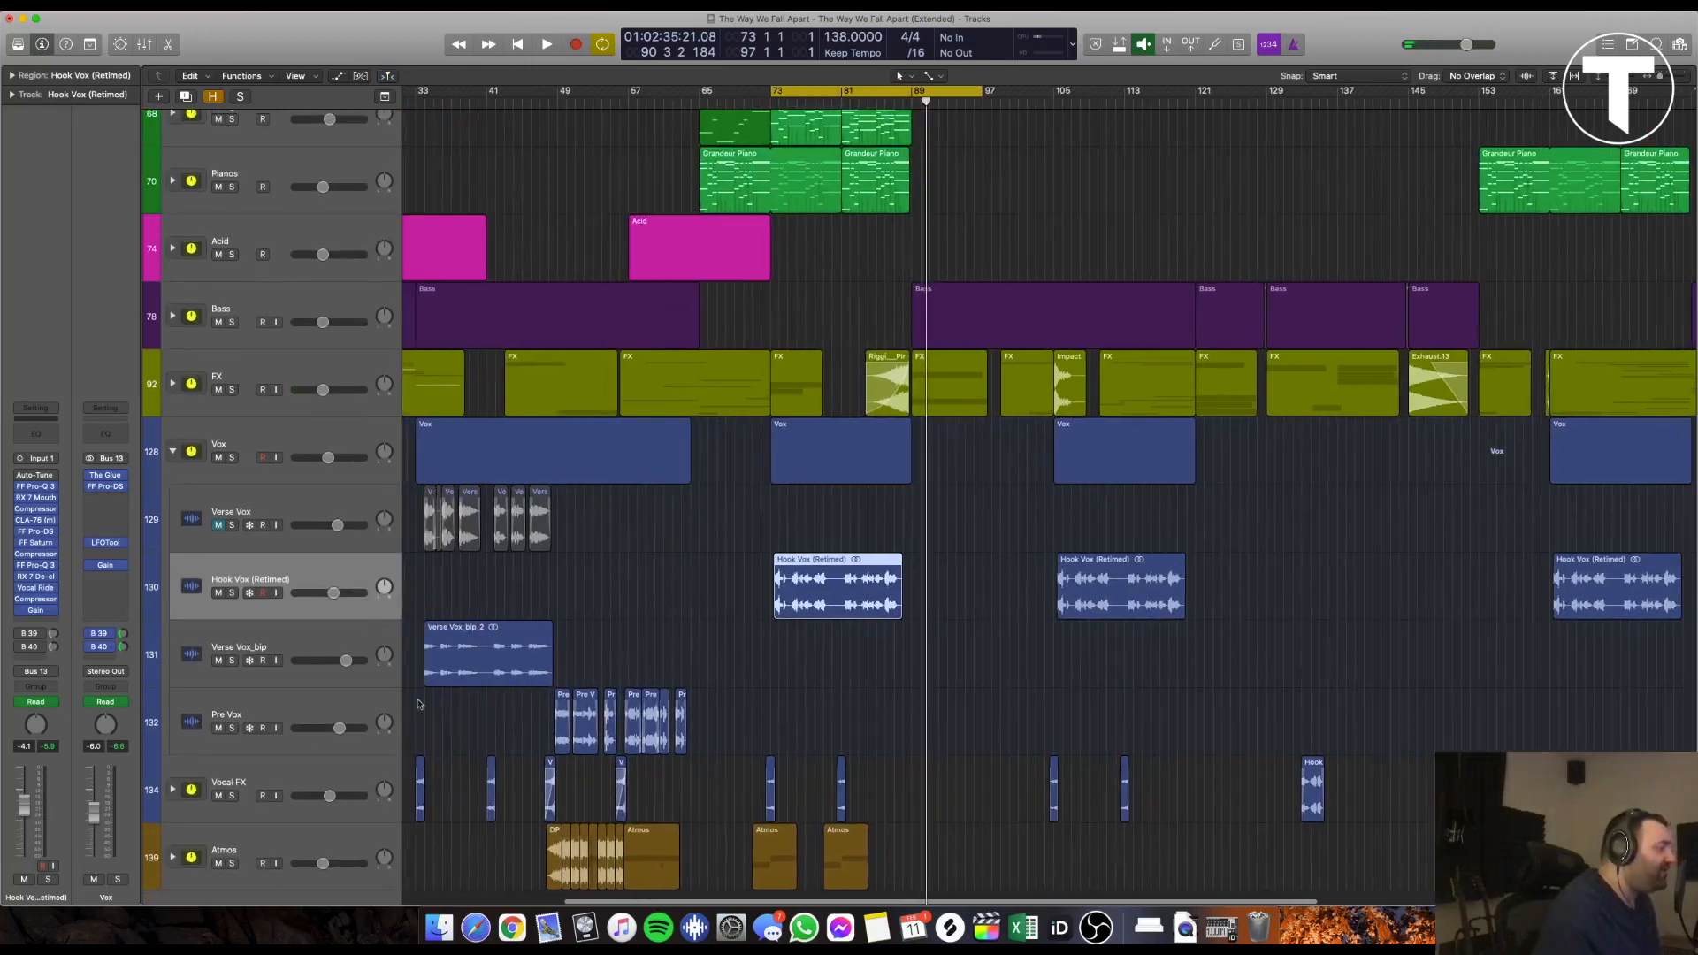
click(349, 702)
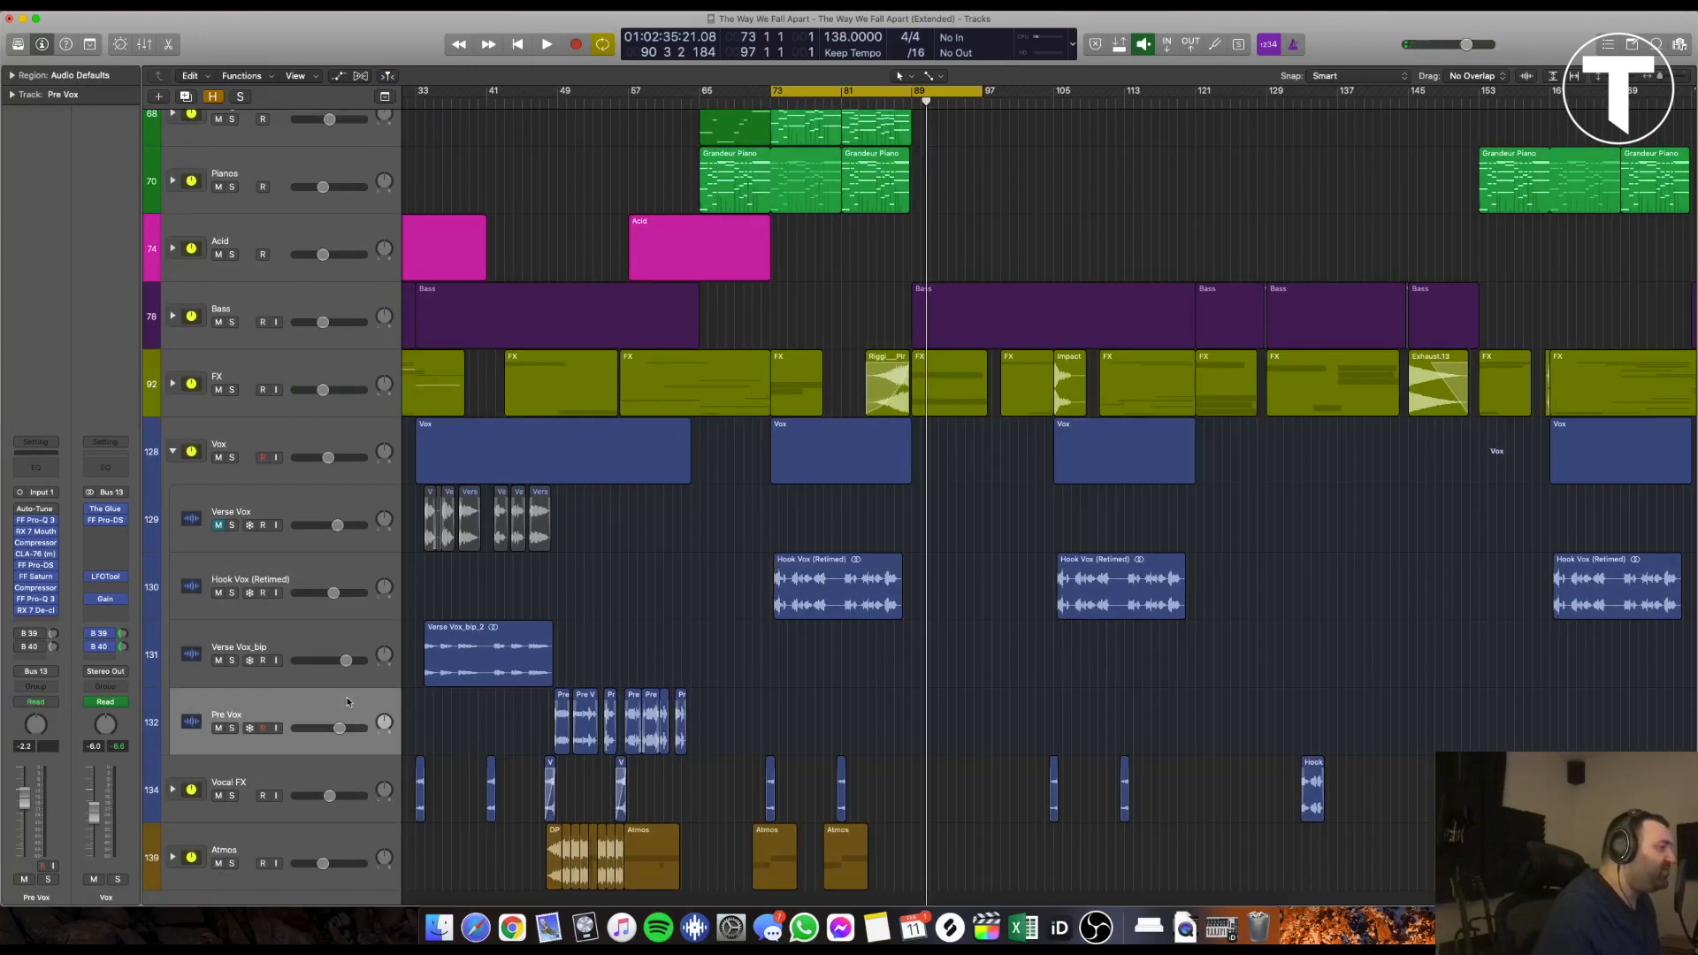
click(329, 509)
click(352, 638)
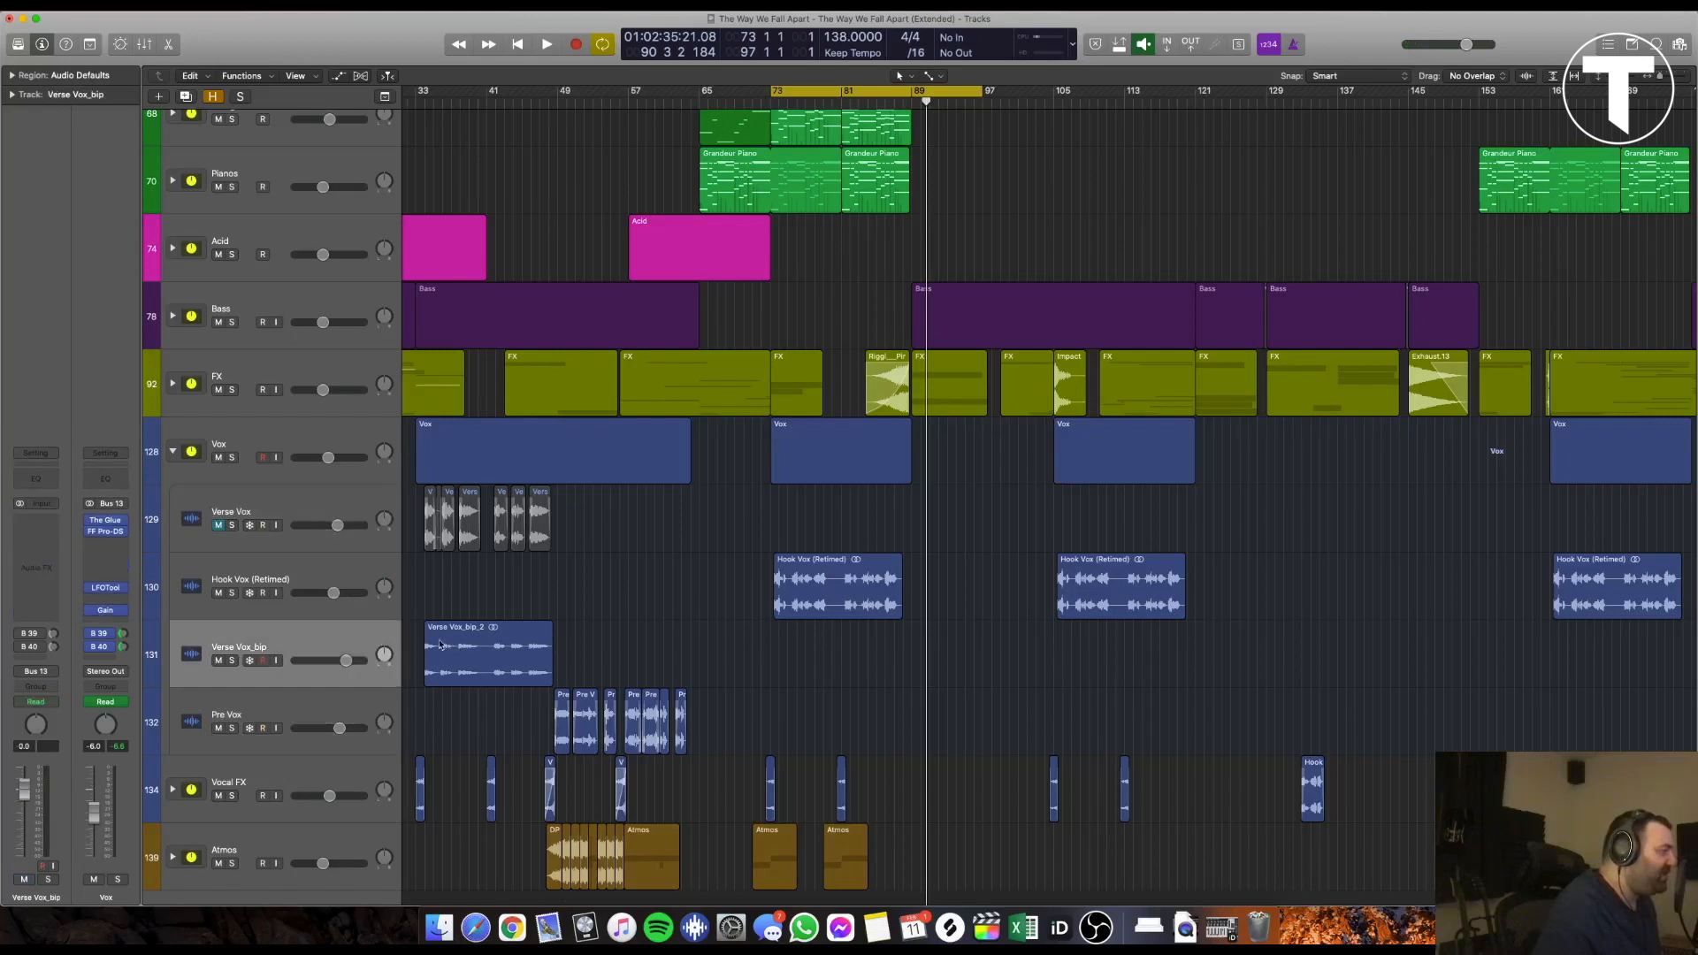
click(320, 500)
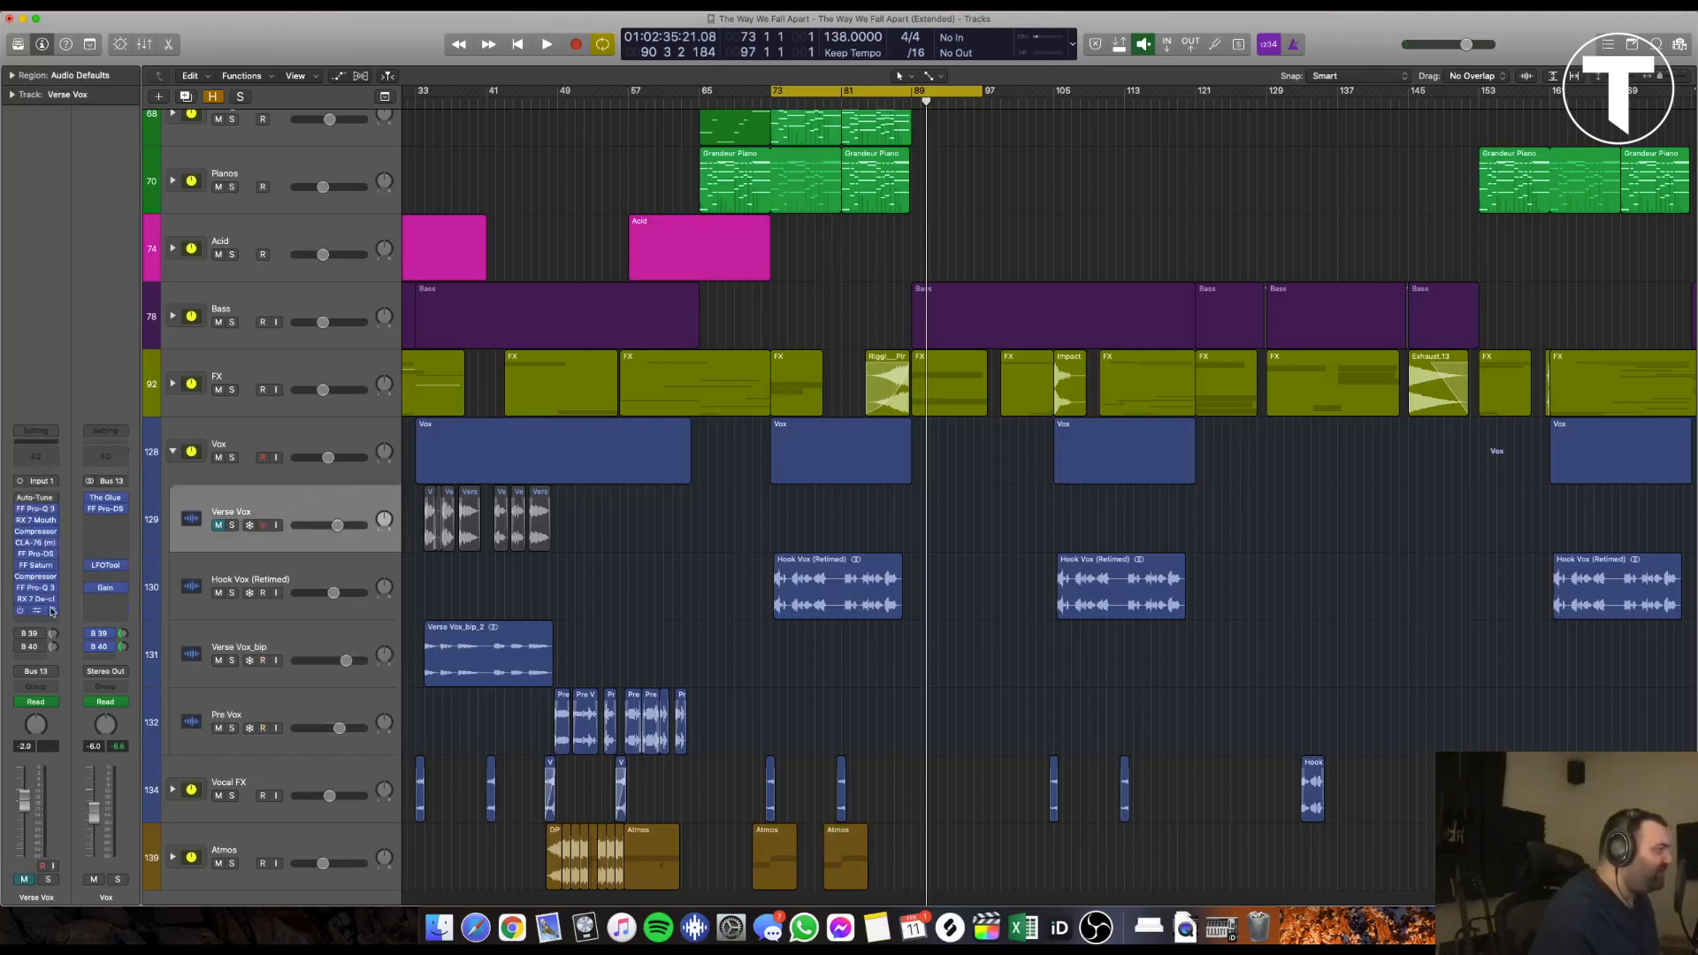
click(277, 713)
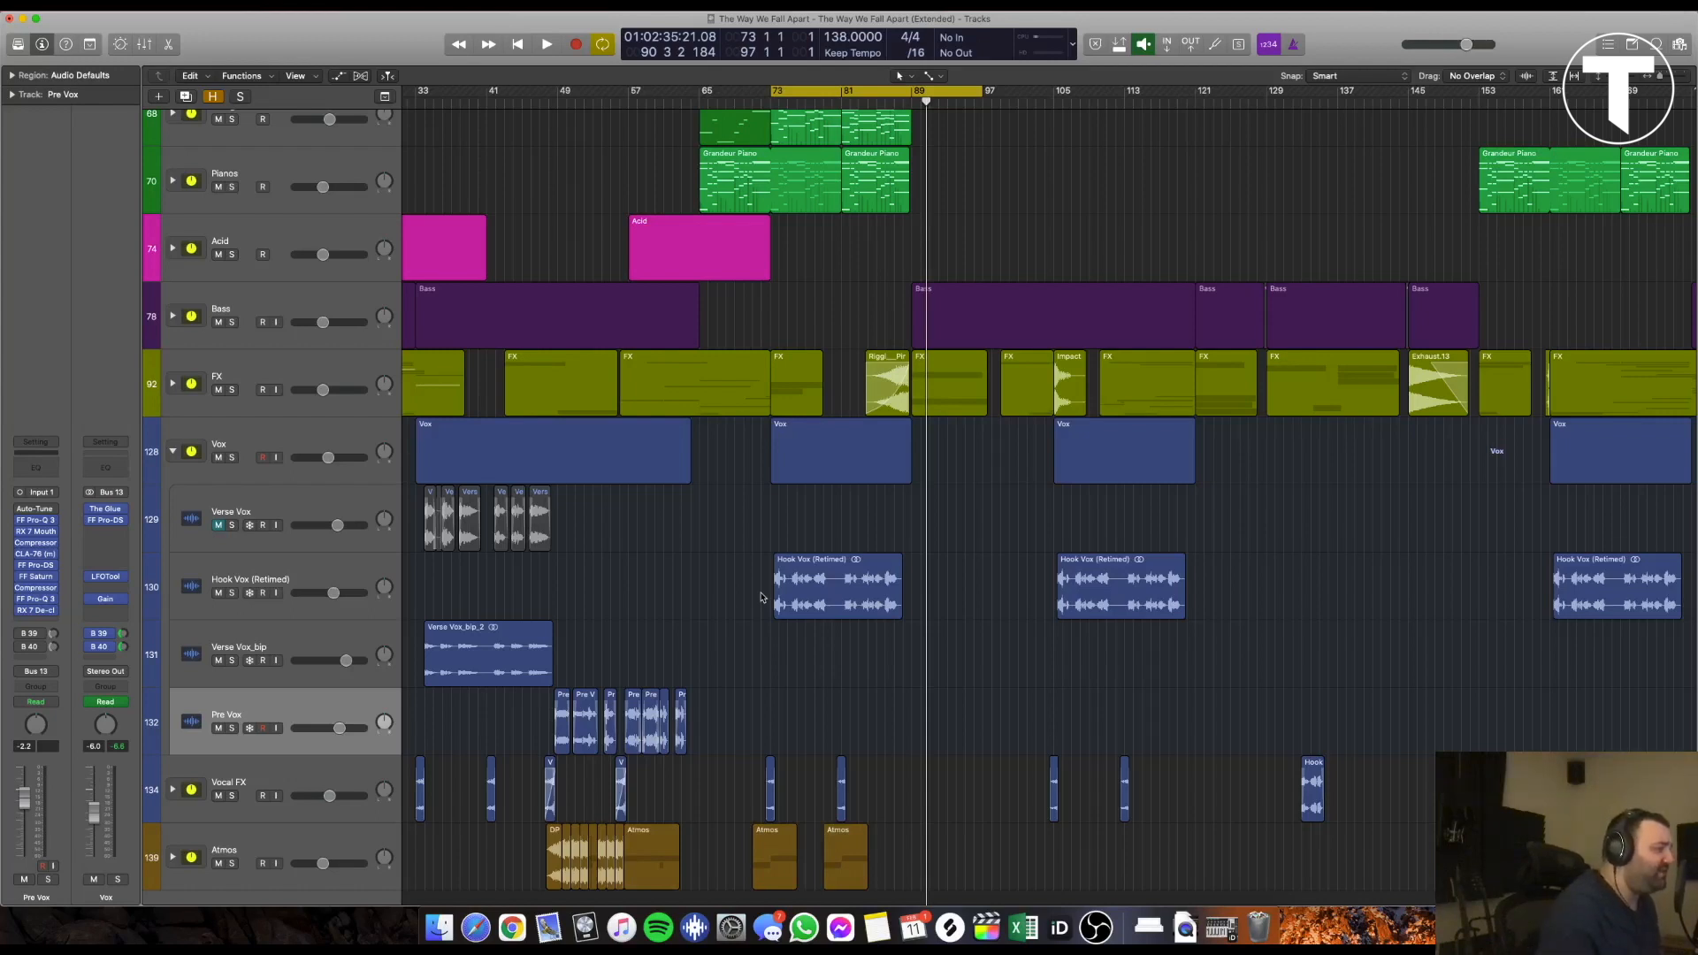
Expand the Vocal FX stack to show its tracks, and turn off cycle mode
click(172, 790)
scroll(1088, 687, down, 5)
scroll(1060, 691, right, 2)
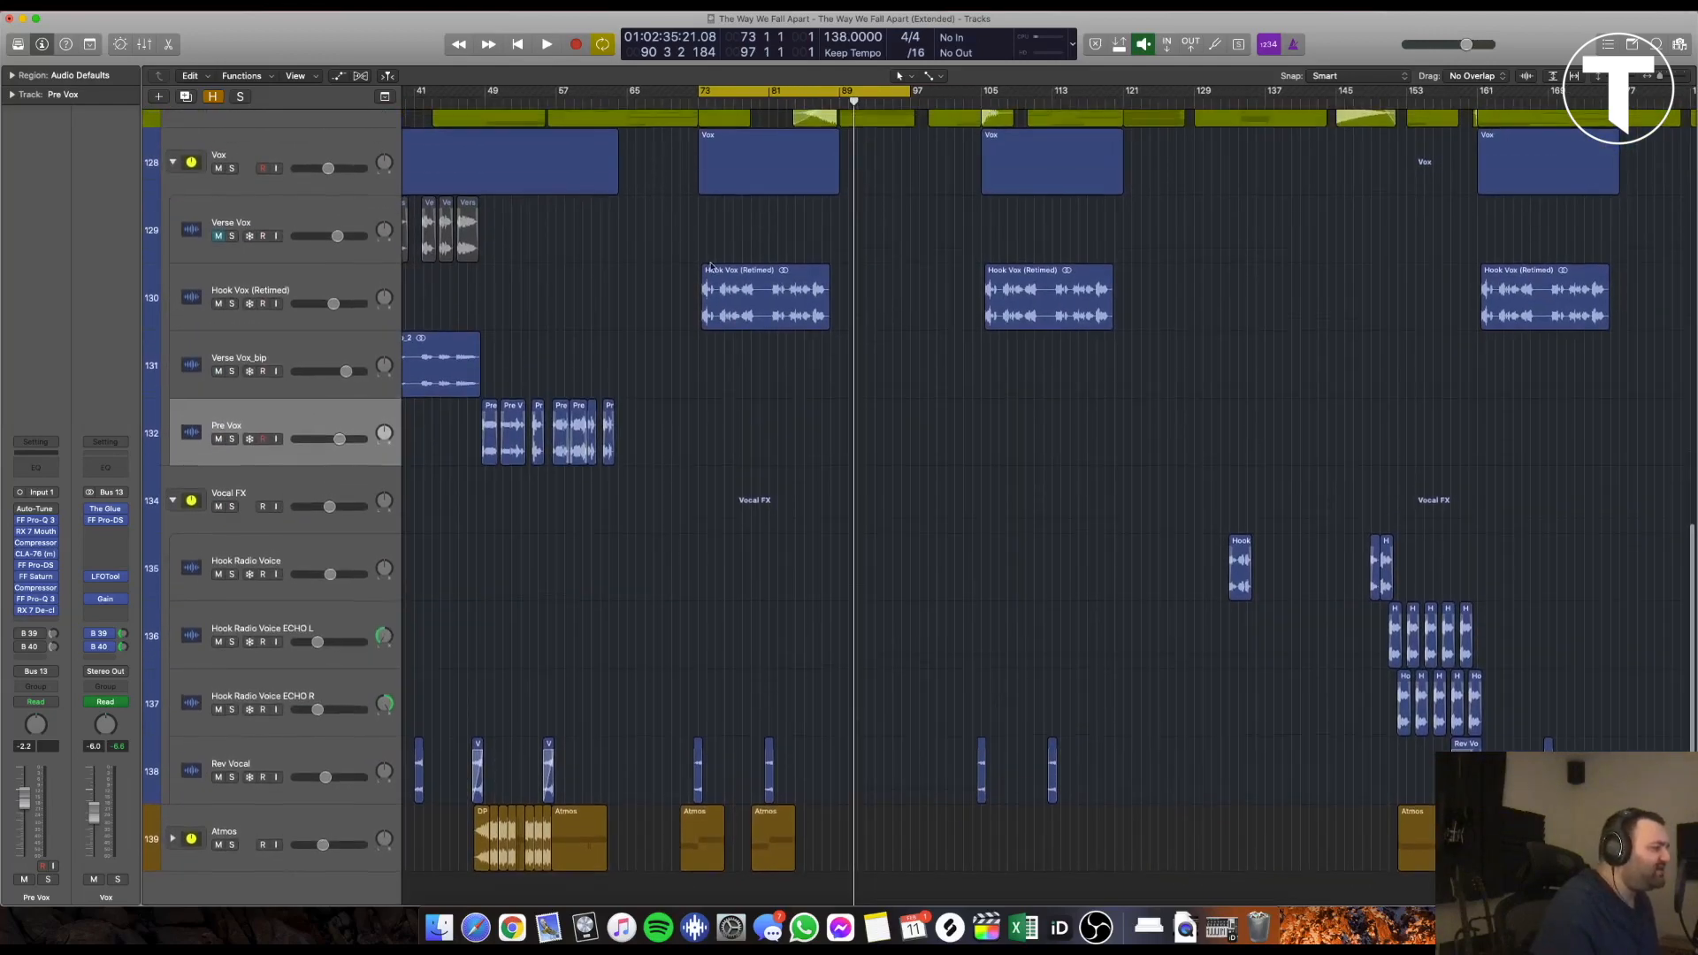
key(ctrl+s)
key(ctrl+s)
key(c)
Solo the Rev Vocal track, audition its reversed vocal leading into bar 57, and clear the solo
click(548, 106)
click(544, 105)
click(540, 104)
key(ctrl+s)
key(ctrl+s)
click(232, 777)
key(space)
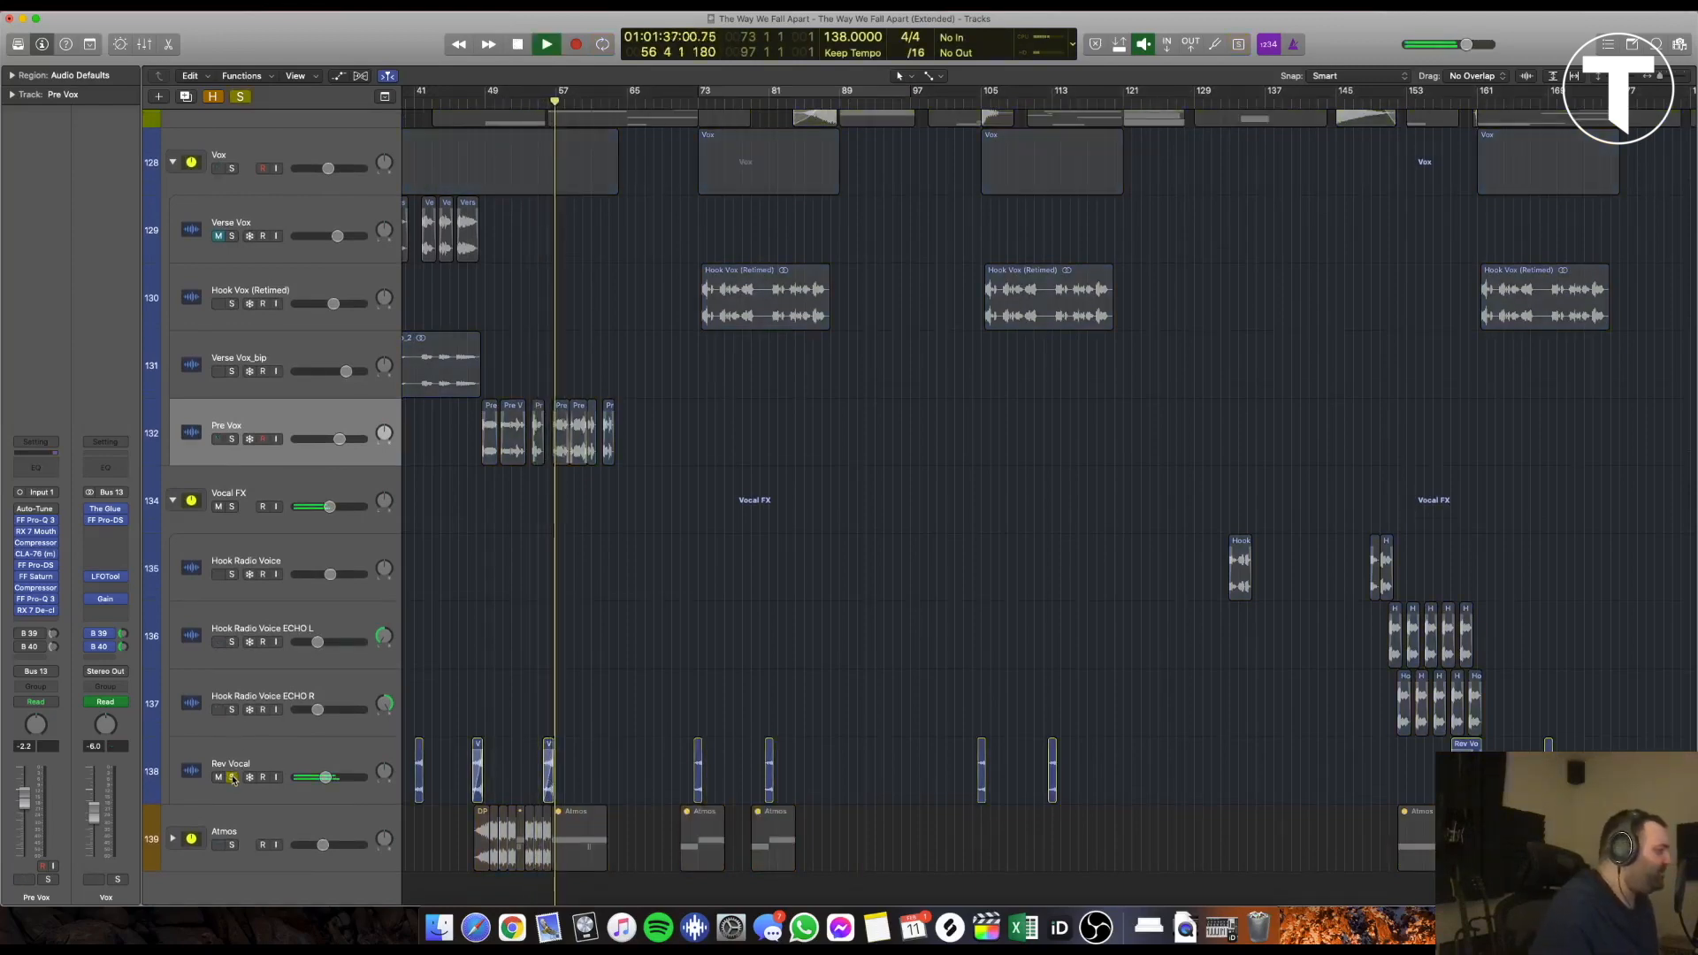
key(space)
key(ctrl+s)
Select the Vocal FX stack and audition the Hook Radio Voice and echo regions in the full mix from about bar 149
click(302, 492)
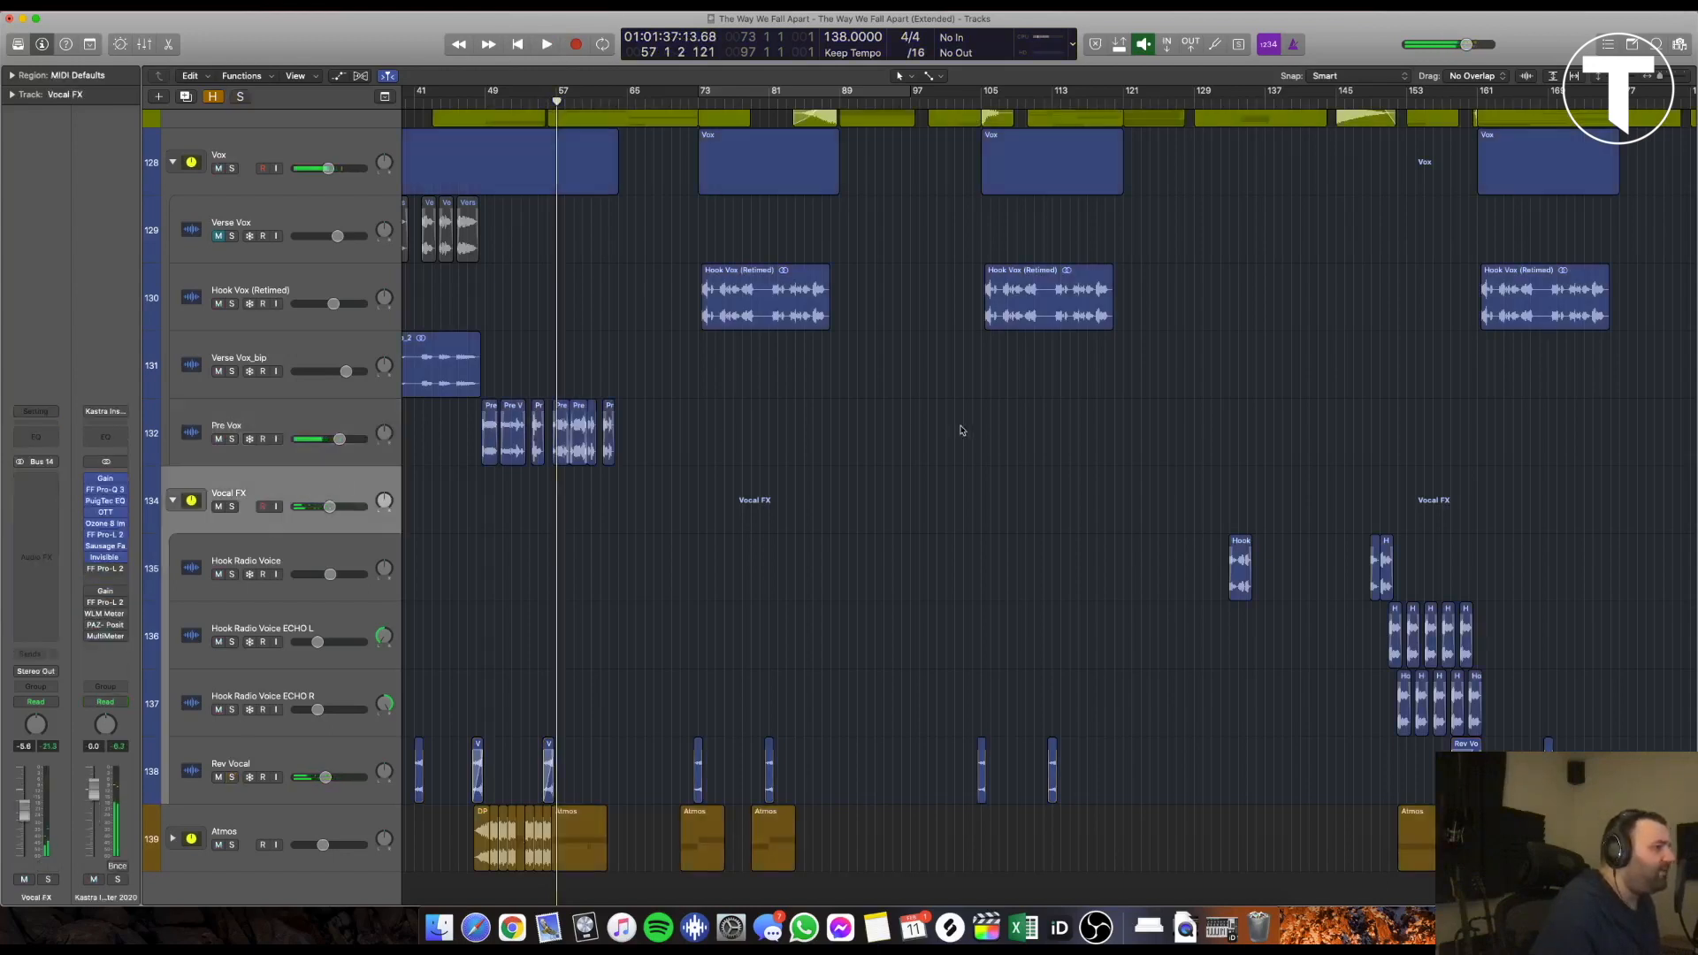
scroll(1298, 233, right, 2)
click(1311, 97)
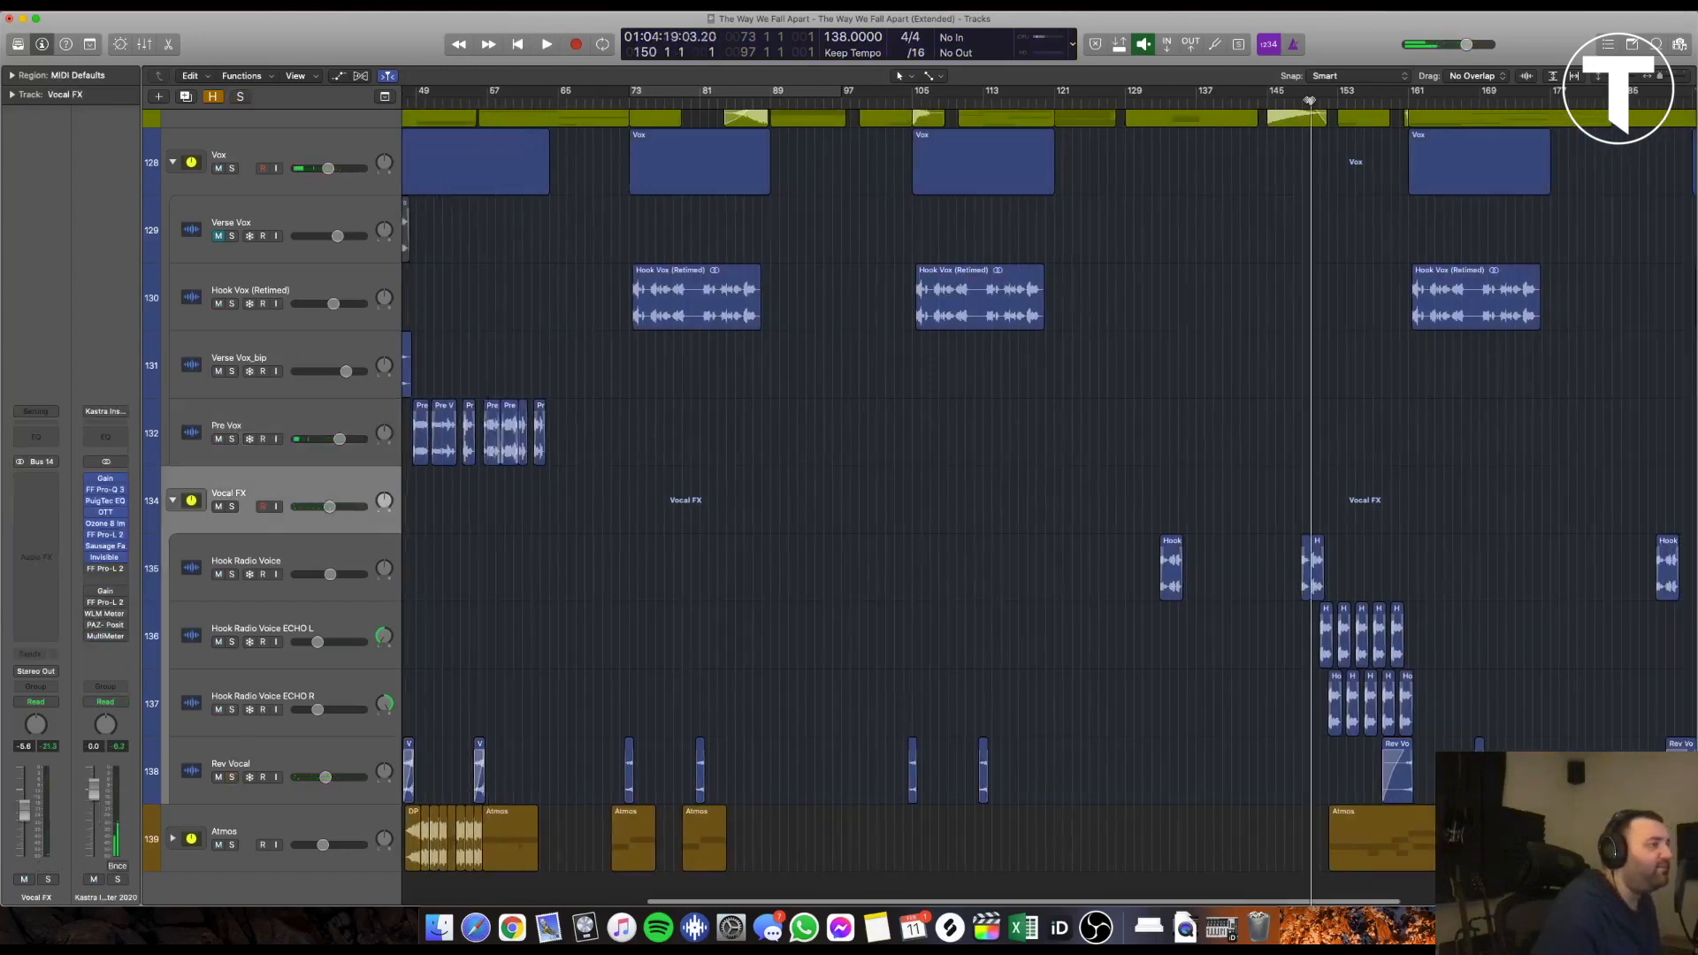
click(1300, 101)
key(space)
scroll(1415, 530, up, 1)
scroll(1413, 674, right, 4)
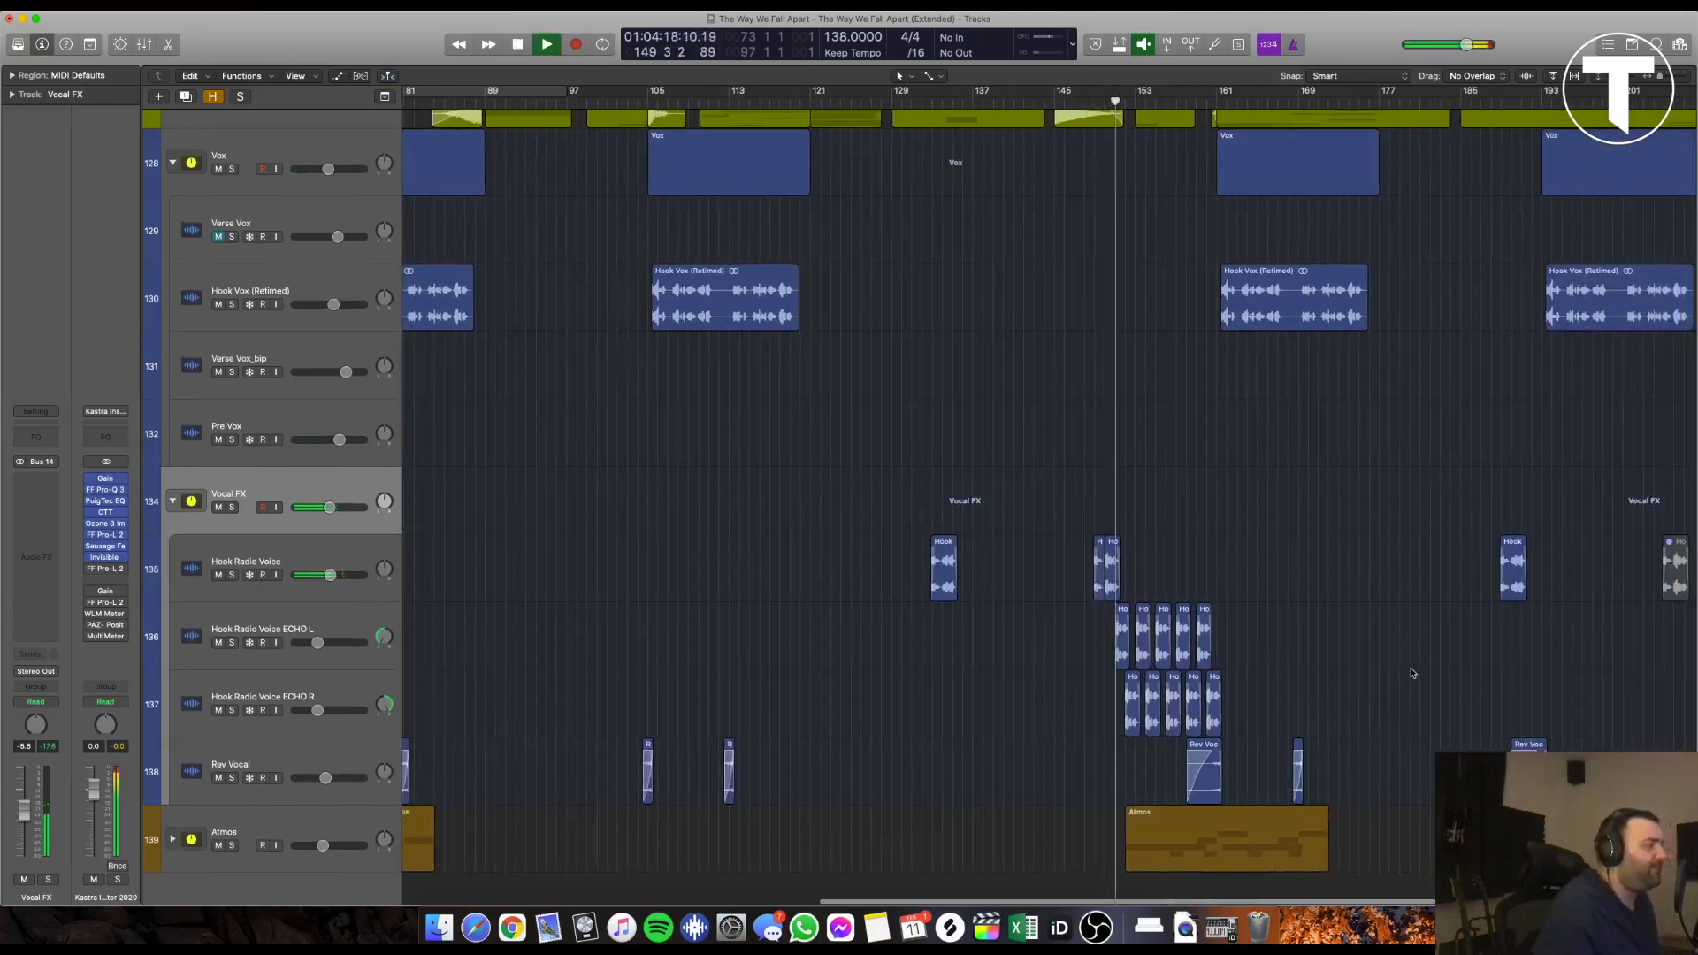
scroll(1412, 672, up, 5)
scroll(1412, 672, up, 3)
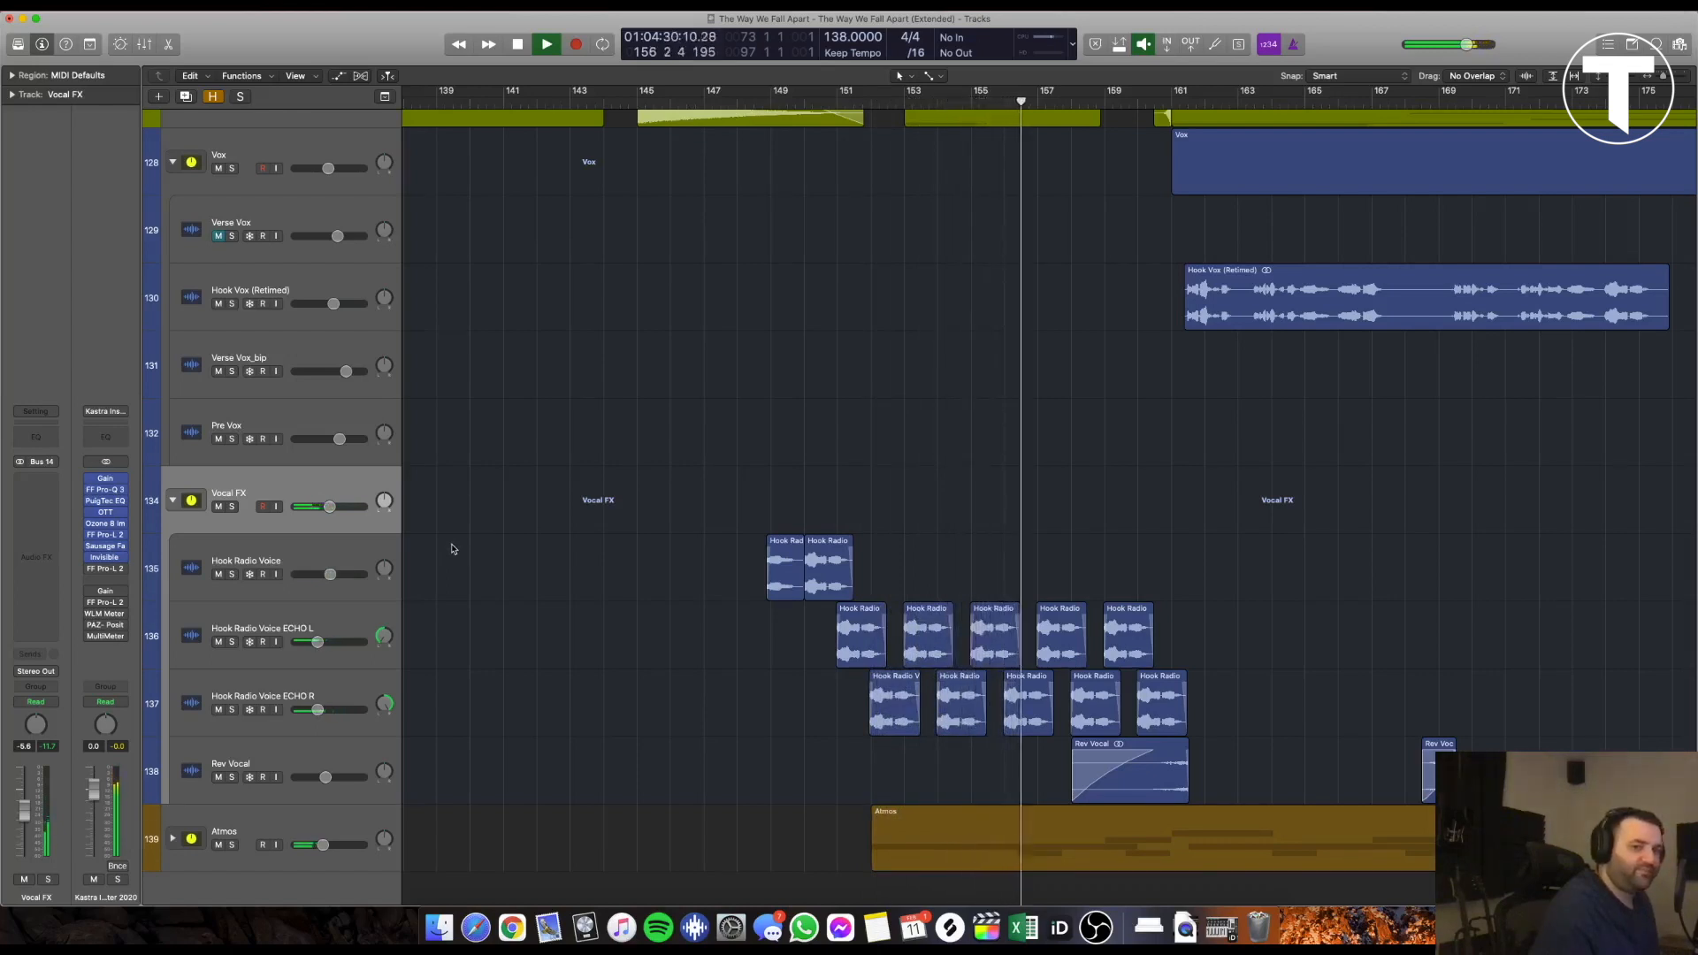
key(space)
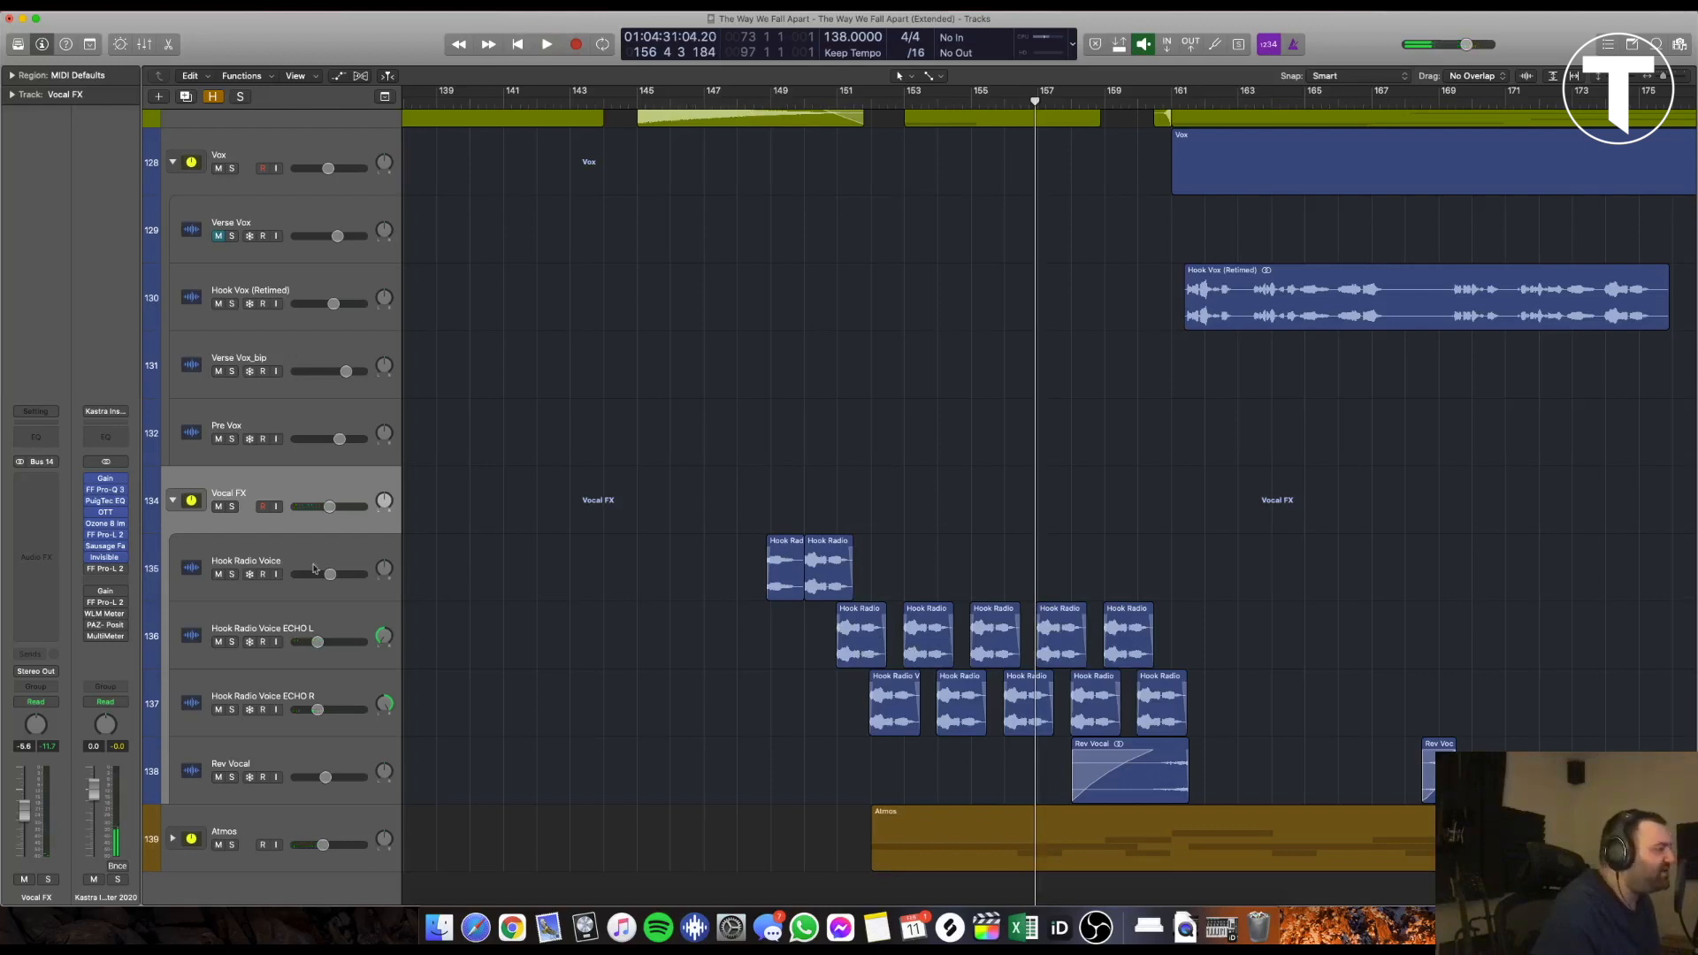
Solo the Vocal FX stack and move the playhead back to bar 150
click(231, 506)
key(comma)
key(comma)
key(comma)
key(comma)
key(comma)
key(comma)
key(comma)
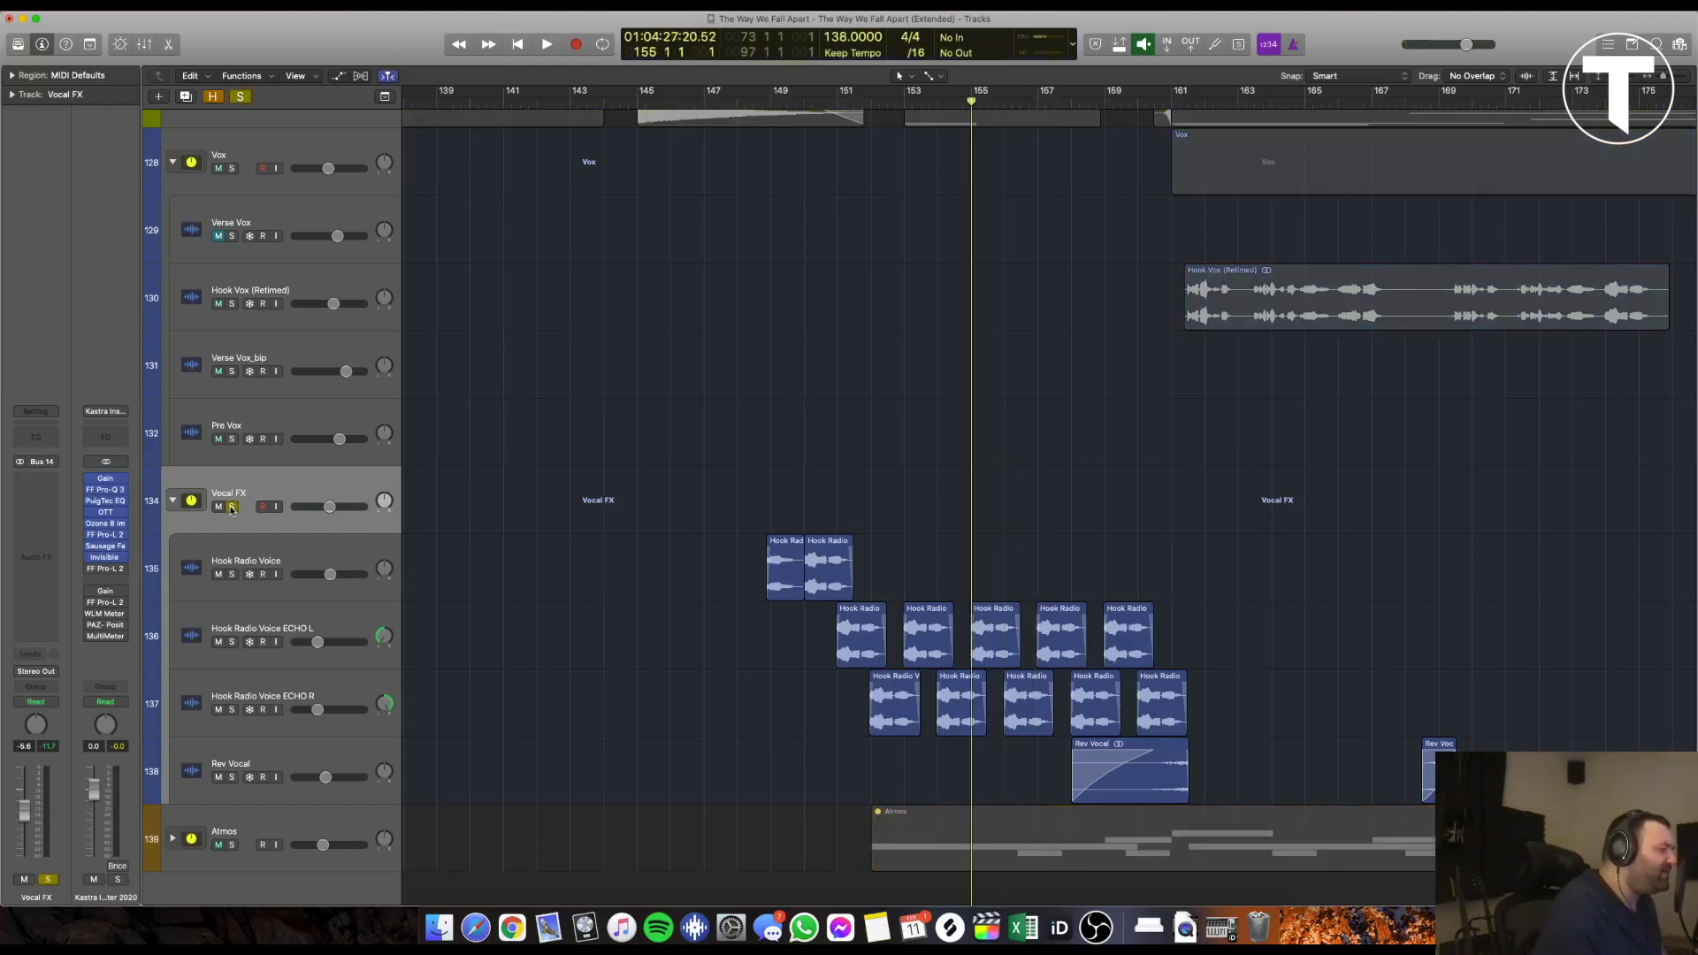
View the Gain automation on Hook Radio Voice ECHO L and R, hide it, and audition the soloed vocal effects from about bar 149
key(a)
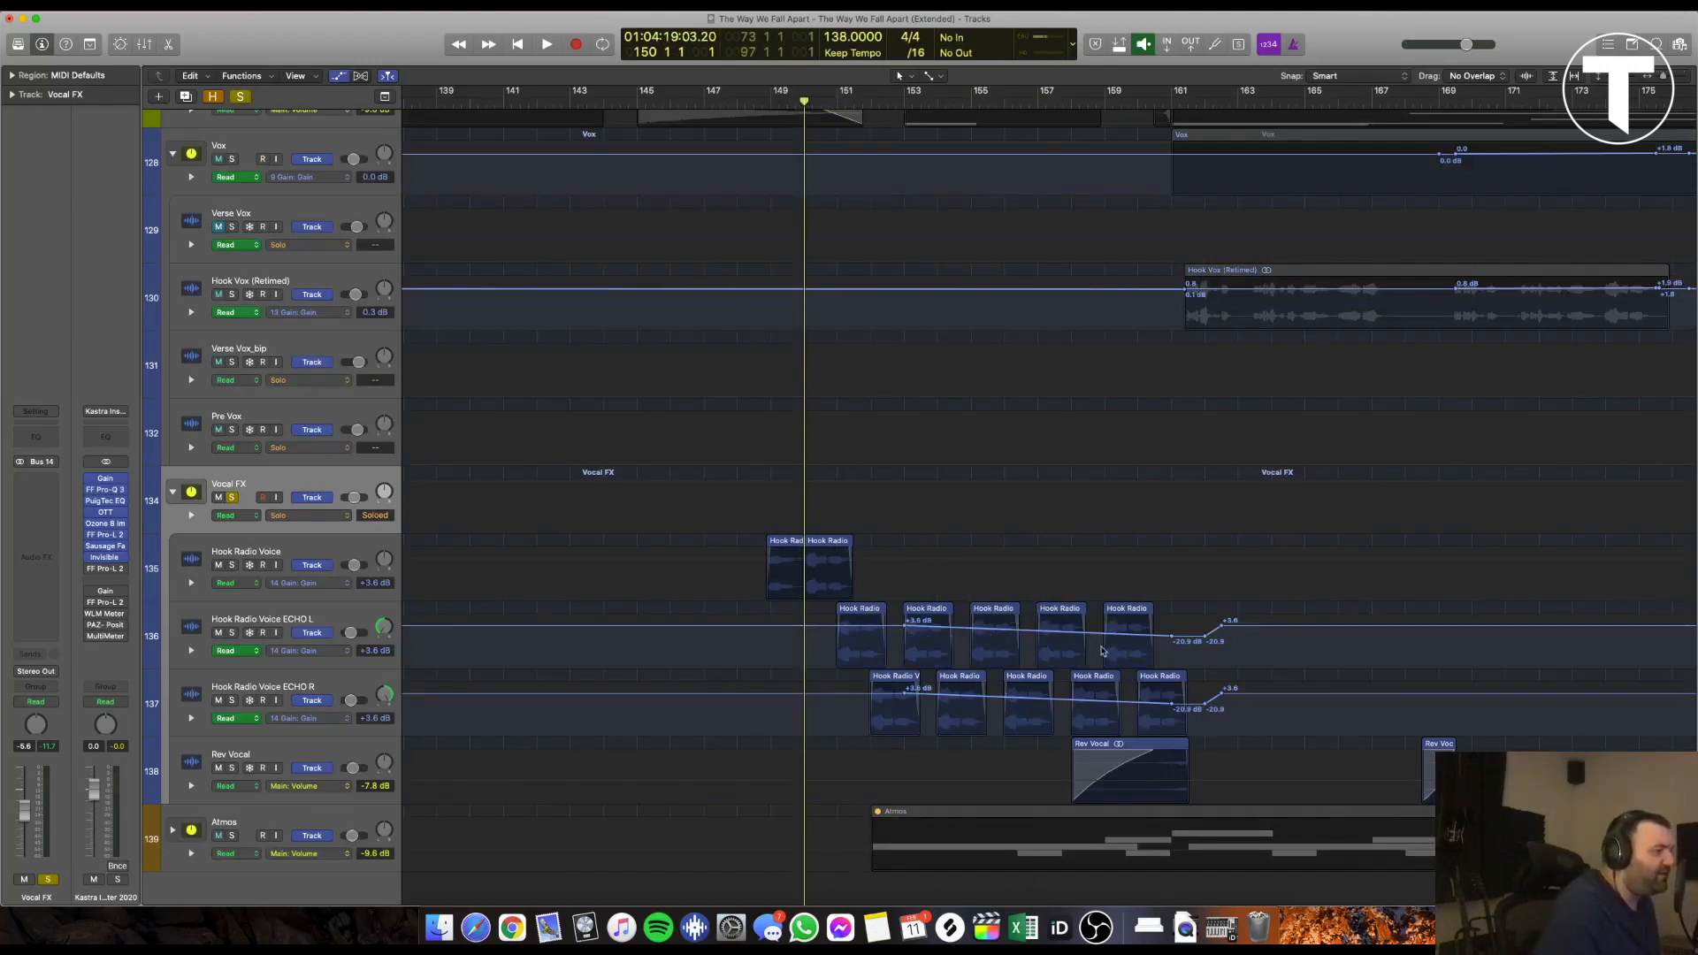
key(a)
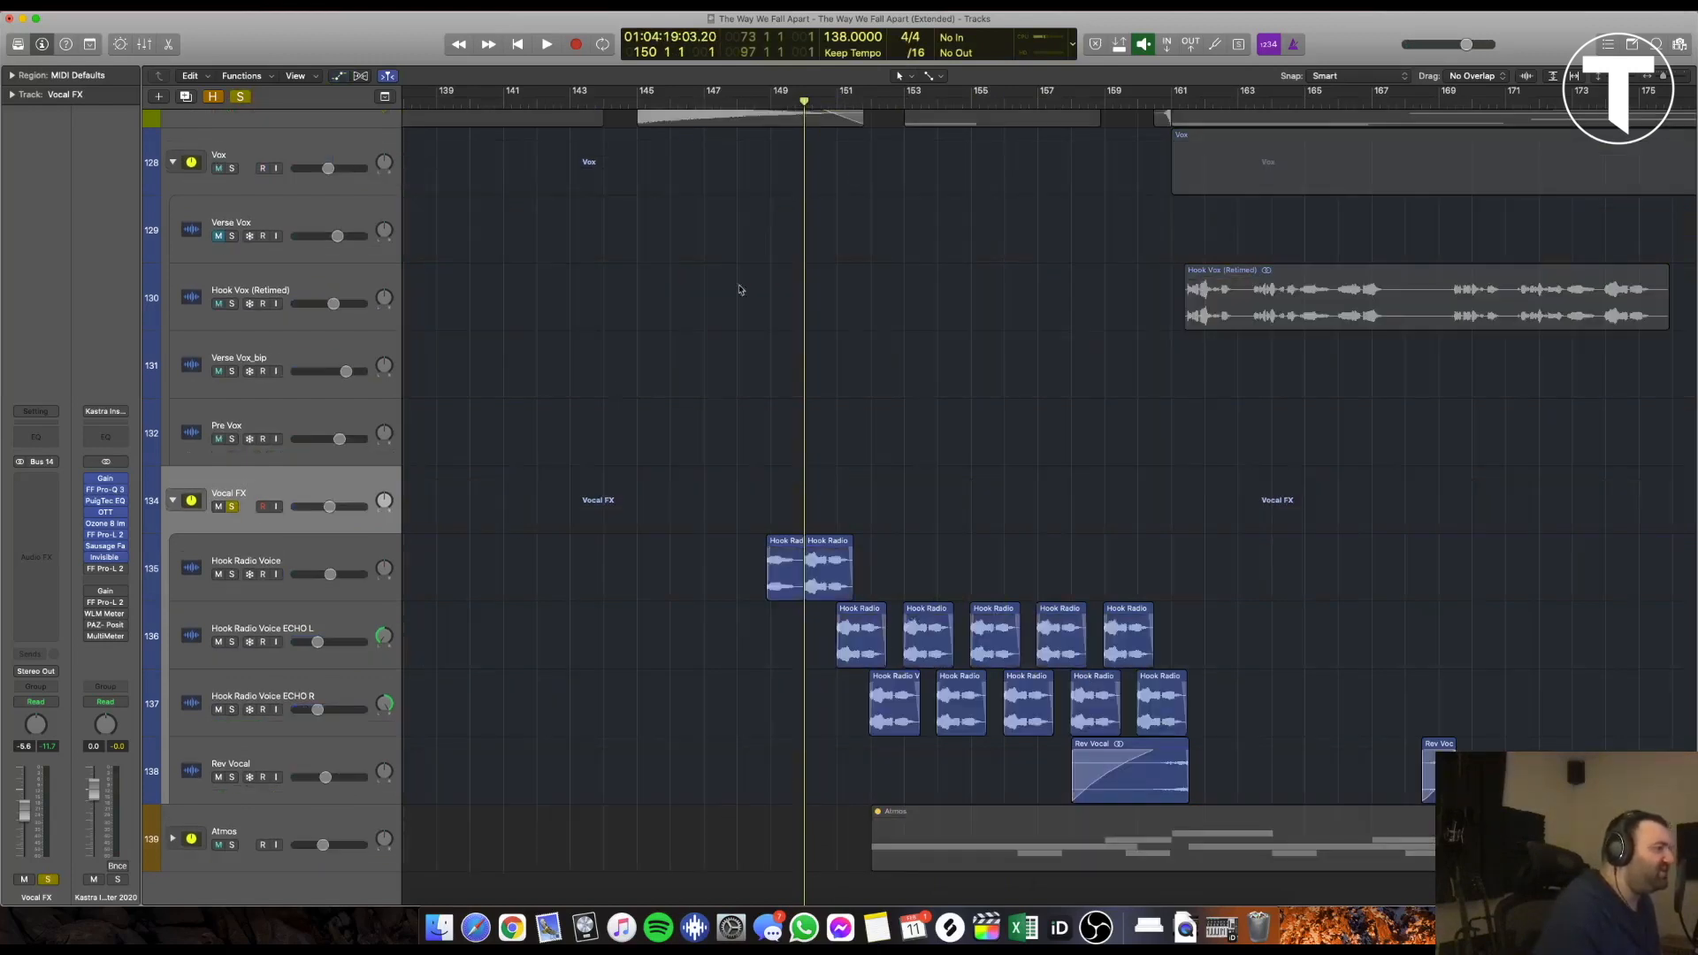
click(773, 102)
key(space)
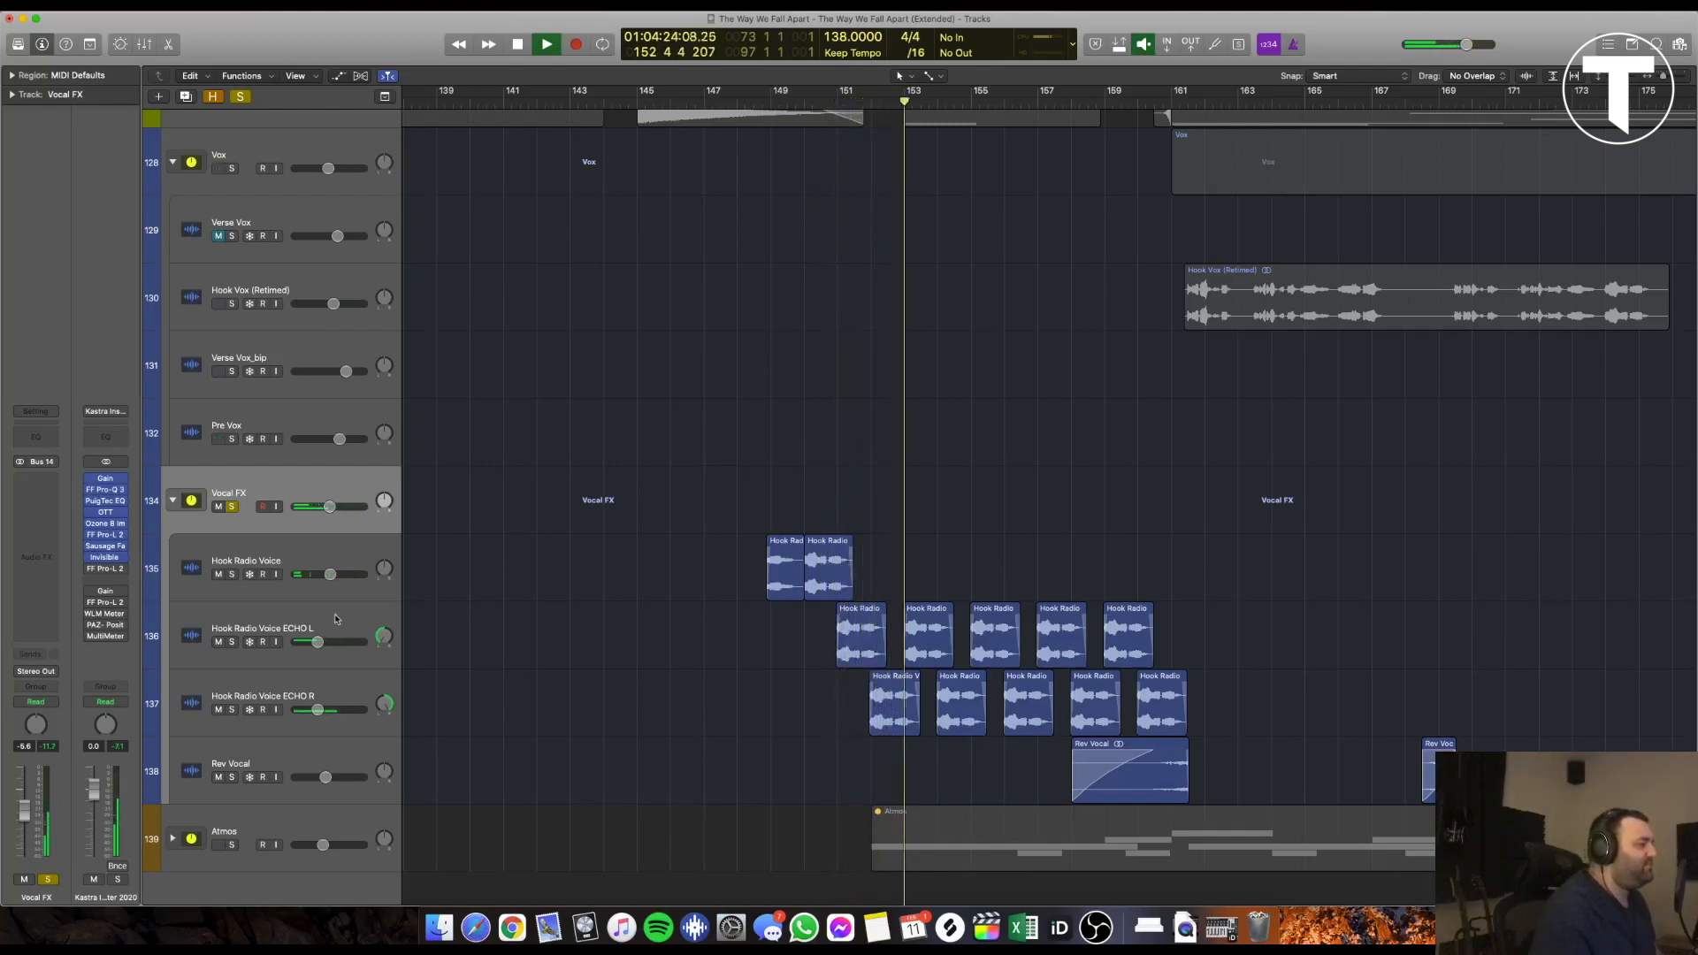
Select the Hook Radio Voice ECHO L track, stop playback, and display its Bus 43 and Bus 44 send channel strips in turn
click(180, 629)
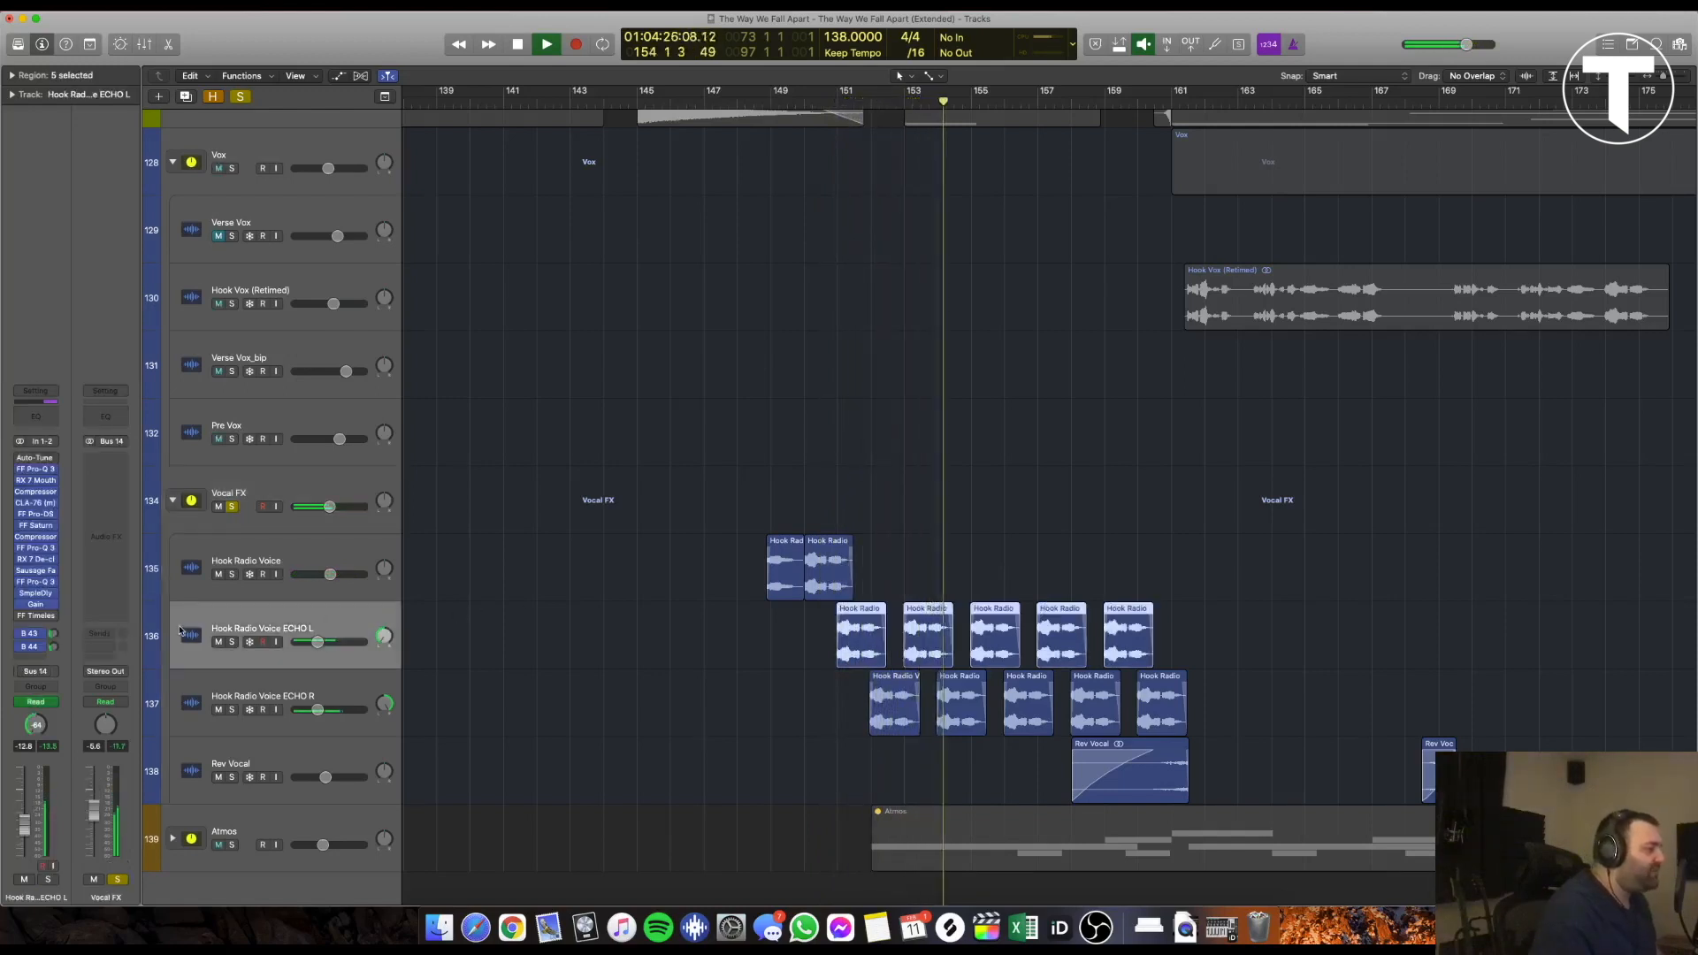
key(space)
click(53, 634)
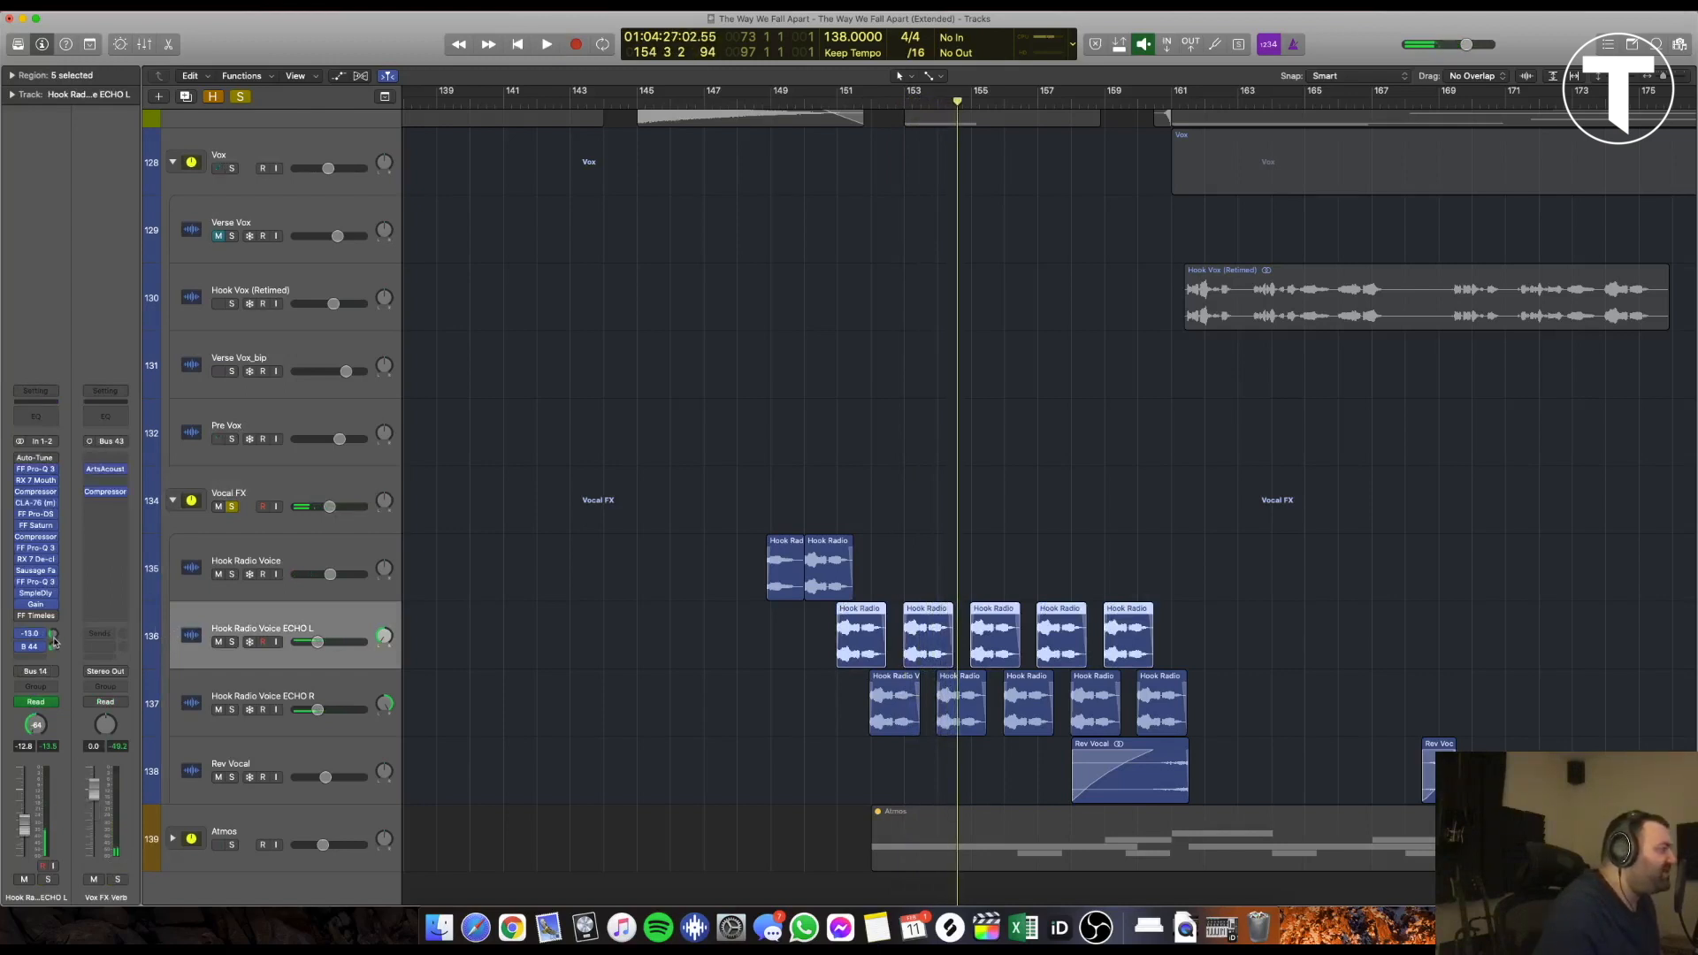
click(54, 648)
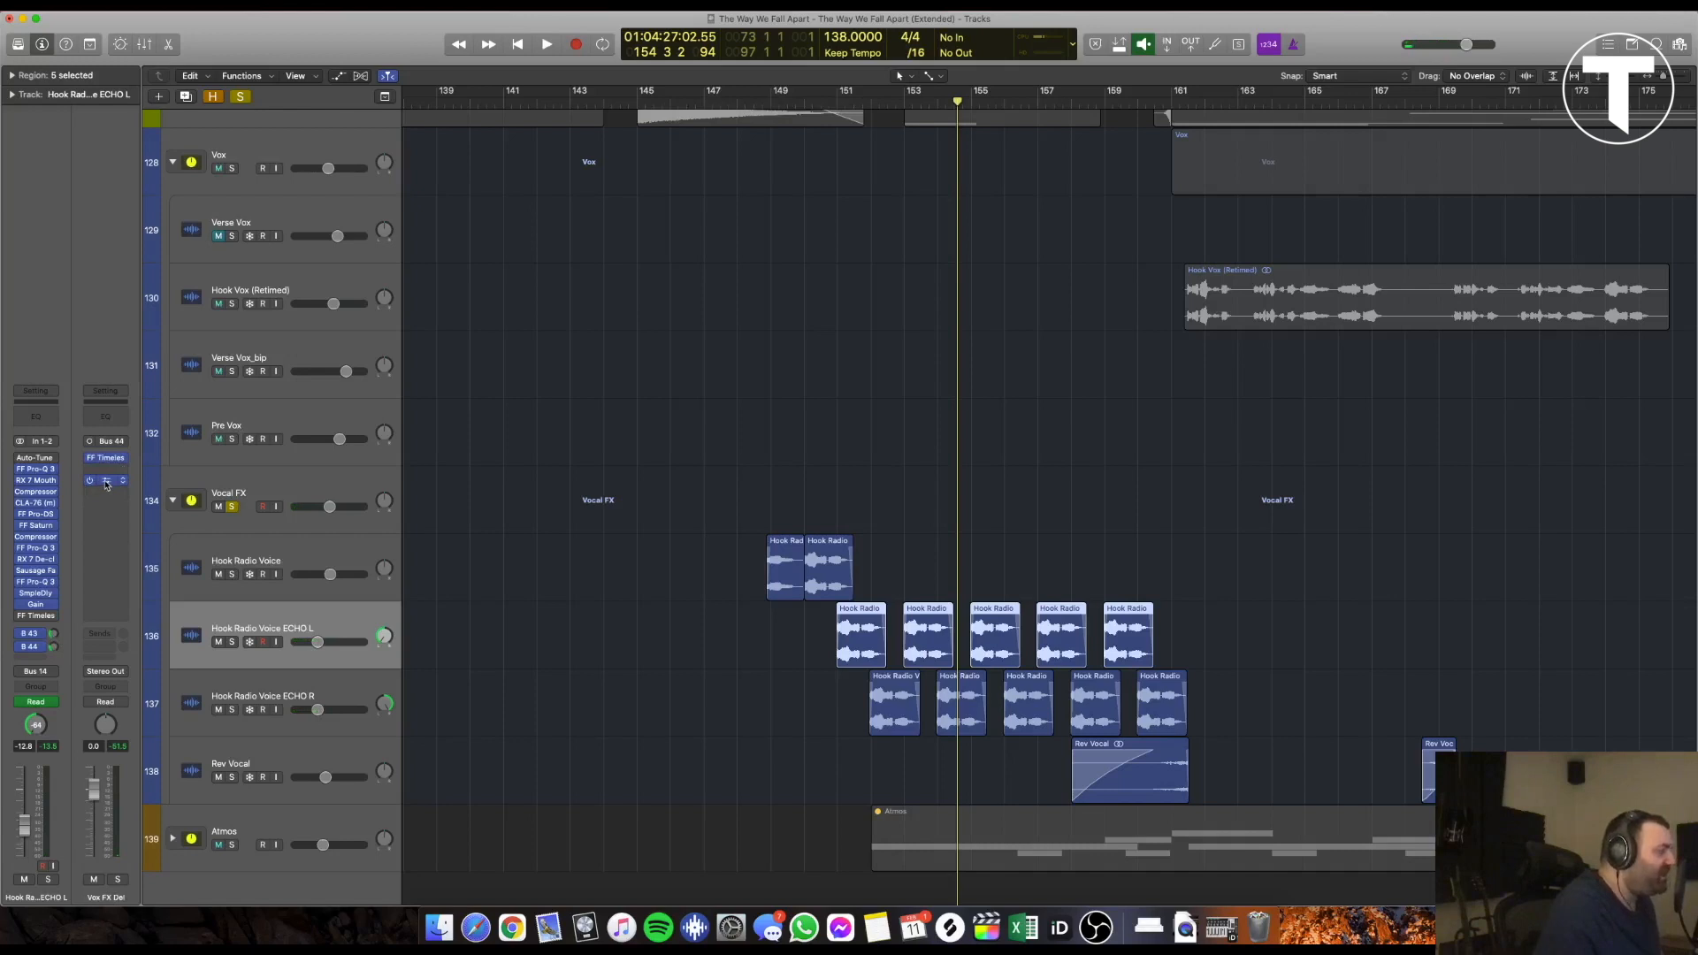
Look through the available send buses for the Vox FX Del channel, and close the list without assigning one
click(602, 626)
scroll(718, 680, right, 2)
scroll(718, 680, up, 5)
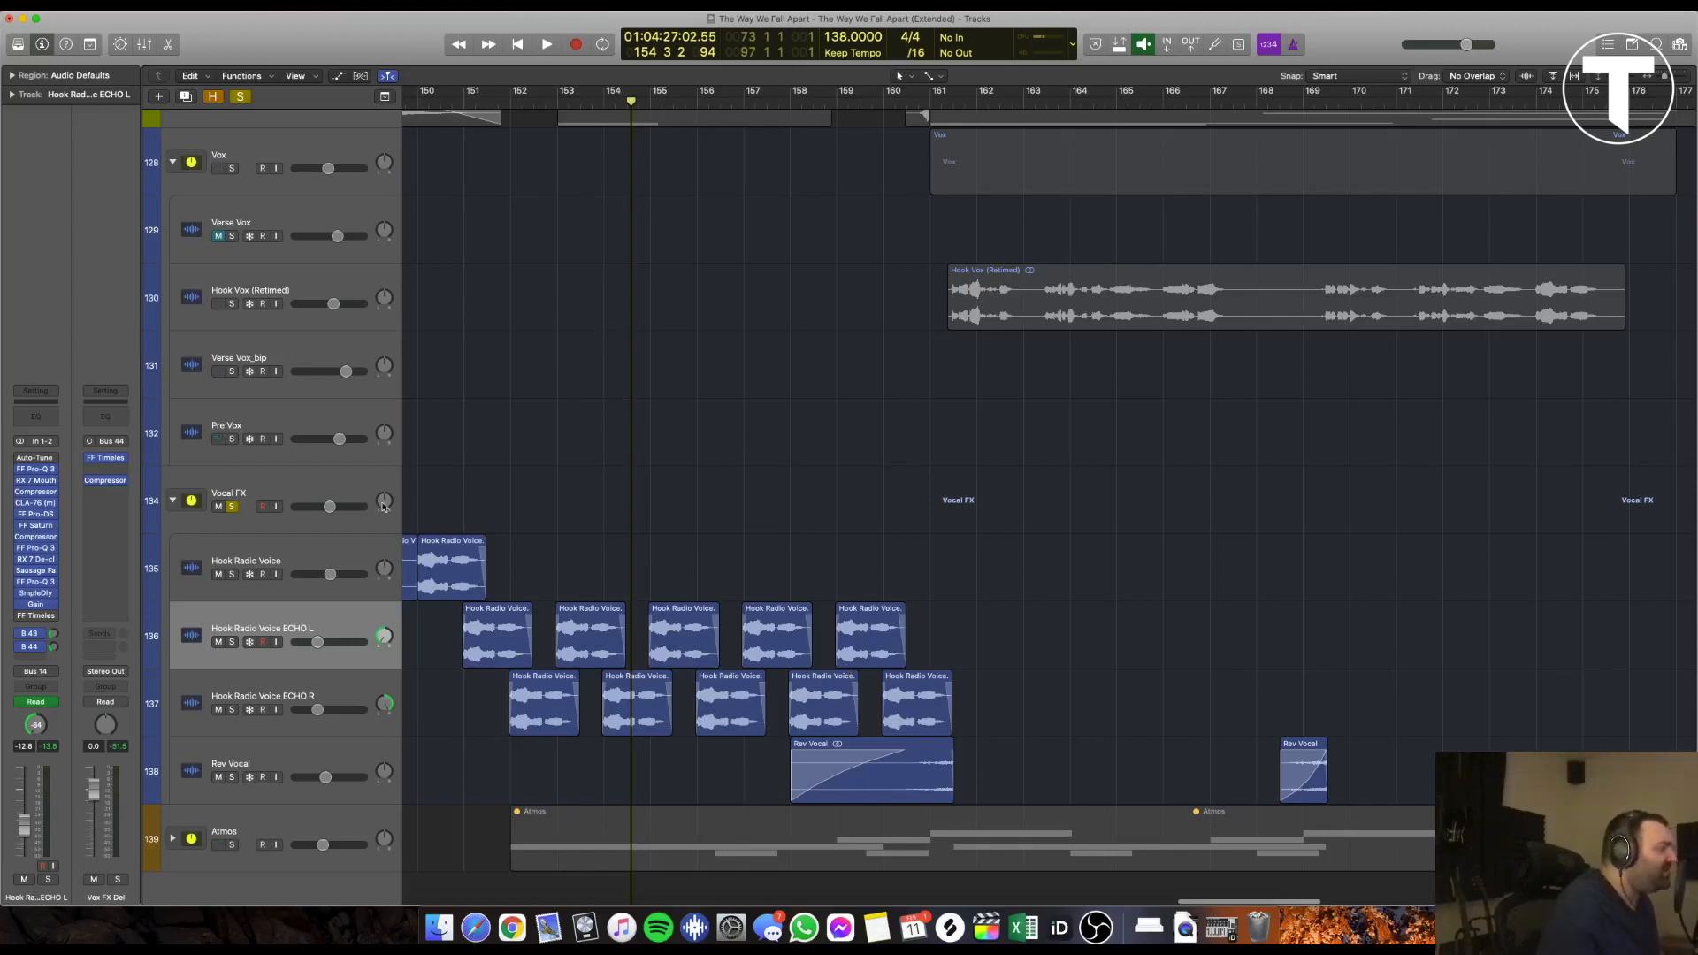
click(106, 635)
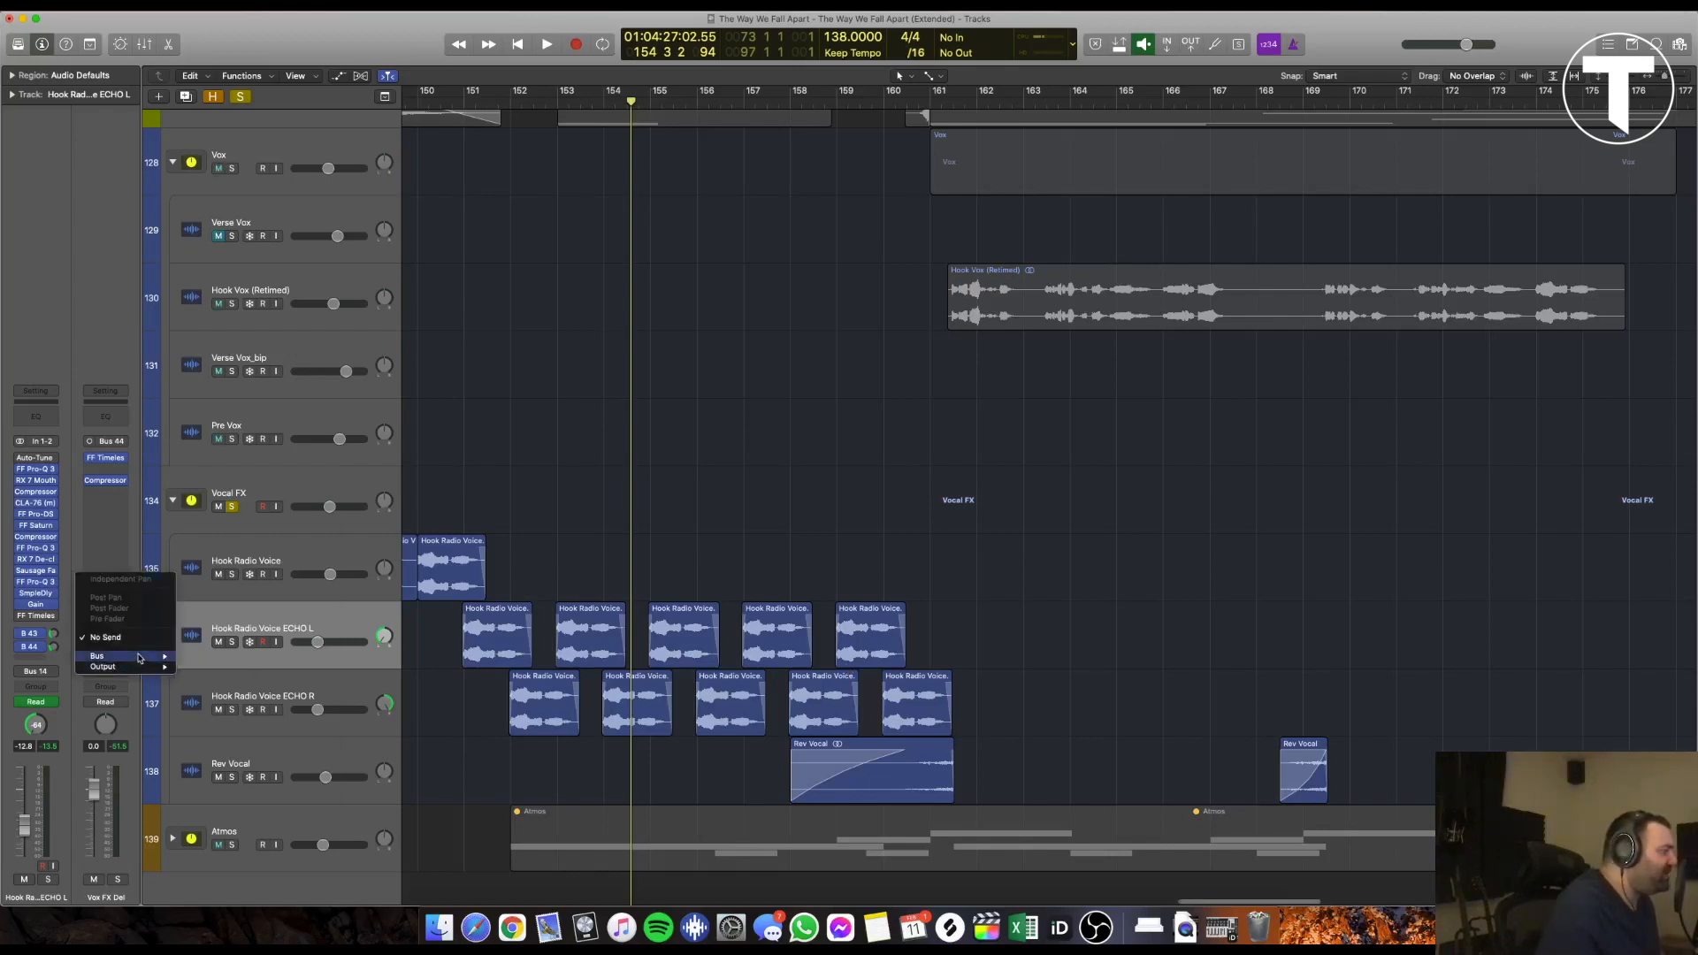
mouse_move(140, 658)
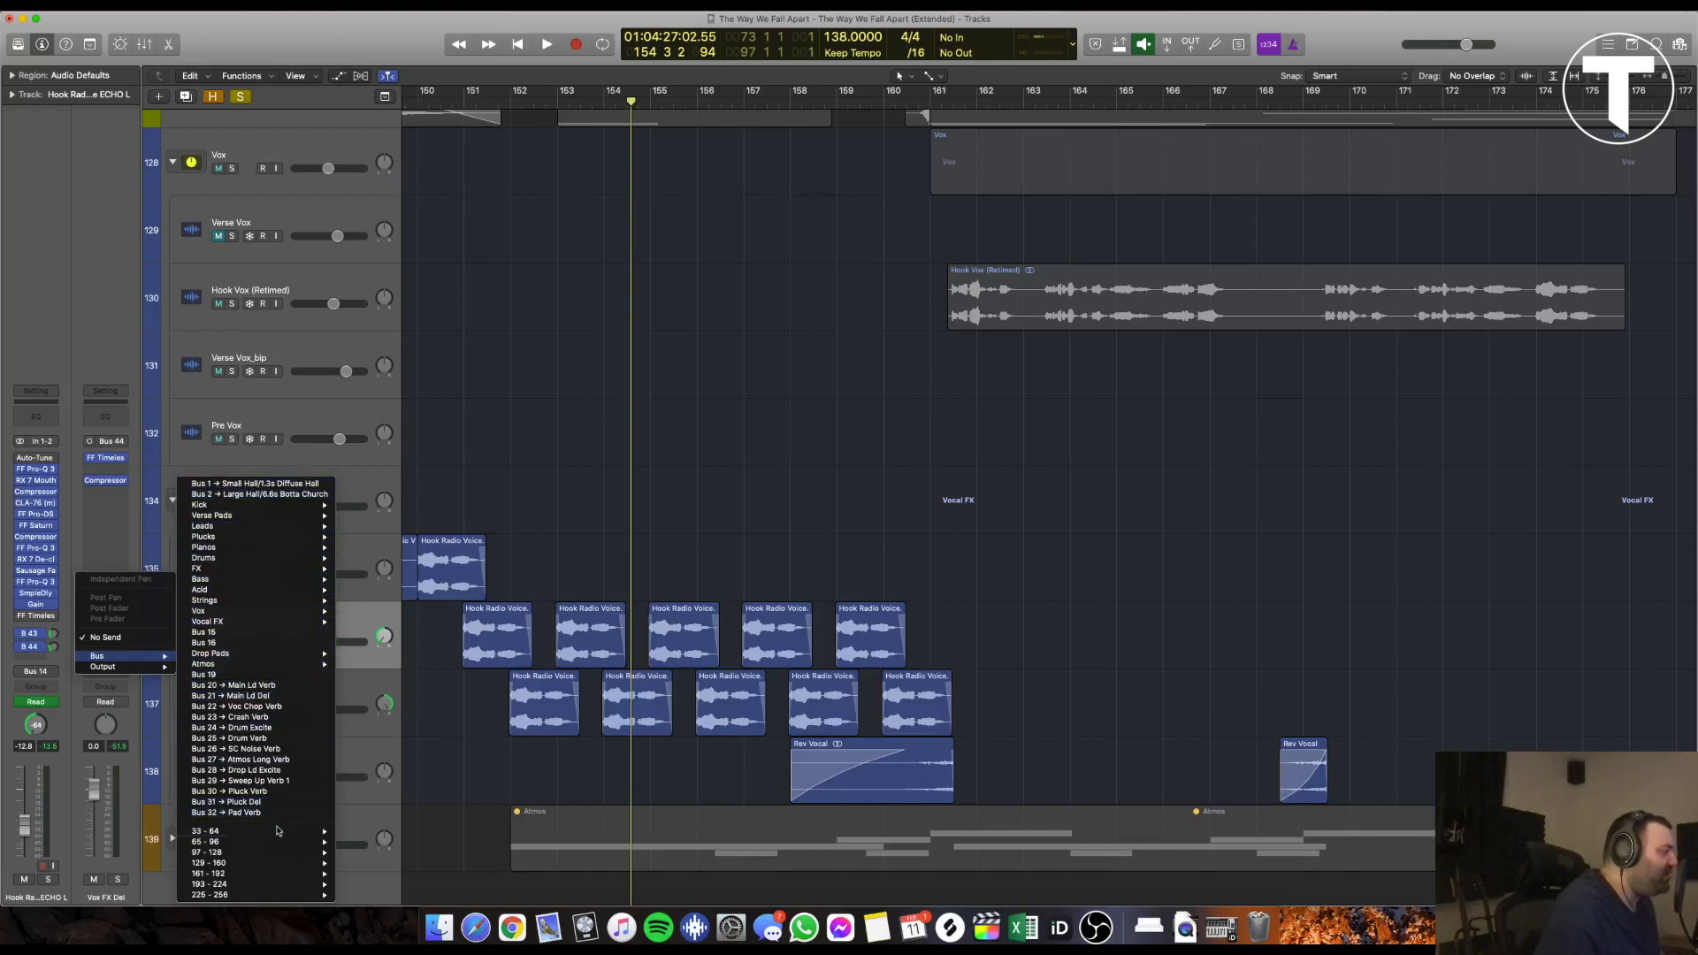
mouse_move(277, 831)
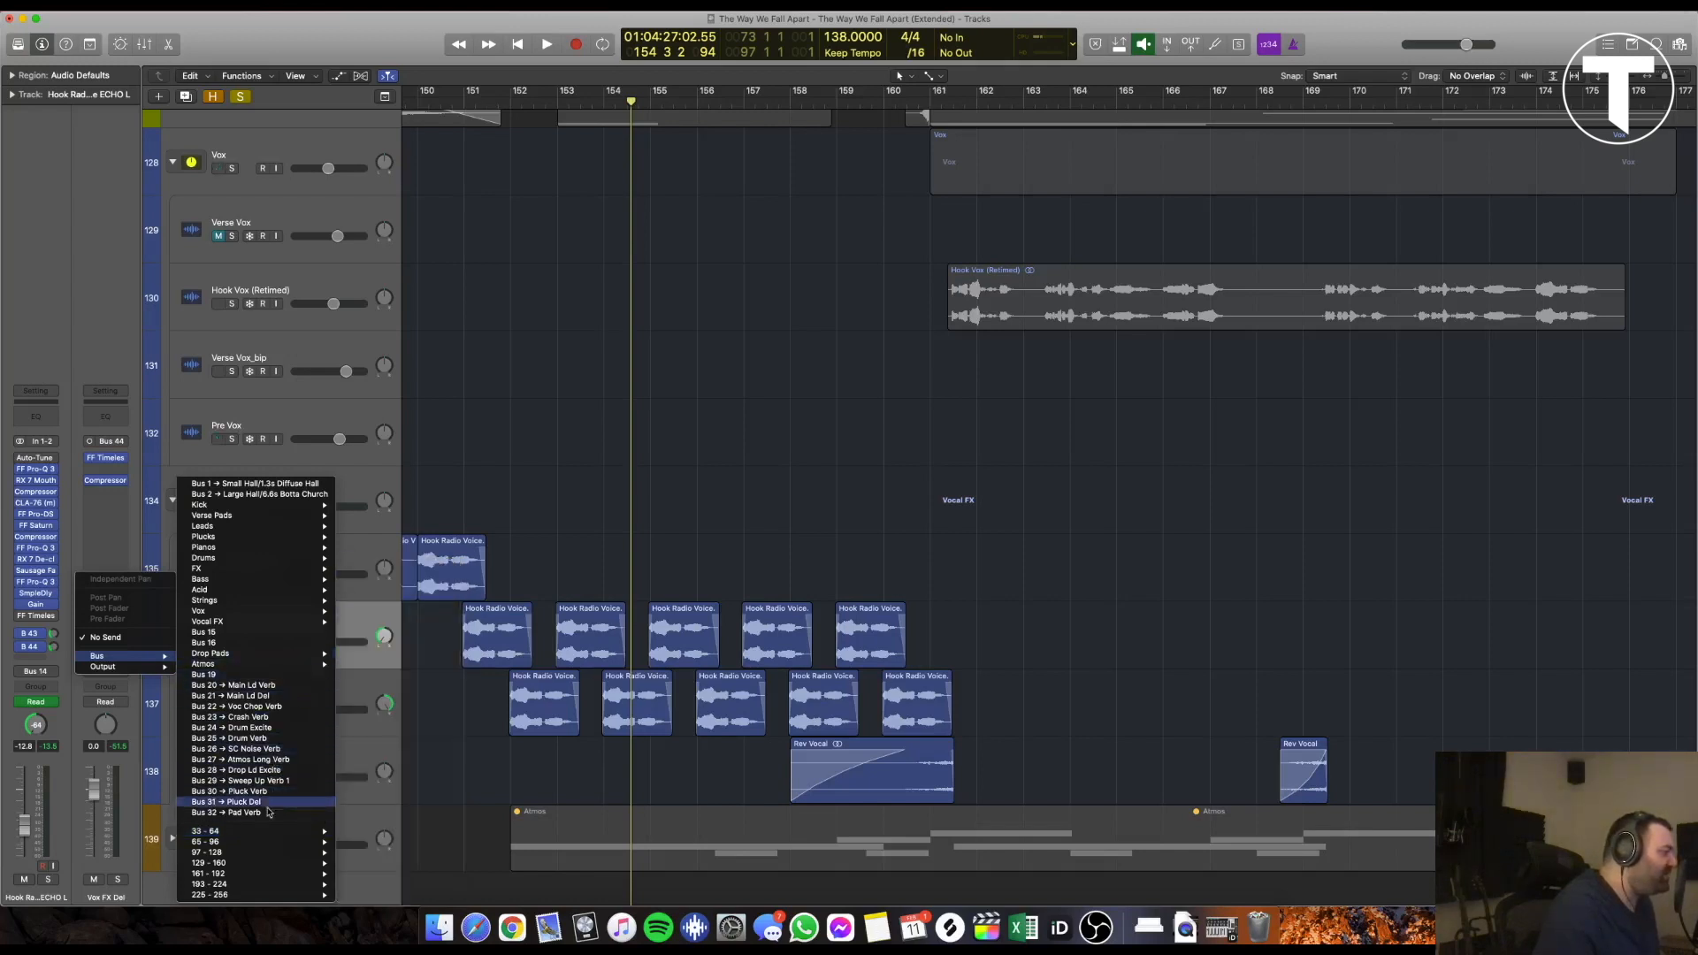
click(712, 485)
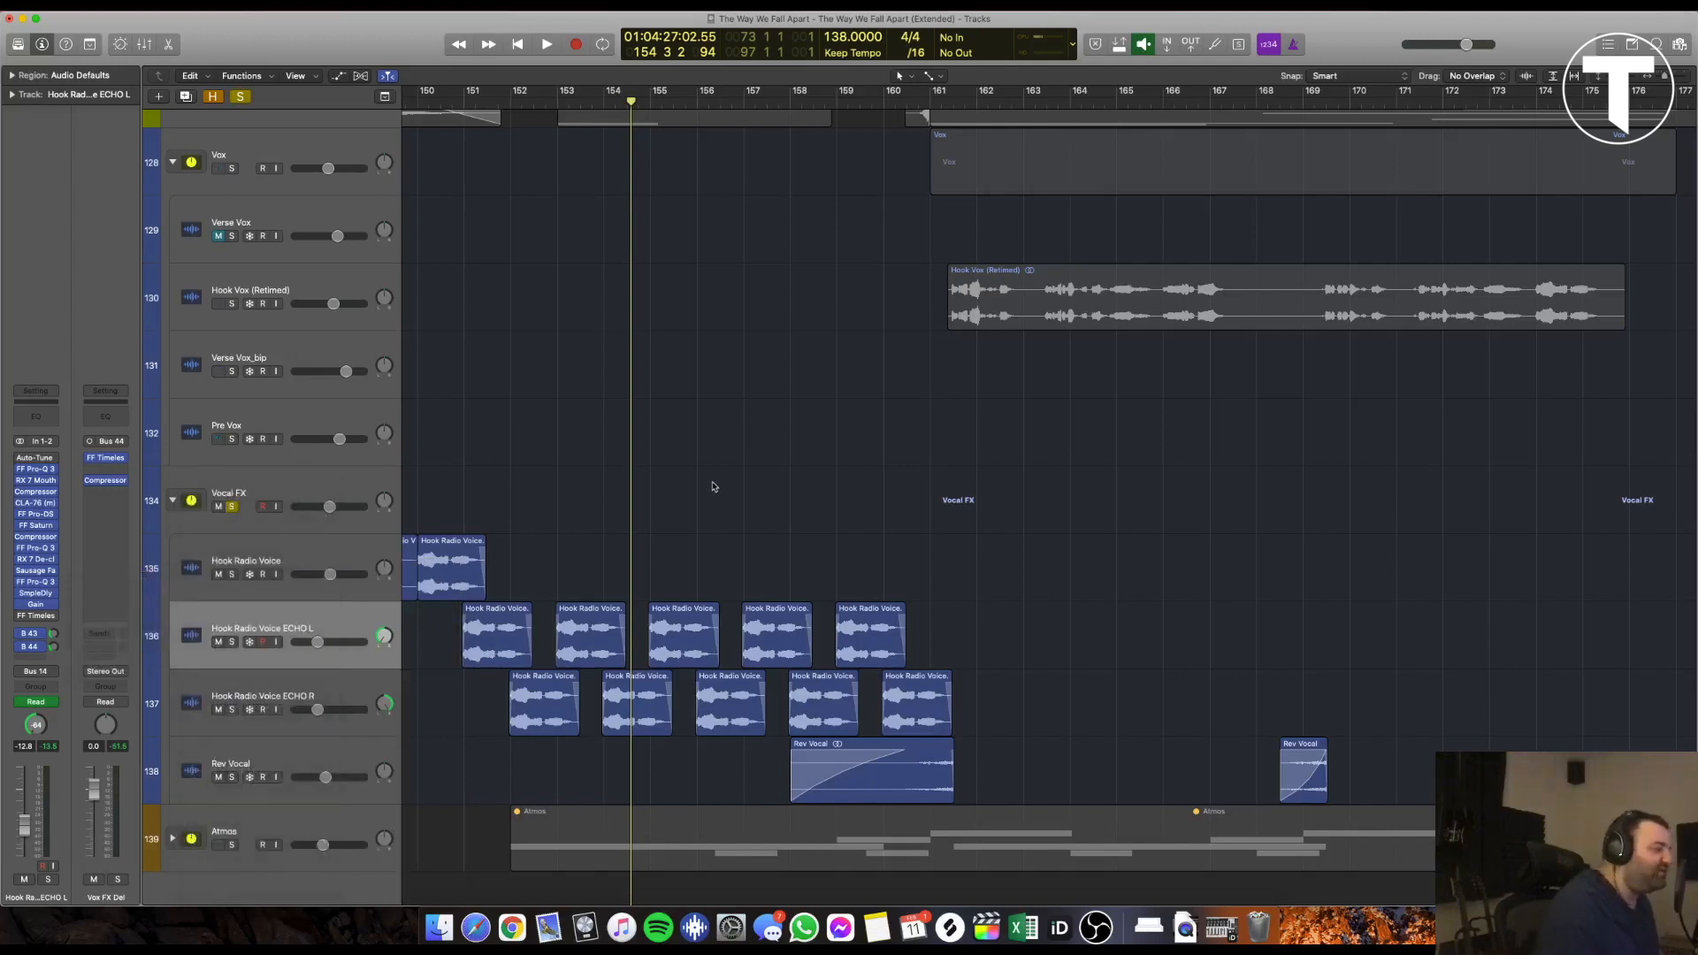
Clear the Vocal FX solo with the whole arrangement in view
ctrl+alt+click(757, 513)
ctrl+alt+click(756, 513)
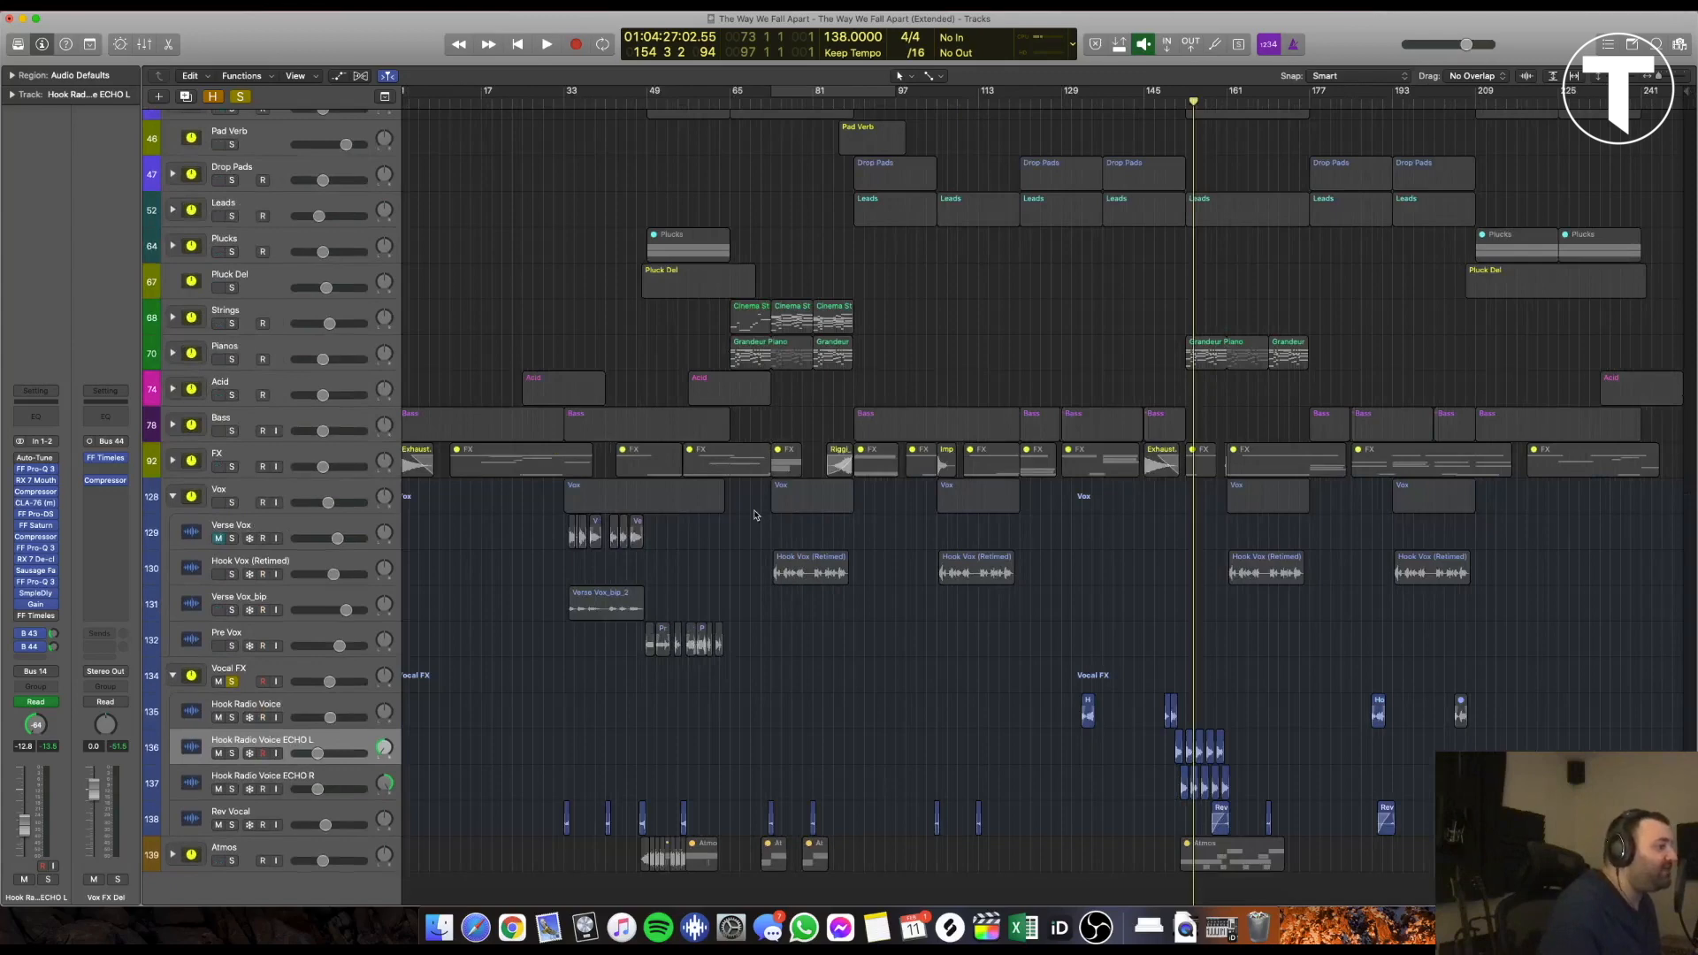
scroll(834, 645, left, 1)
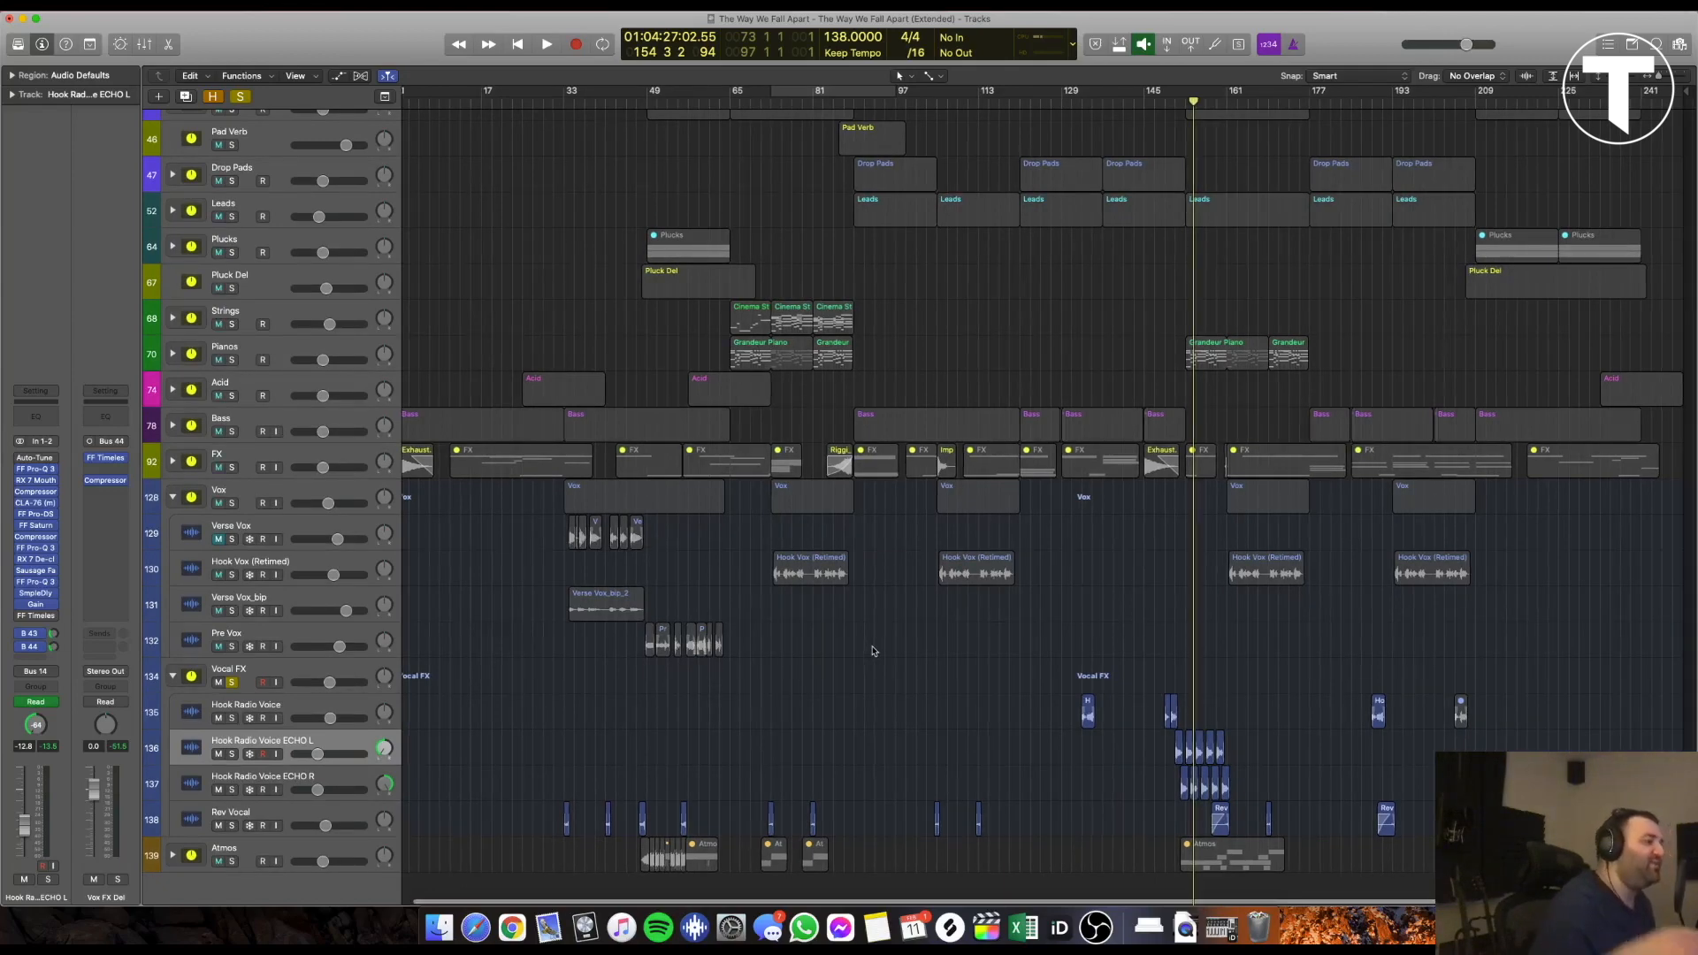
click(232, 682)
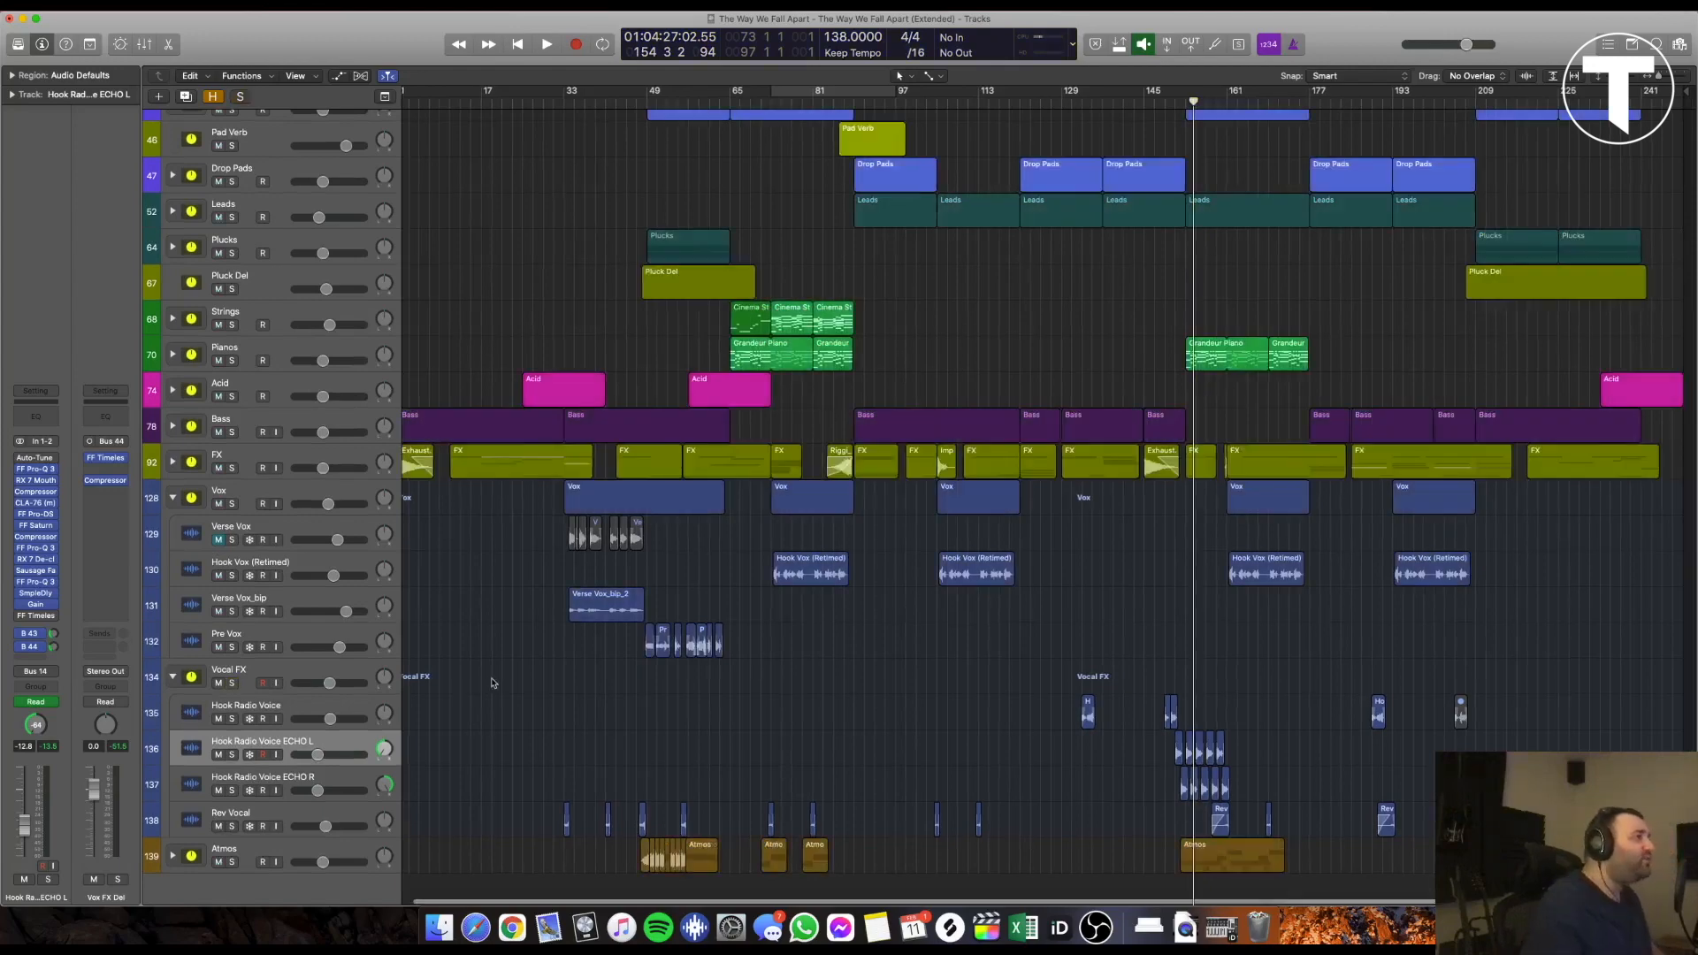